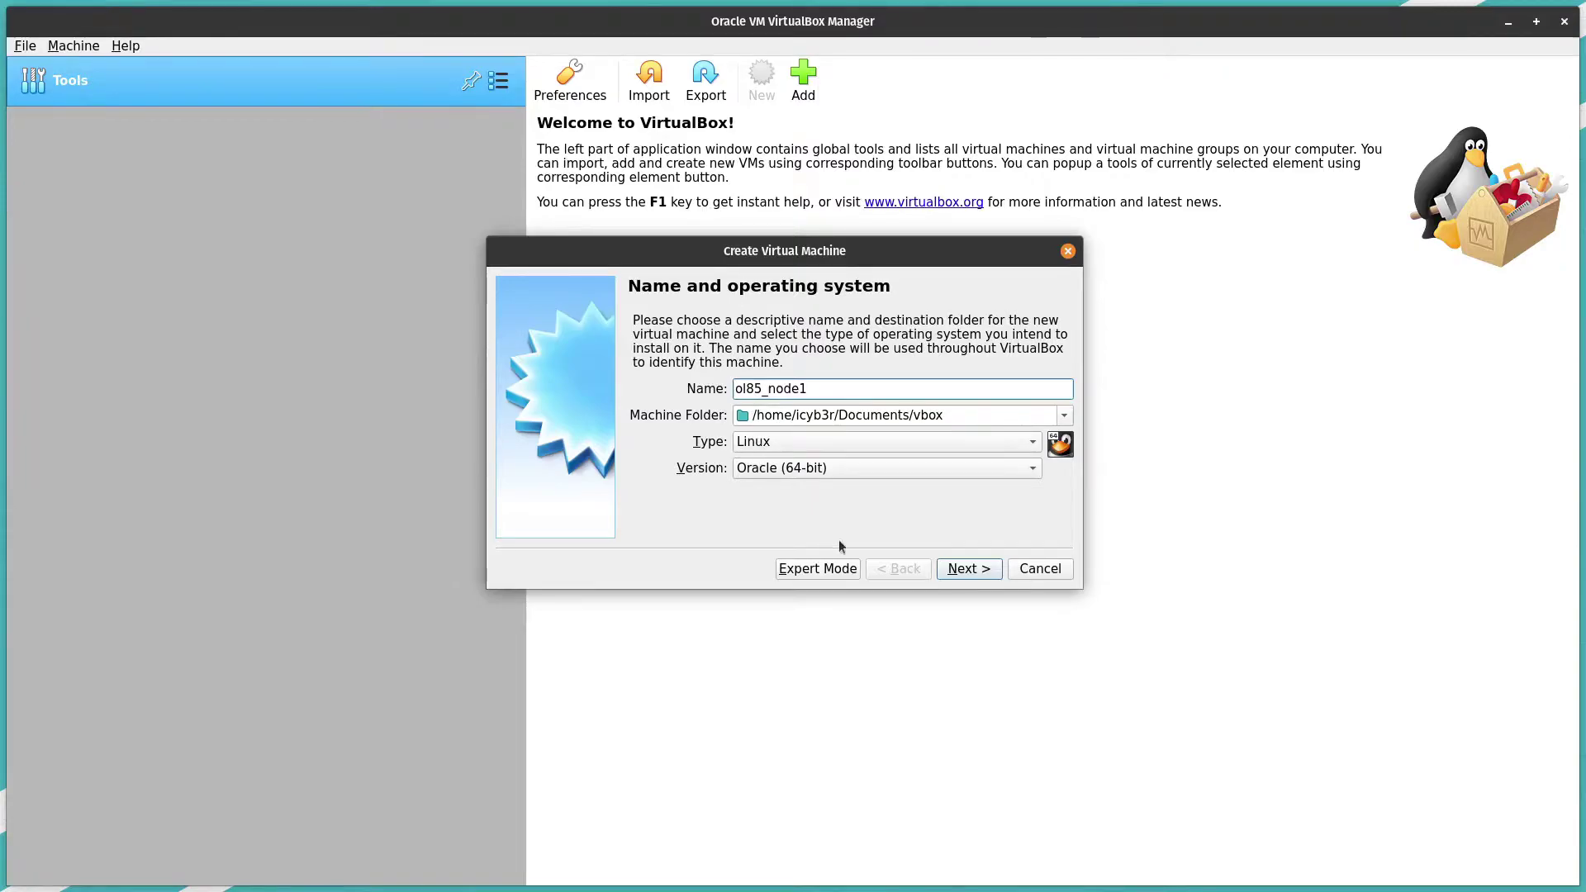
Step: Set the new machine's memory to 8192 MB and choose to create a new virtual hard disk
click(959, 572)
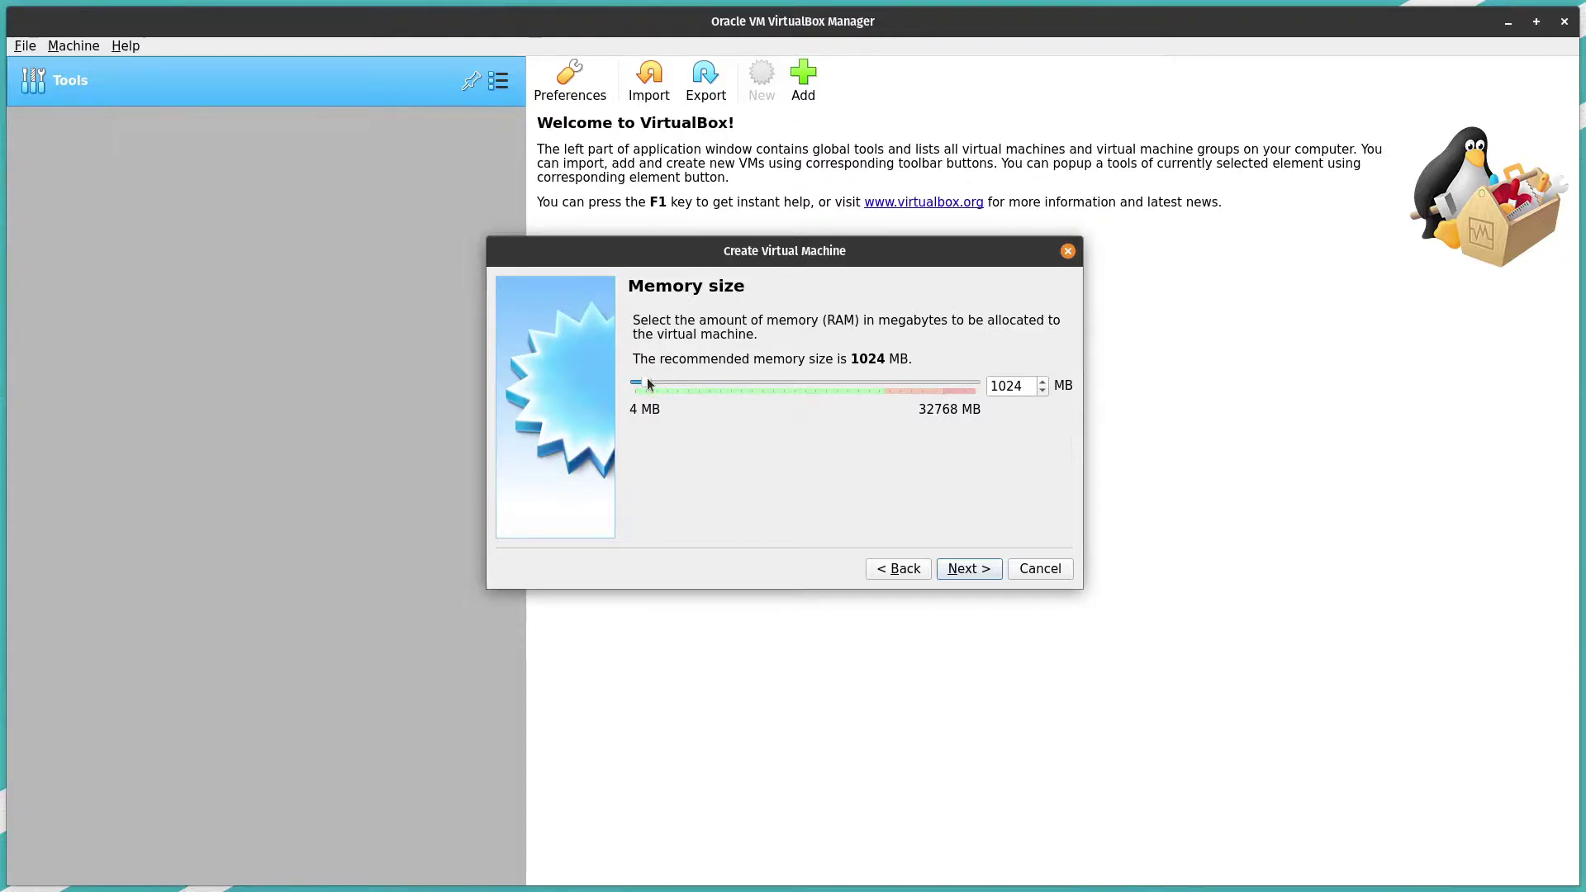
drag(682, 385, 717, 399)
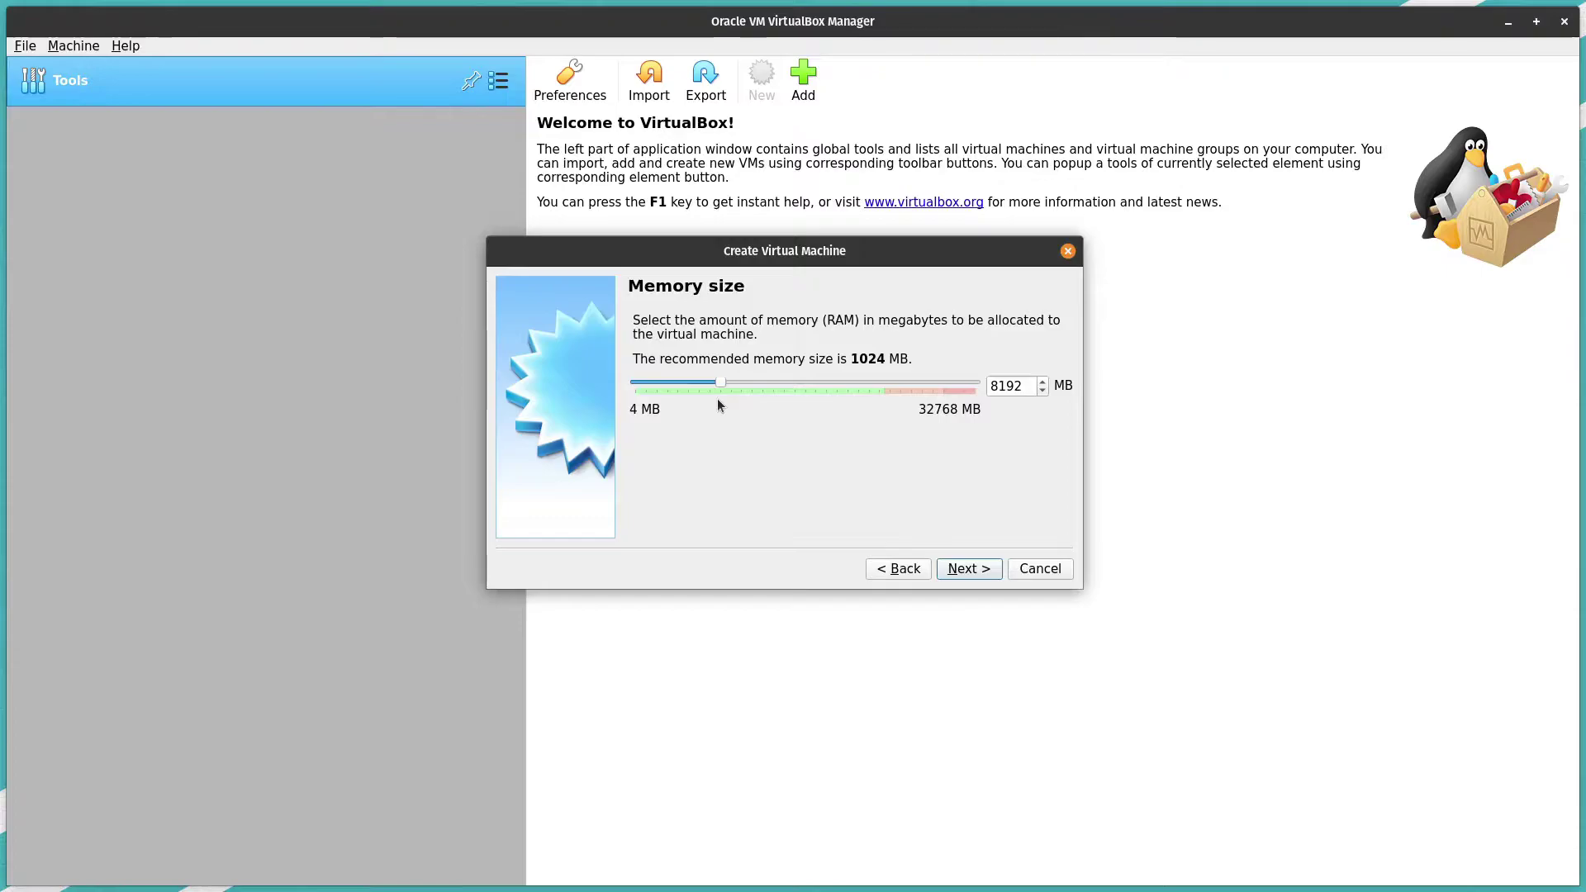
click(965, 571)
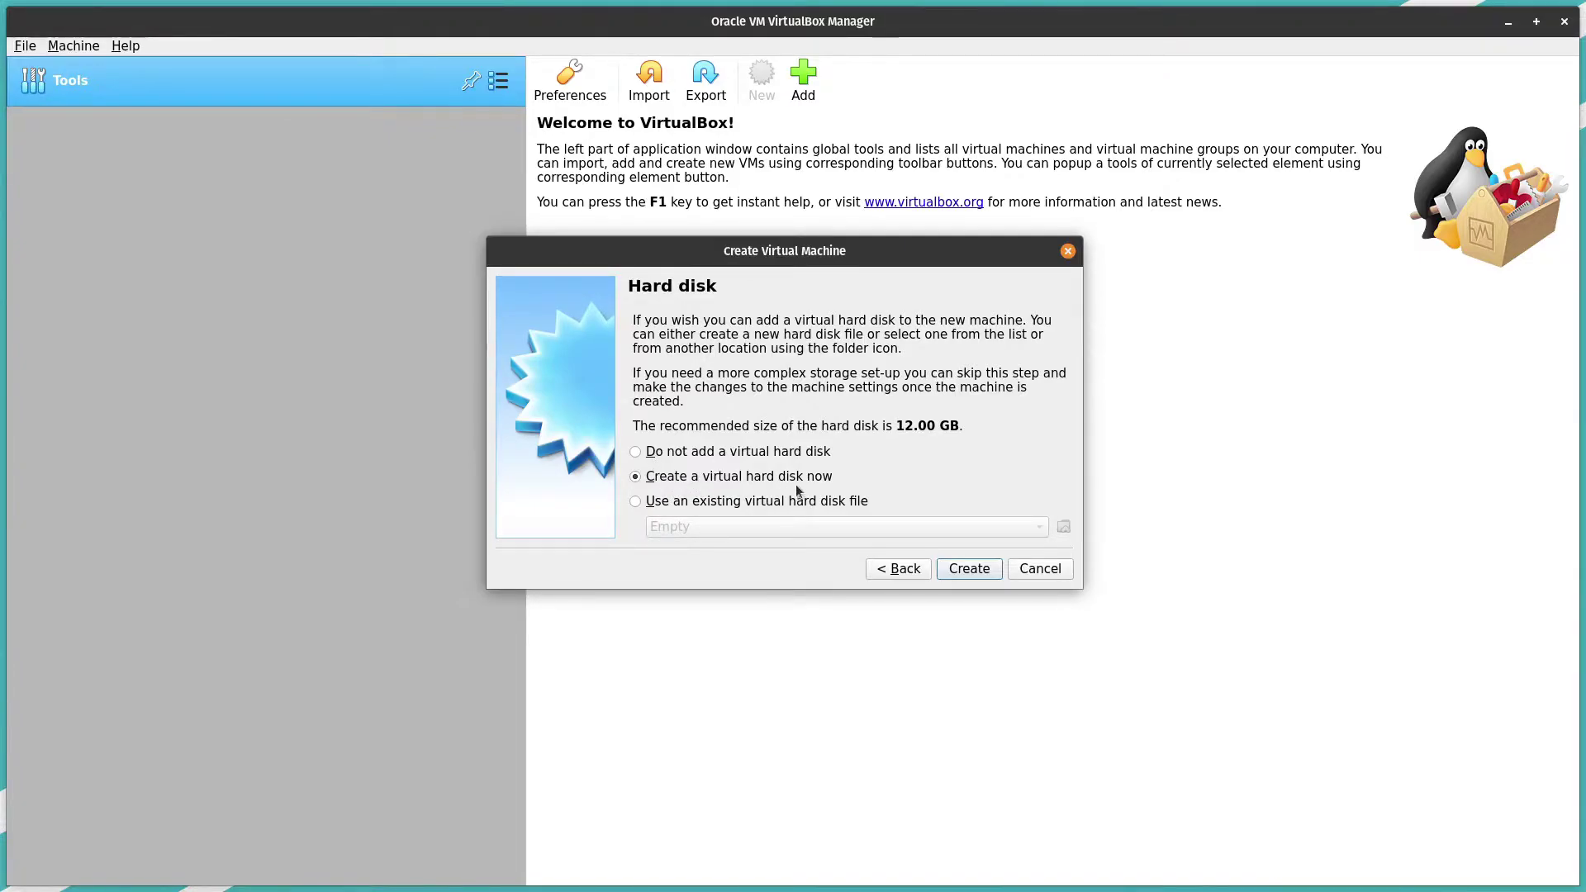
click(968, 568)
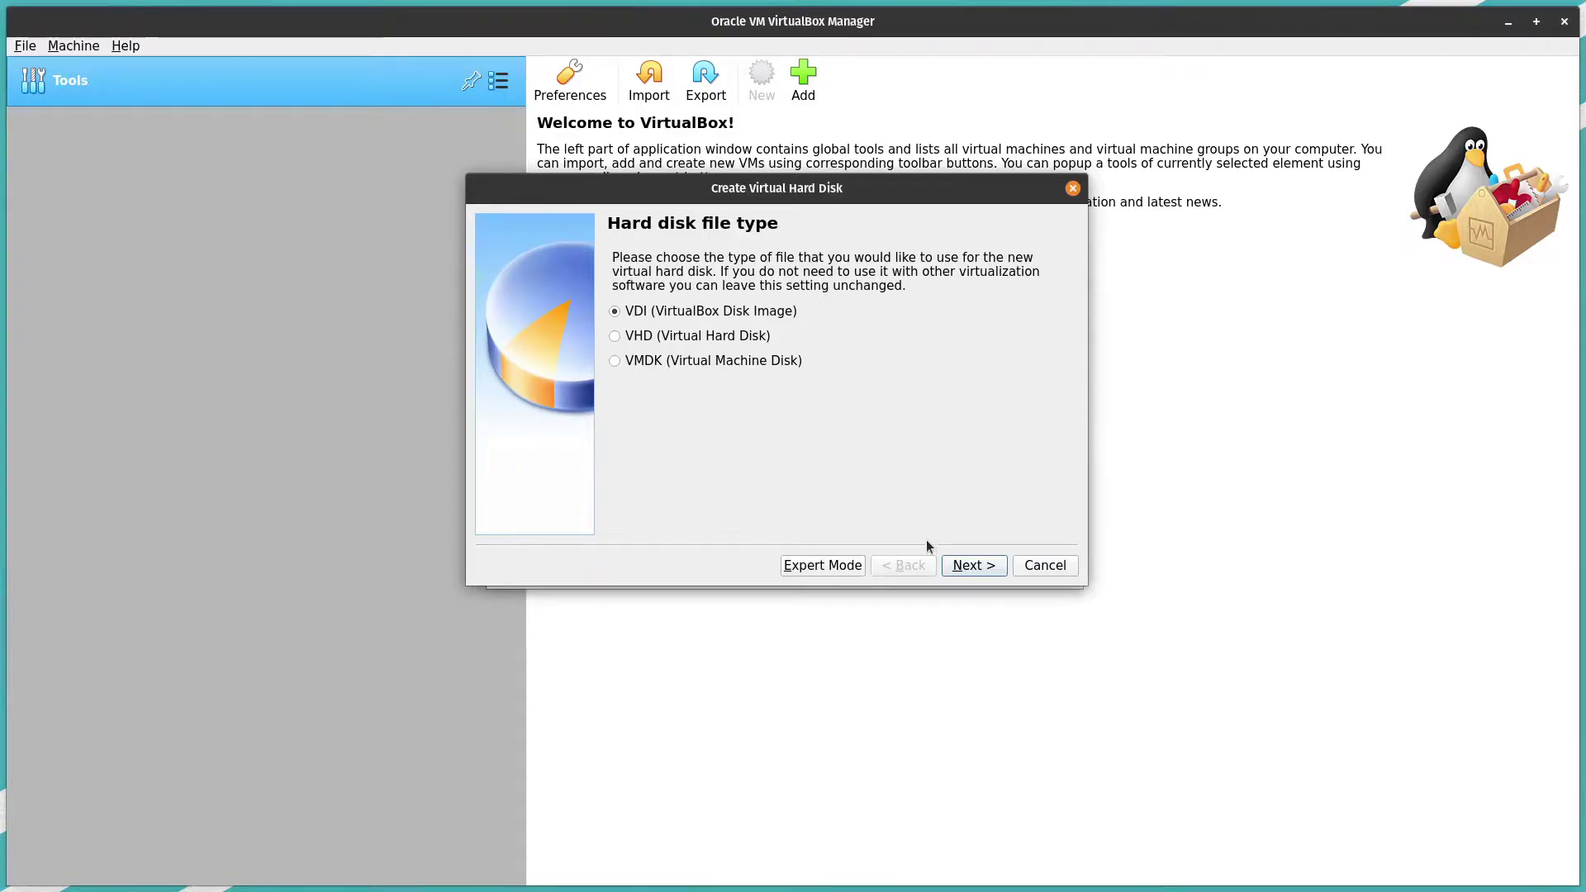
Step: Create a dynamically allocated VDI disk of 25 GB named ol85_node1_1.vdi to finish the machine
click(964, 568)
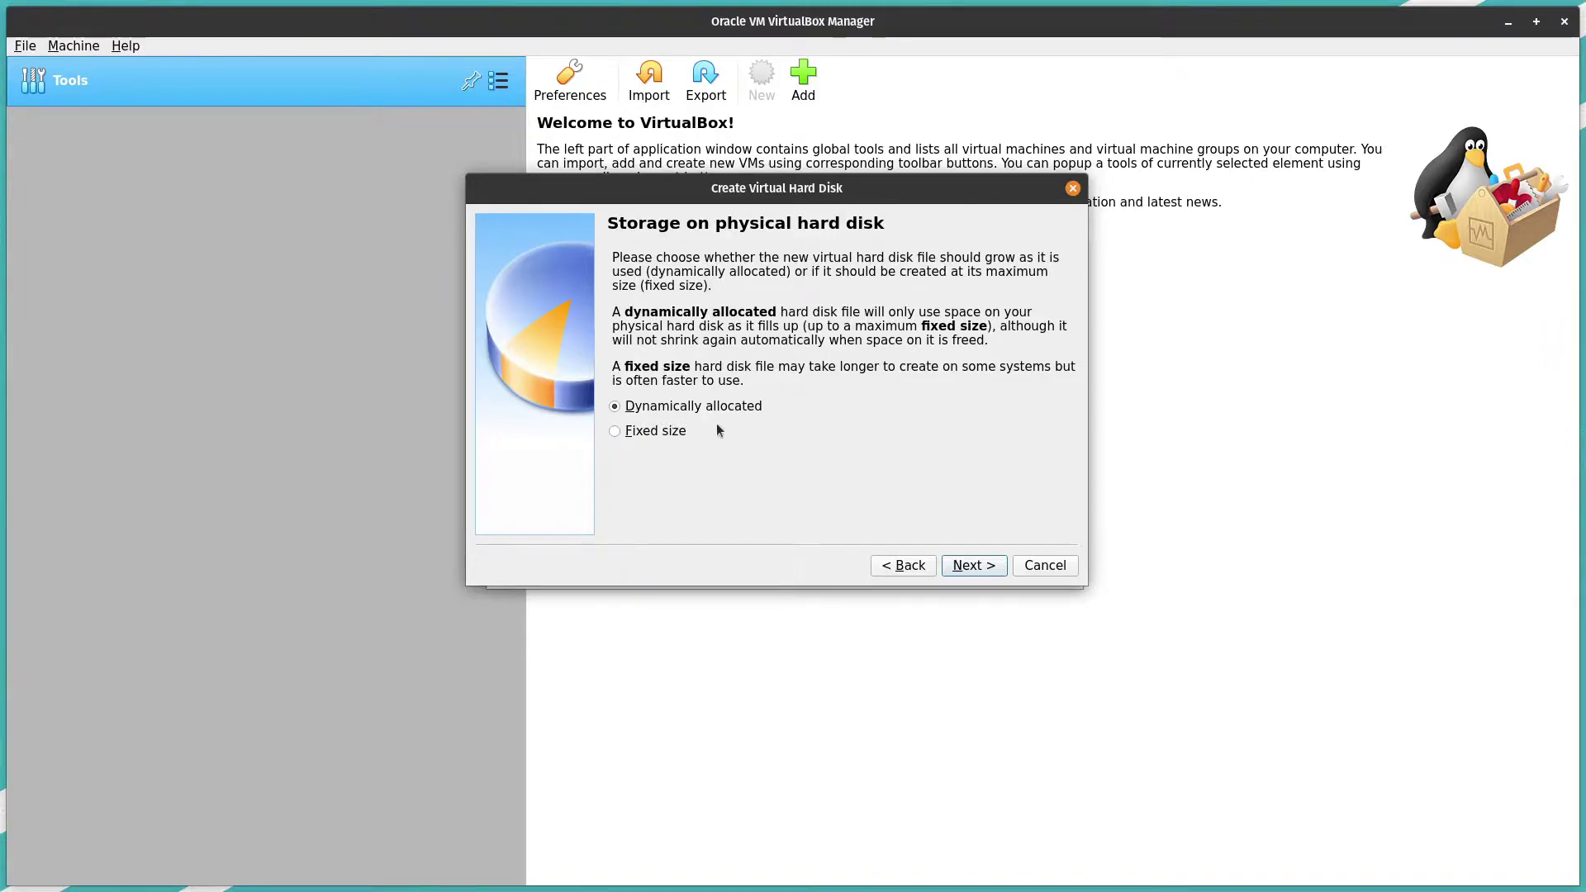
click(971, 566)
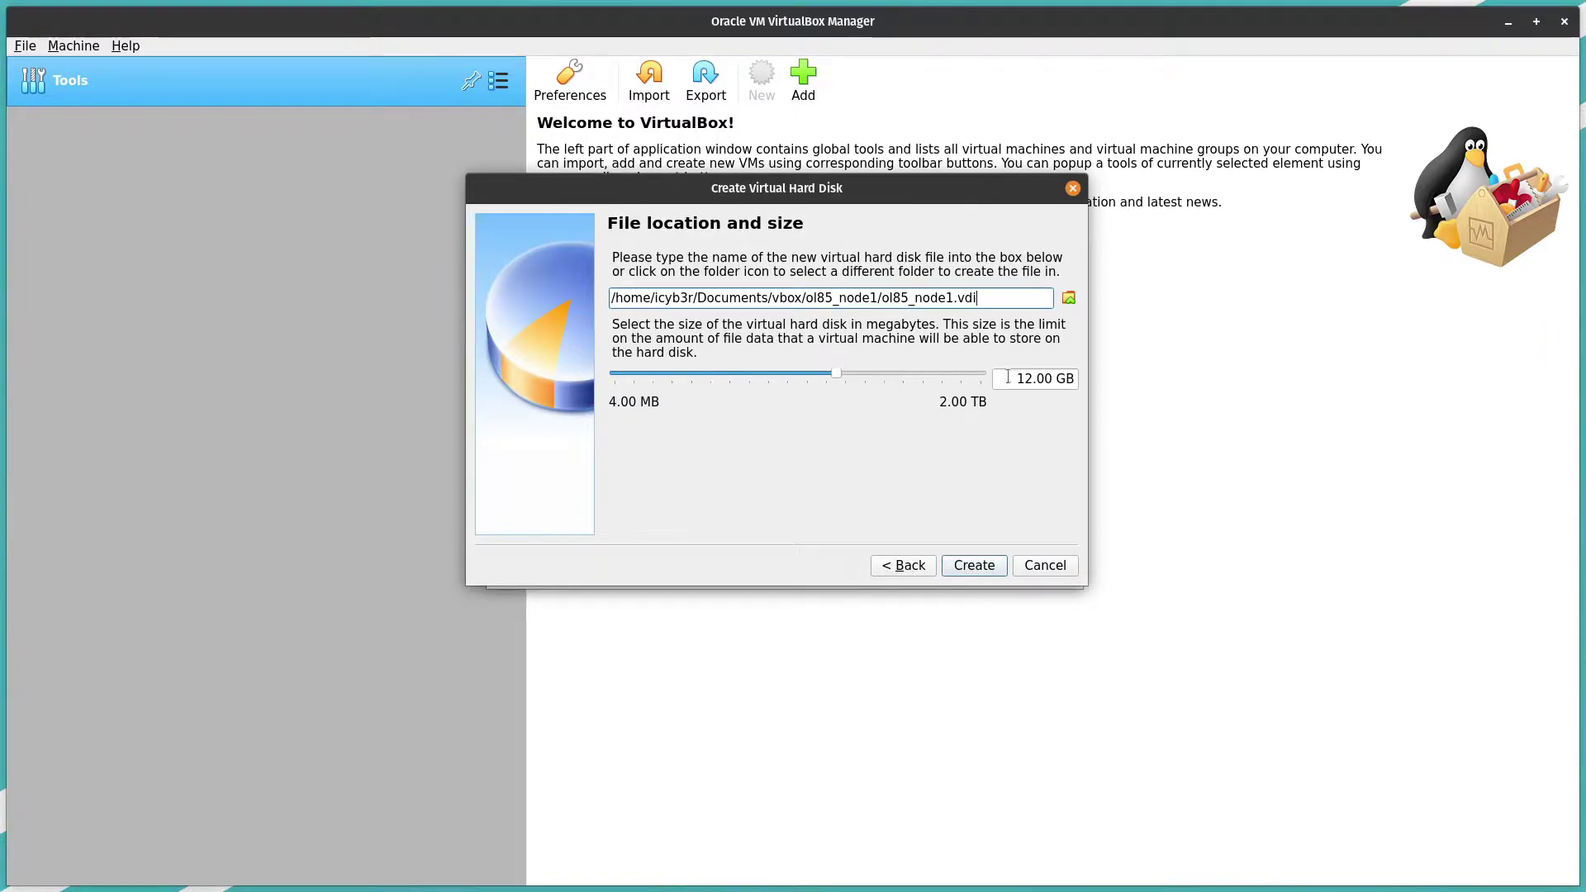
drag(1016, 378, 1024, 378)
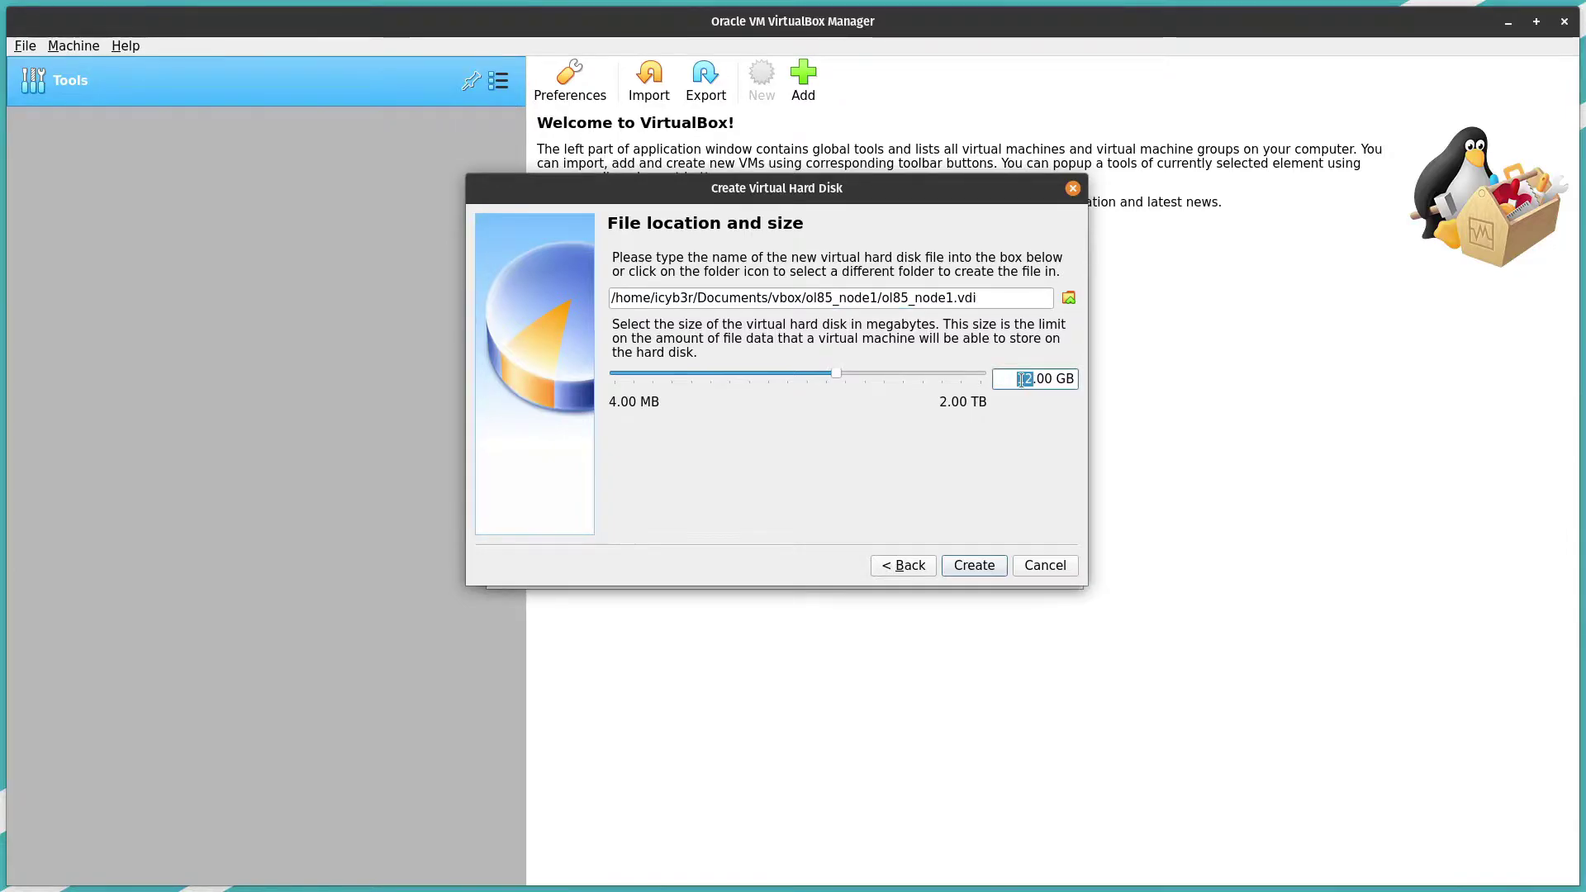
text(25)
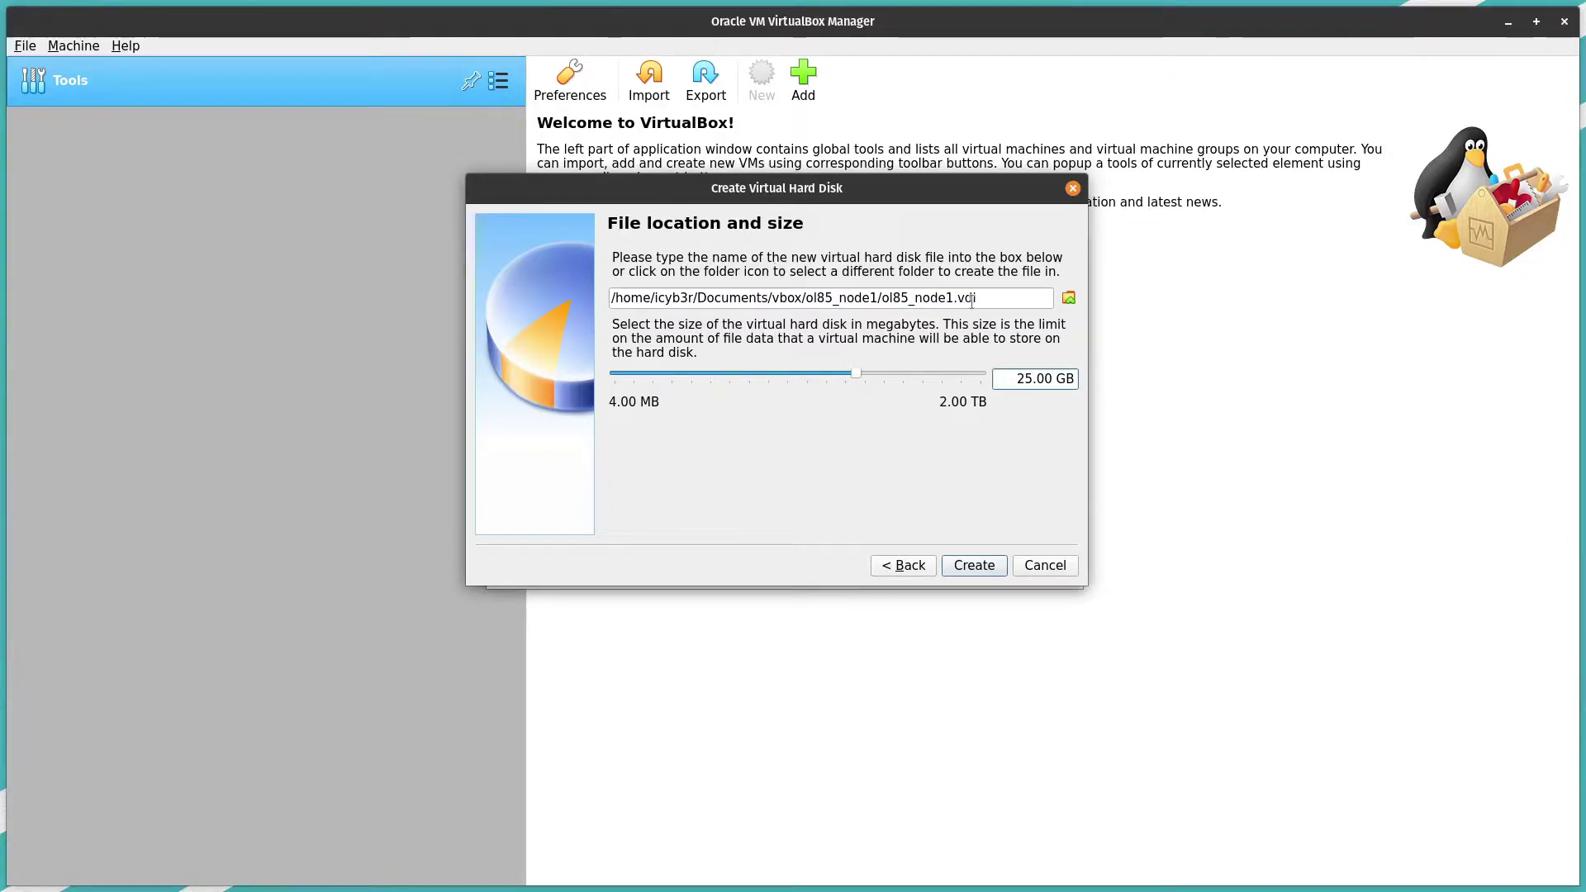
click(947, 298)
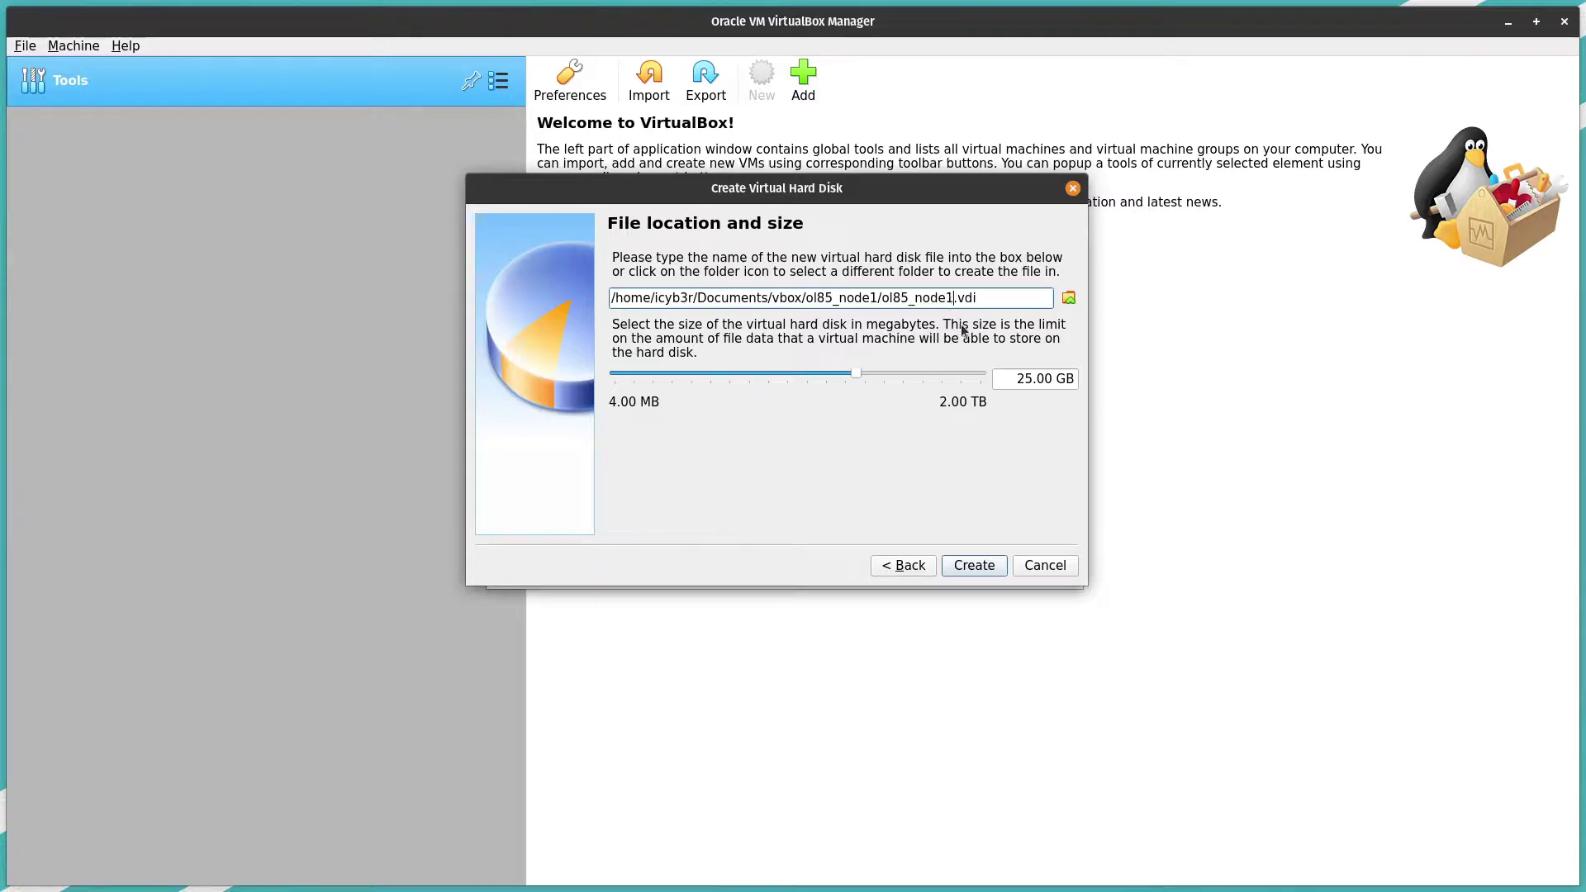
text(_1)
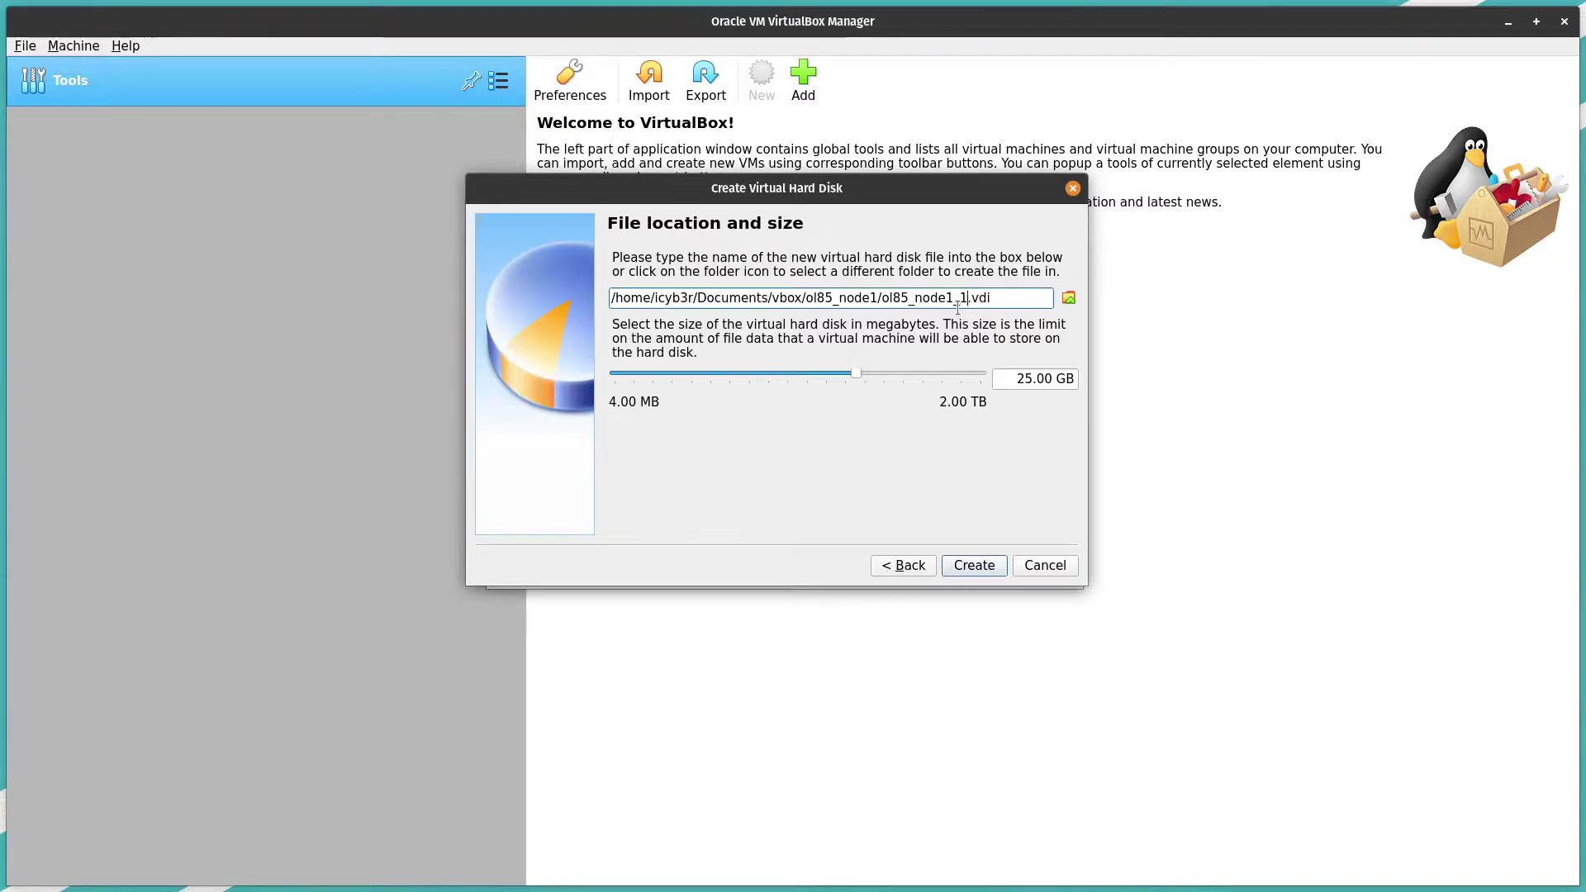
click(995, 566)
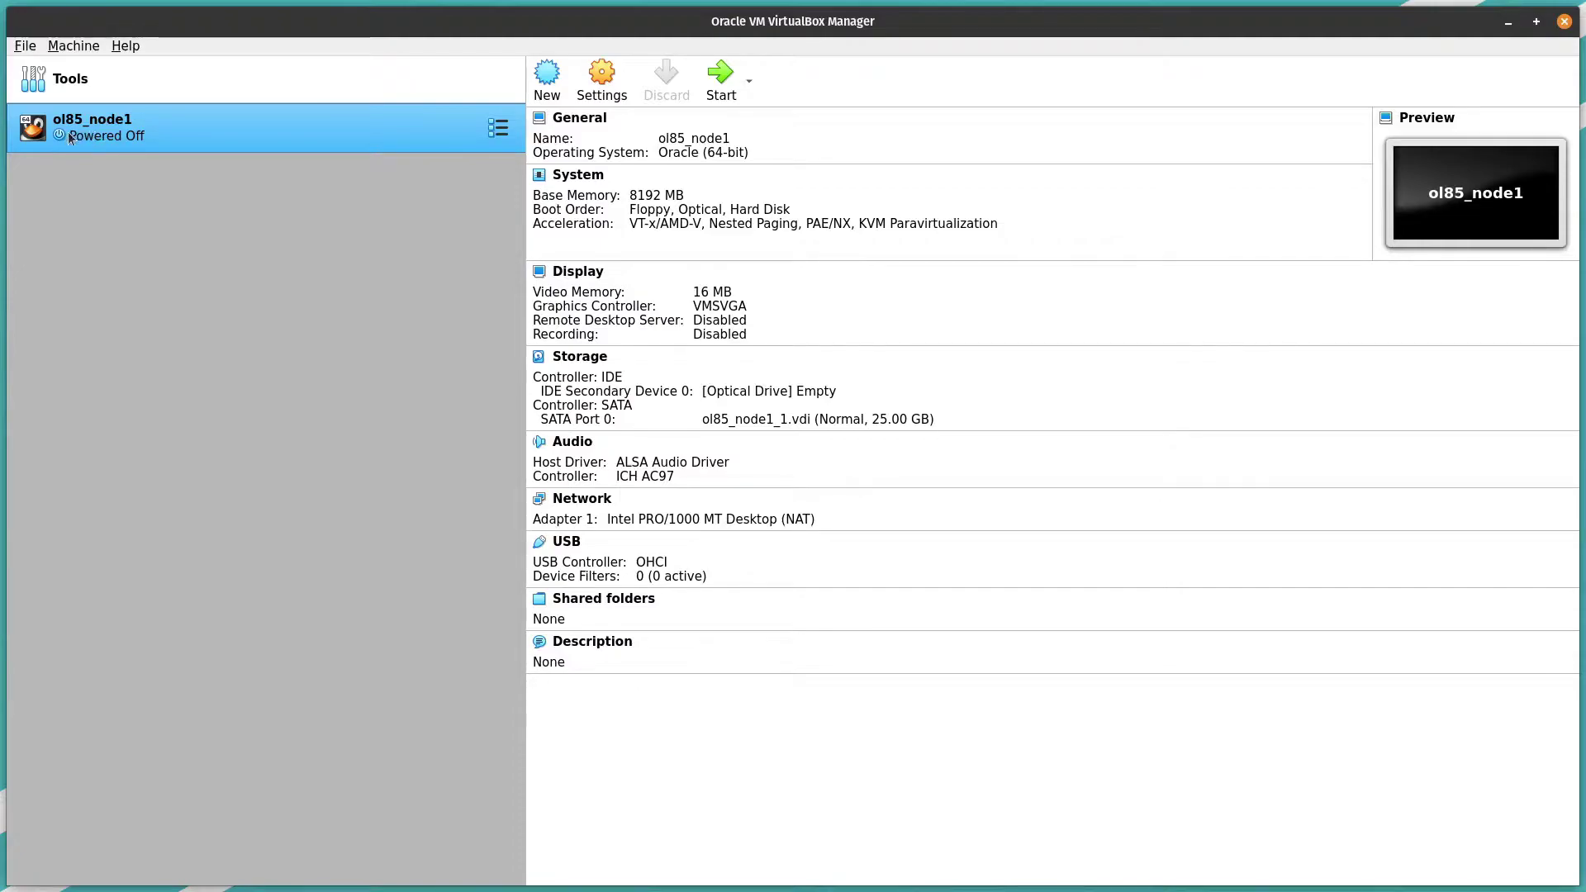
Step: In General > Advanced settings, set Shared Clipboard and Drag'n'Drop both to Bidirectional
click(579, 120)
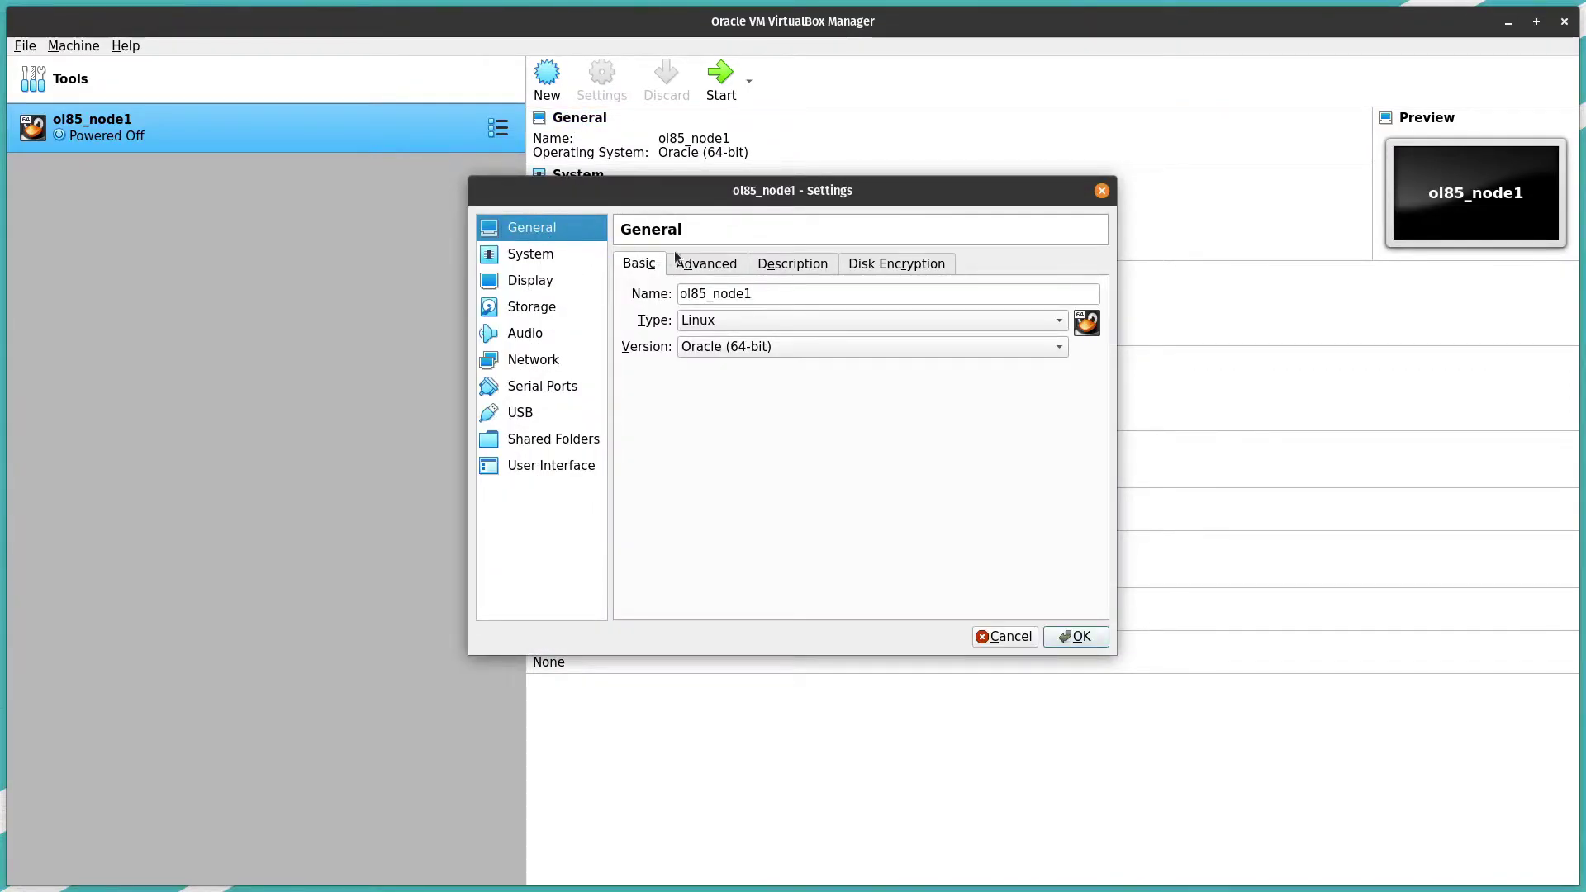
click(704, 264)
click(794, 263)
click(884, 264)
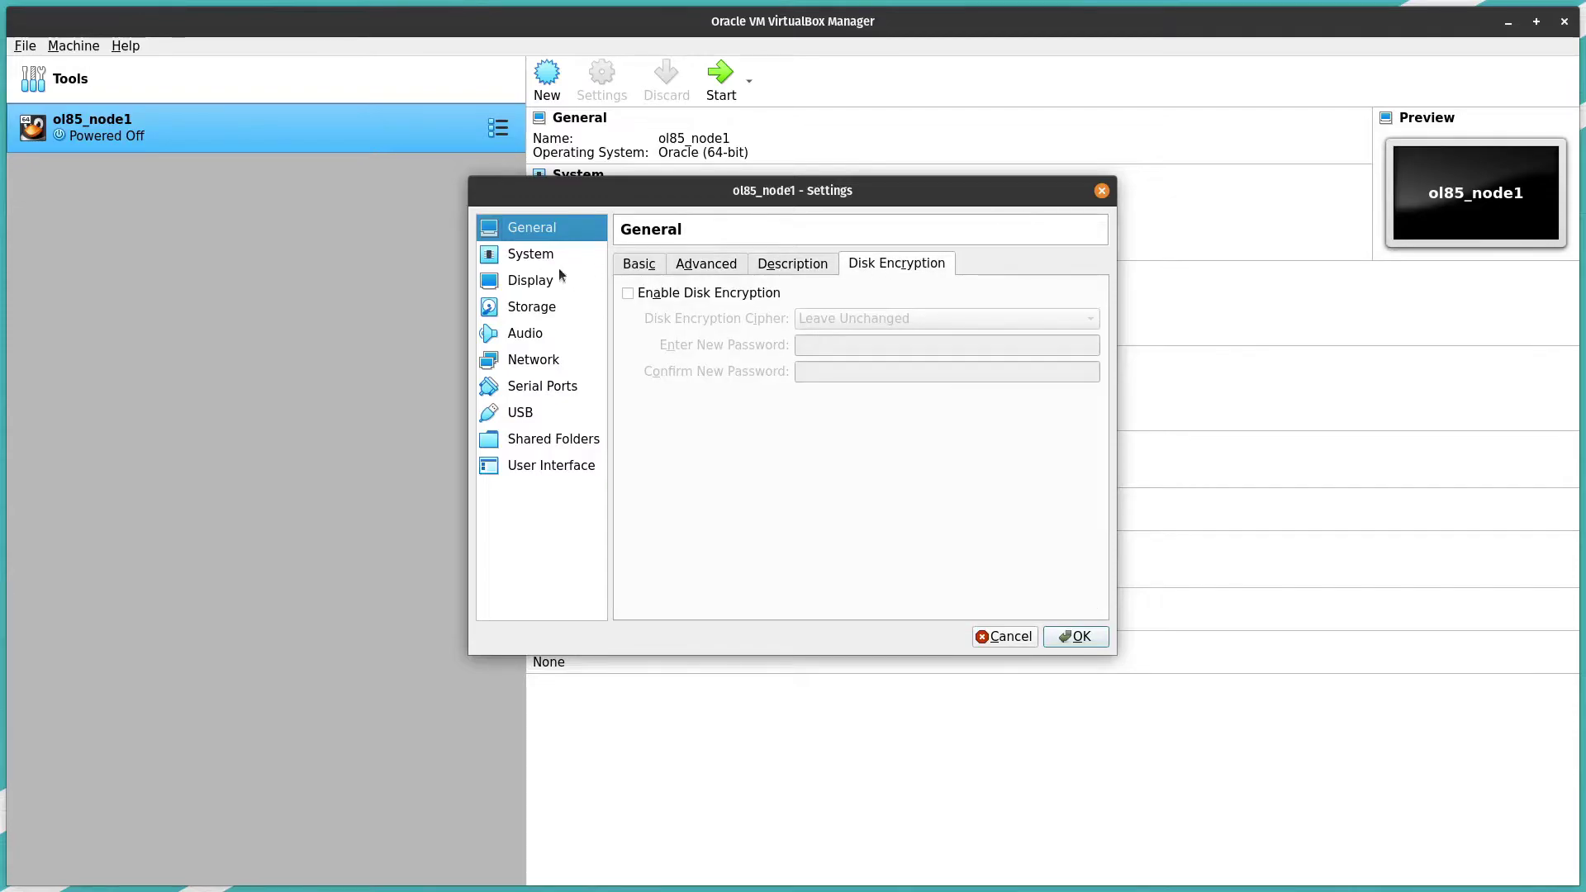
key(alt+d)
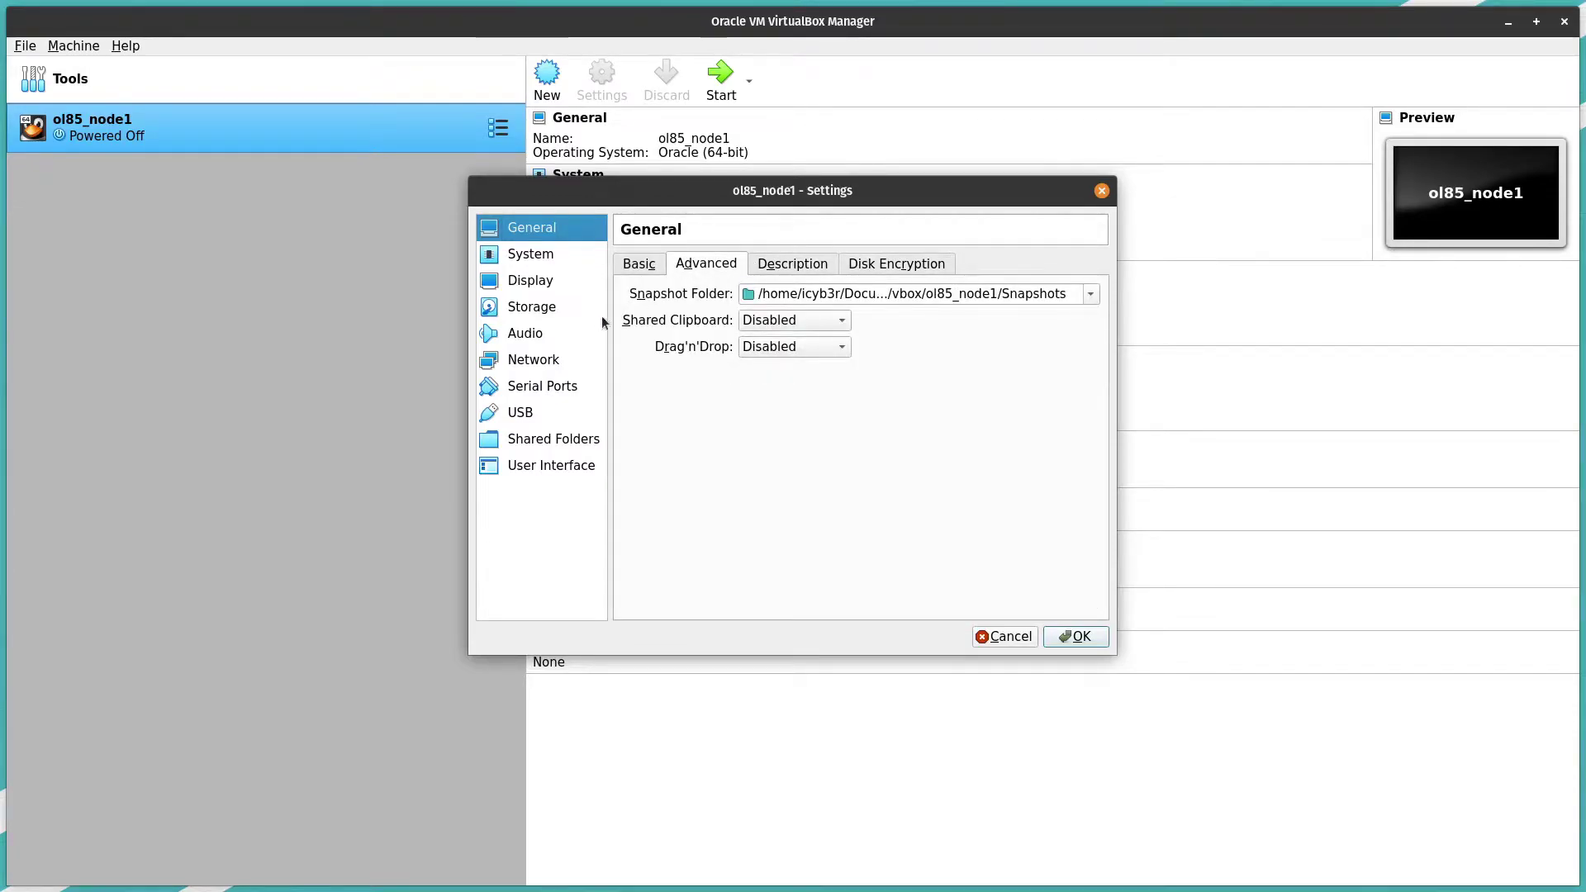
click(785, 324)
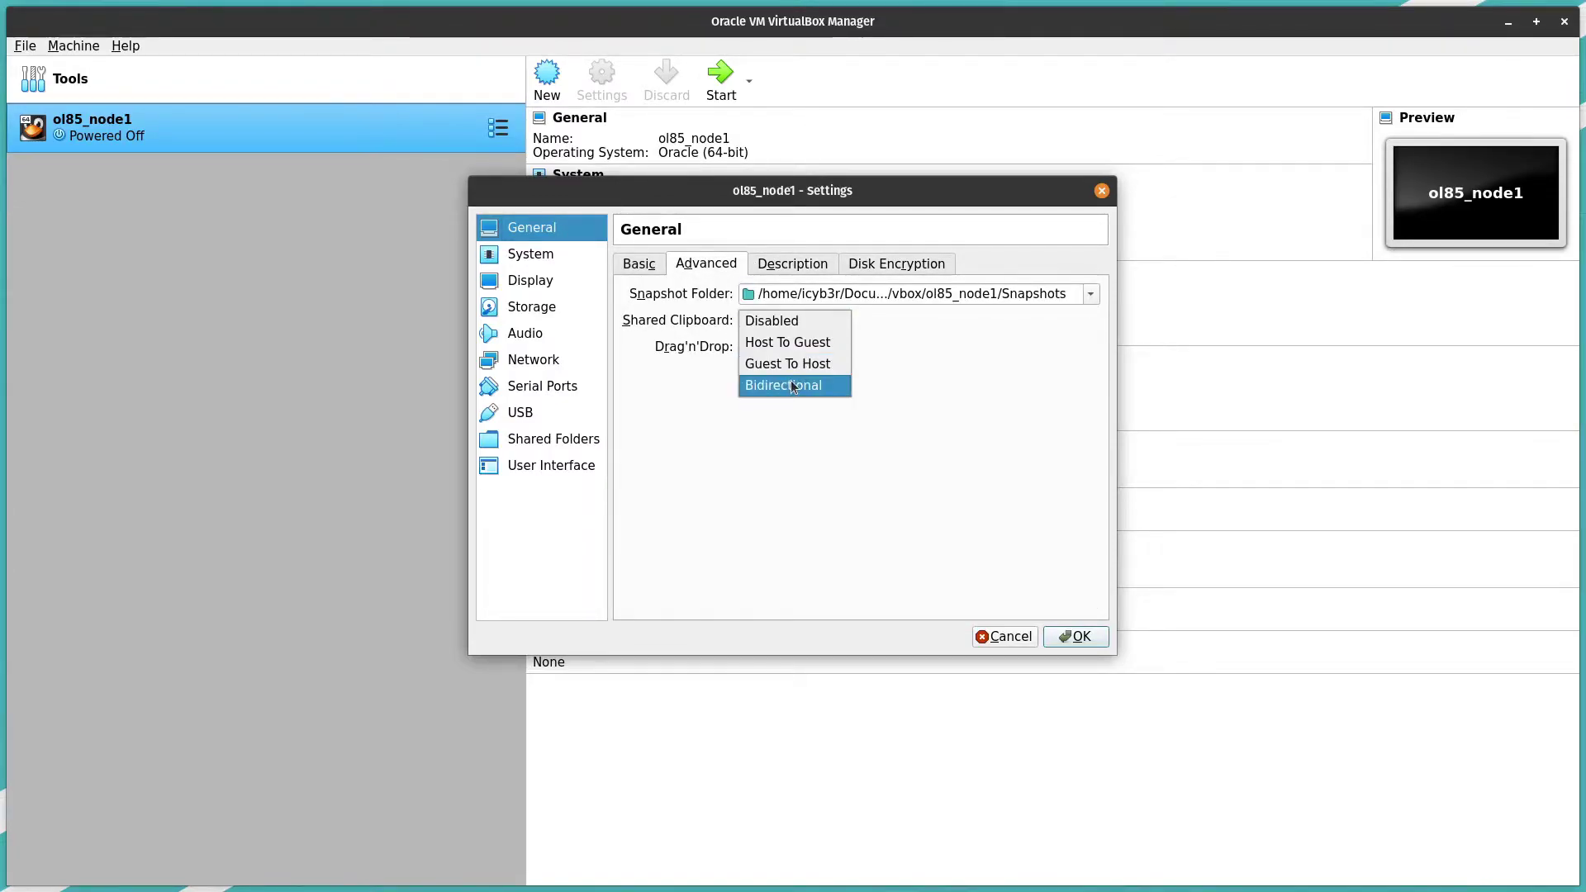
click(780, 386)
click(771, 339)
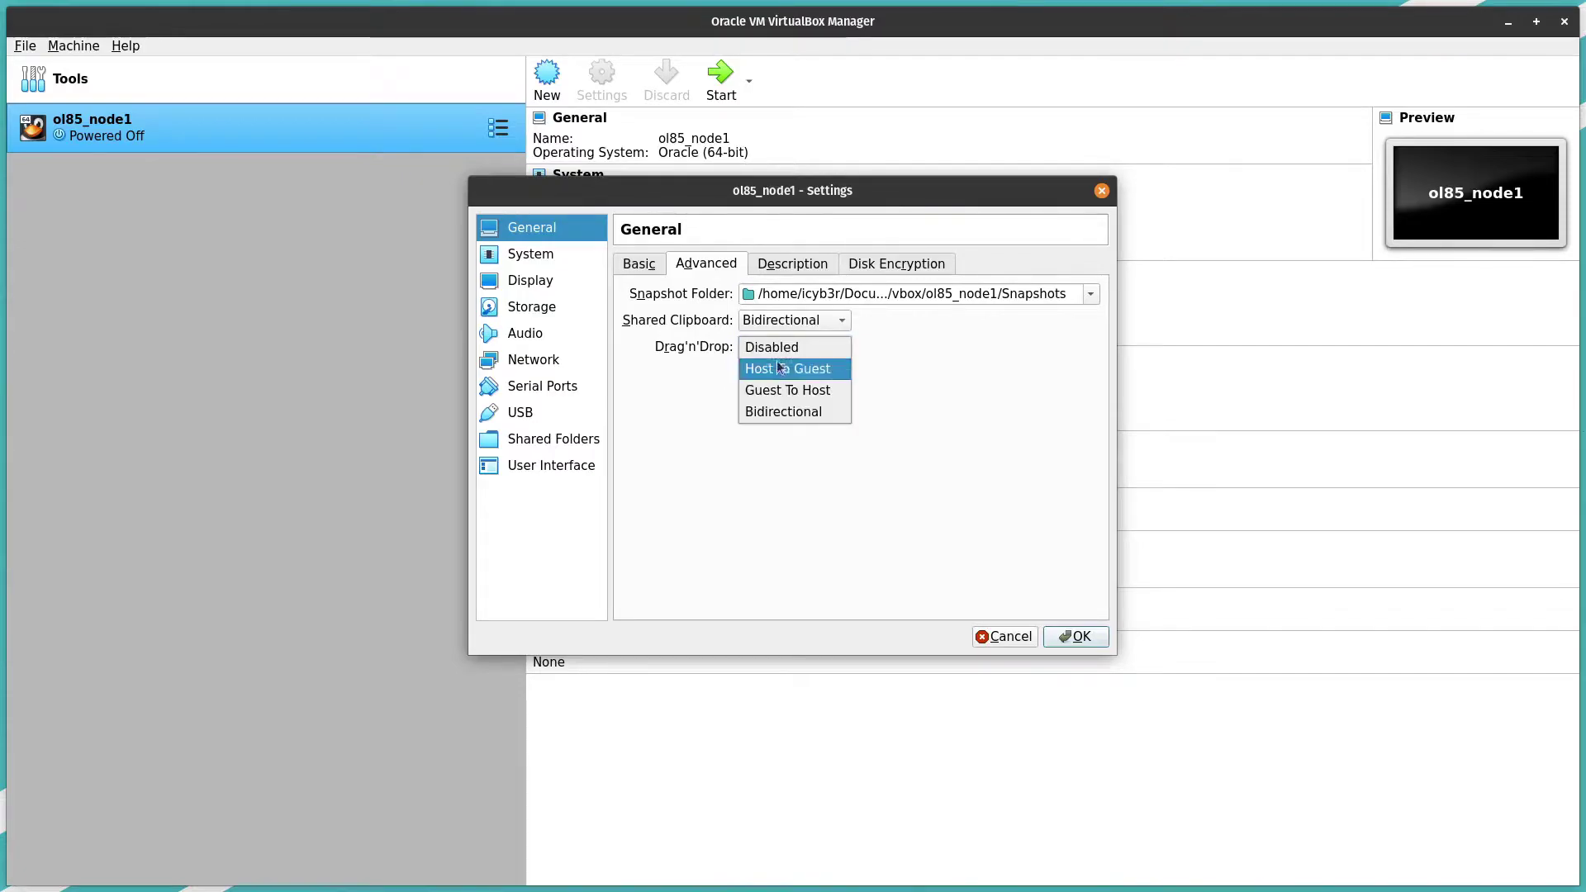
click(774, 411)
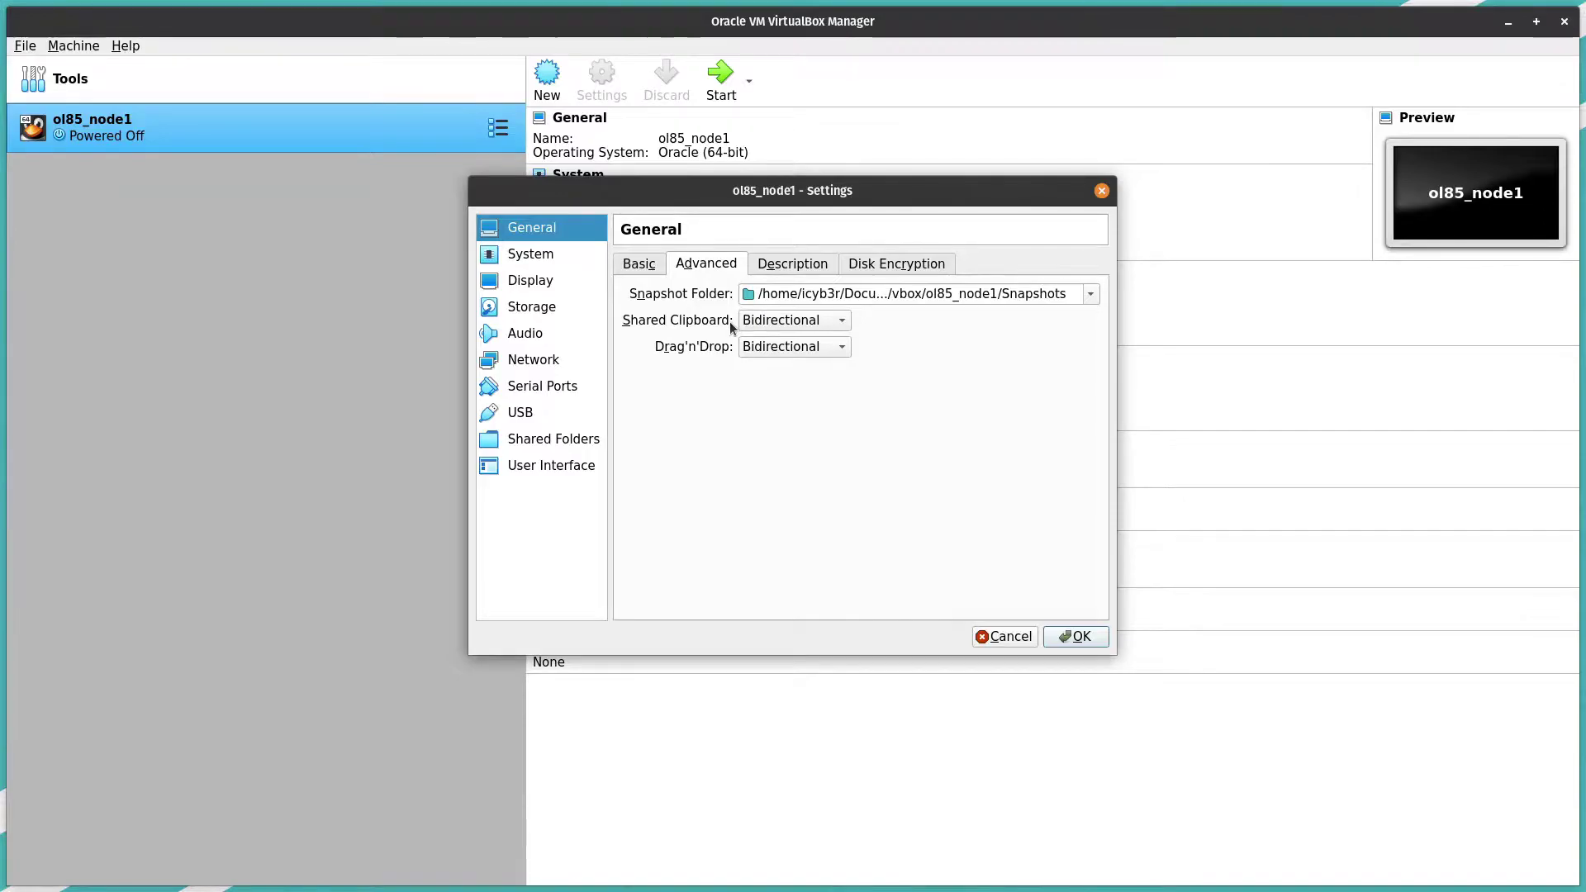
Step: Give ol85_node1 4 processors in the System settings
click(535, 256)
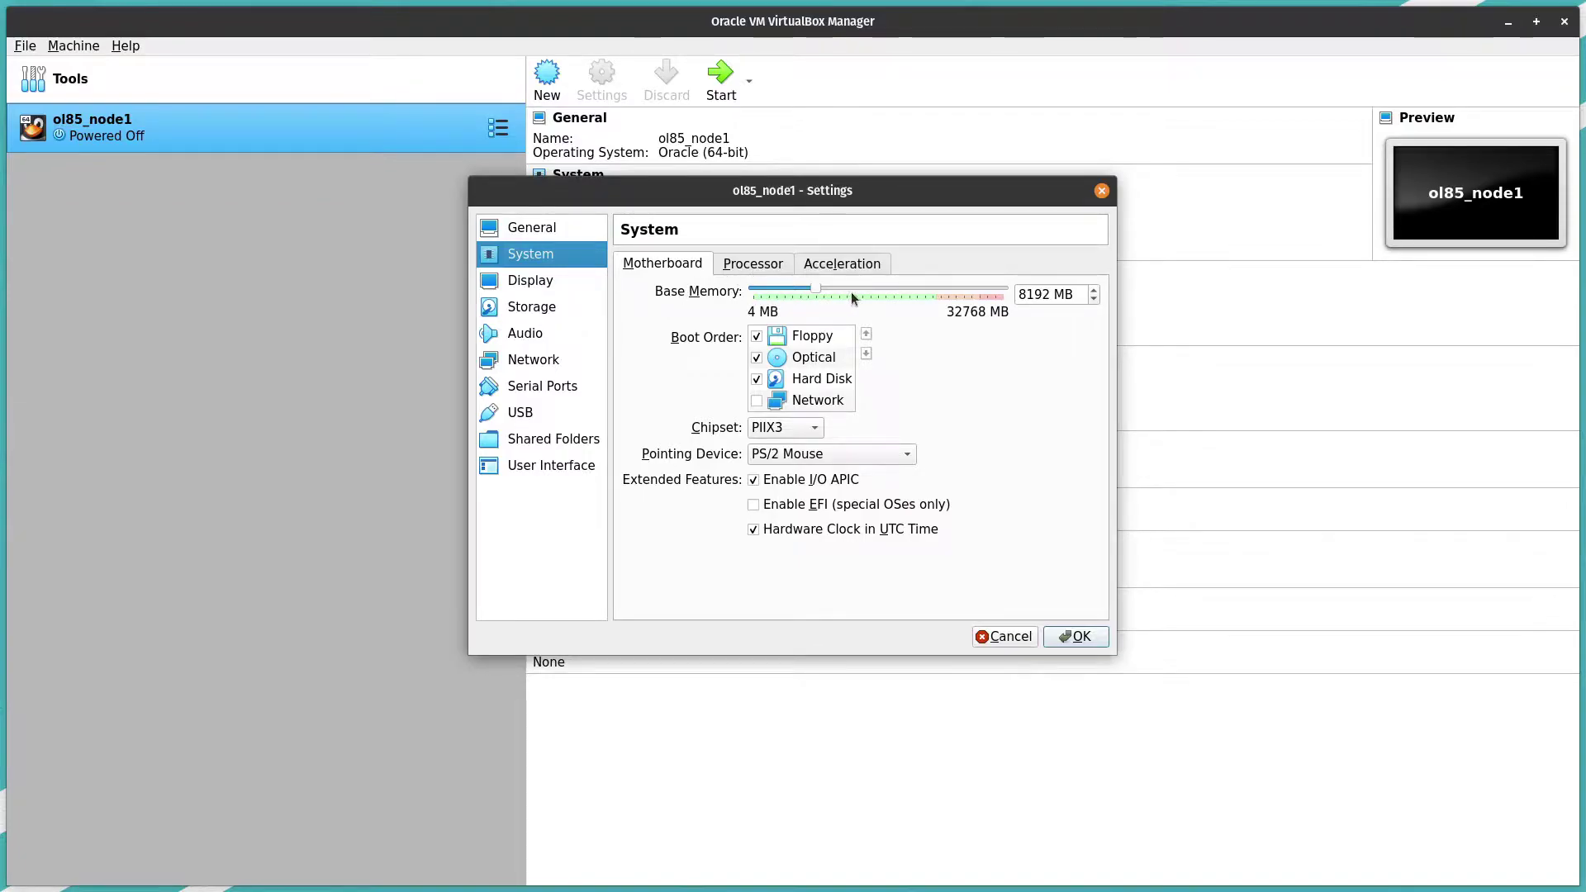
click(761, 266)
drag(754, 293, 816, 308)
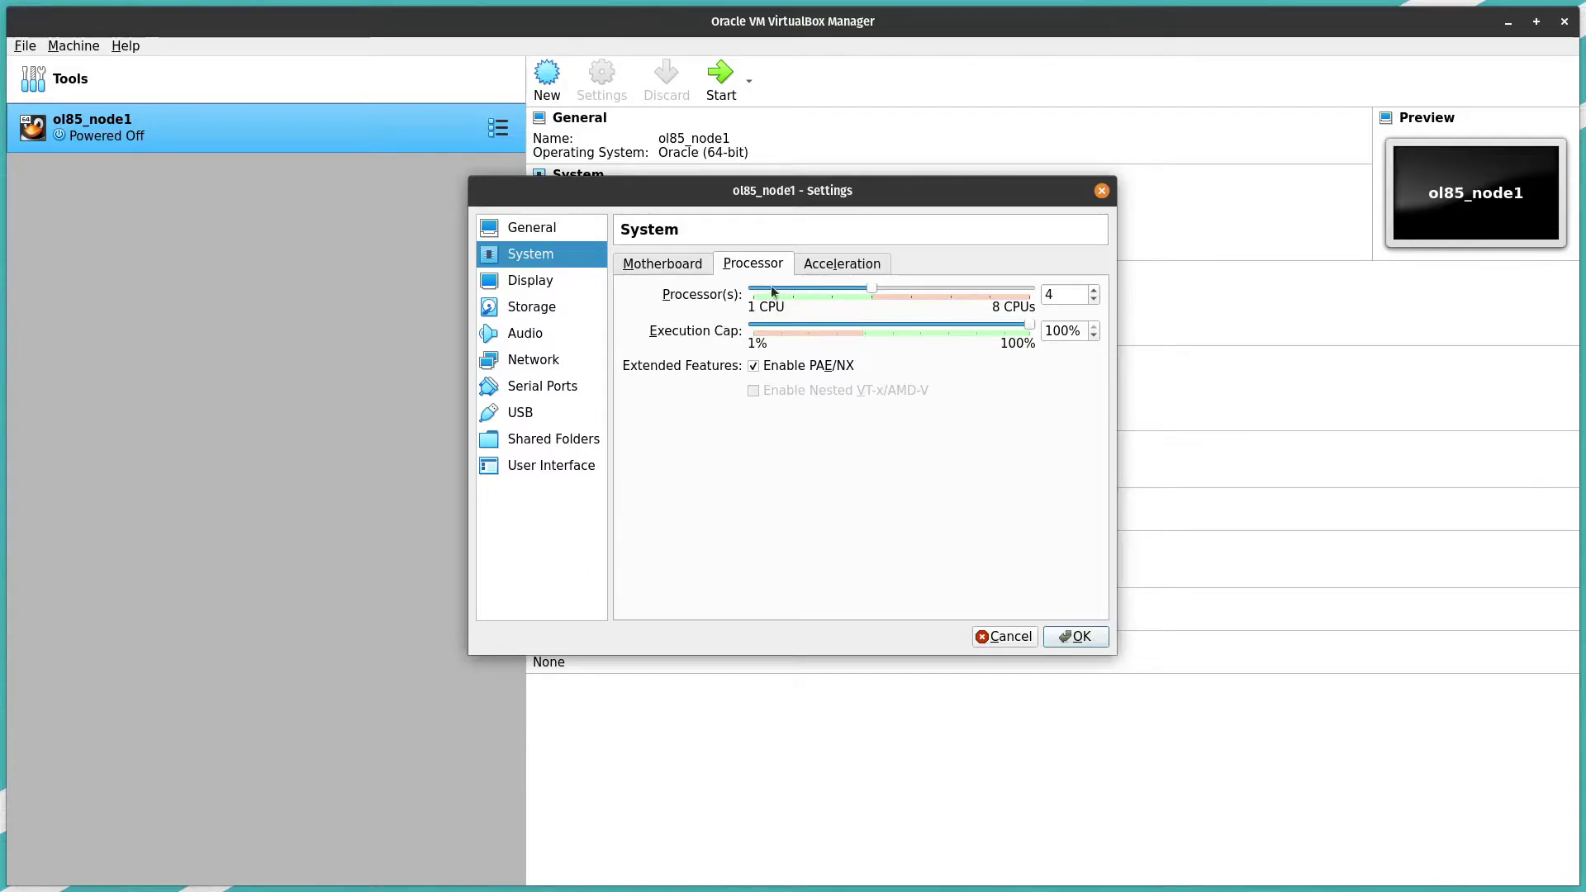
Step: Raise the display's video memory to the 128 MB maximum
click(537, 279)
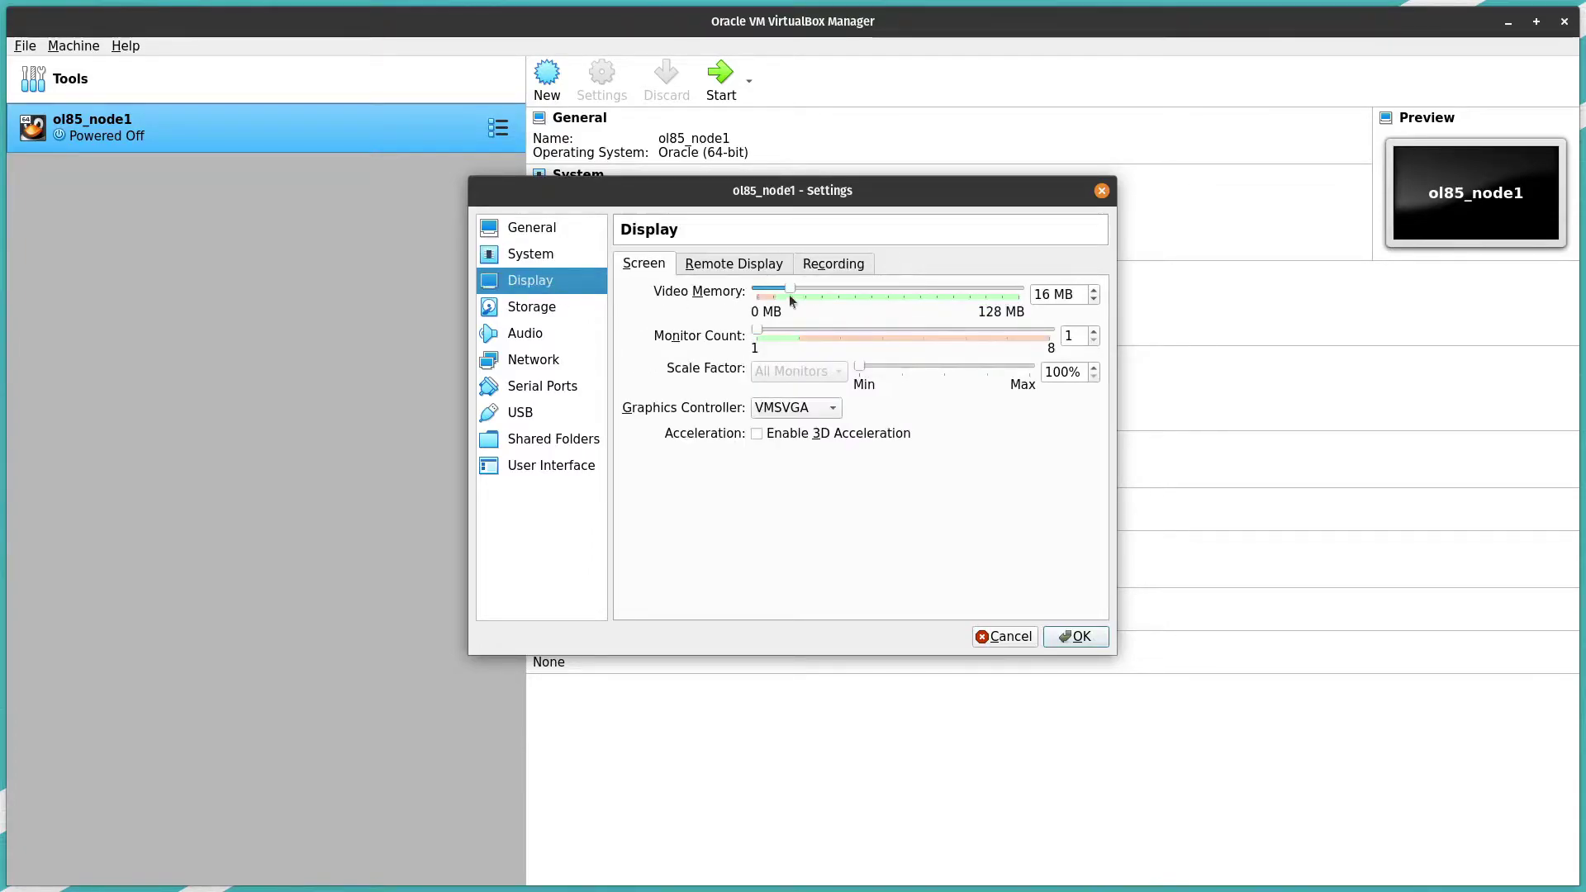
click(1014, 289)
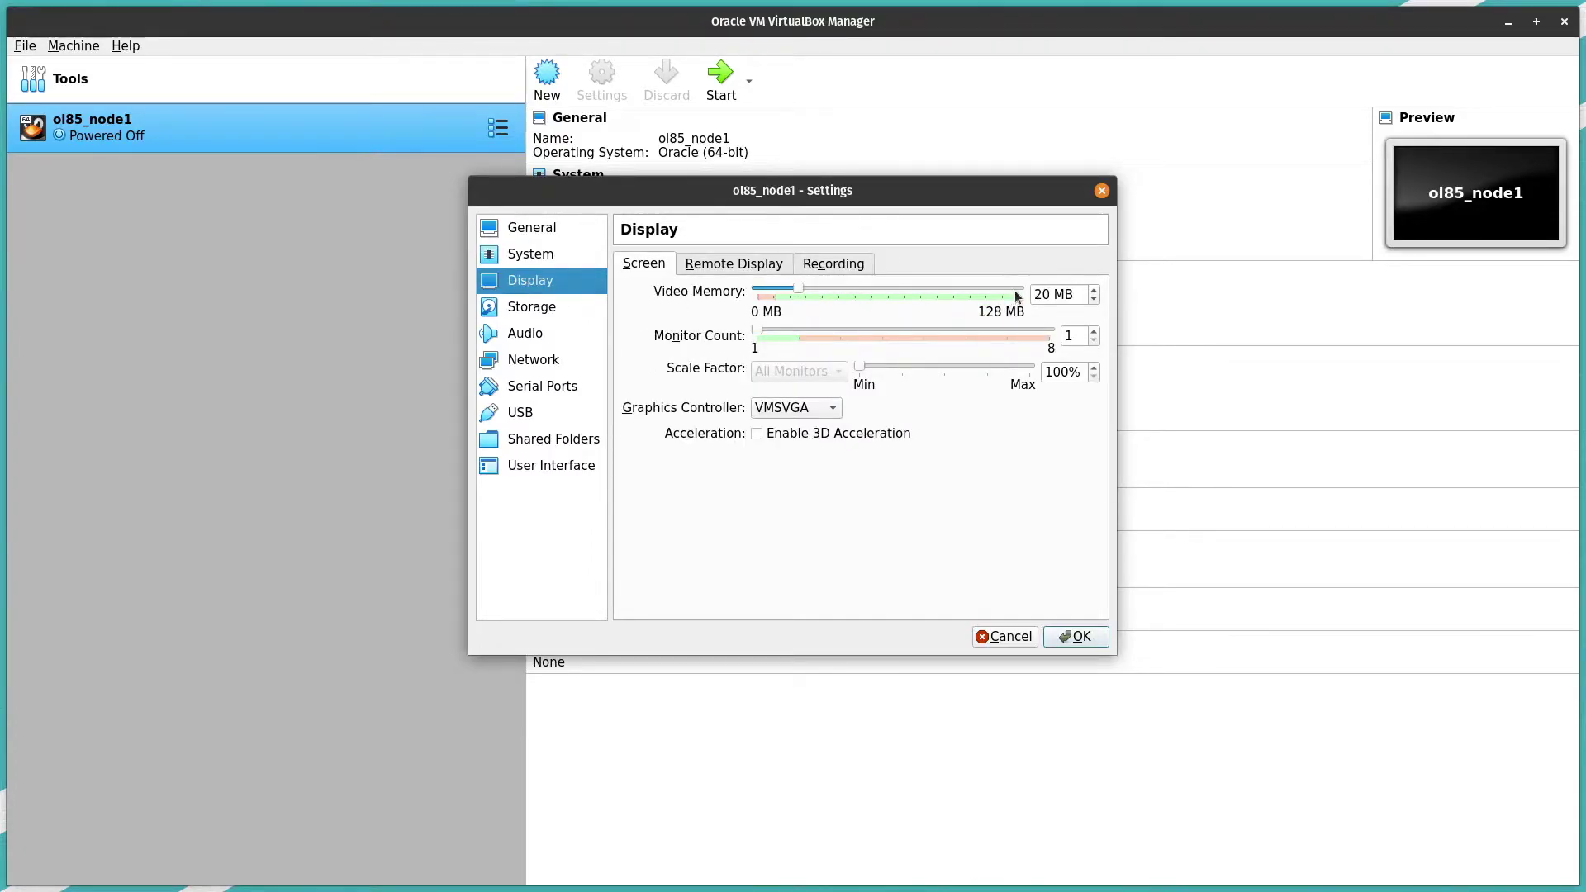
drag(802, 290, 1021, 291)
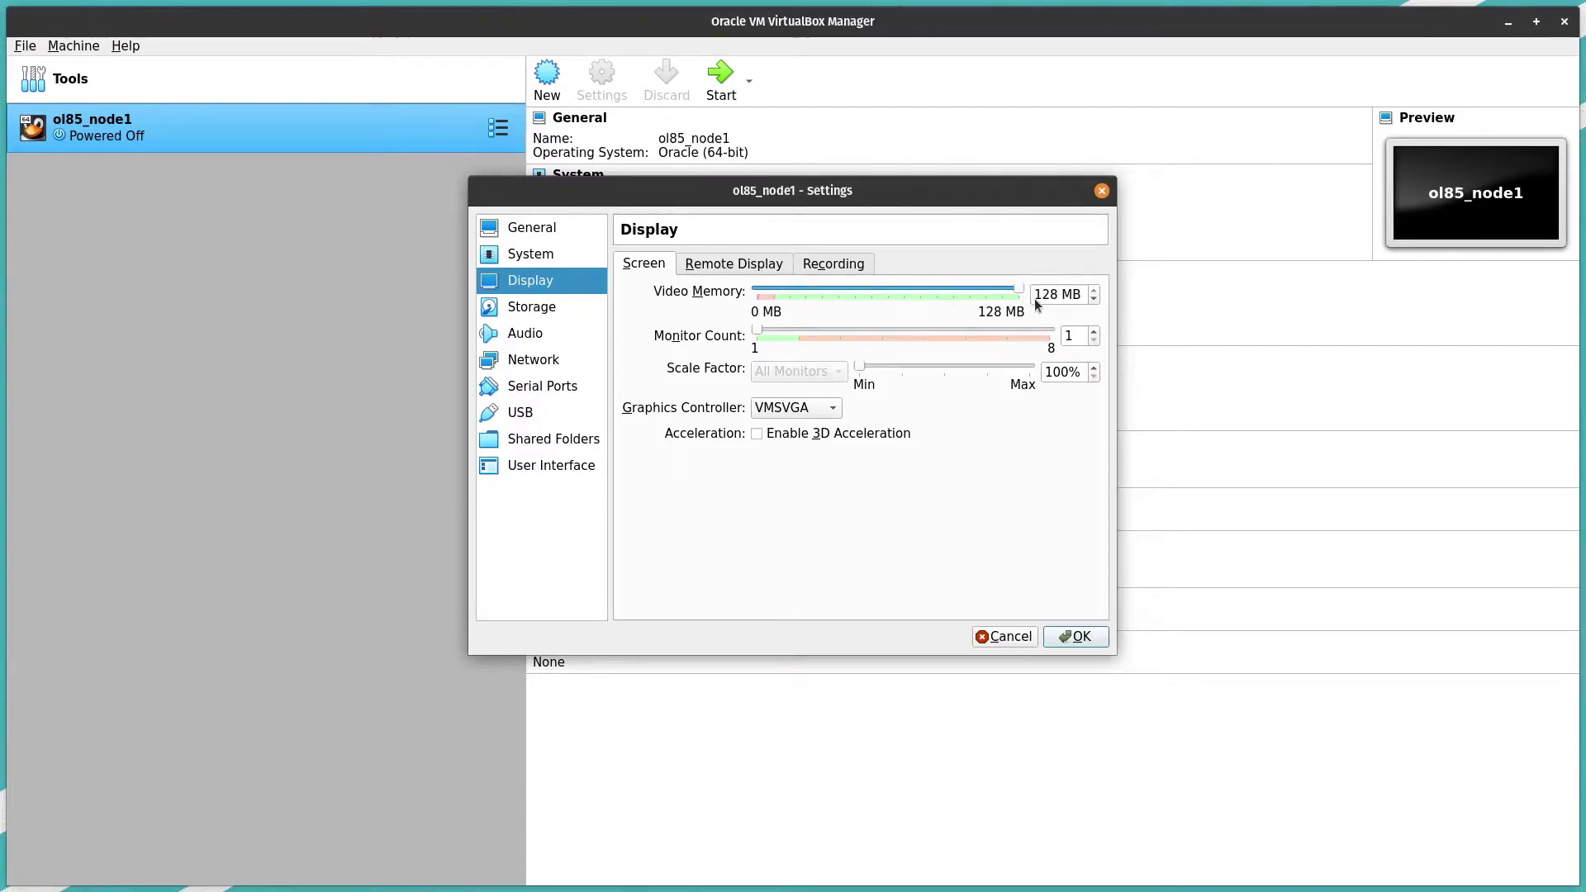
click(535, 310)
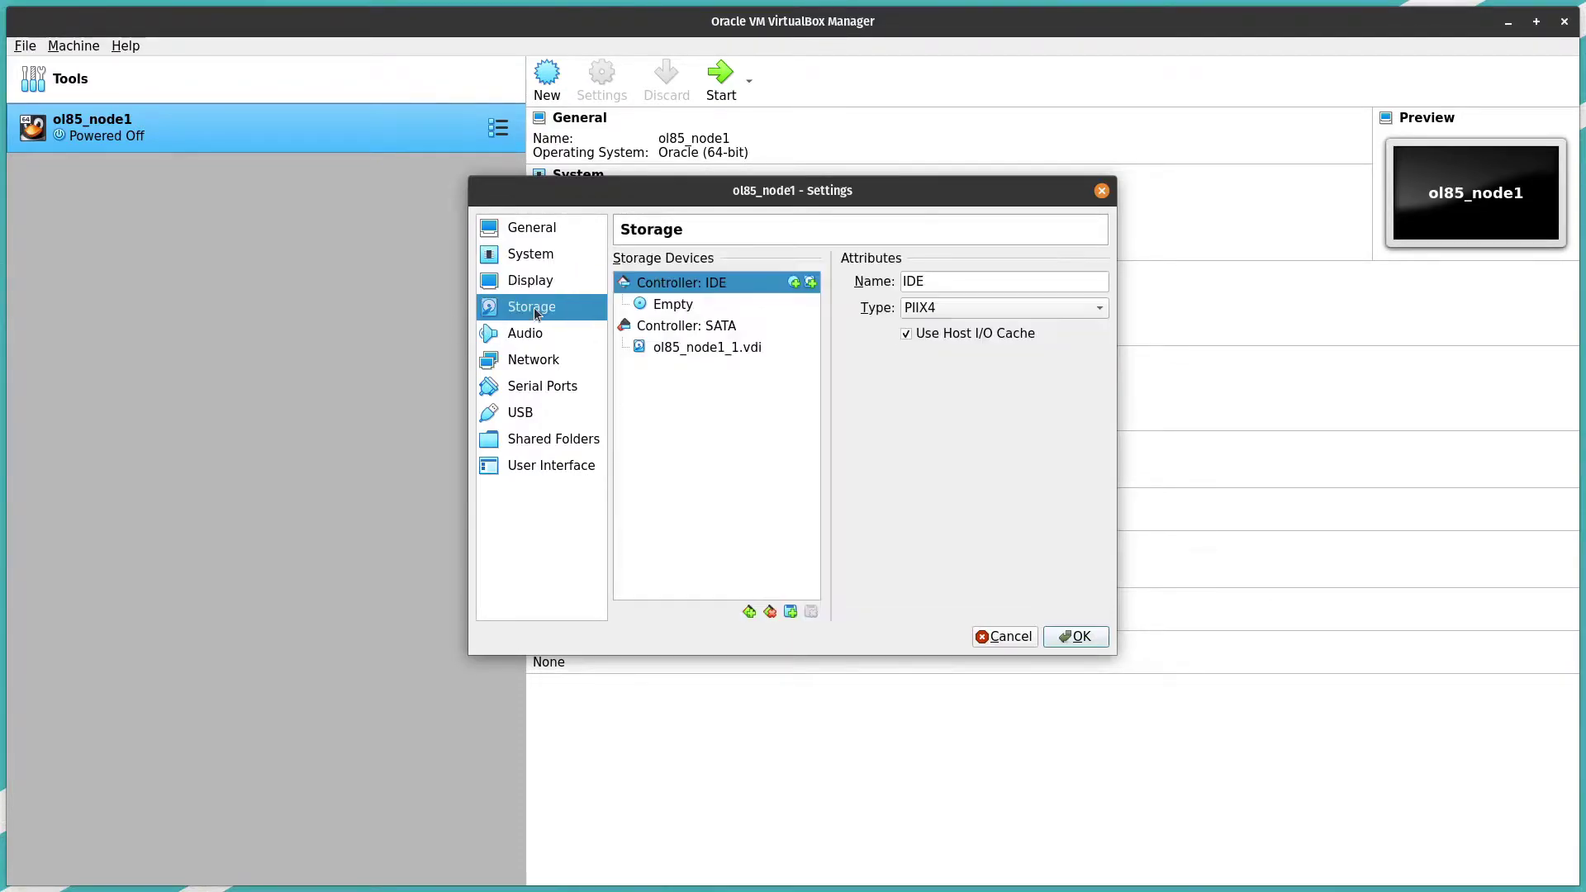
Step: Insert OracleLinux-R8-U5-x86_64-dvd.iso into the empty IDE optical drive
click(680, 302)
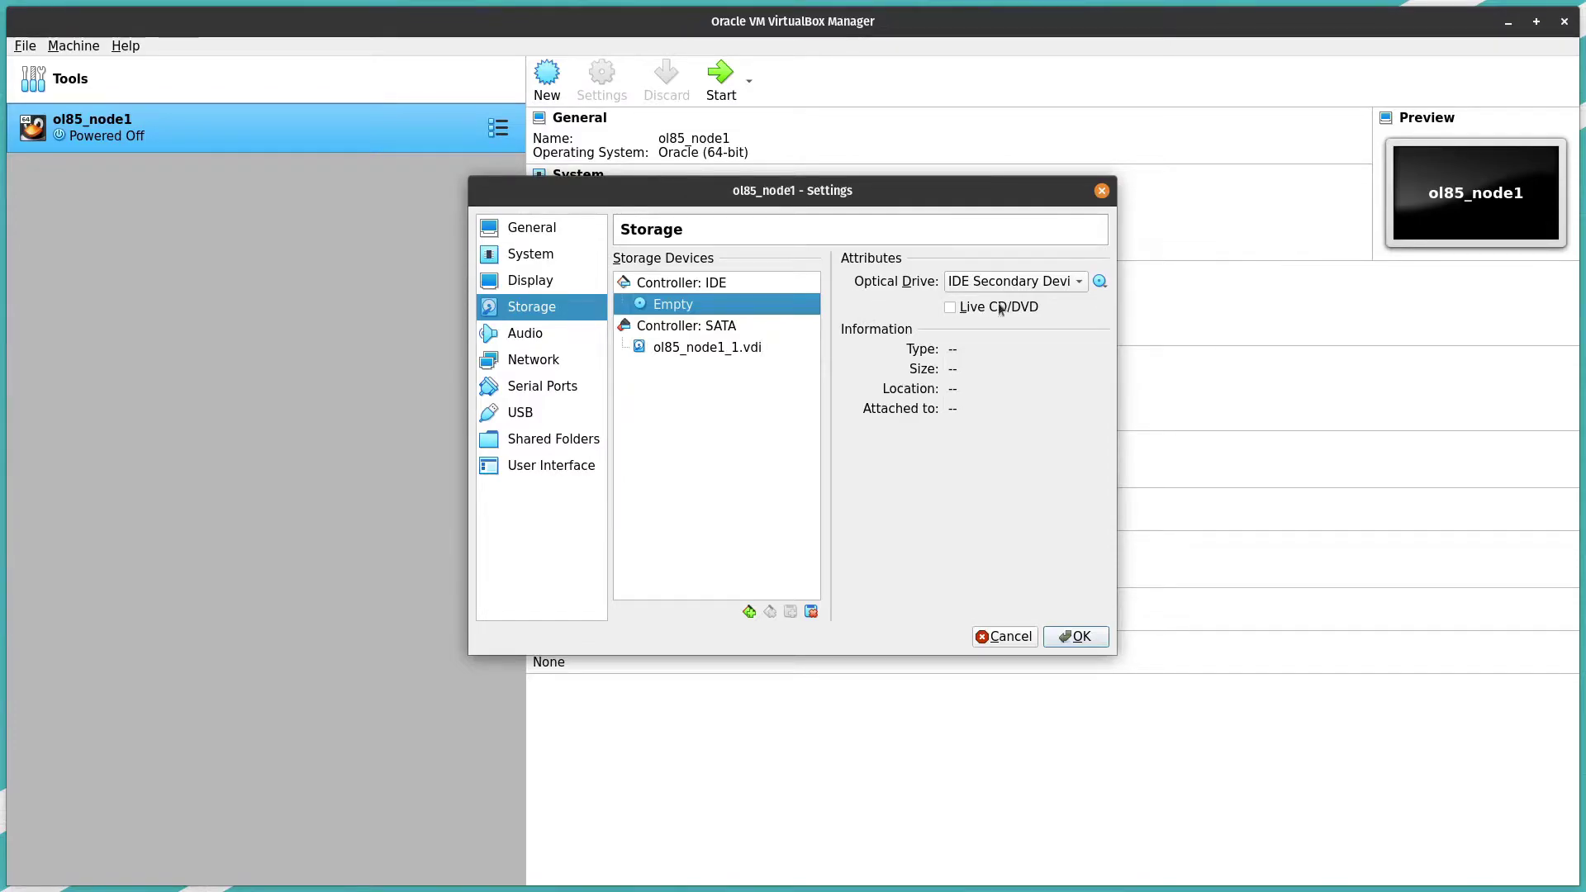
click(1098, 283)
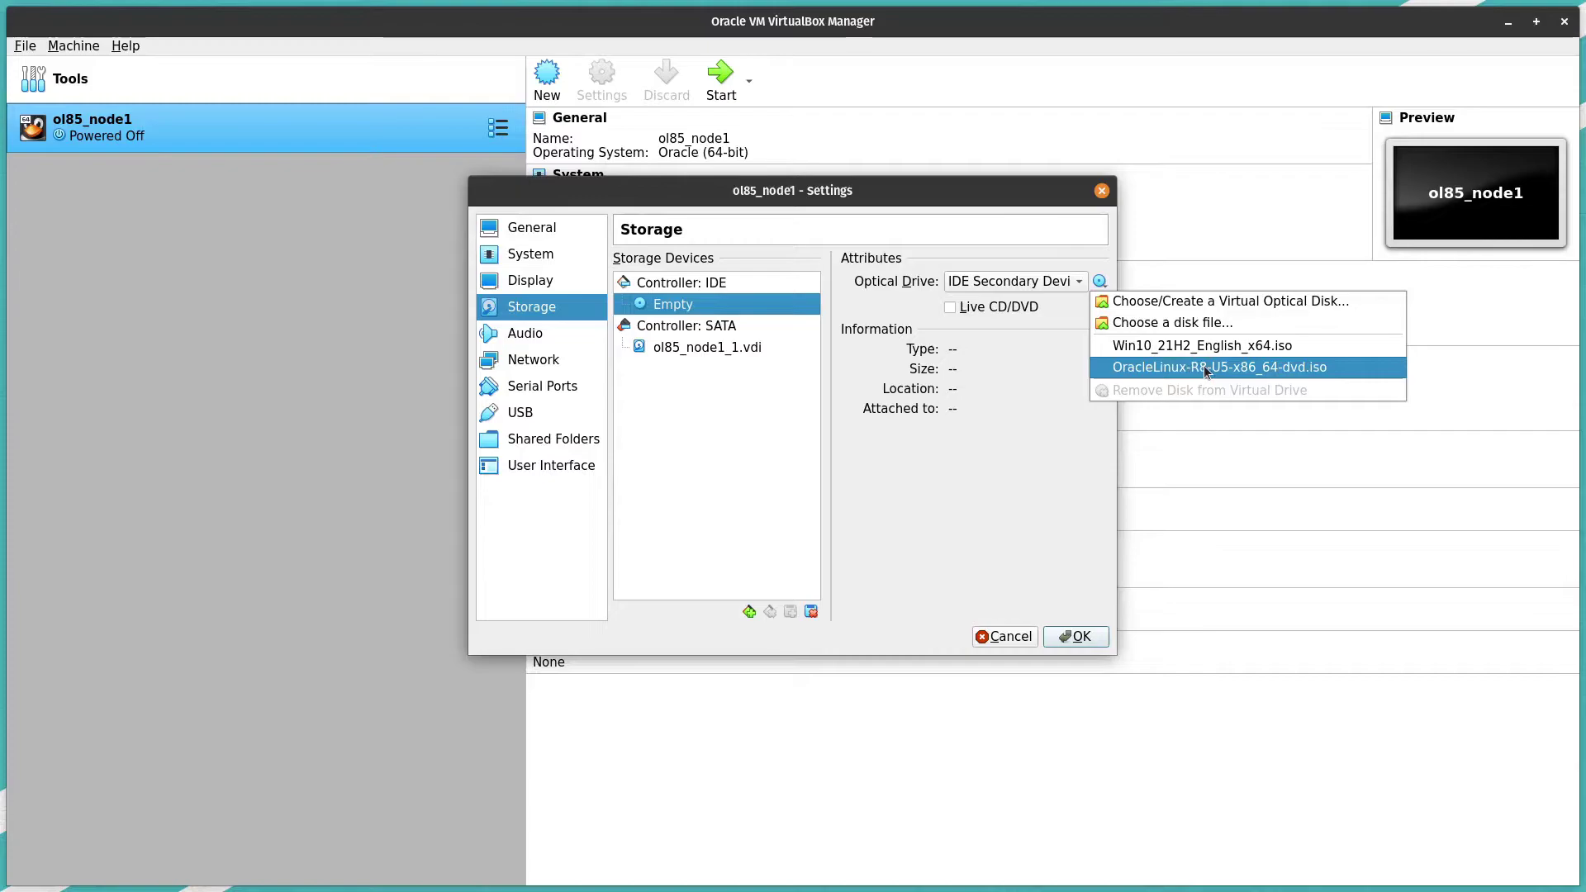
click(1270, 373)
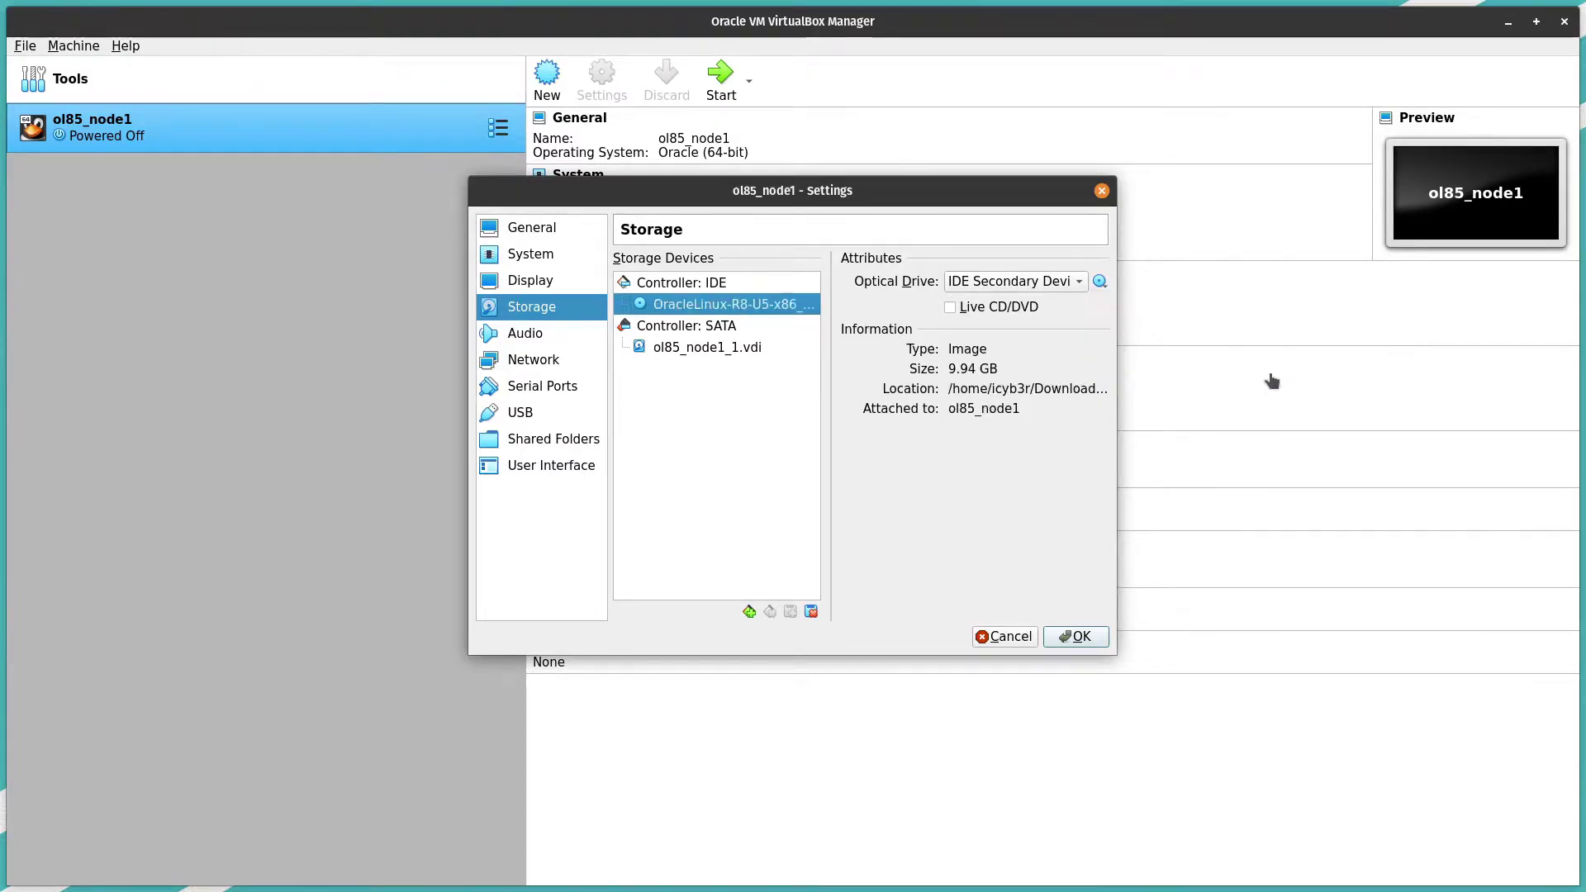
click(688, 349)
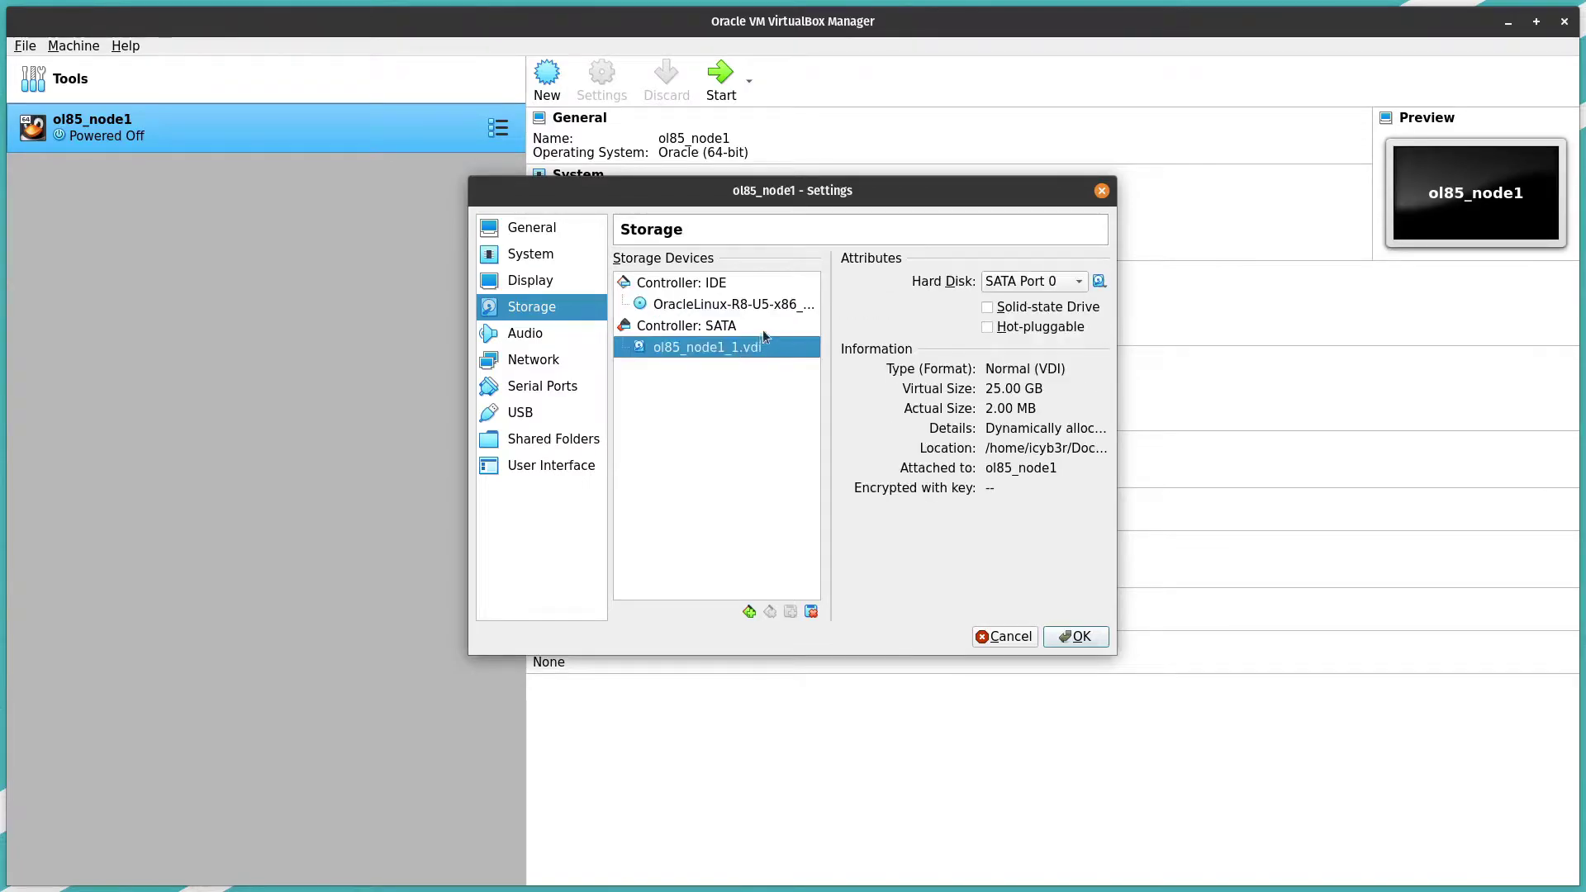
click(807, 333)
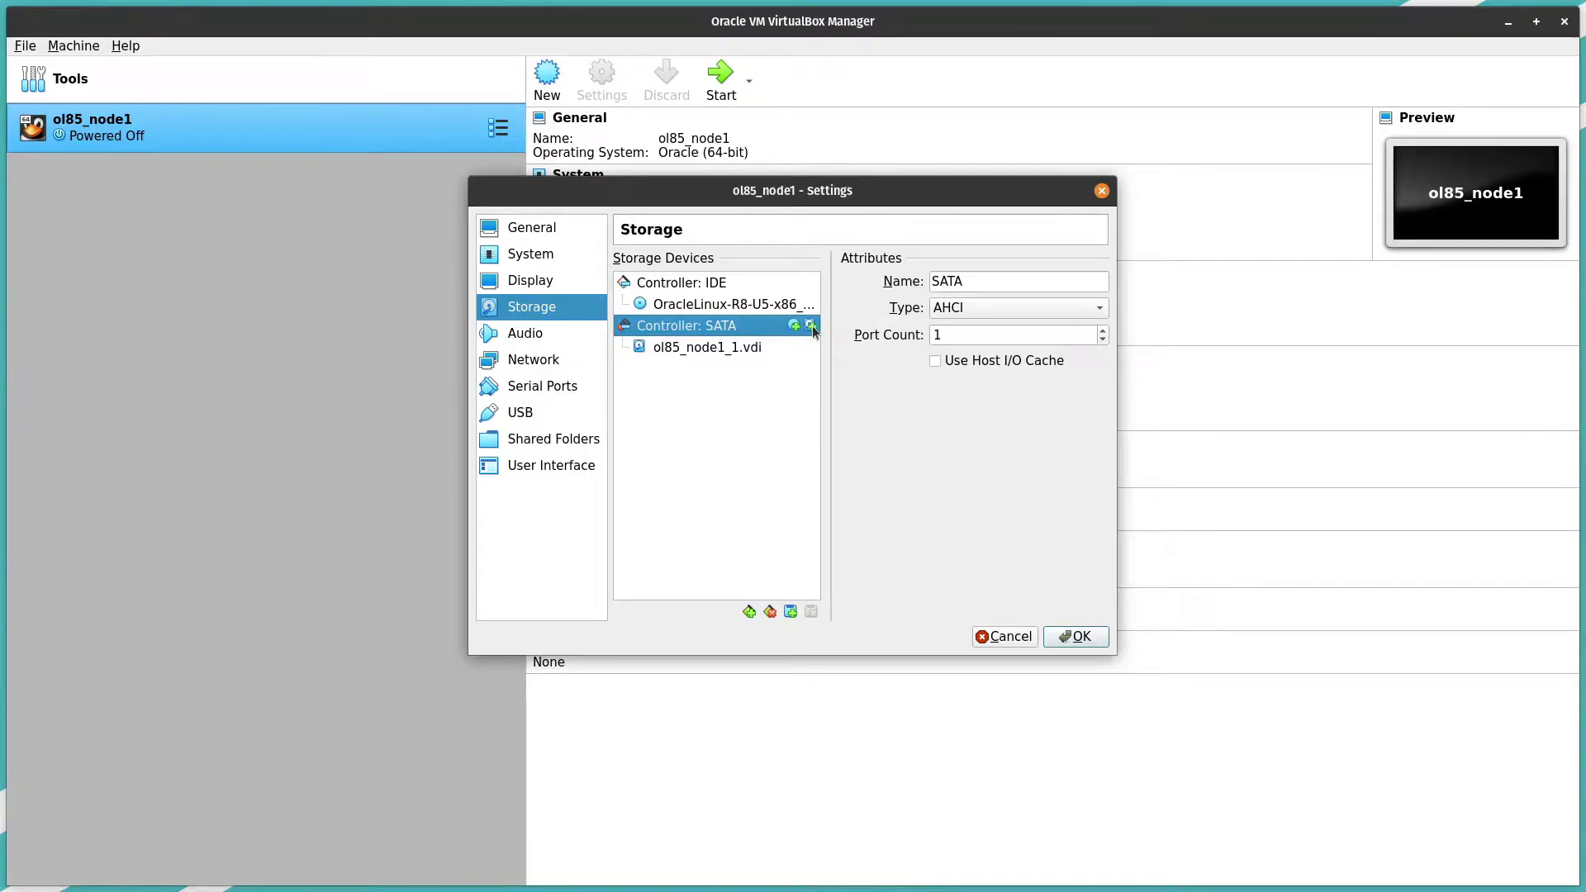
Step: Create a 40 GB dynamically allocated VDI disk, ol85_node1_2.vdi, and attach it to the SATA controller
click(811, 327)
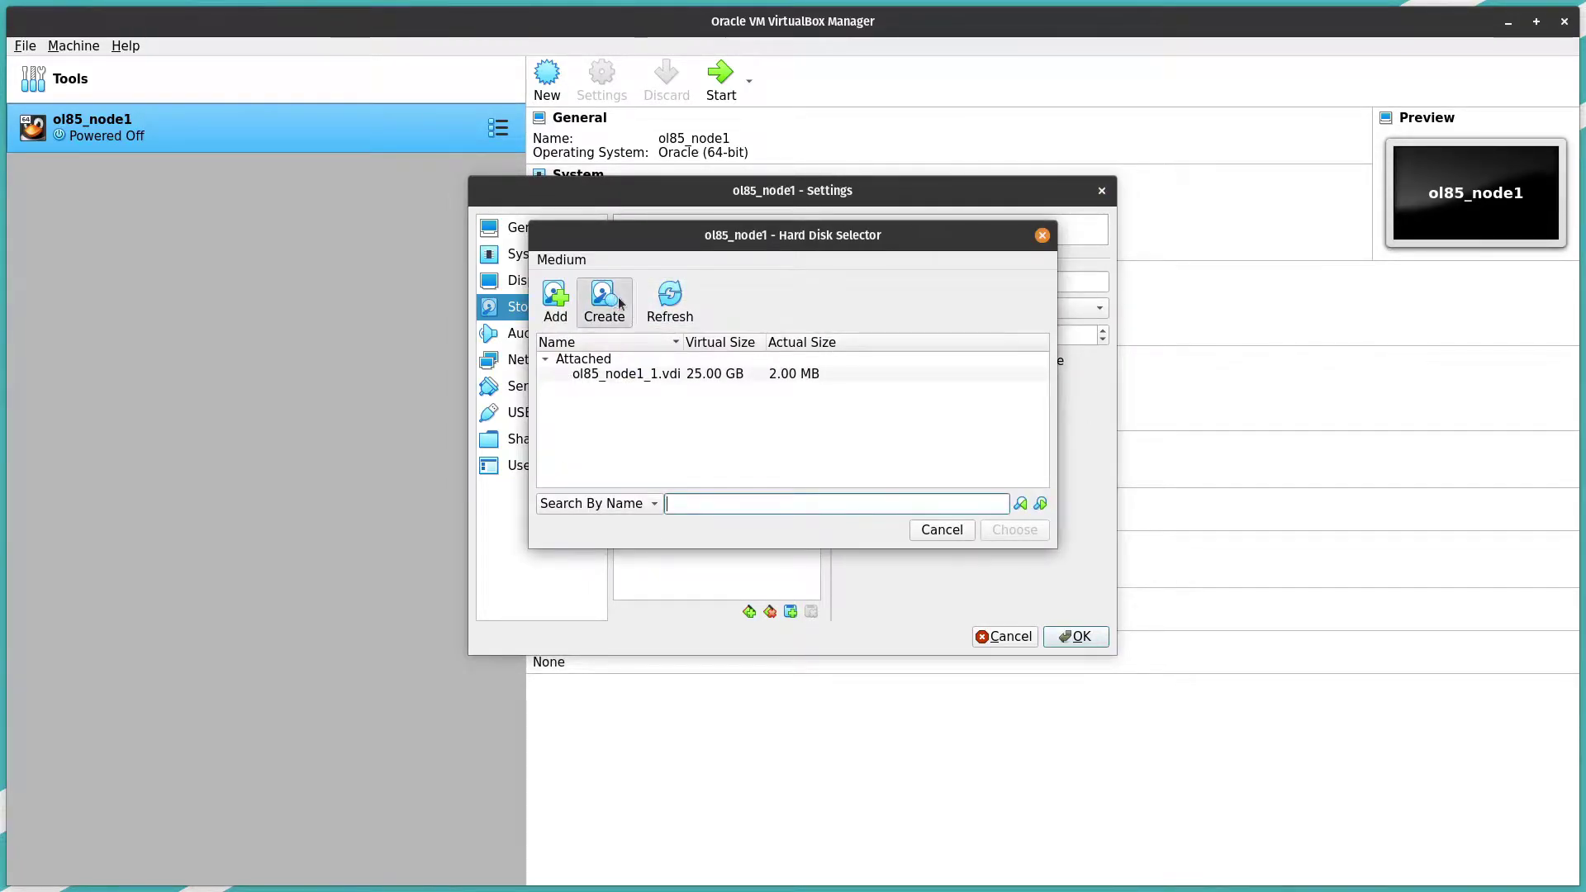
click(604, 301)
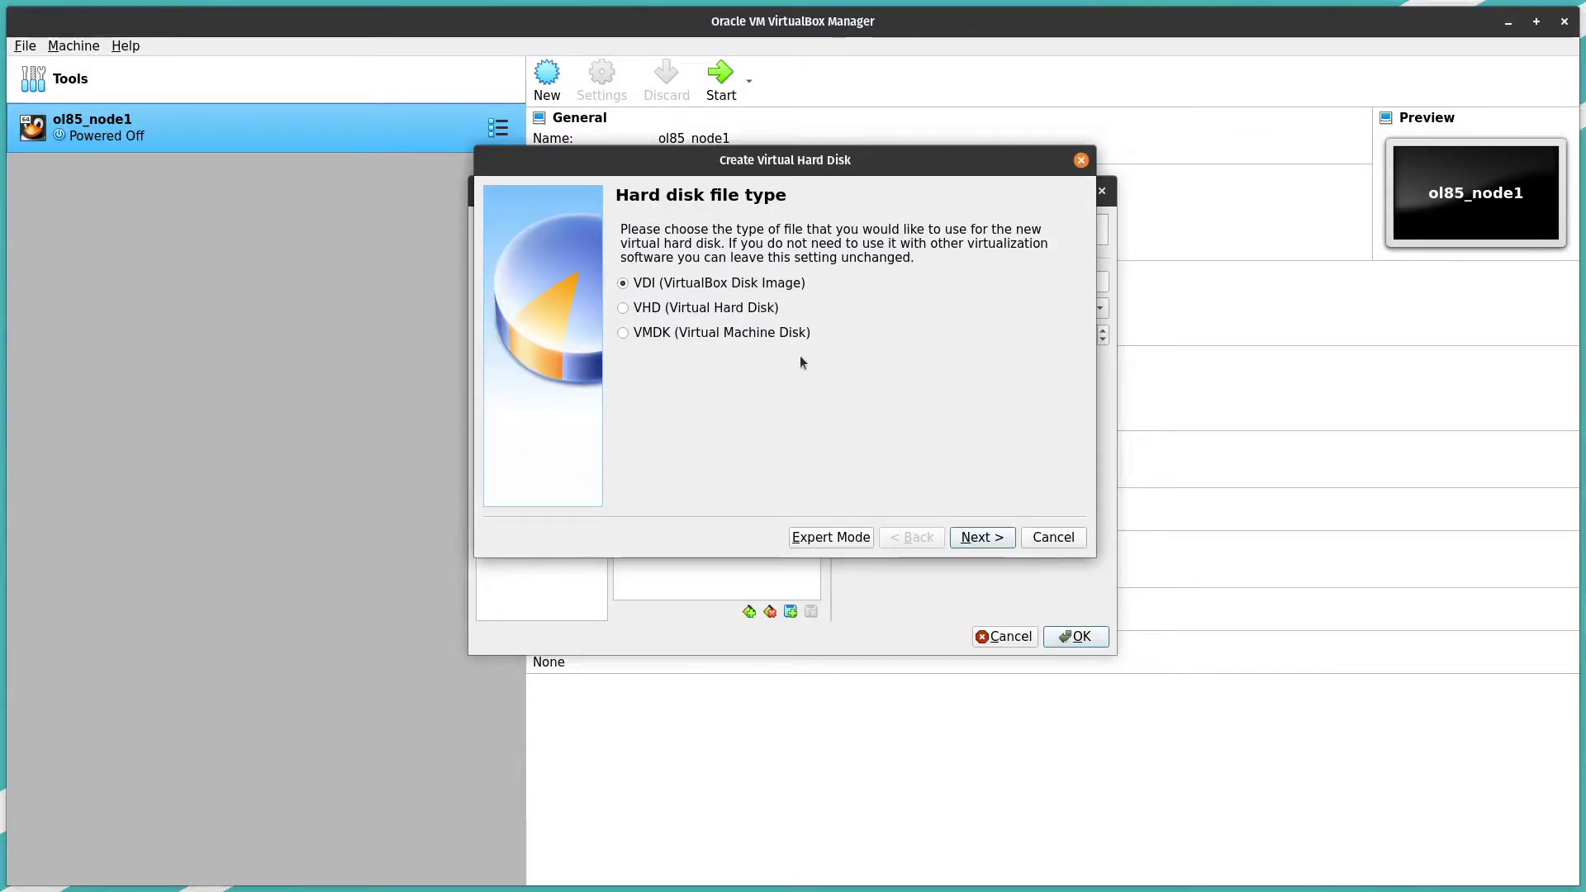
click(973, 537)
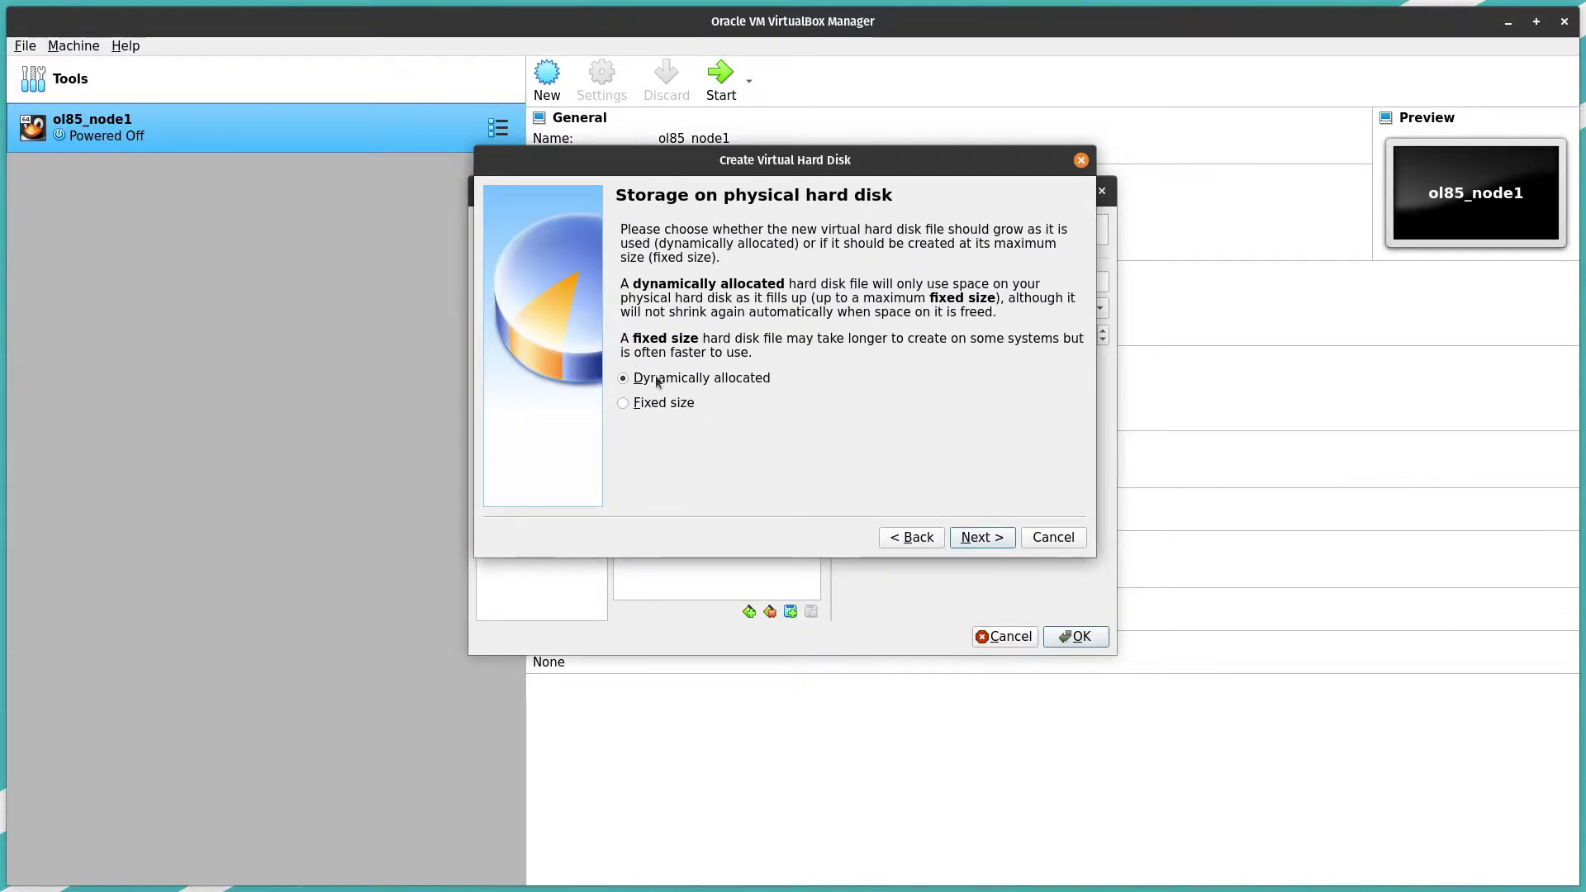
click(982, 537)
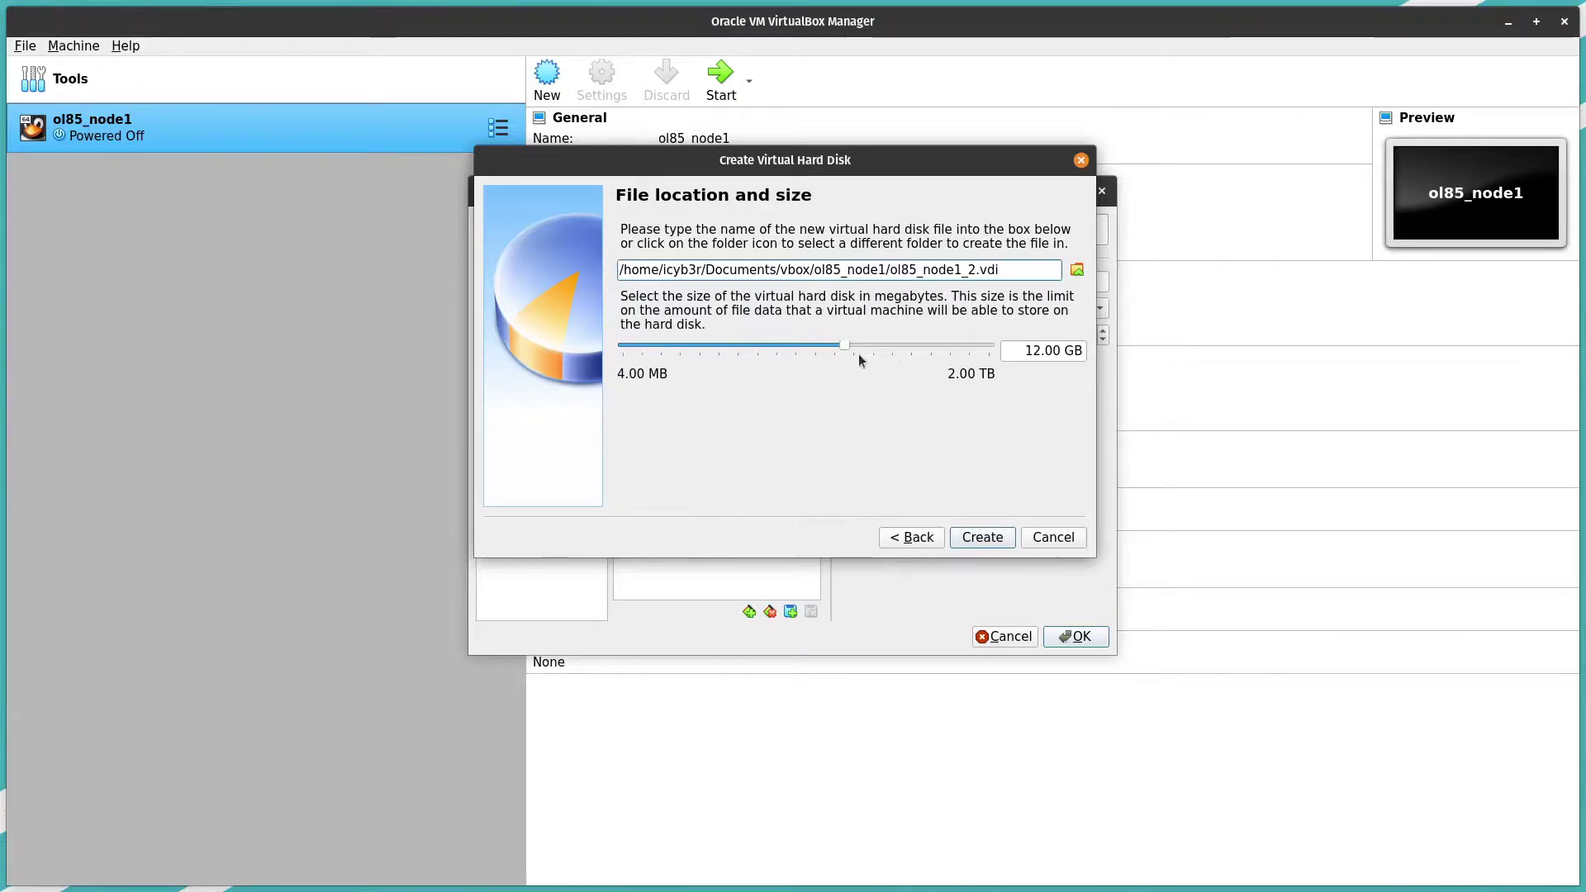
drag(1026, 352, 1033, 351)
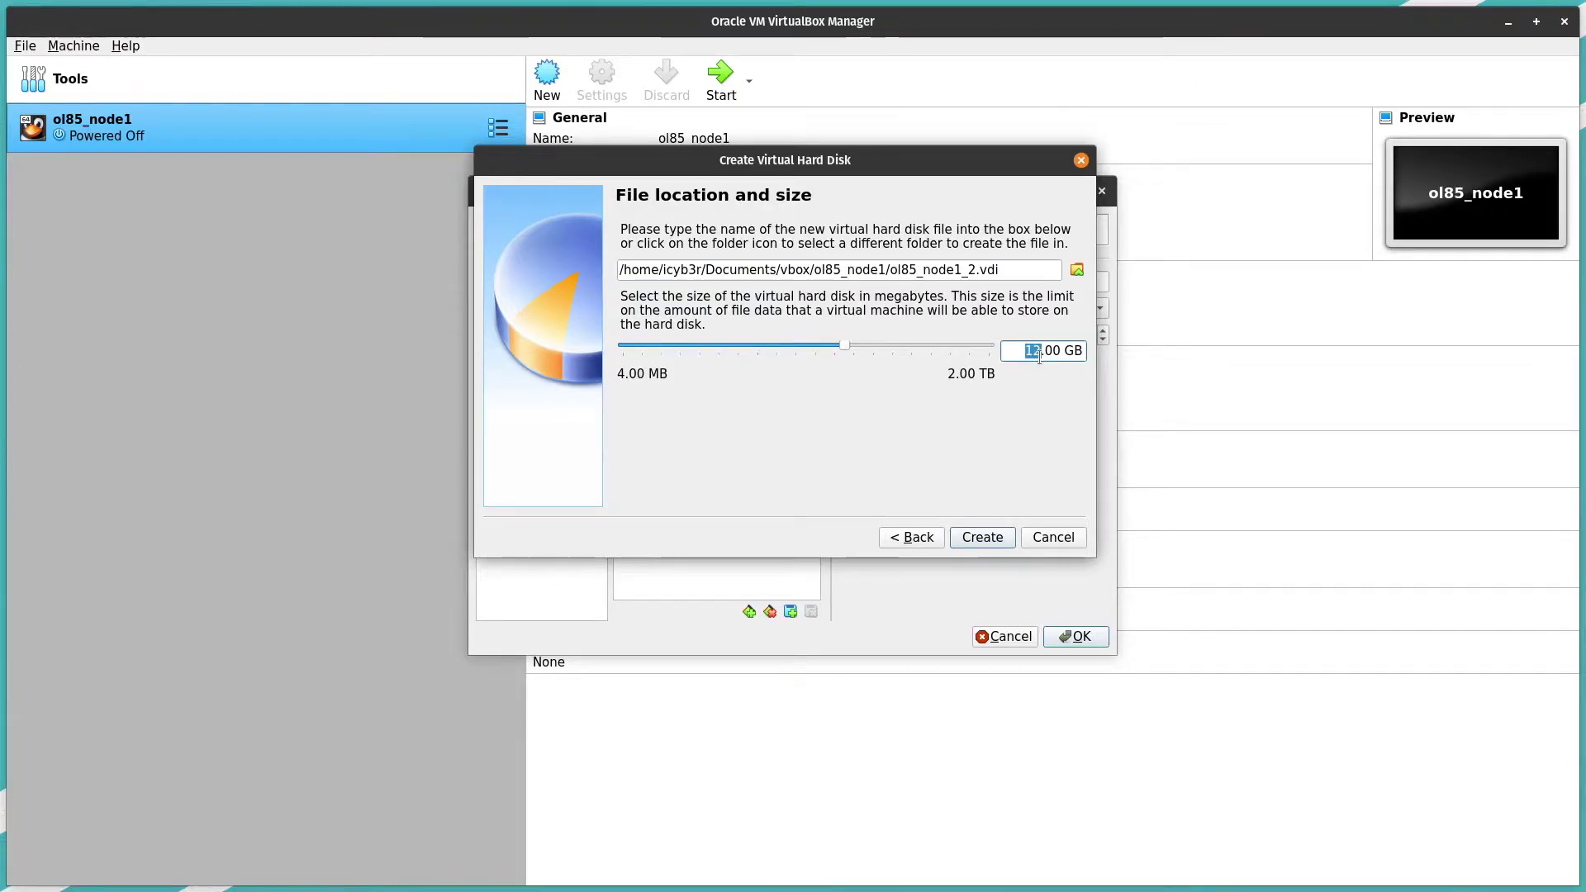
text(40)
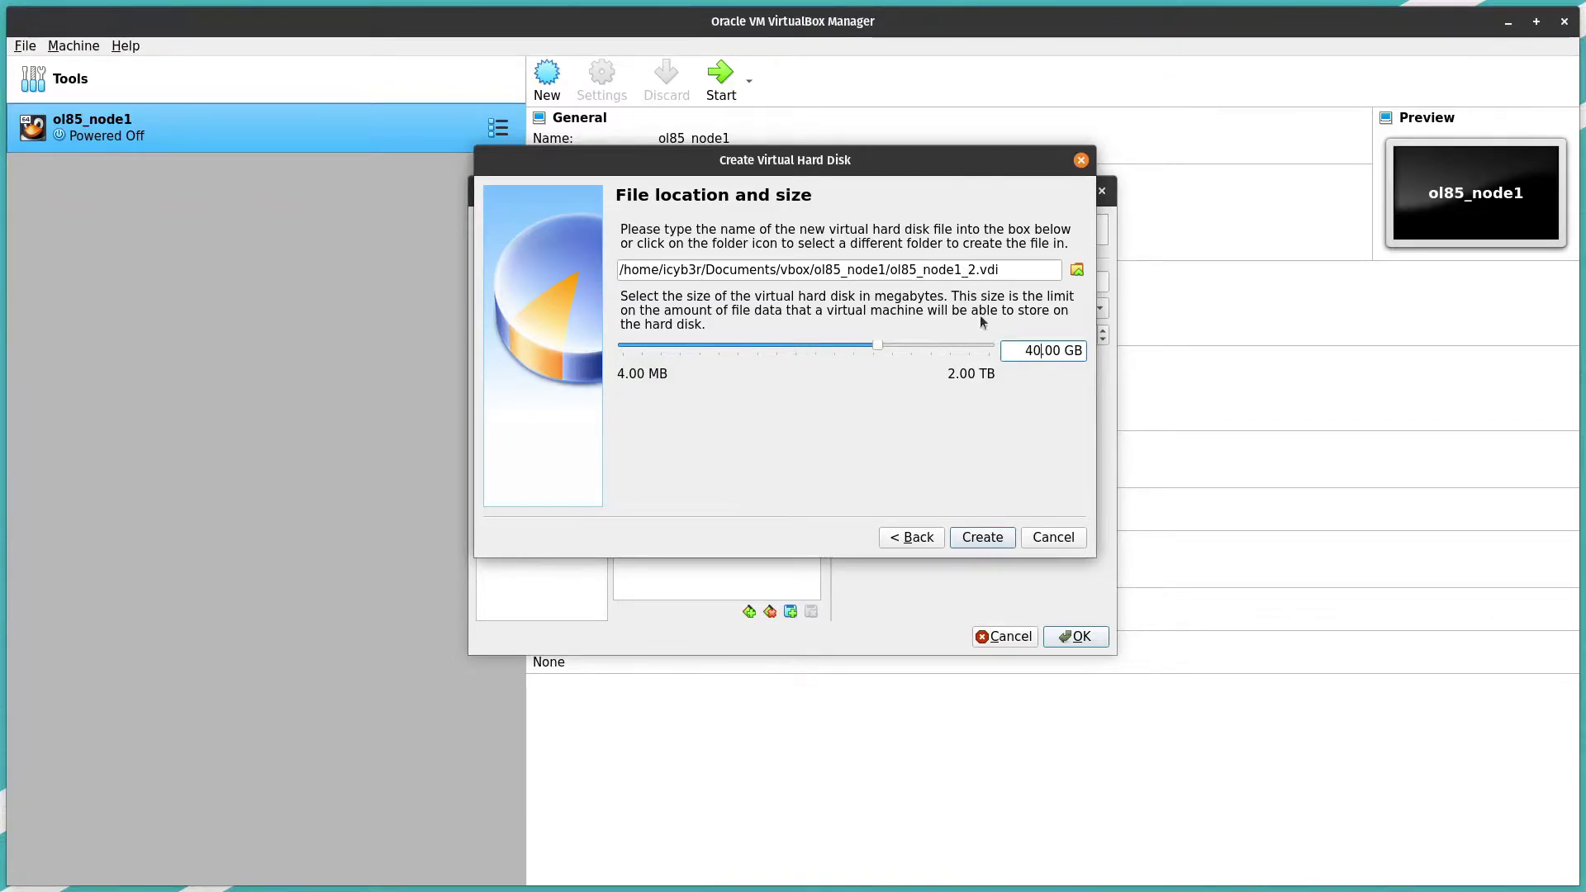
click(994, 539)
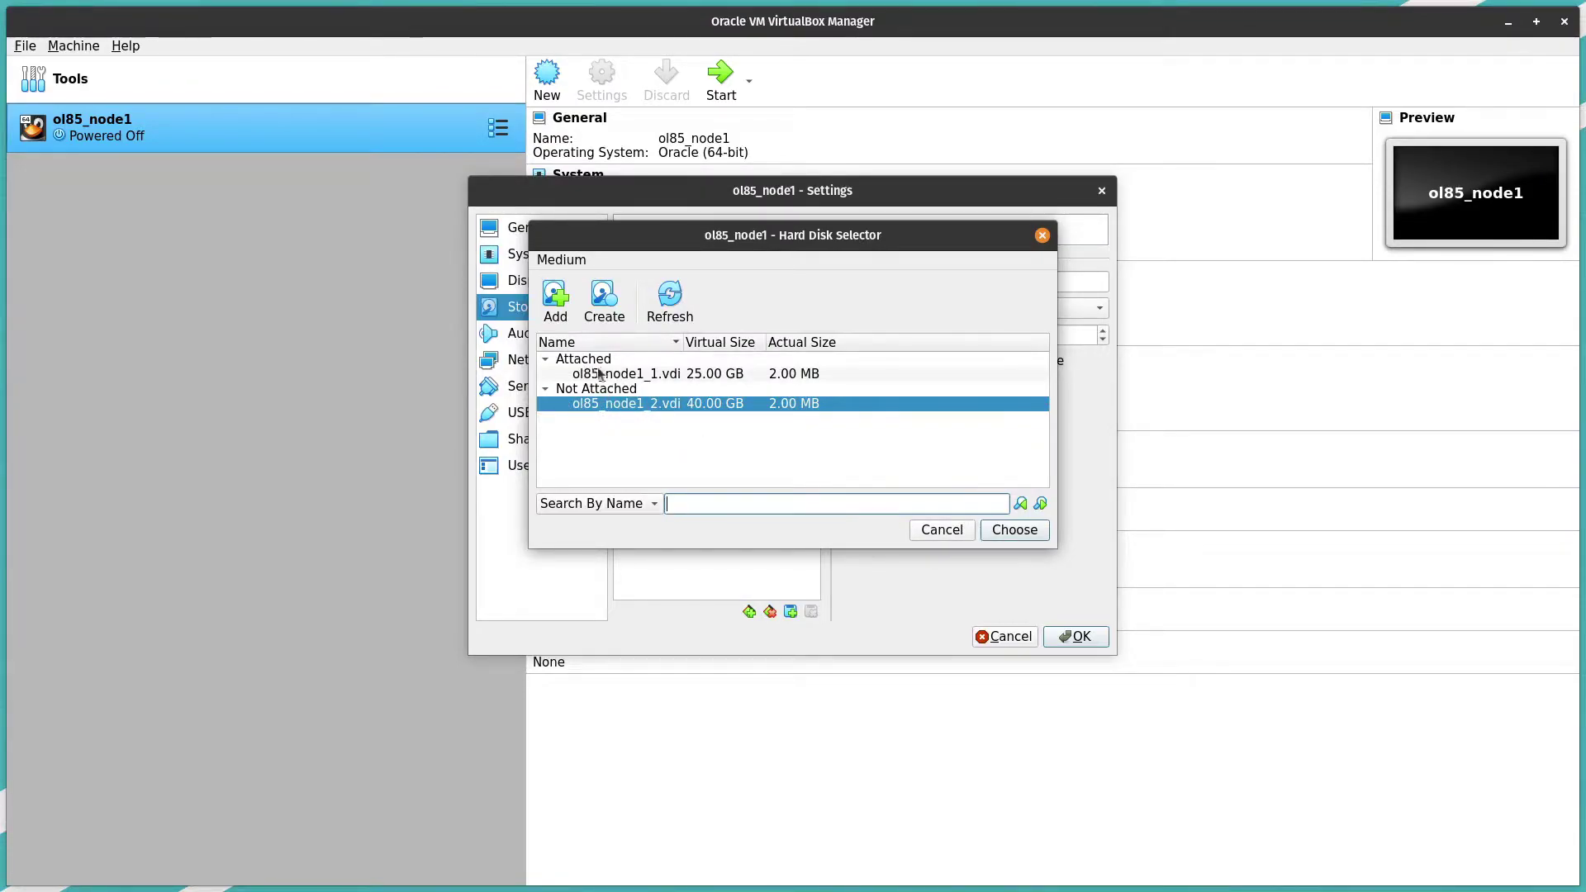
click(1013, 529)
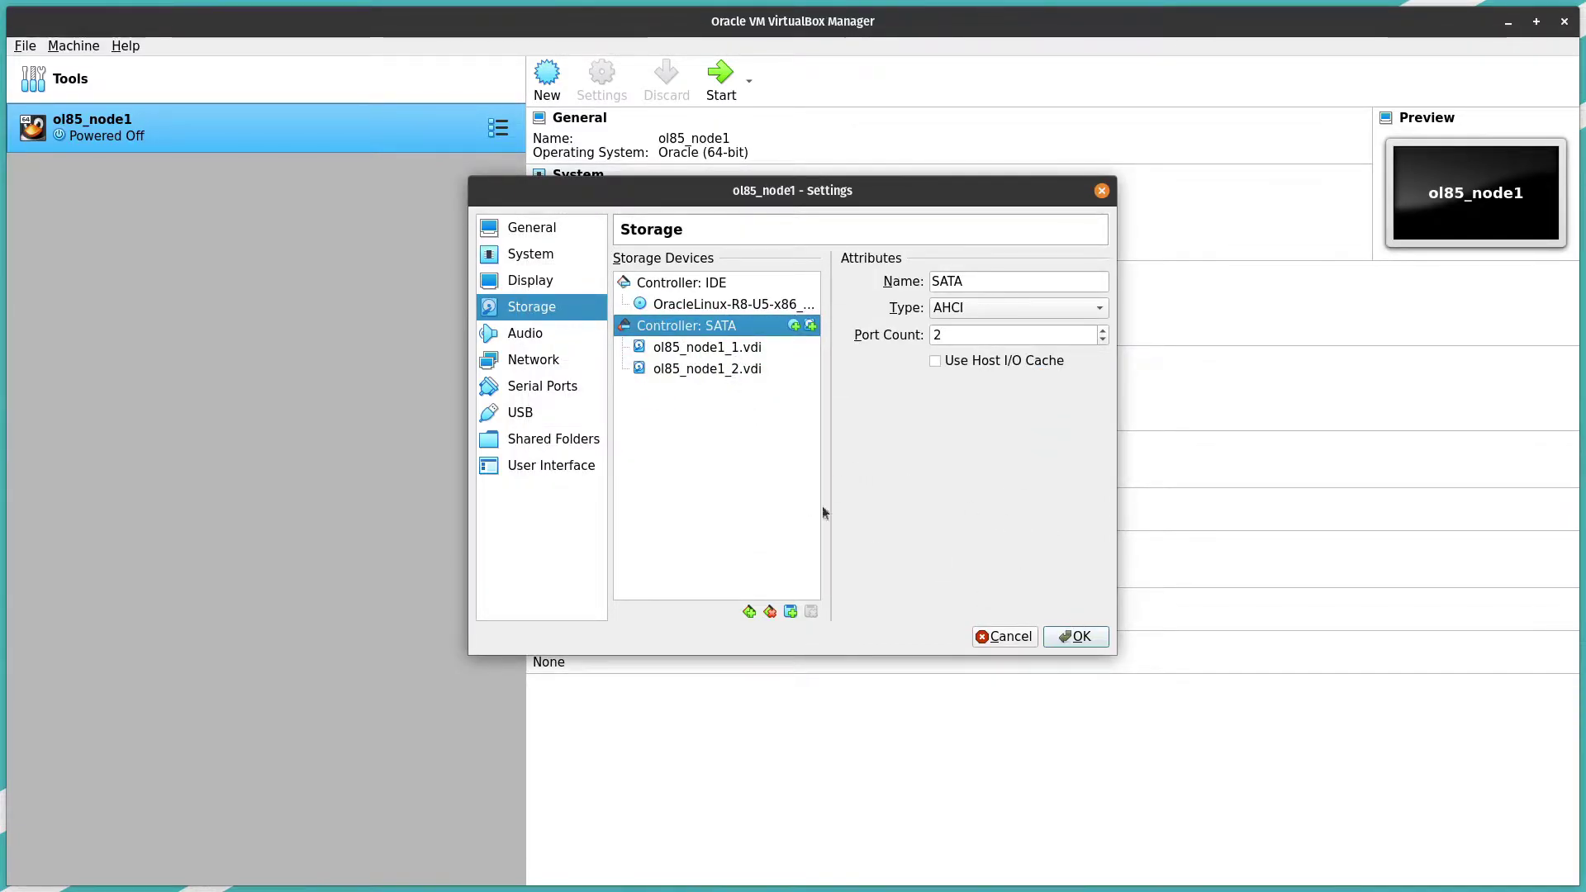
click(542, 342)
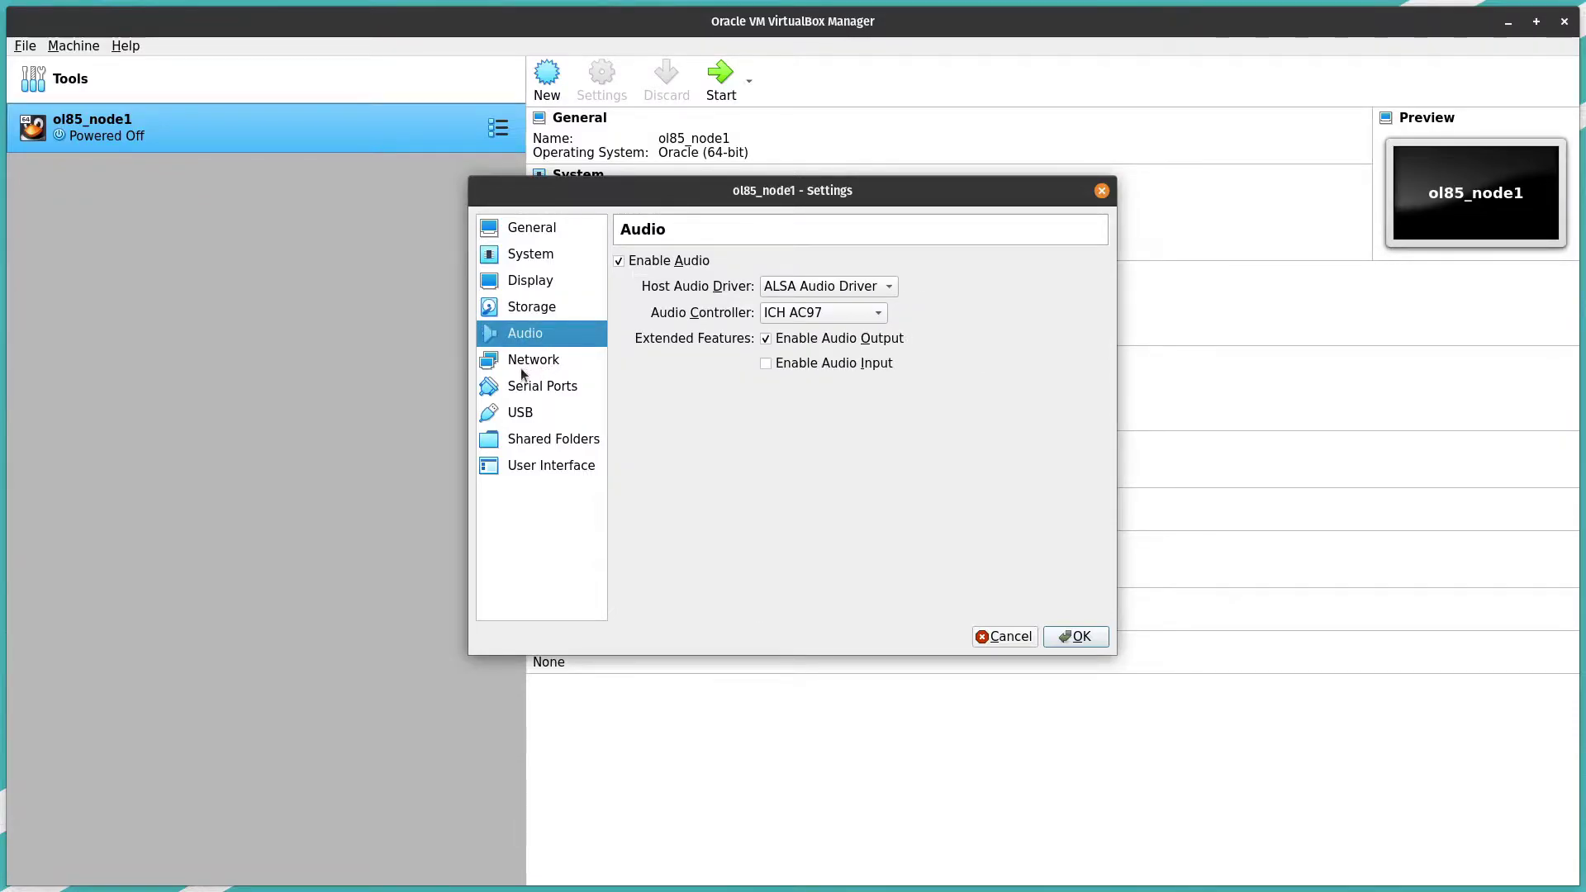
Step: Attach network adapter 1 to the NAT Network publicNAT
click(522, 372)
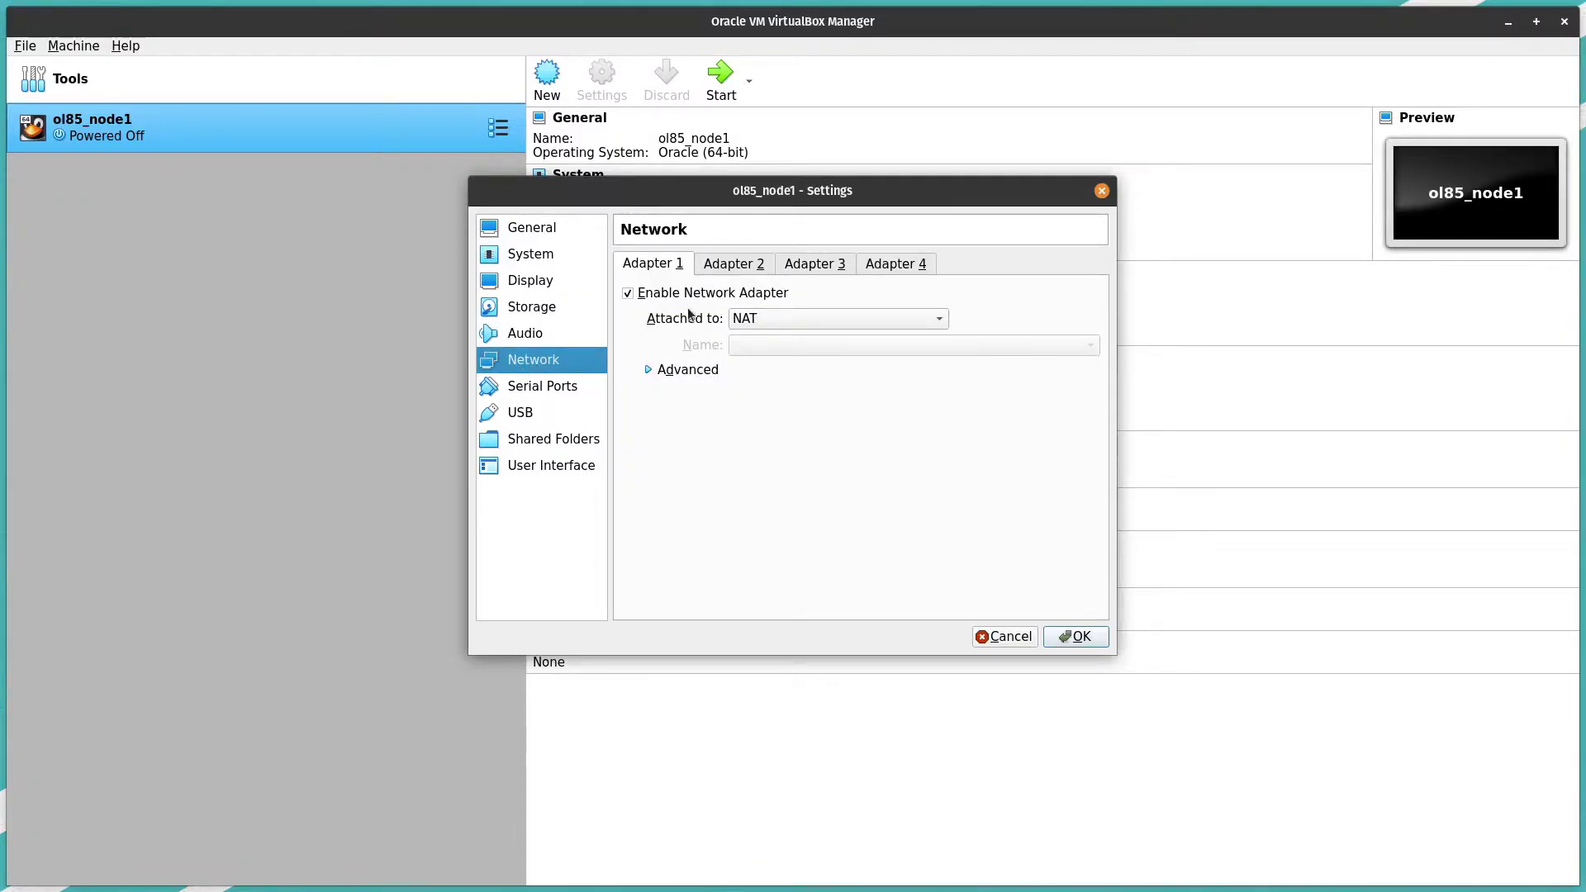
click(770, 318)
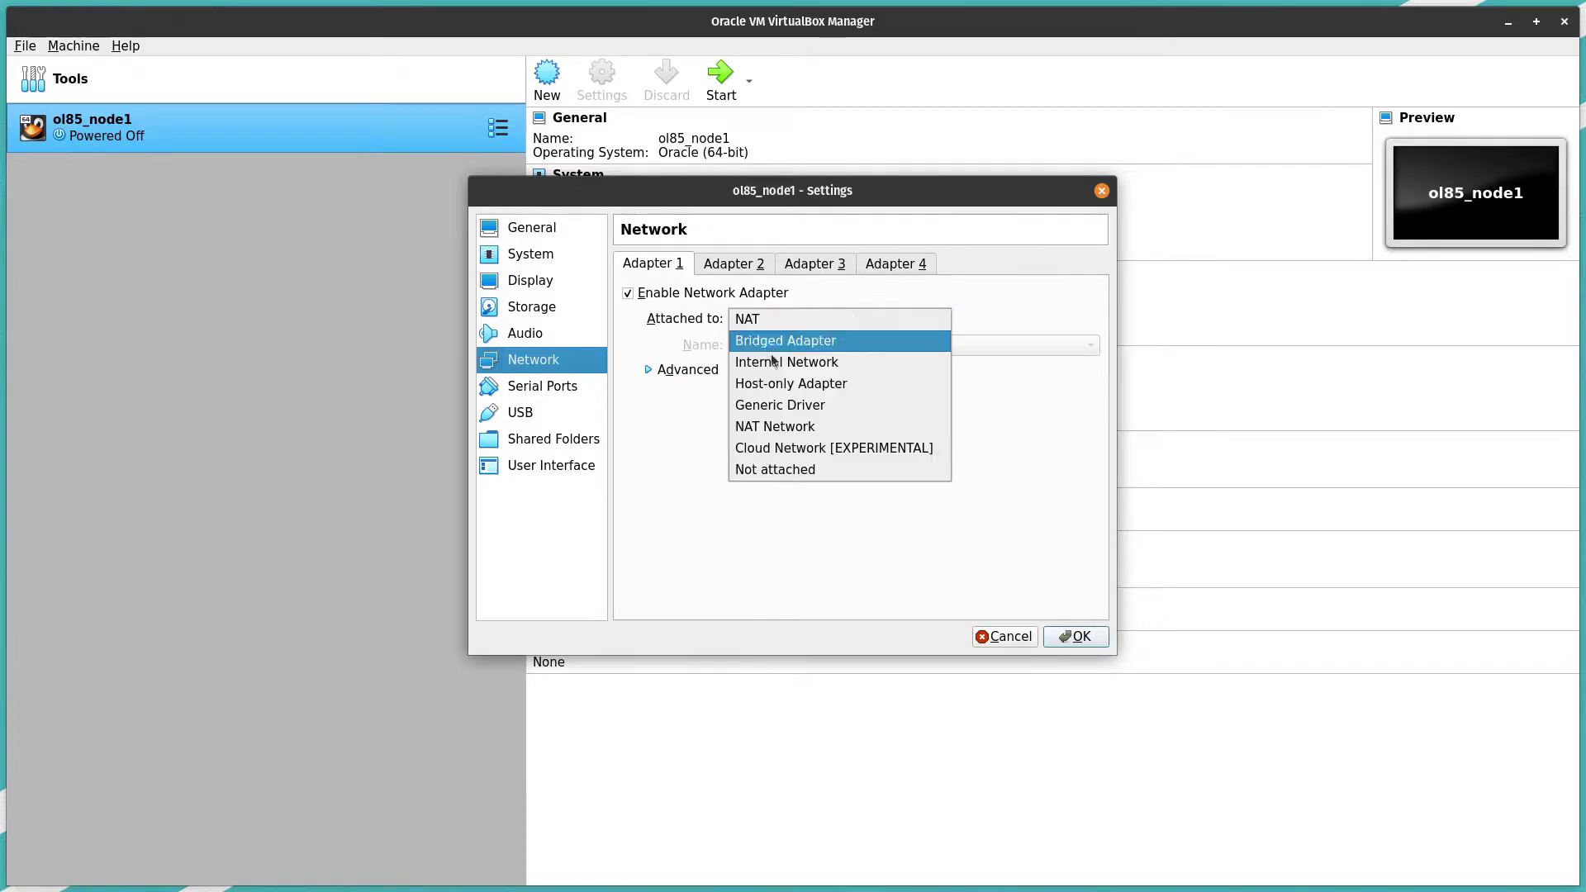
click(802, 431)
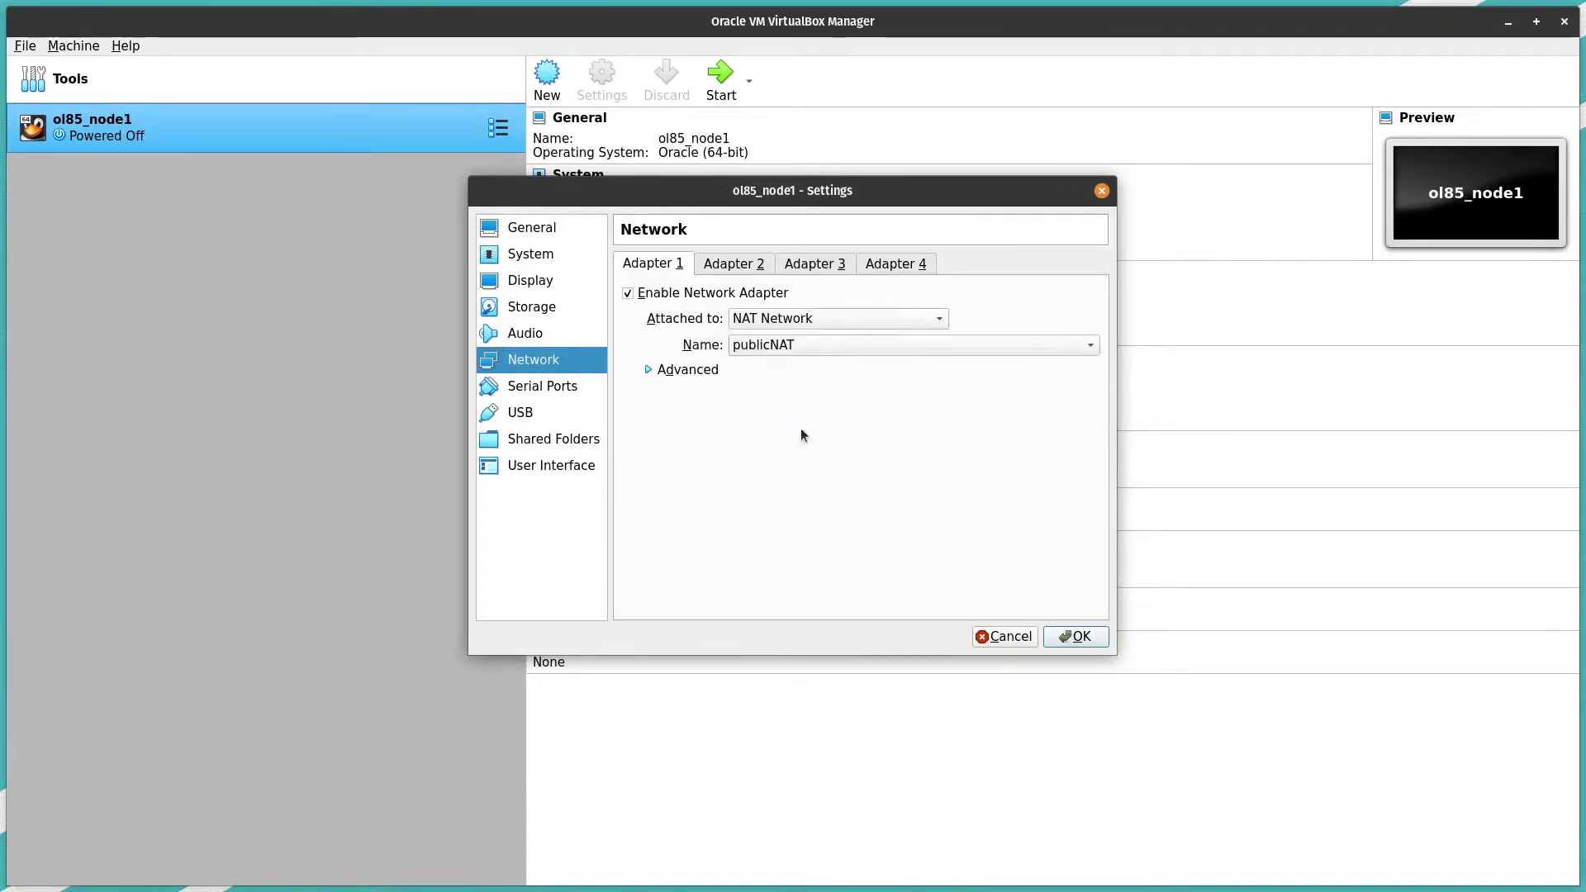
click(766, 349)
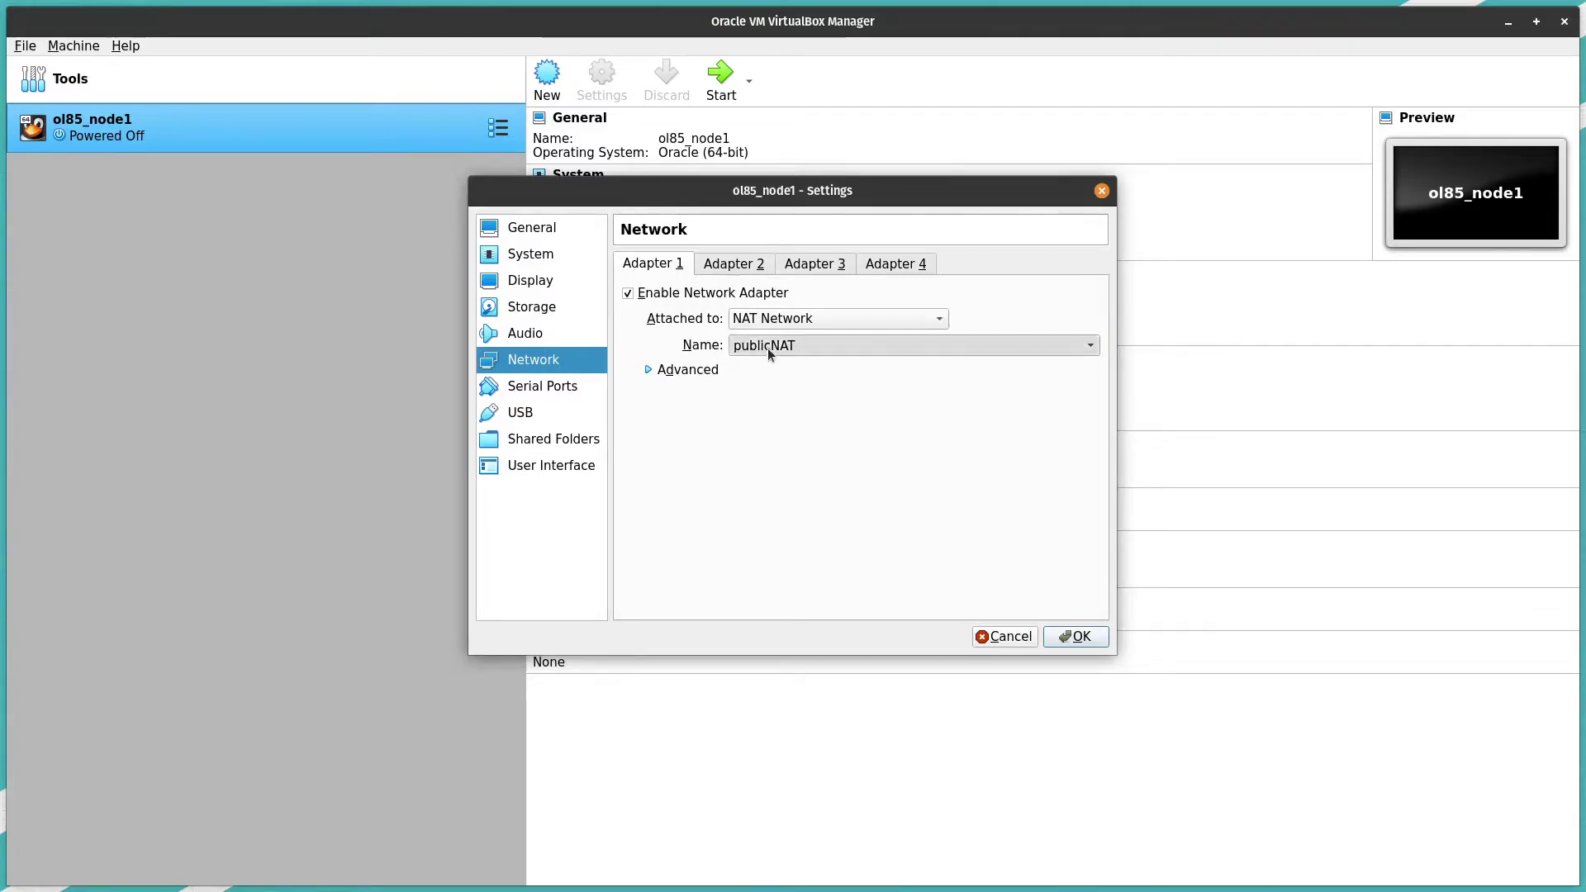
click(766, 346)
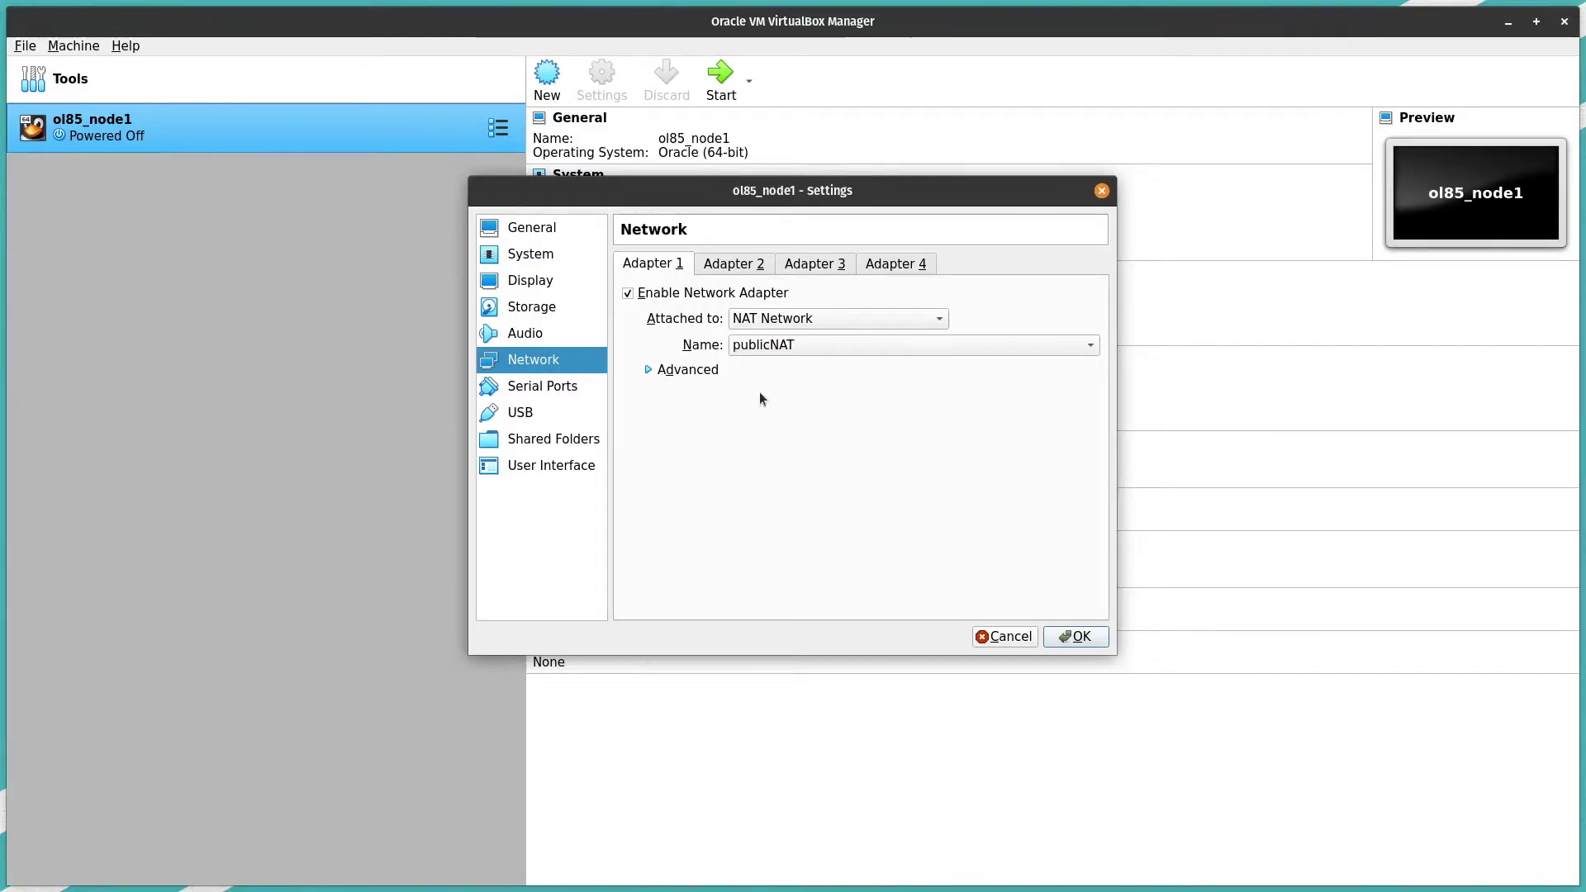
Step: Enable adapter 2 on an Internal Network named privateNET
click(717, 266)
click(634, 296)
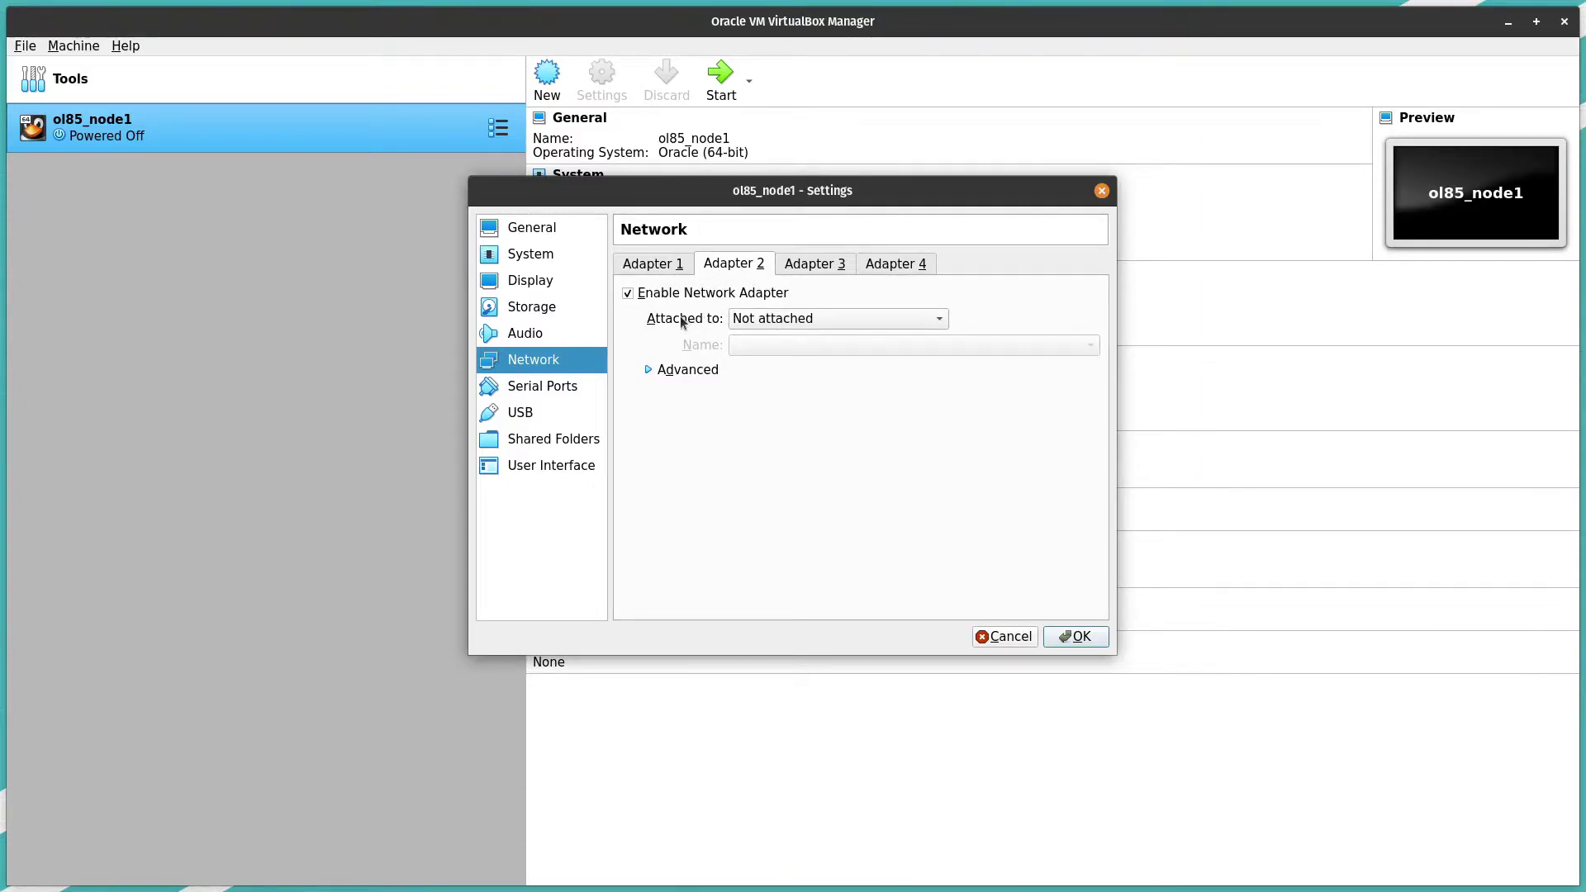
click(768, 320)
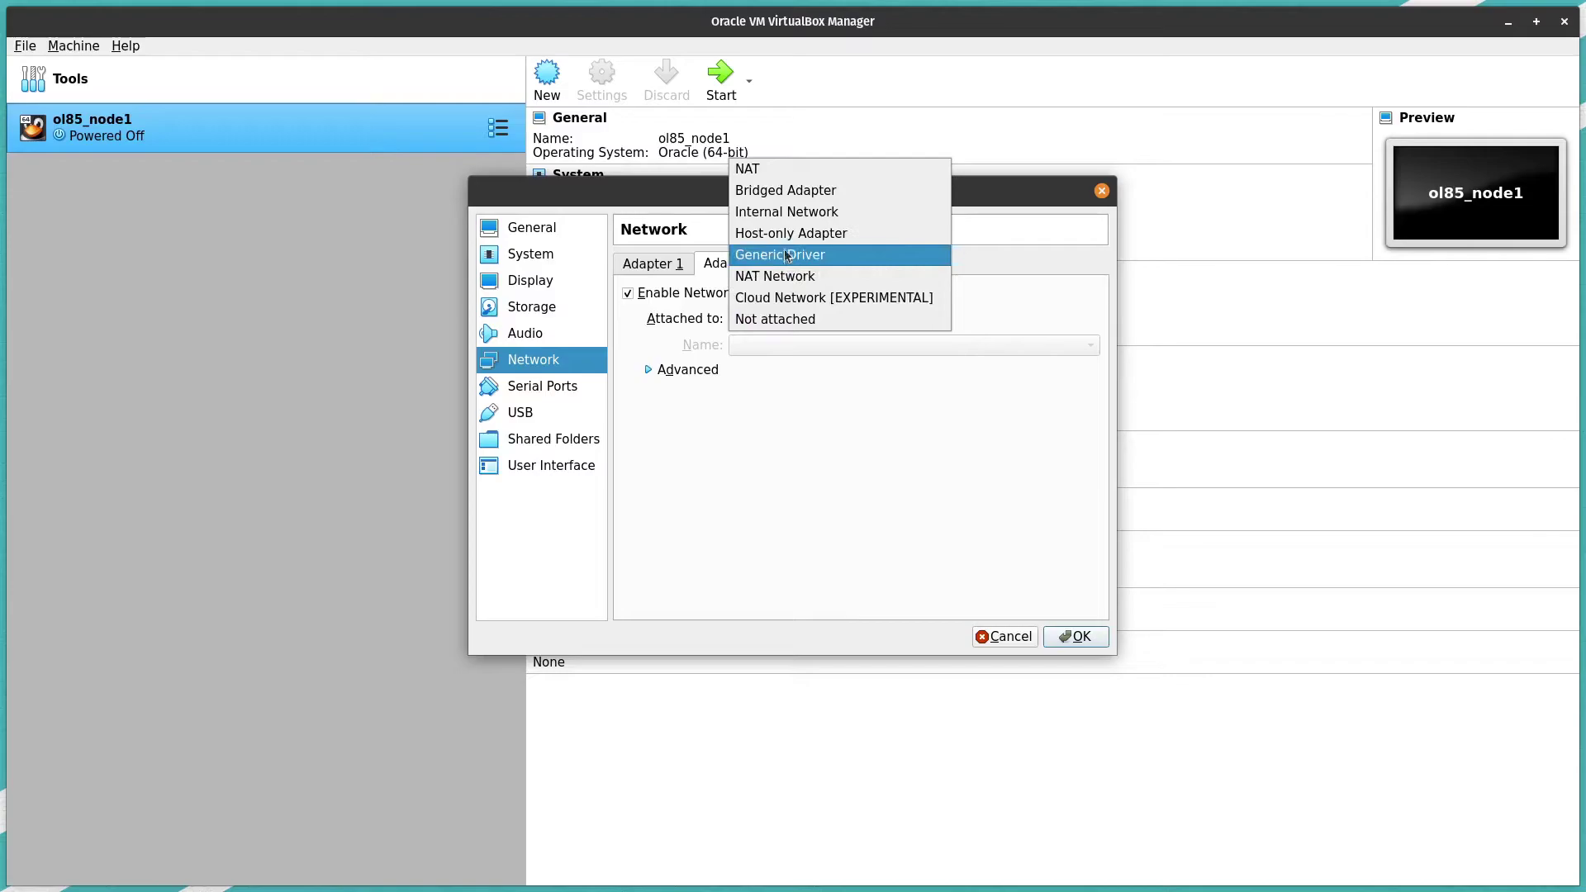
click(785, 214)
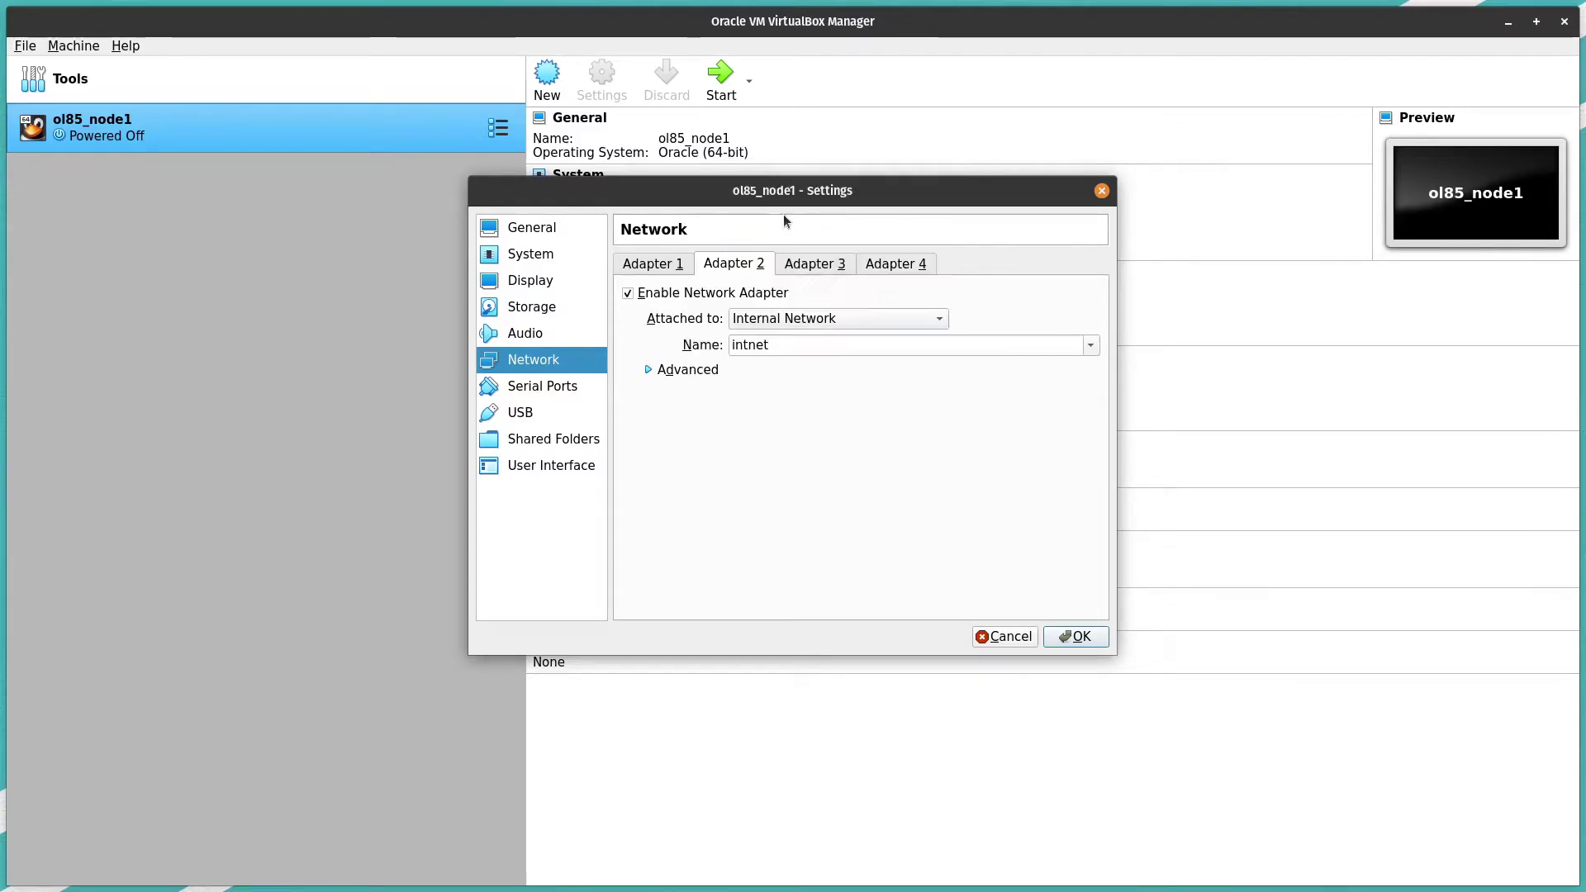
double_click(733, 347)
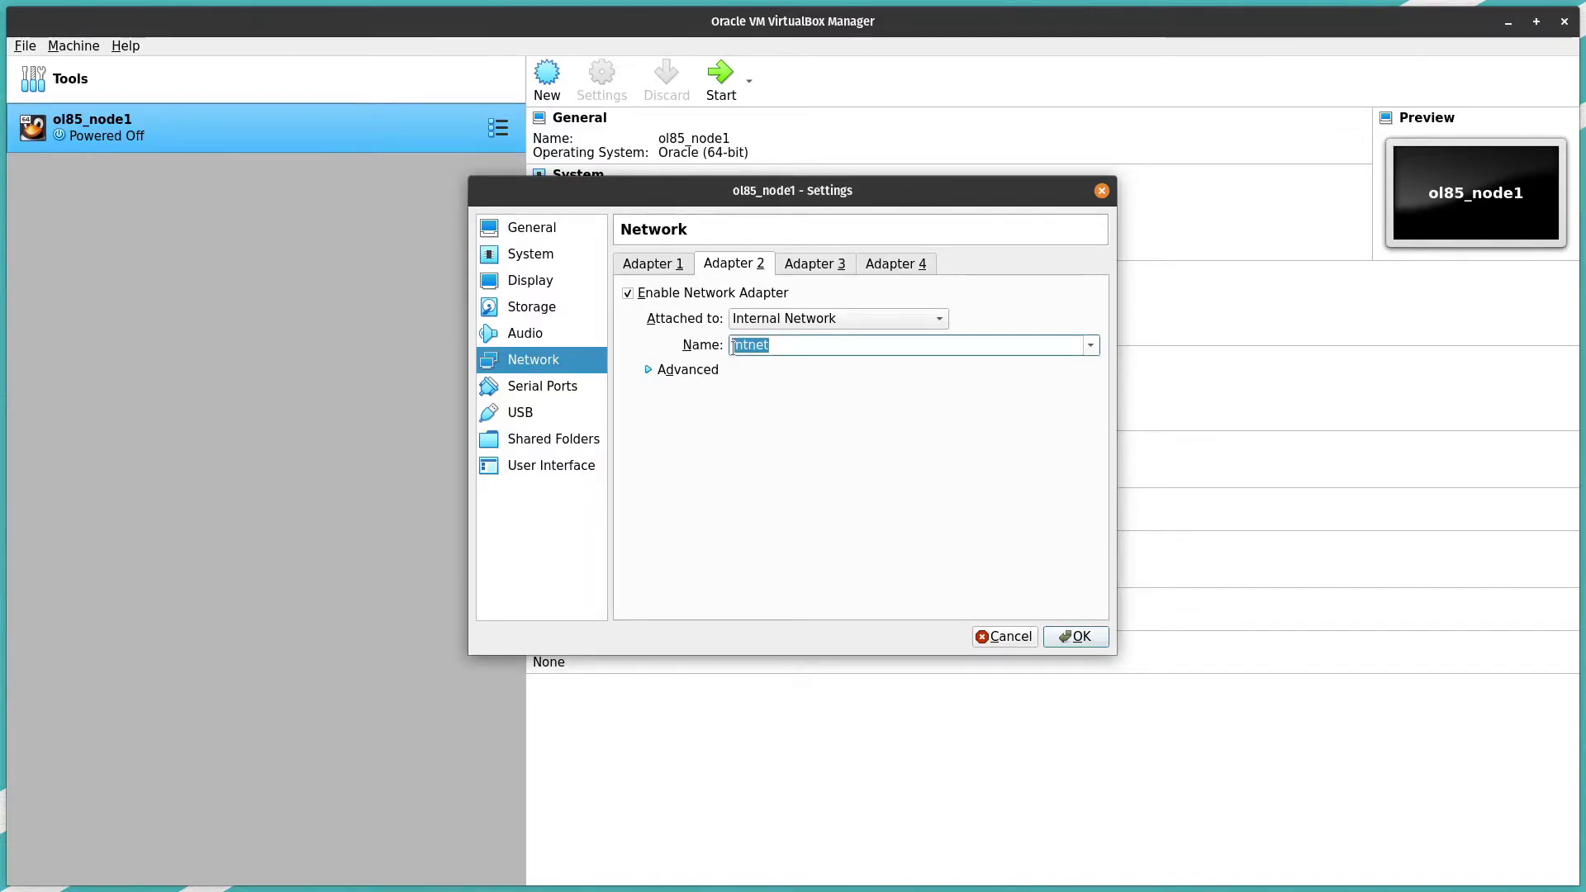
text(Pri)
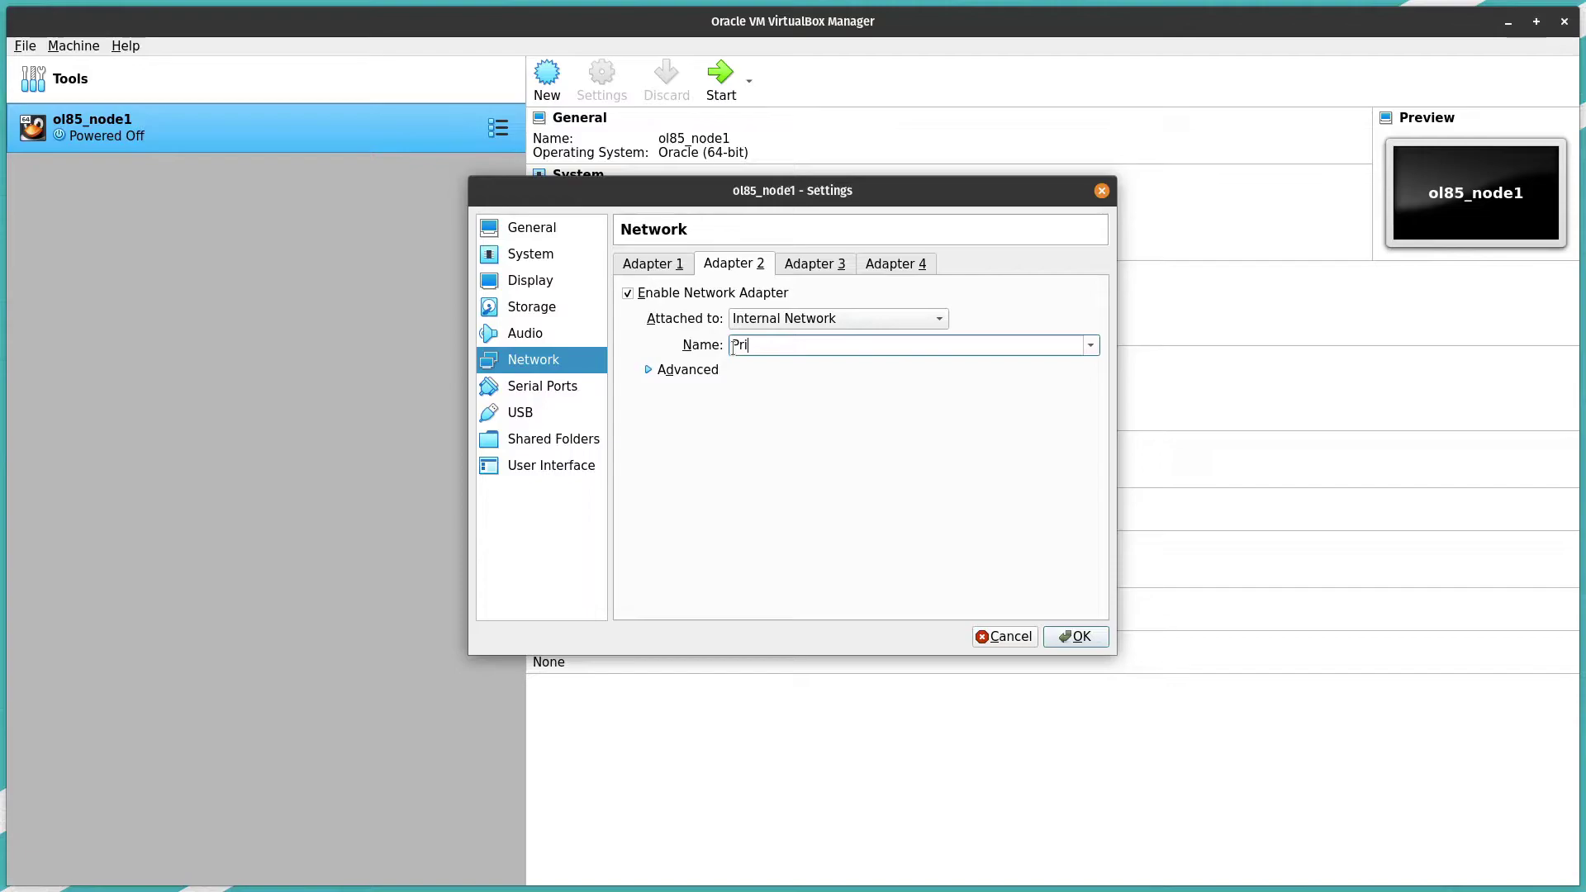
text(vateNET)
click(727, 347)
text(p)
click(1074, 636)
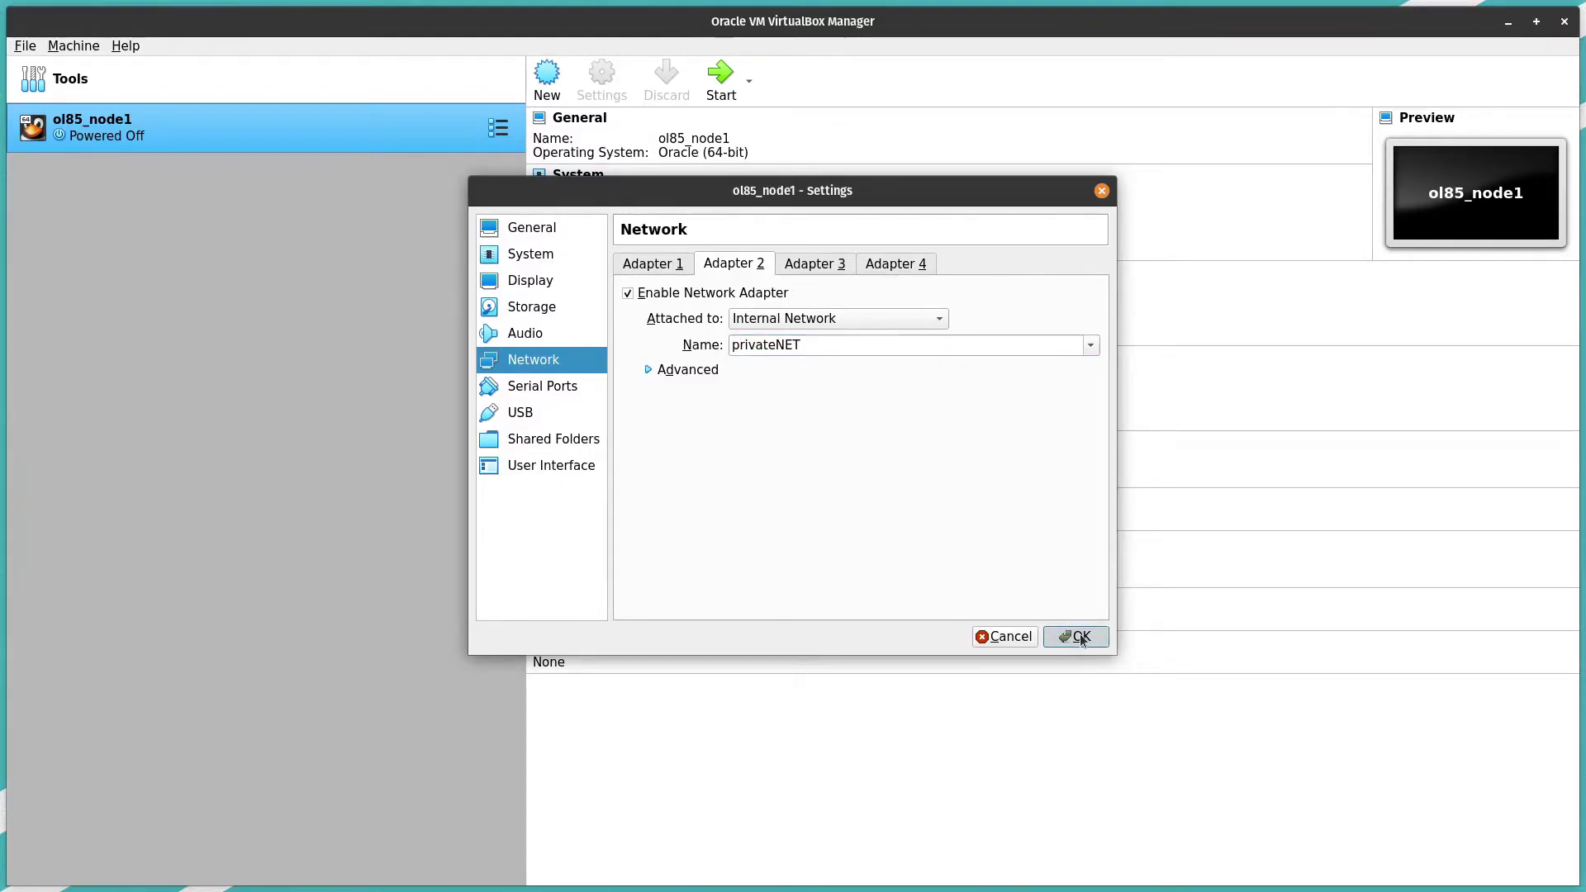
Step: Look over the remaining settings pages and save the machine configuration
click(545, 386)
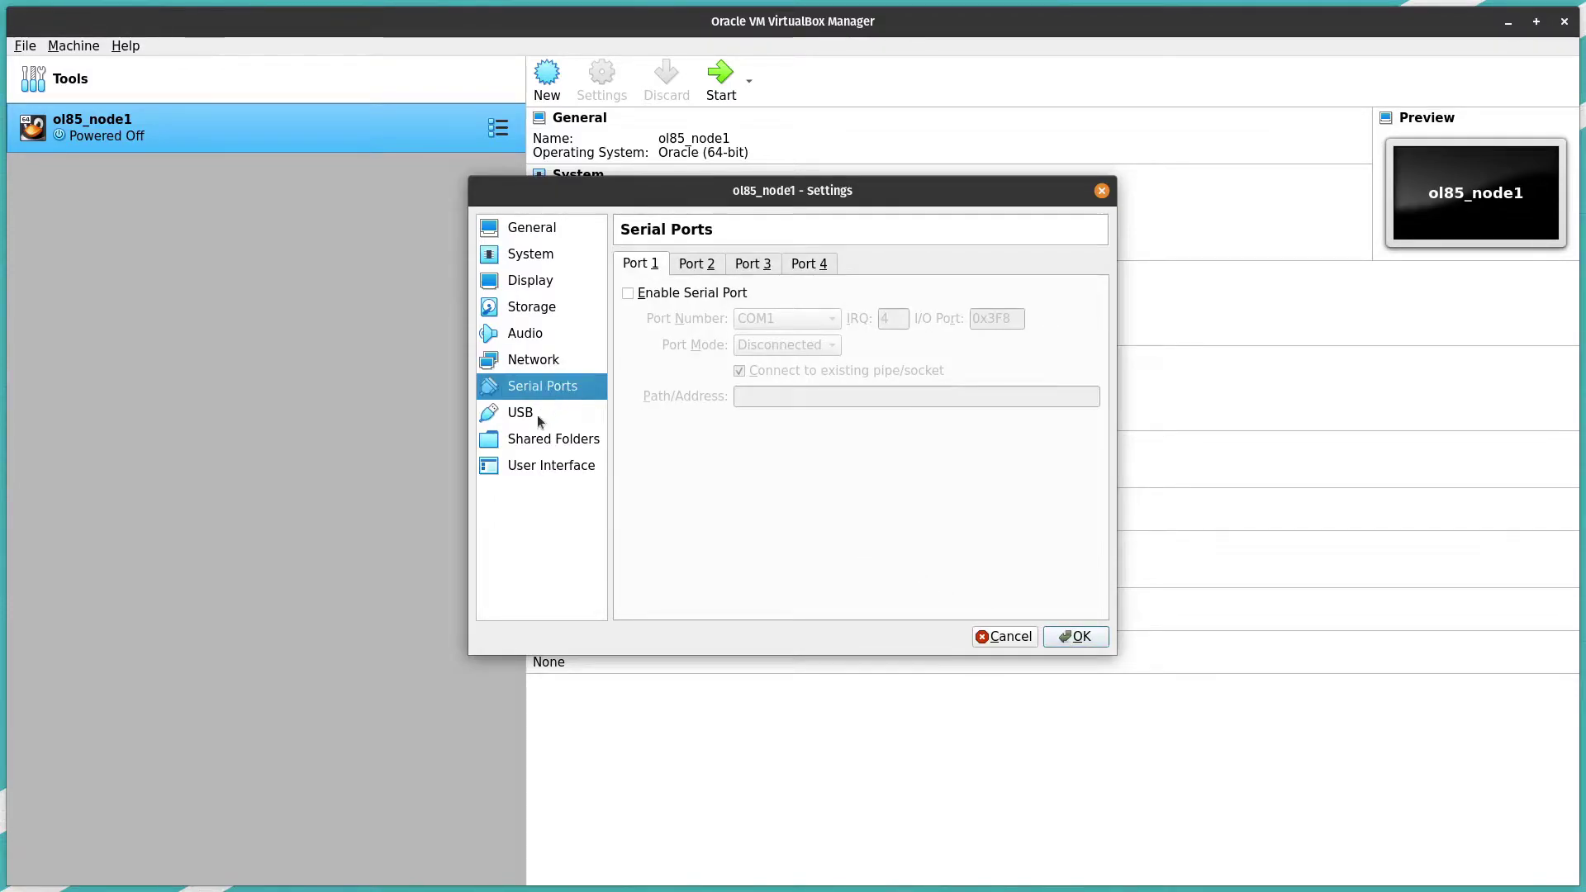
click(532, 412)
click(551, 439)
click(552, 465)
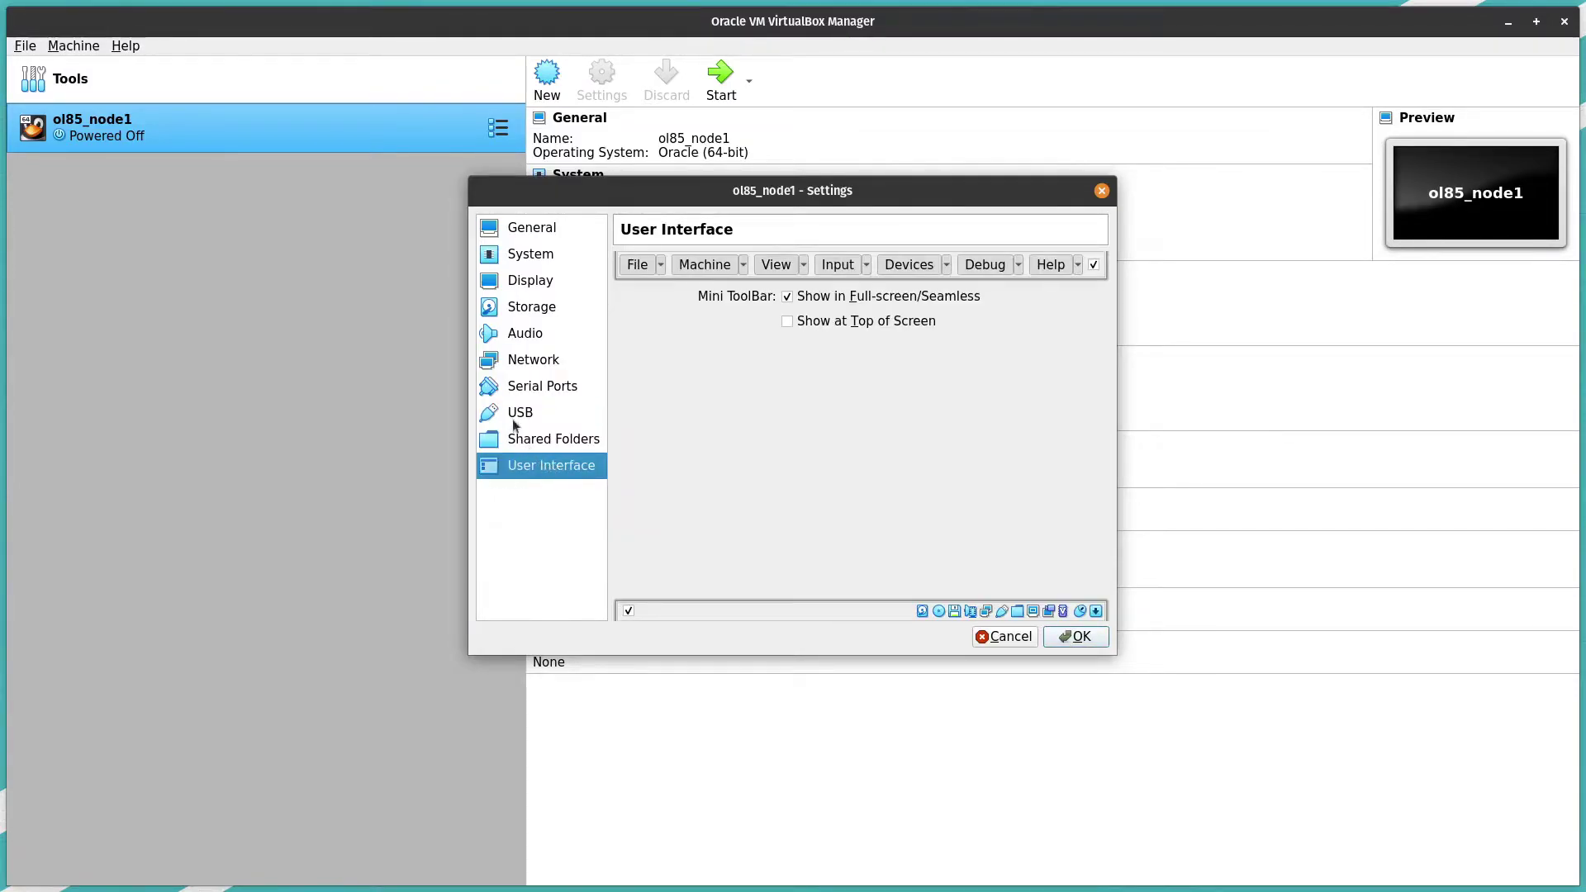
click(529, 412)
click(1084, 636)
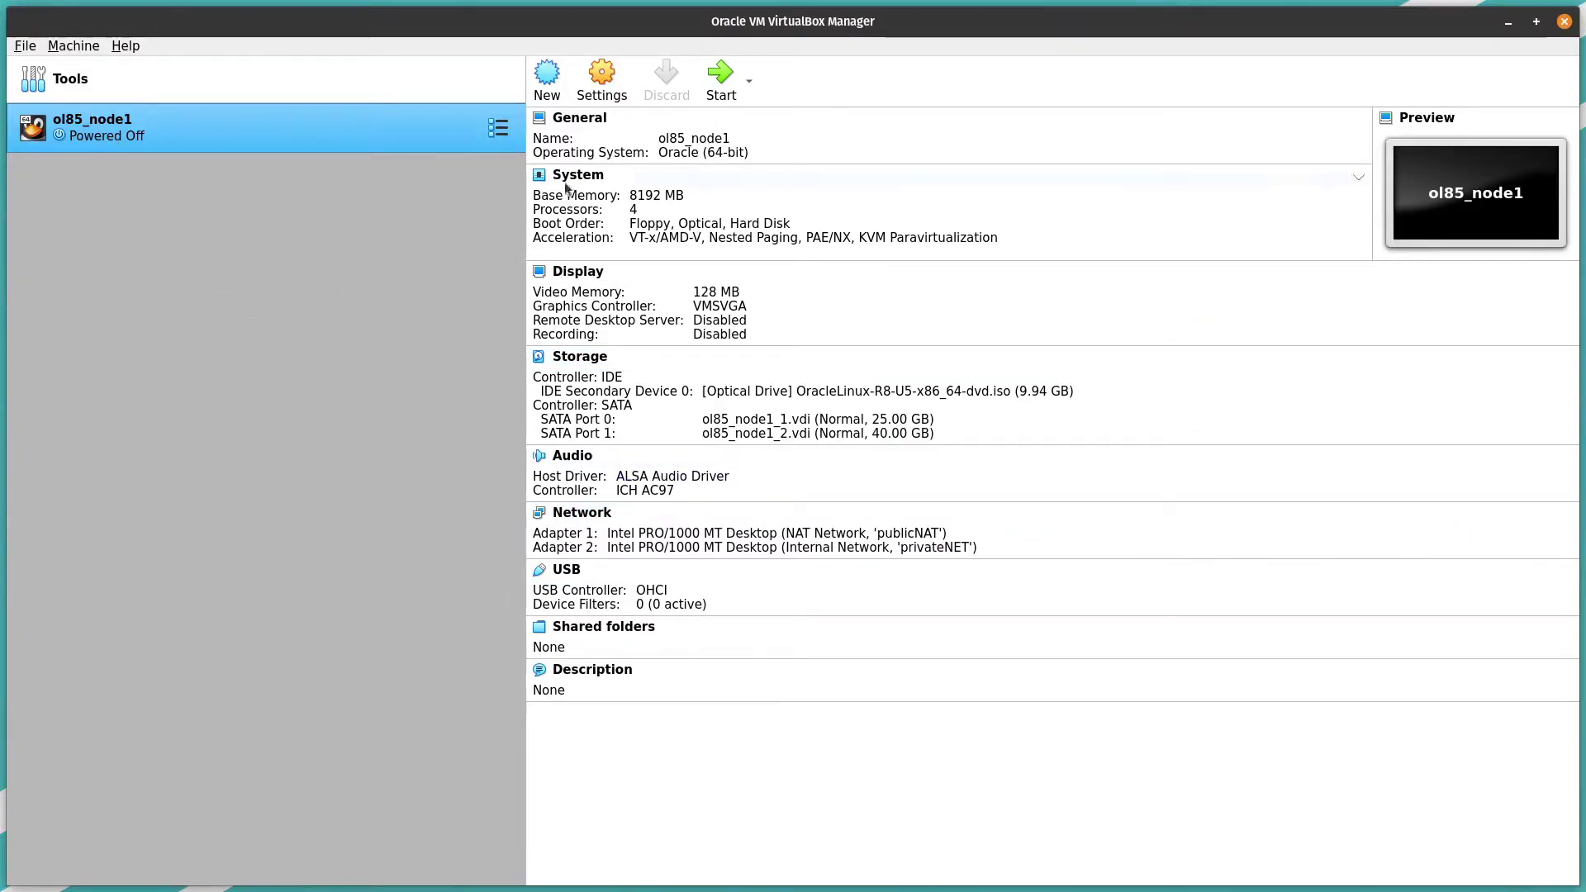
Step: Start ol85_node1, capture mouse and keyboard, and boot the Install Oracle Linux 8.5.0 entry
click(721, 76)
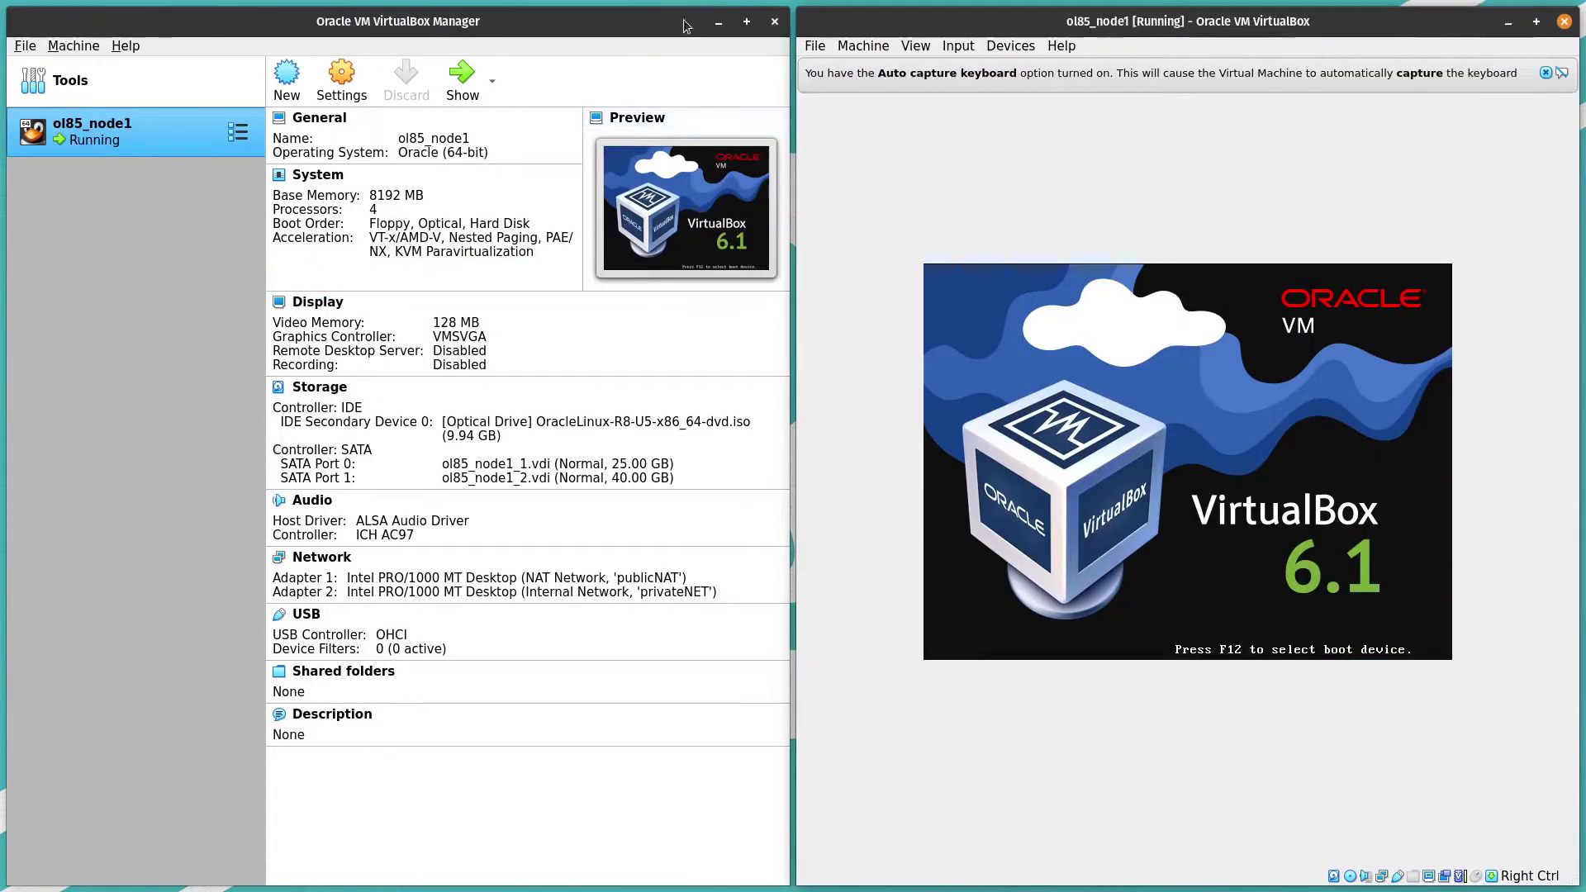
click(717, 29)
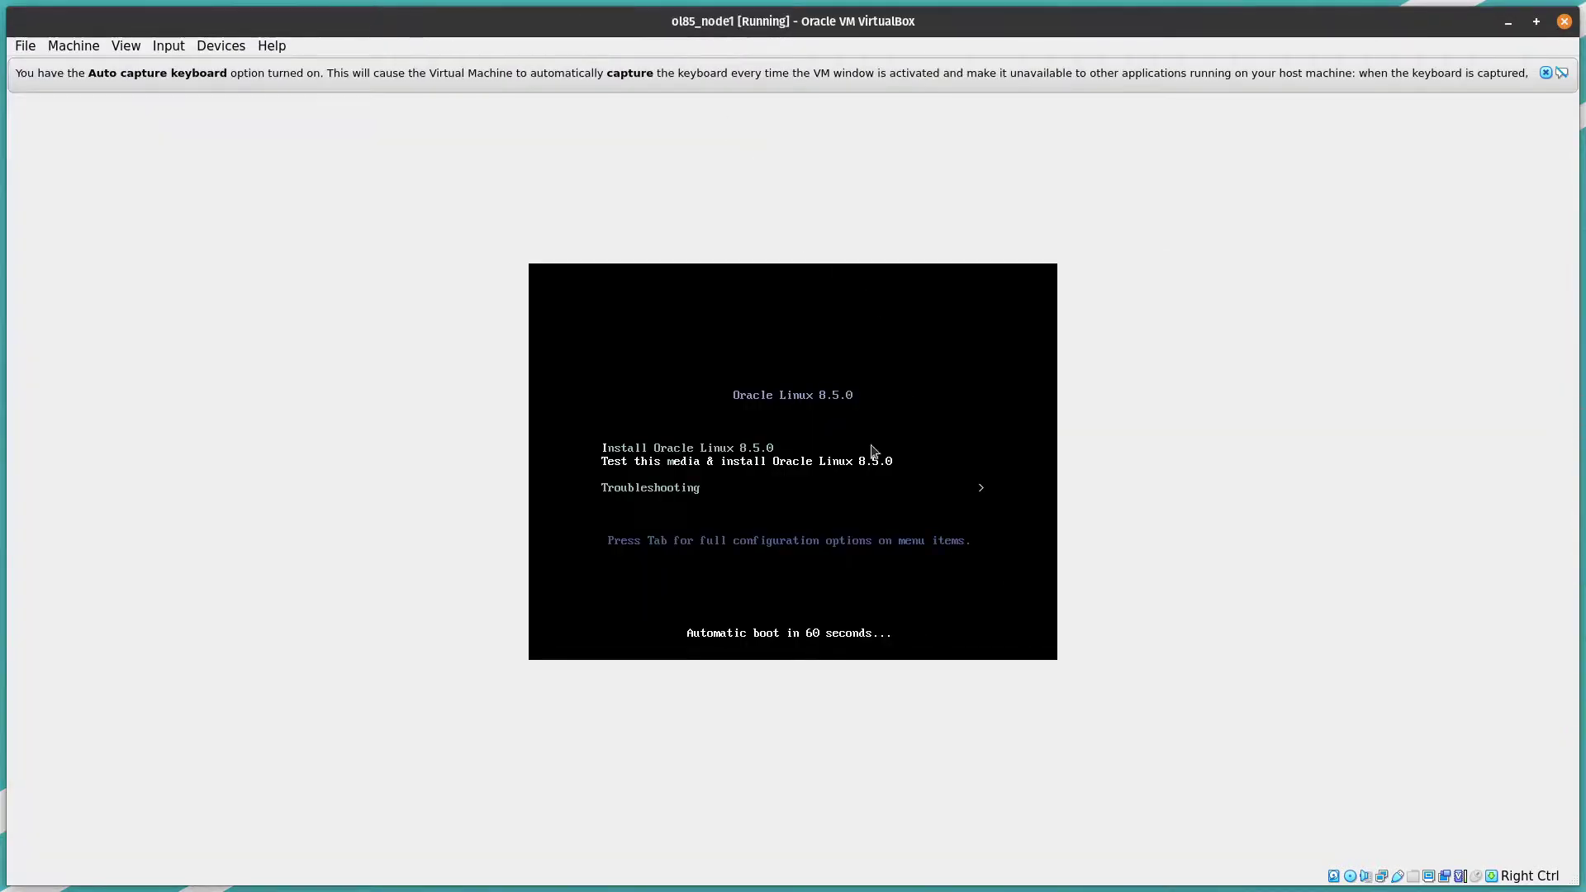
click(796, 483)
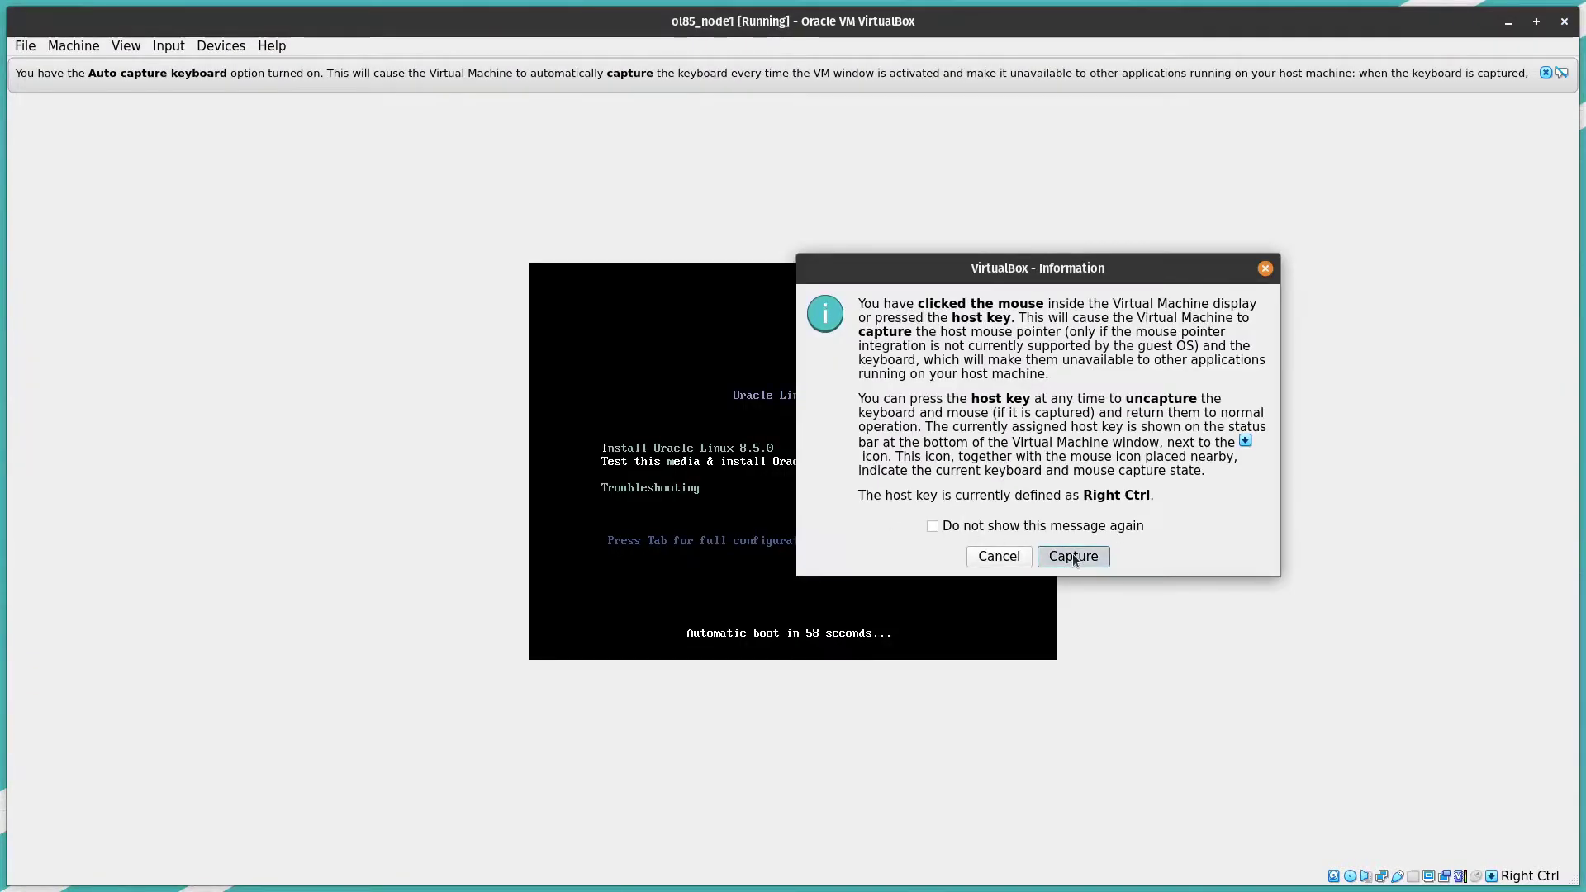
click(1074, 557)
key(Return)
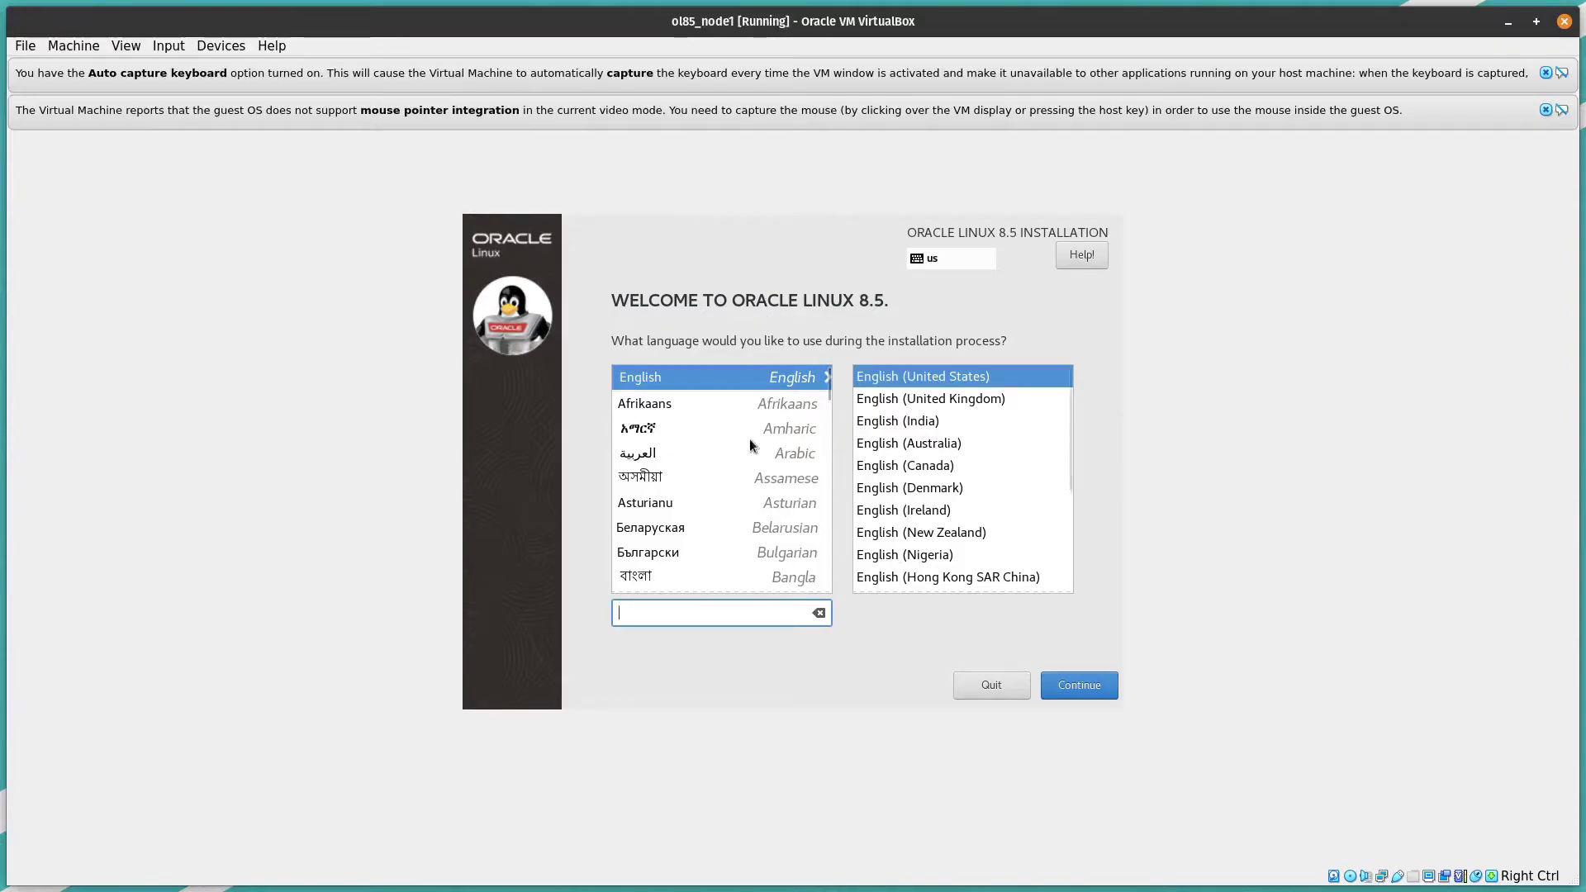
Step: Keep English (United States), select the 25 GiB sda disk with Custom storage configuration
click(1099, 687)
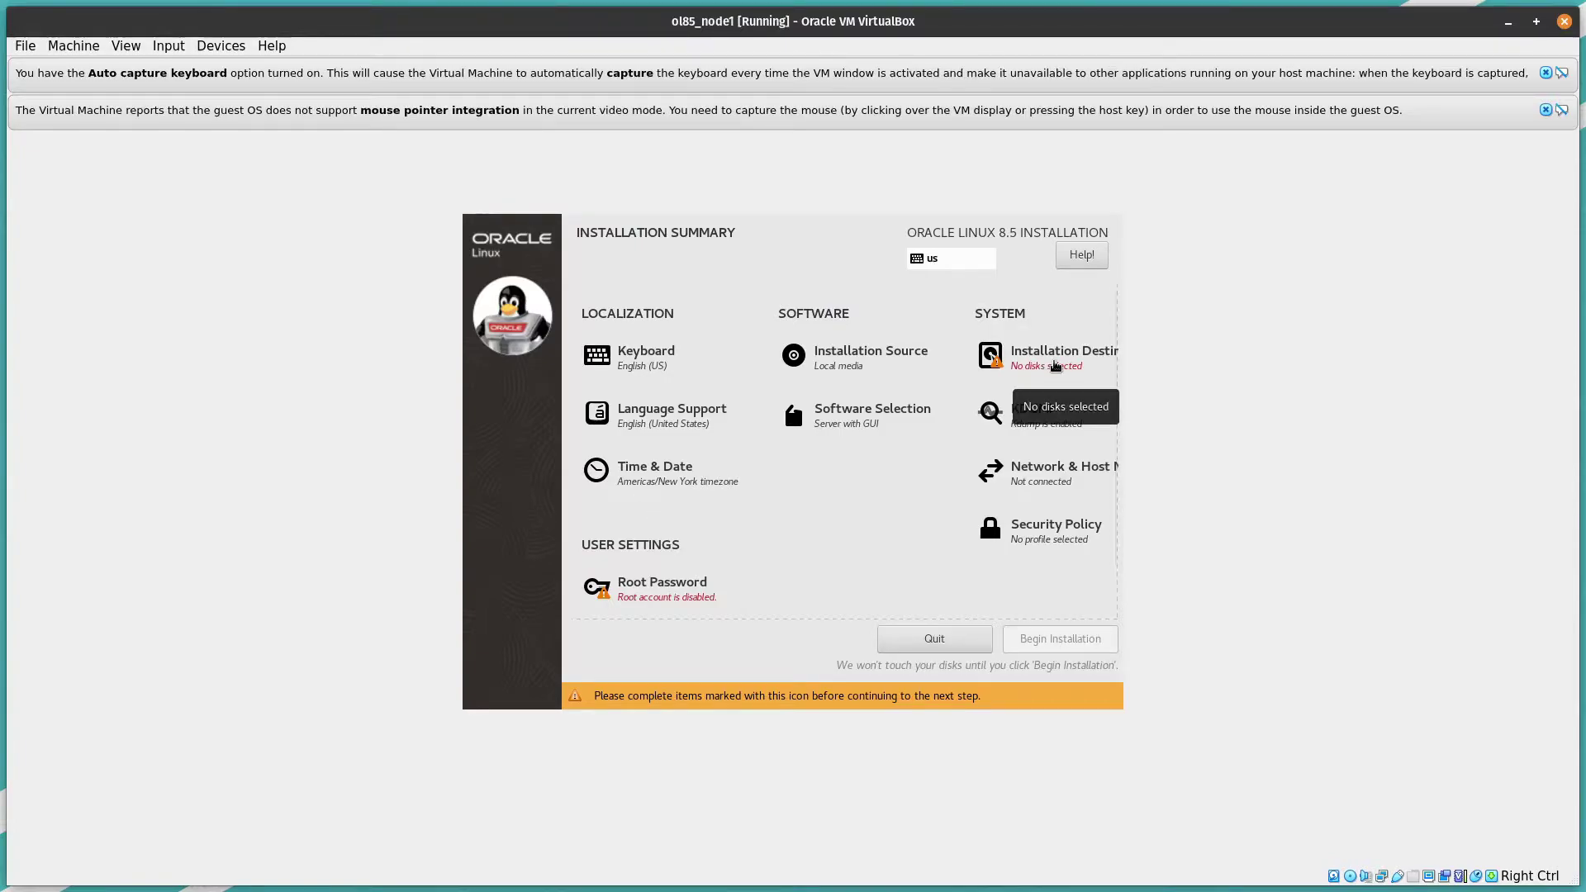
click(1055, 366)
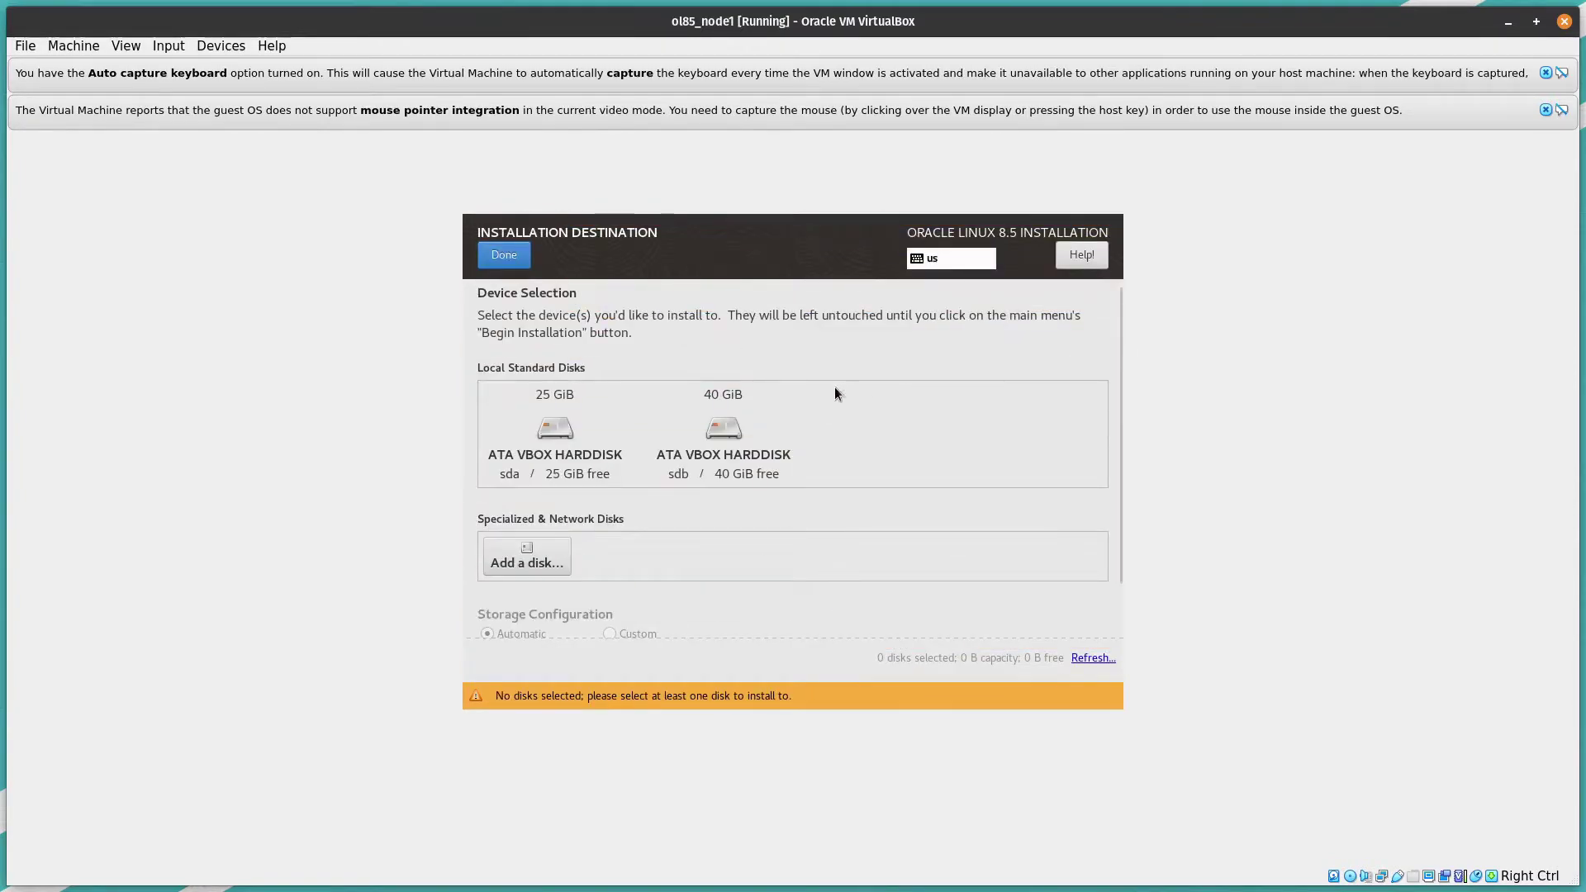
click(563, 439)
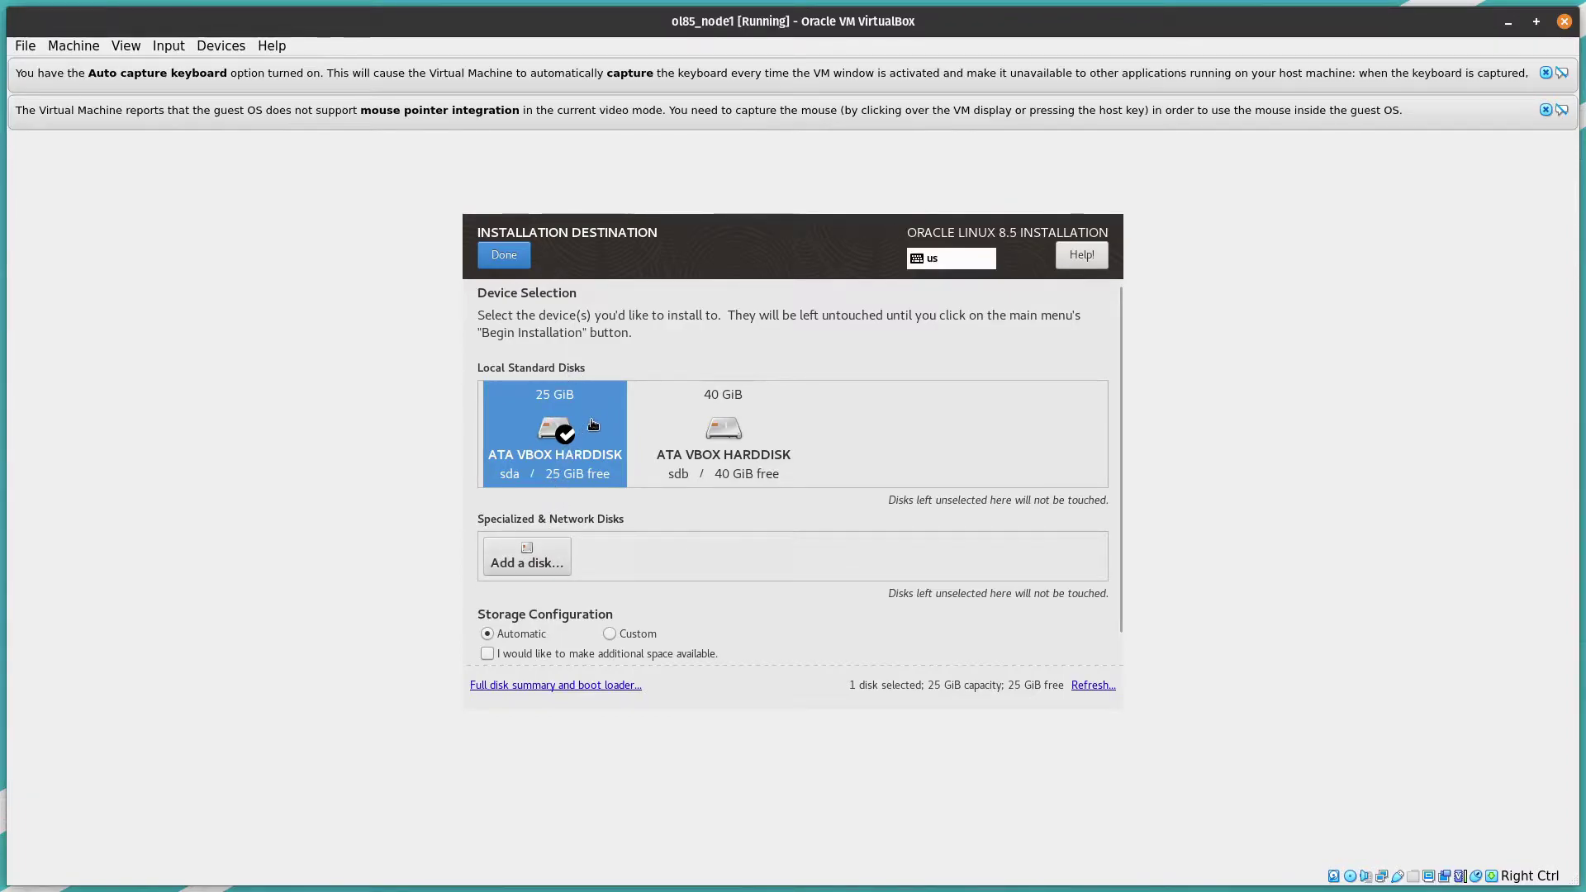
click(612, 633)
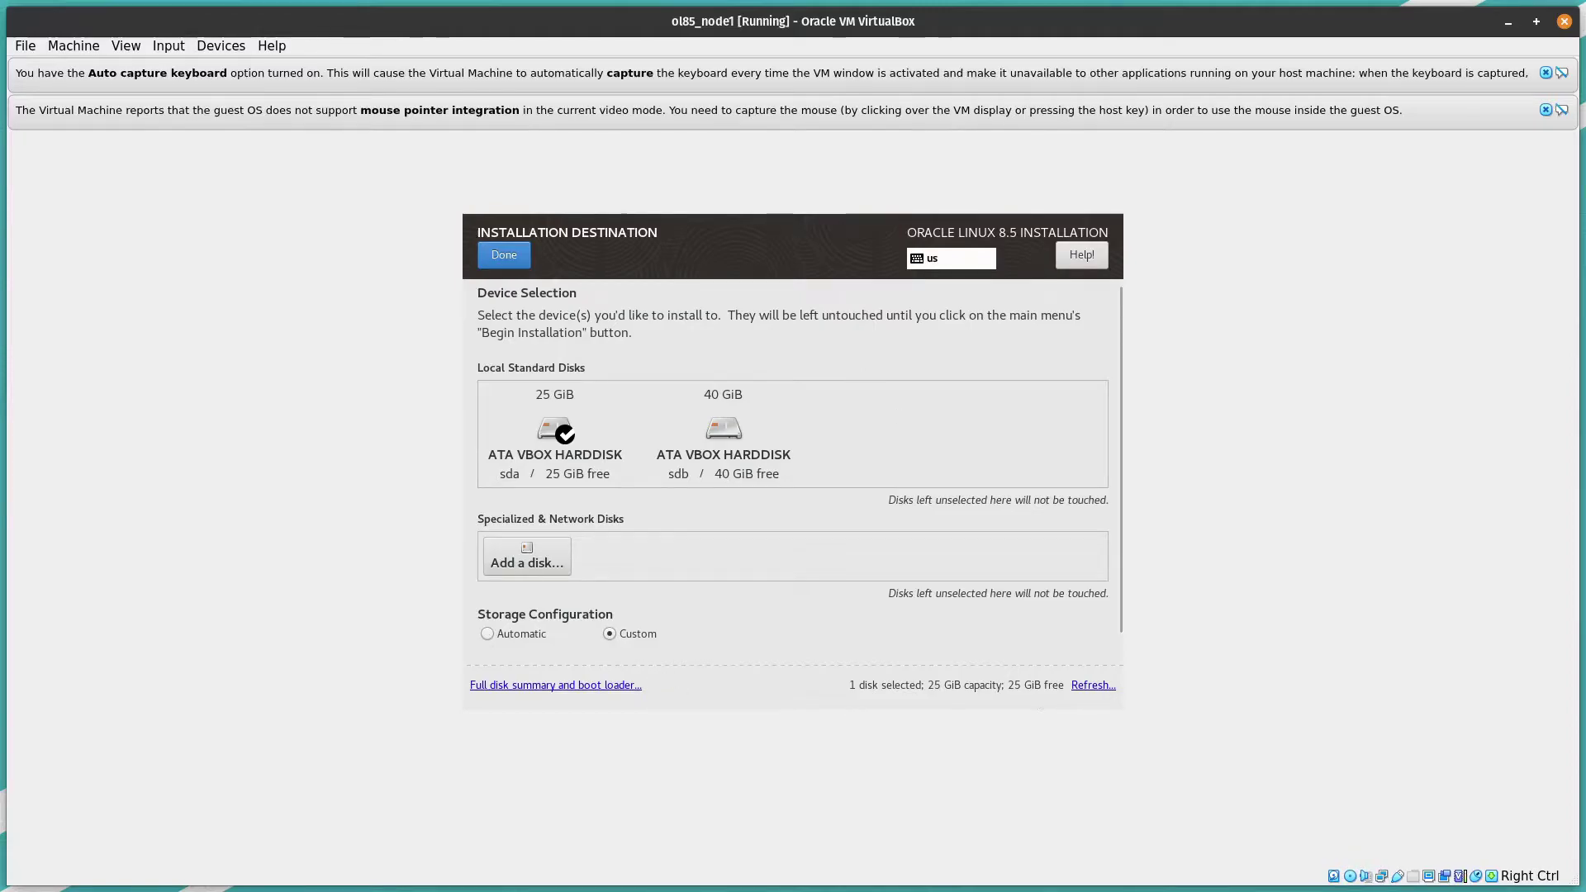
click(491, 261)
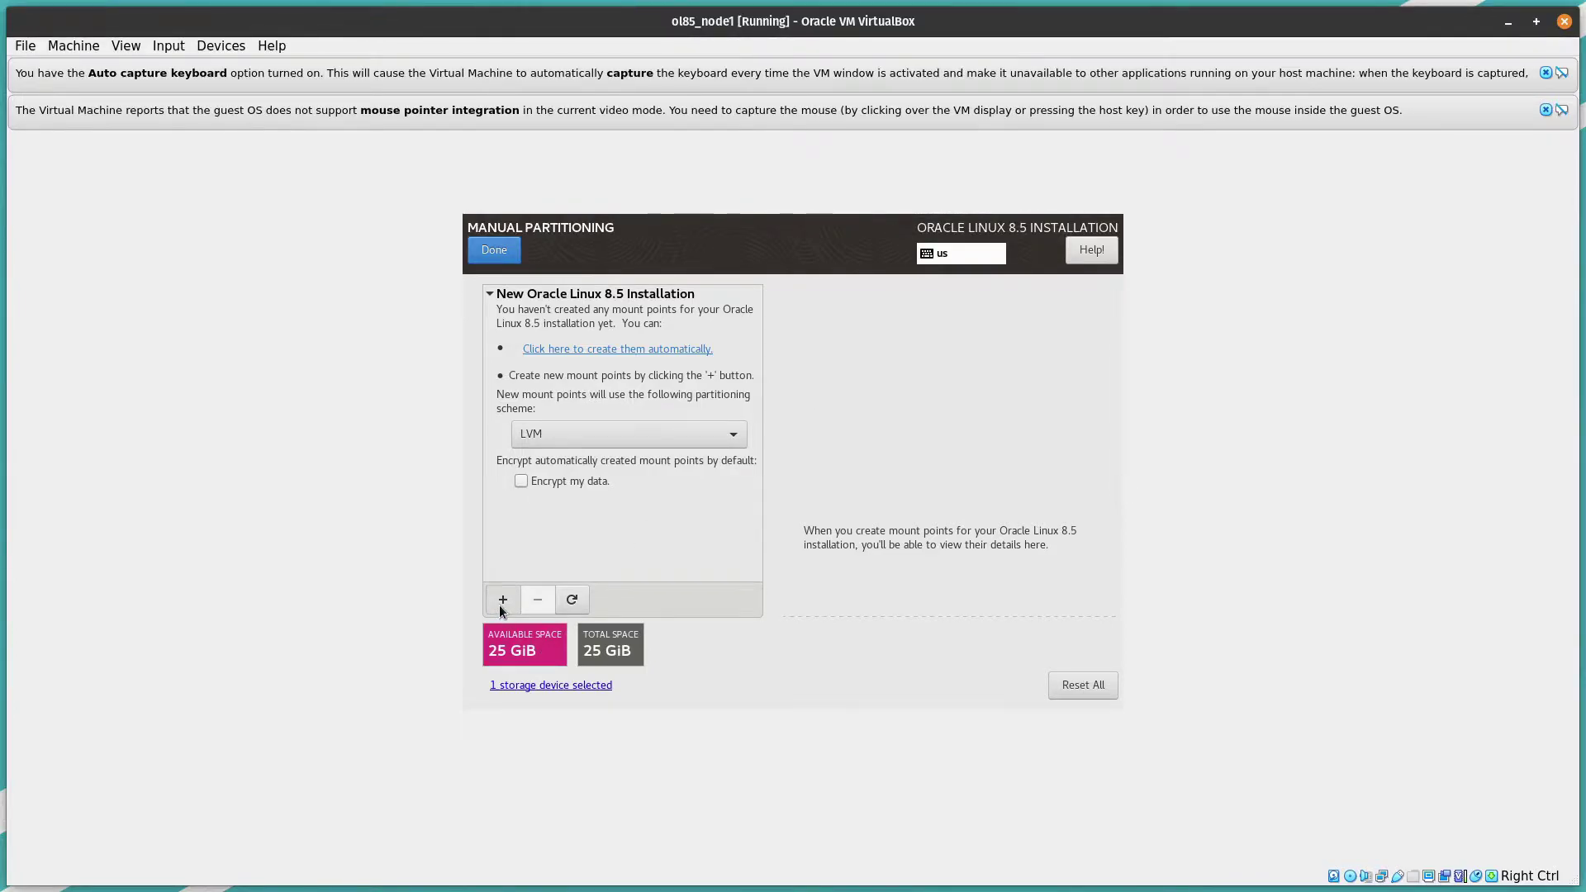
Step: Add a /boot mount point with 500 MiB desired capacity
click(500, 605)
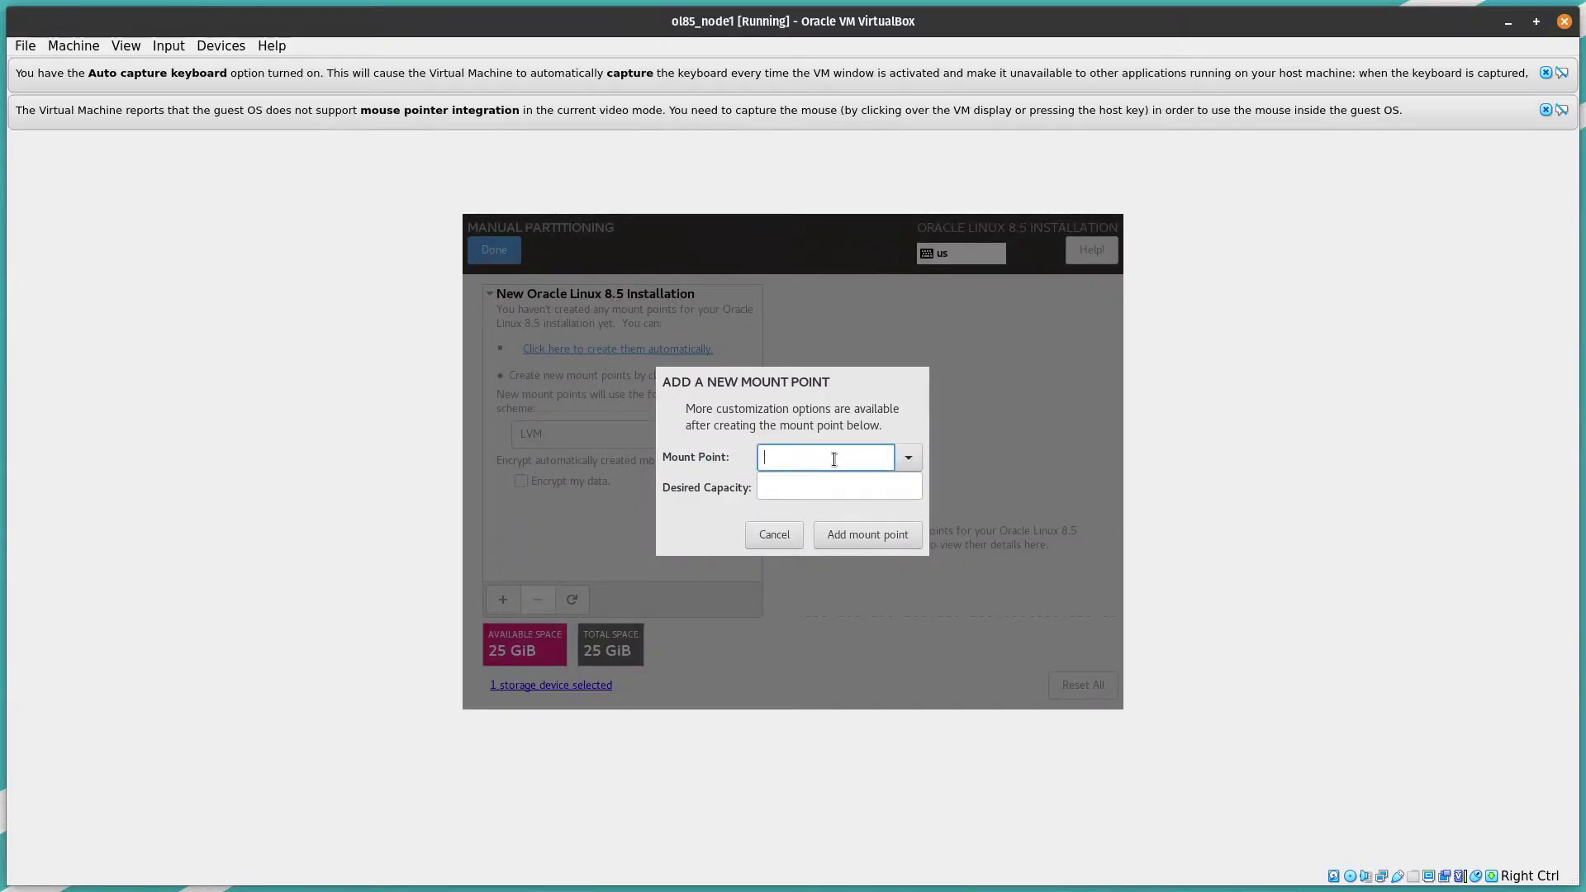
text(/boot)
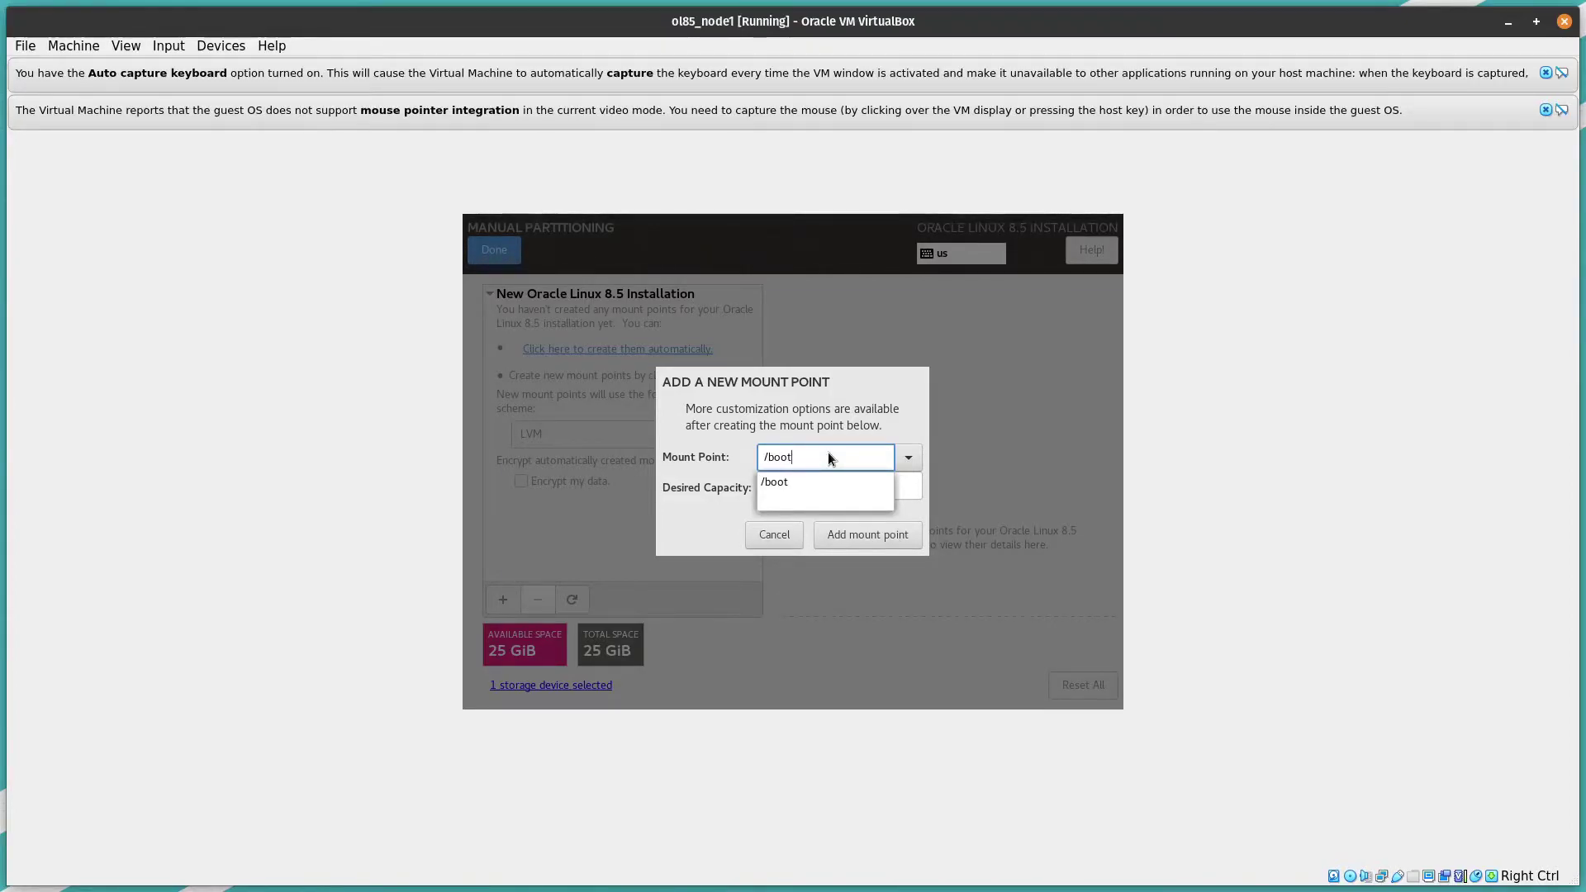
key(Escape)
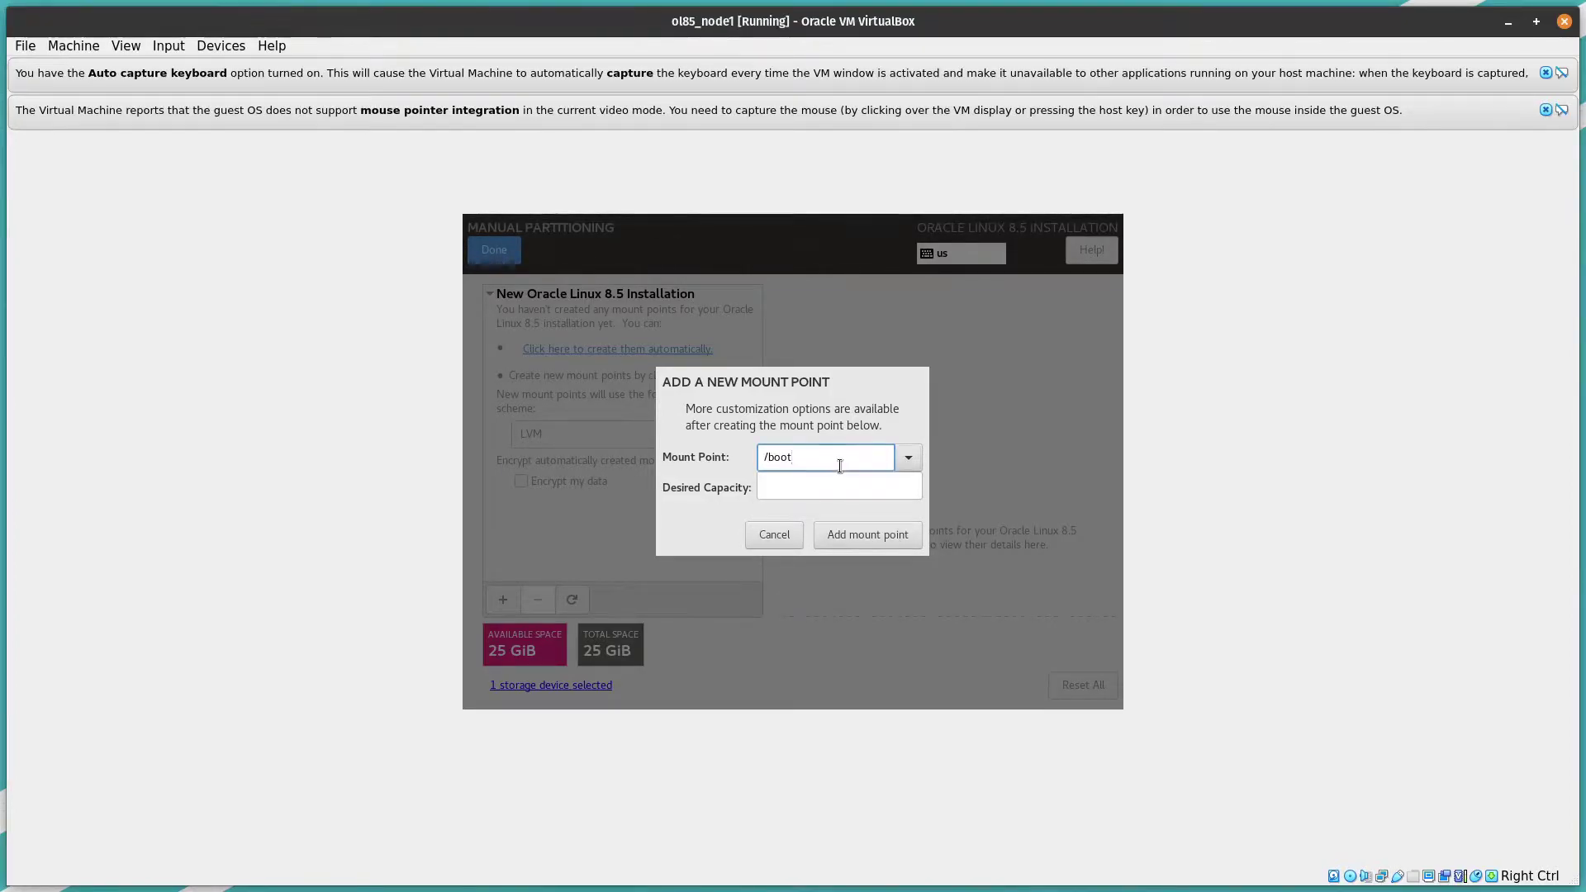
key(Tab)
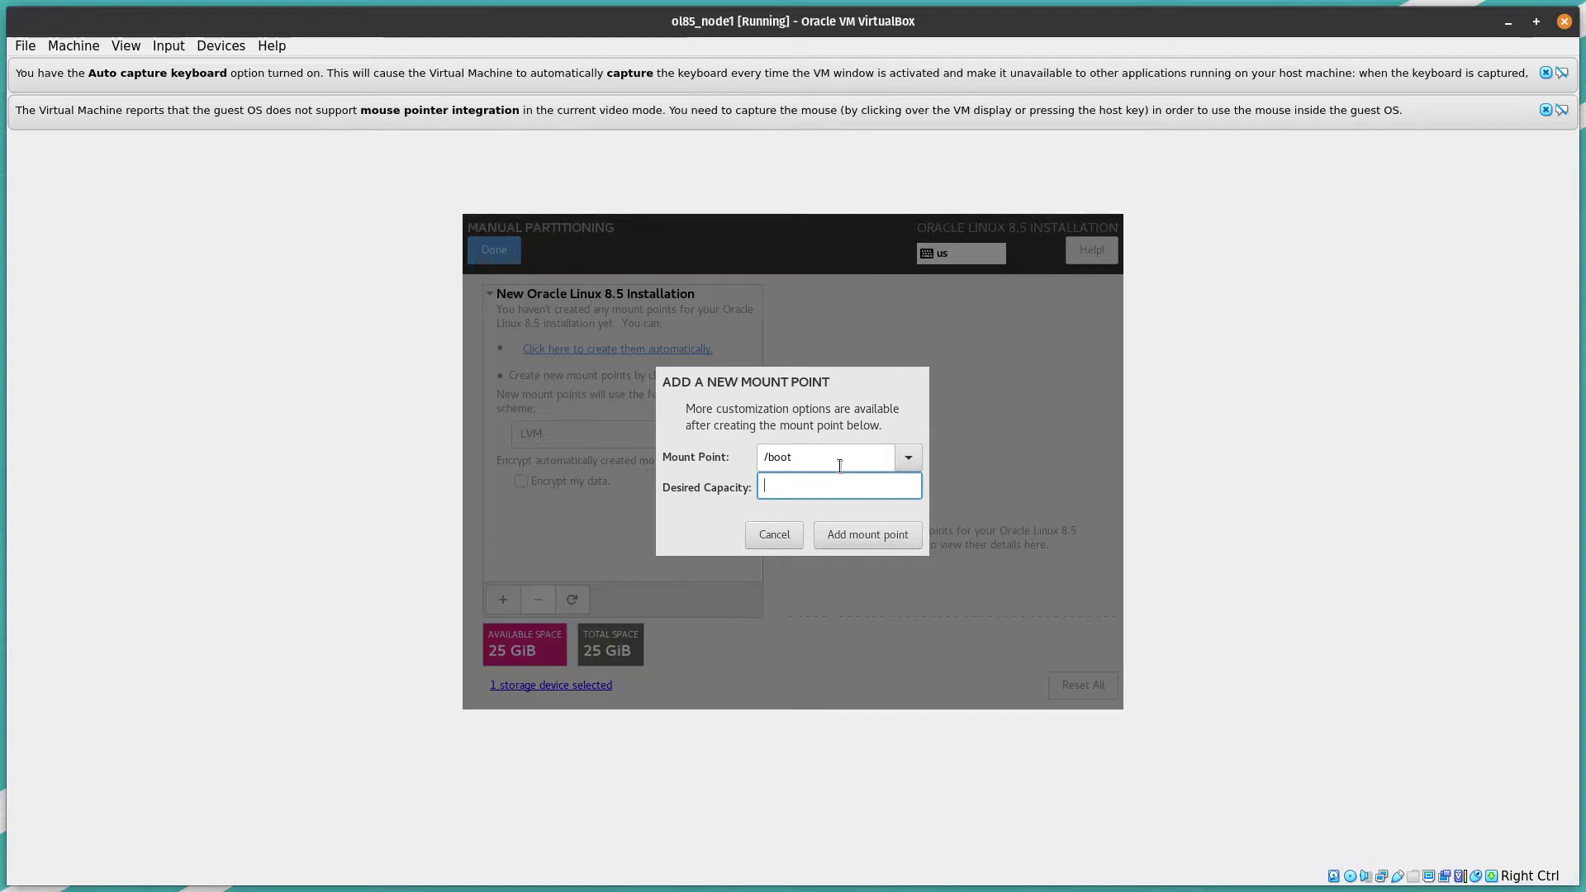
text(500)
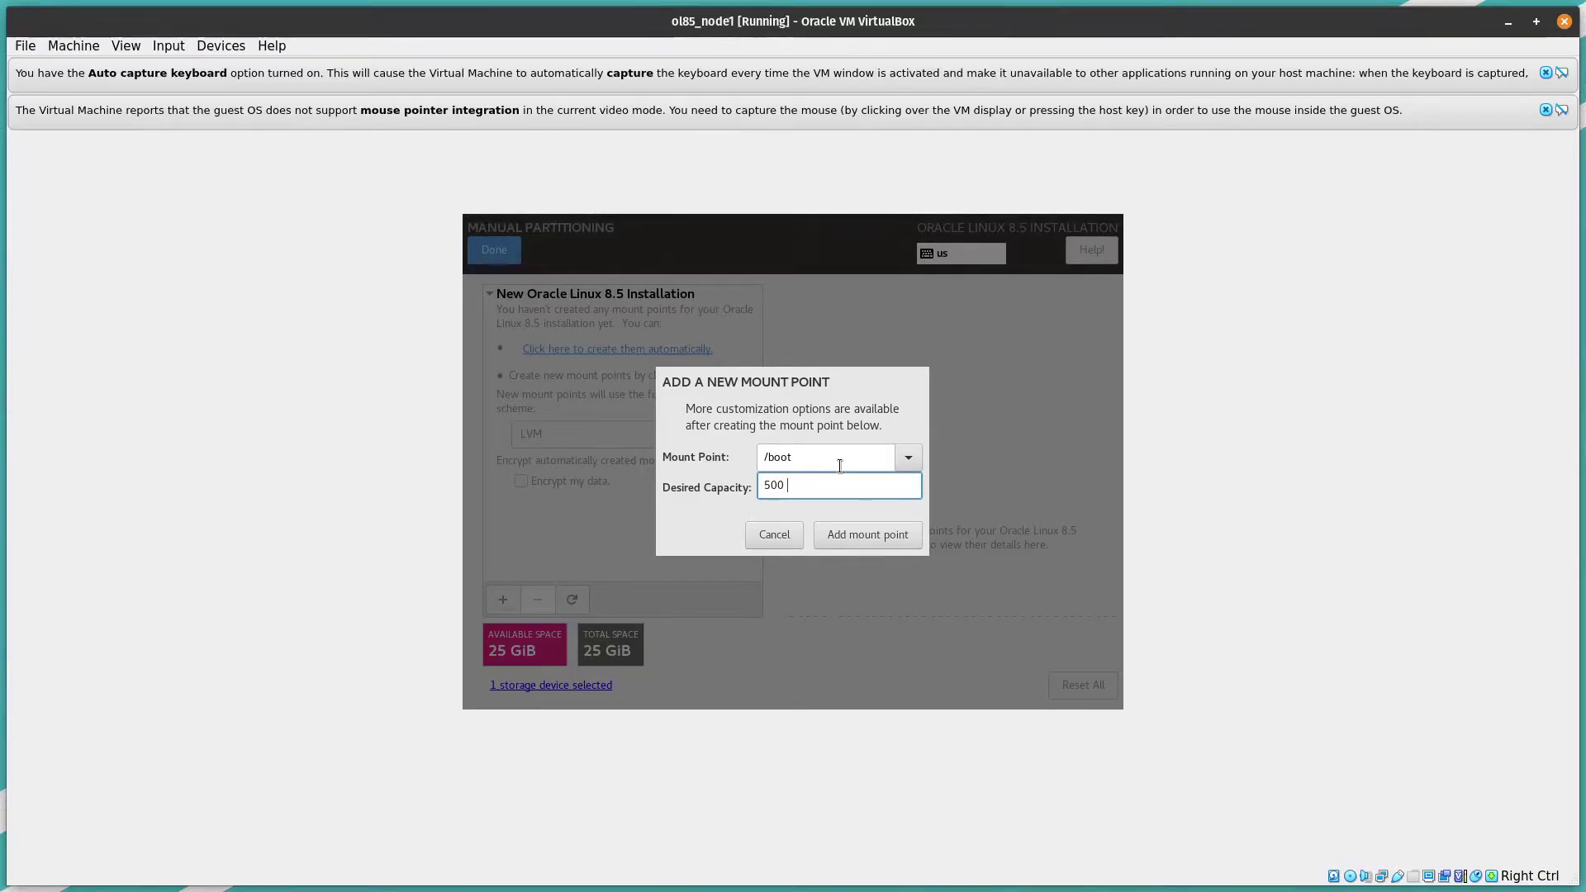
text( Mib)
key(BackSpace)
text(B)
click(870, 534)
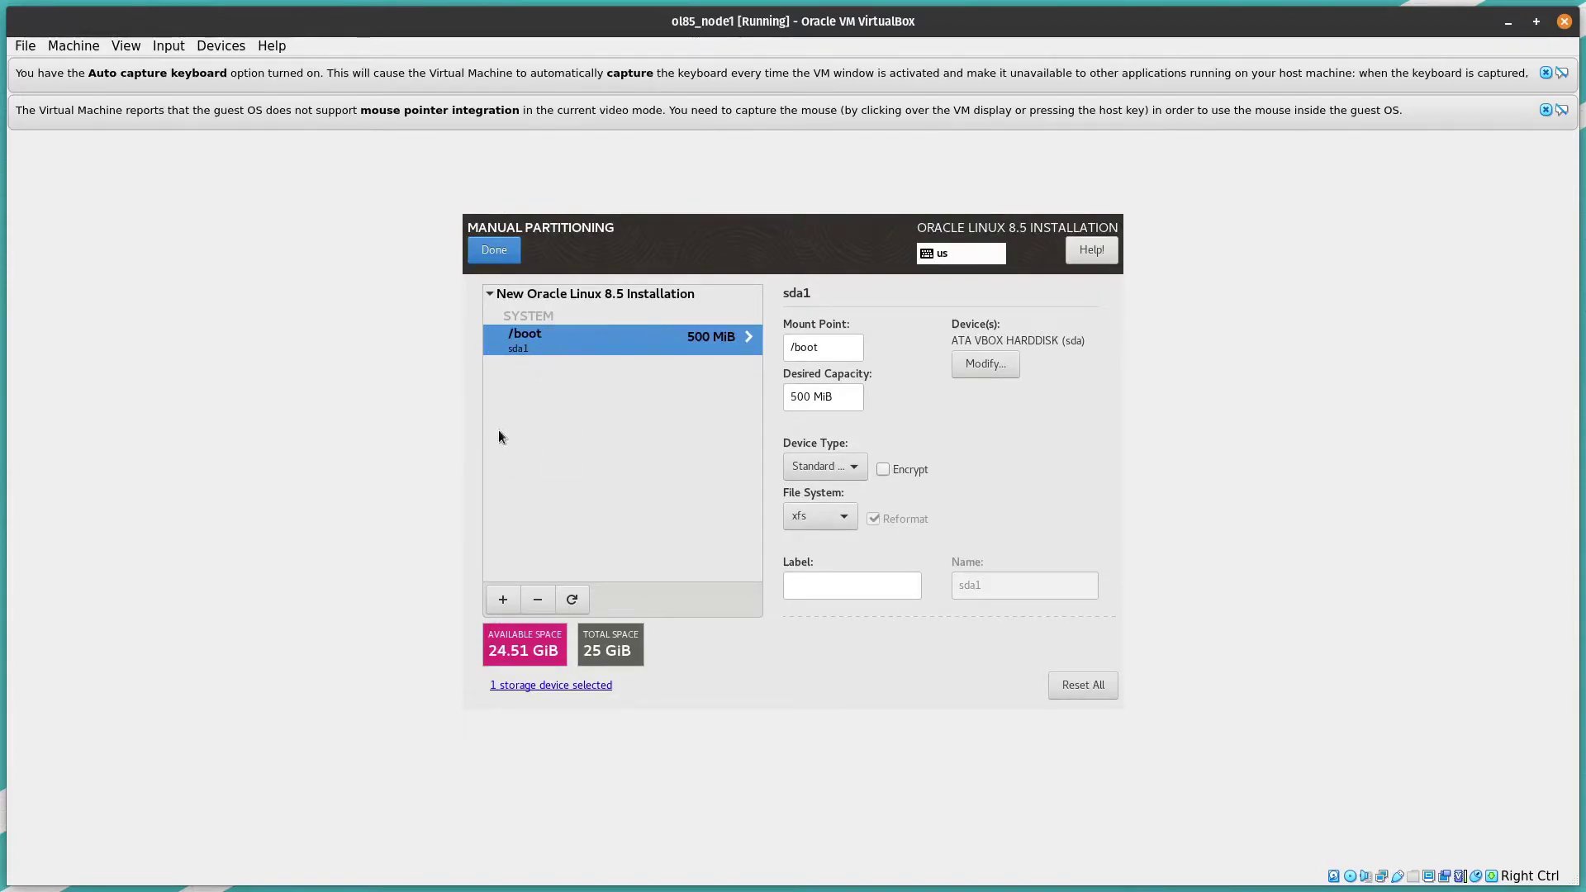
Step: Add a swap mount point with 8 GiB capacity
click(503, 608)
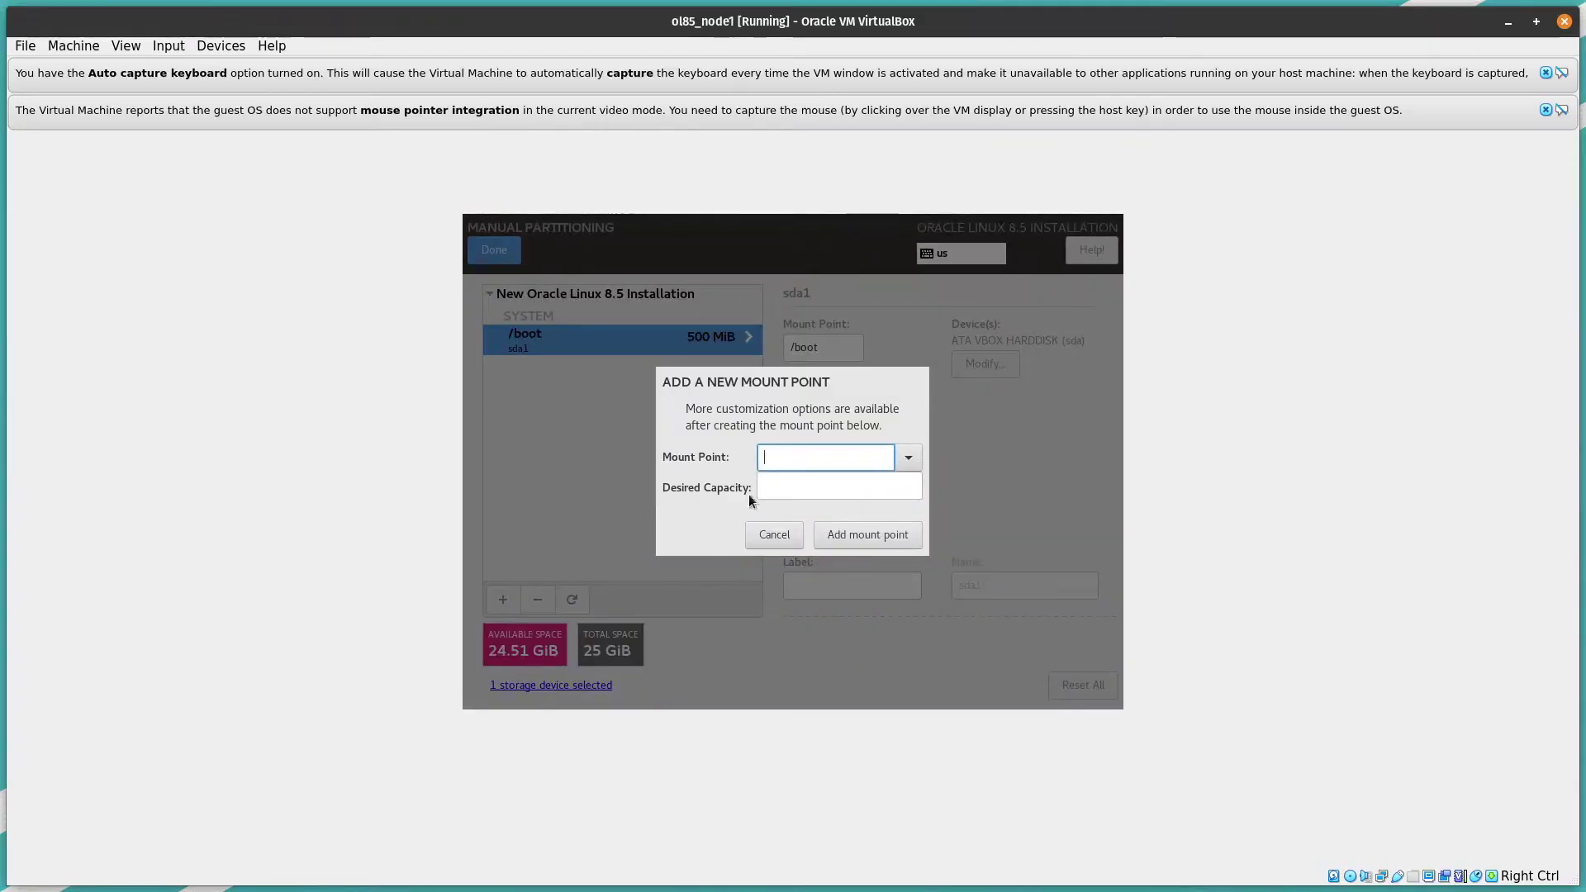
click(907, 466)
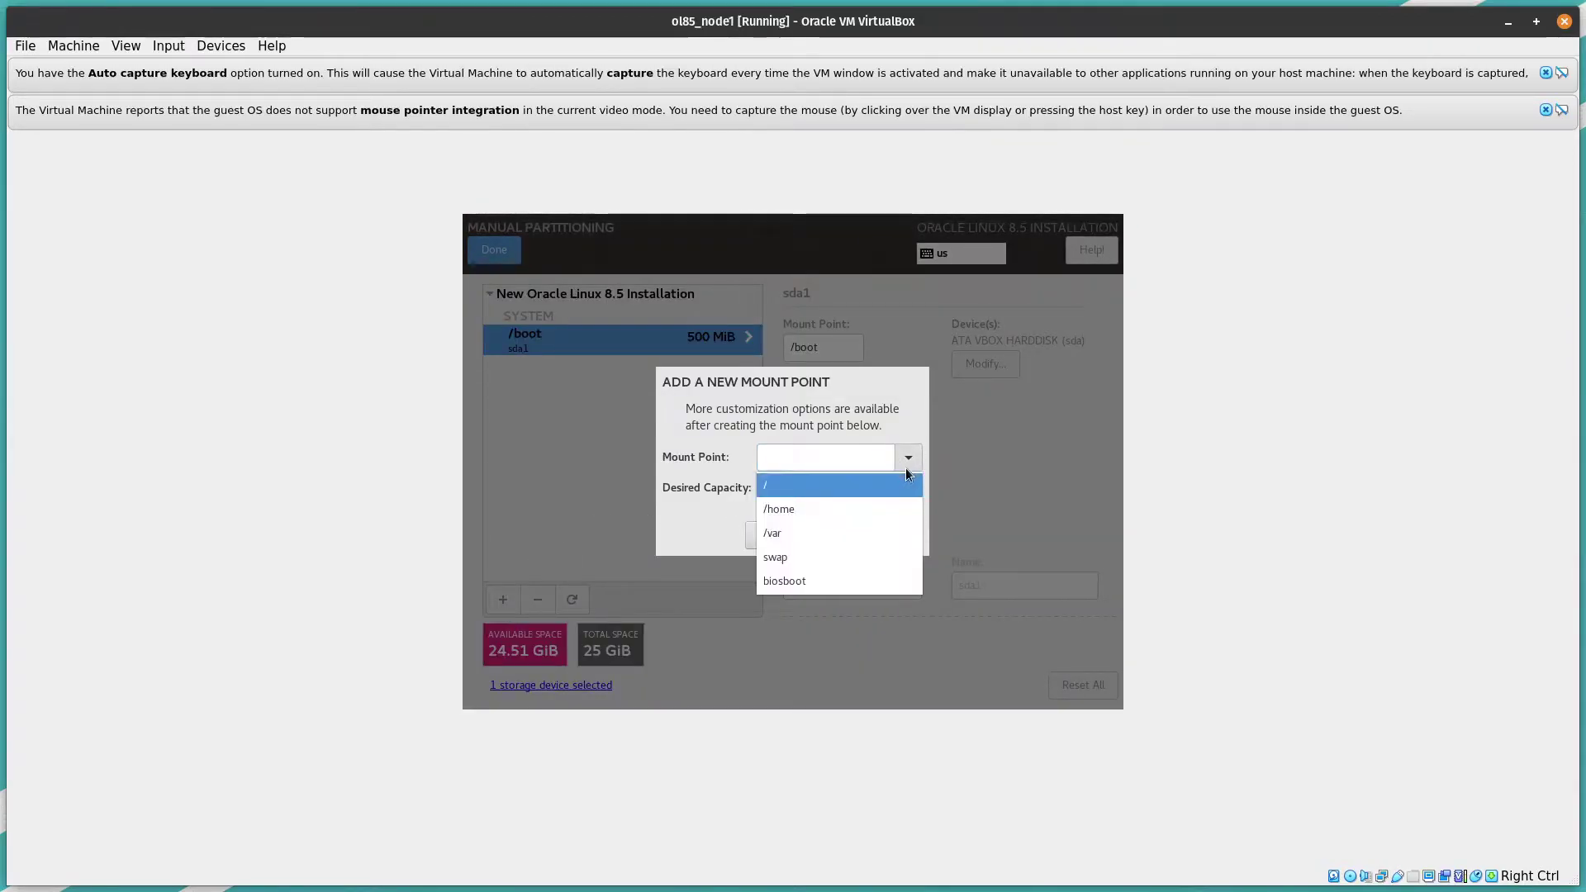
click(859, 555)
click(774, 492)
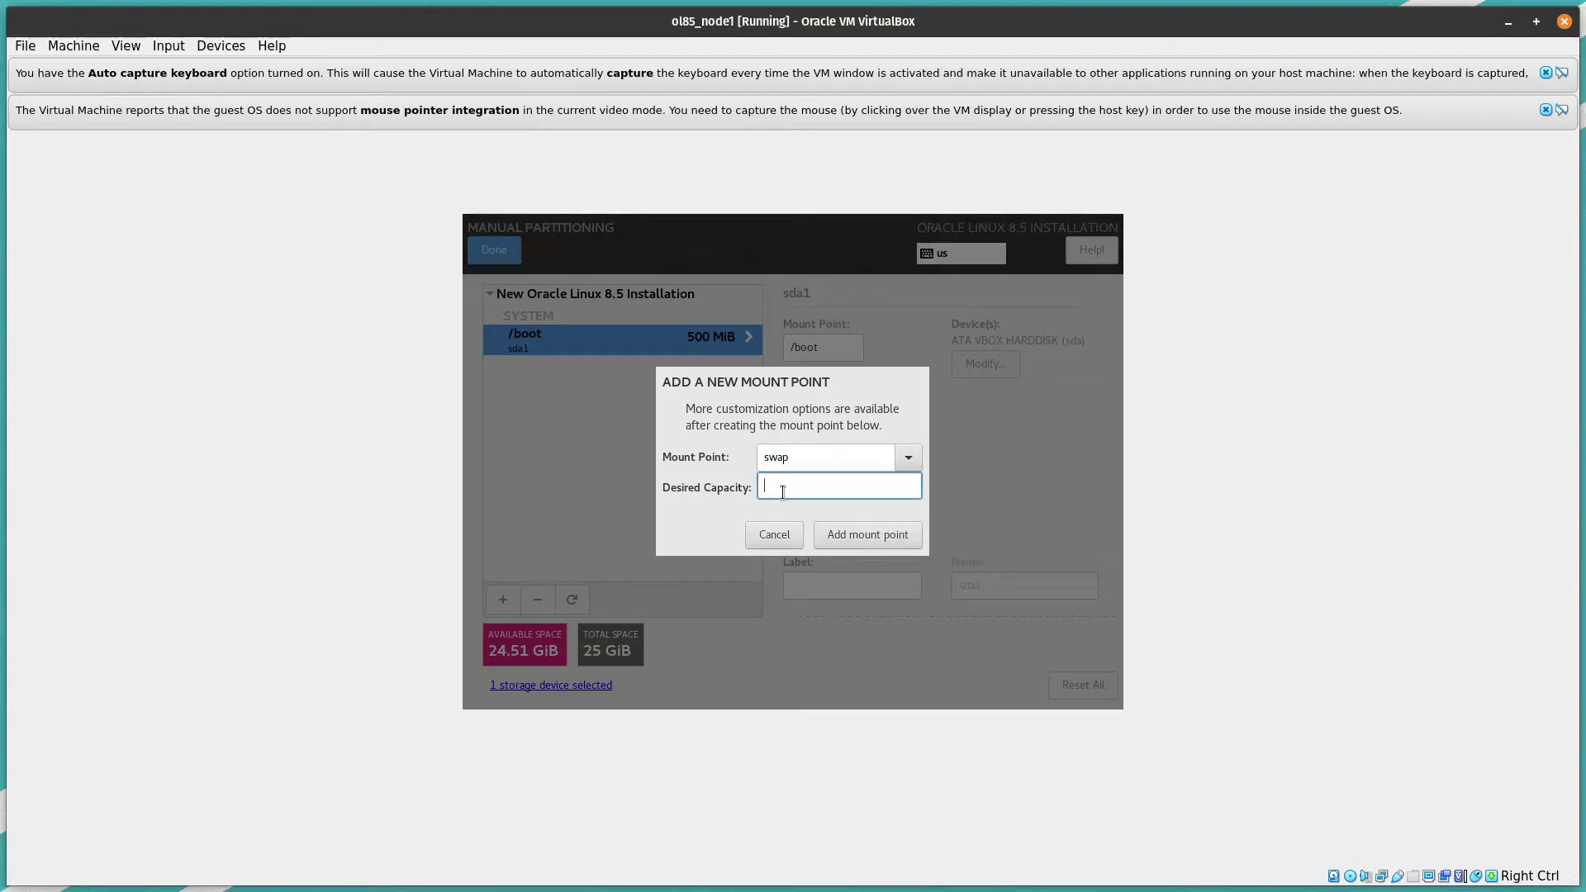
text(8 Gib)
key(BackSpace)
text(B)
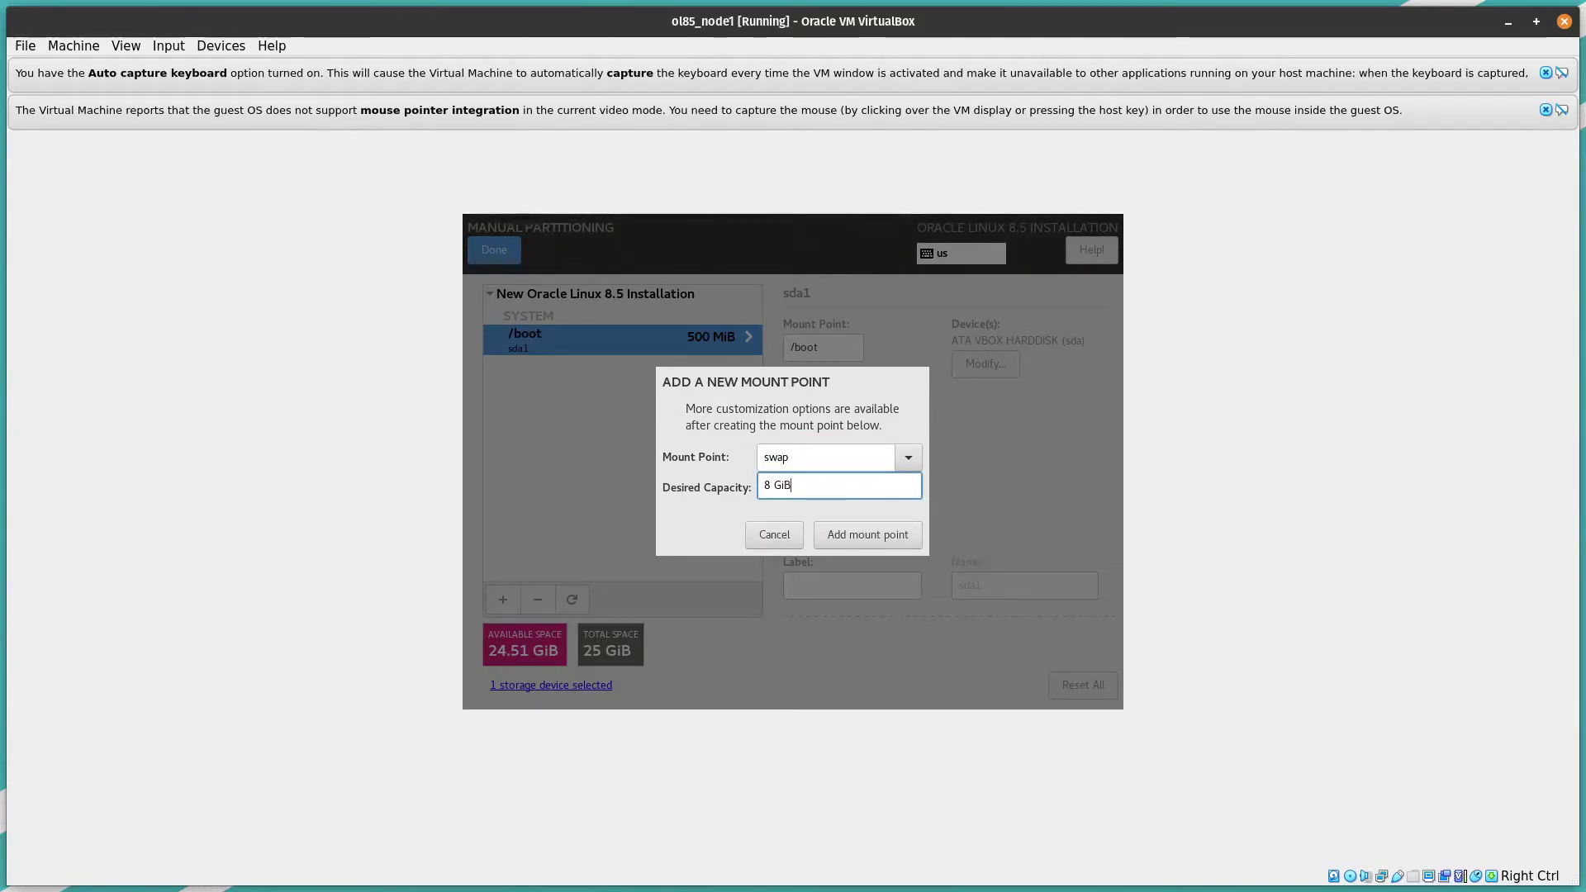
click(863, 543)
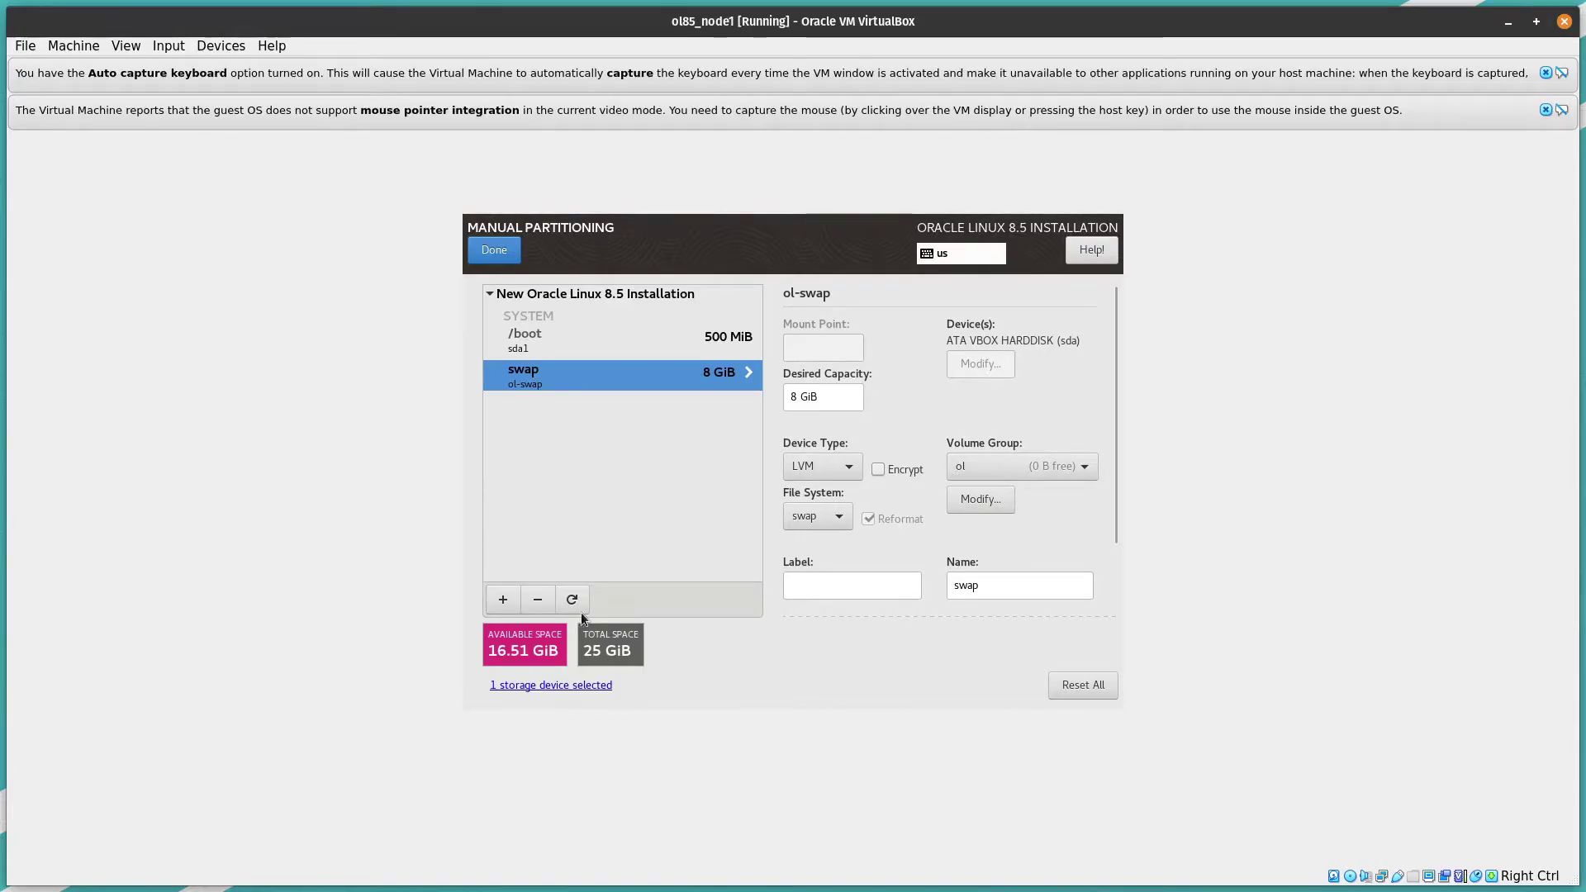
Step: Add the / root mount point with the remaining 16.51 GiB, then accept the partition changes
click(502, 599)
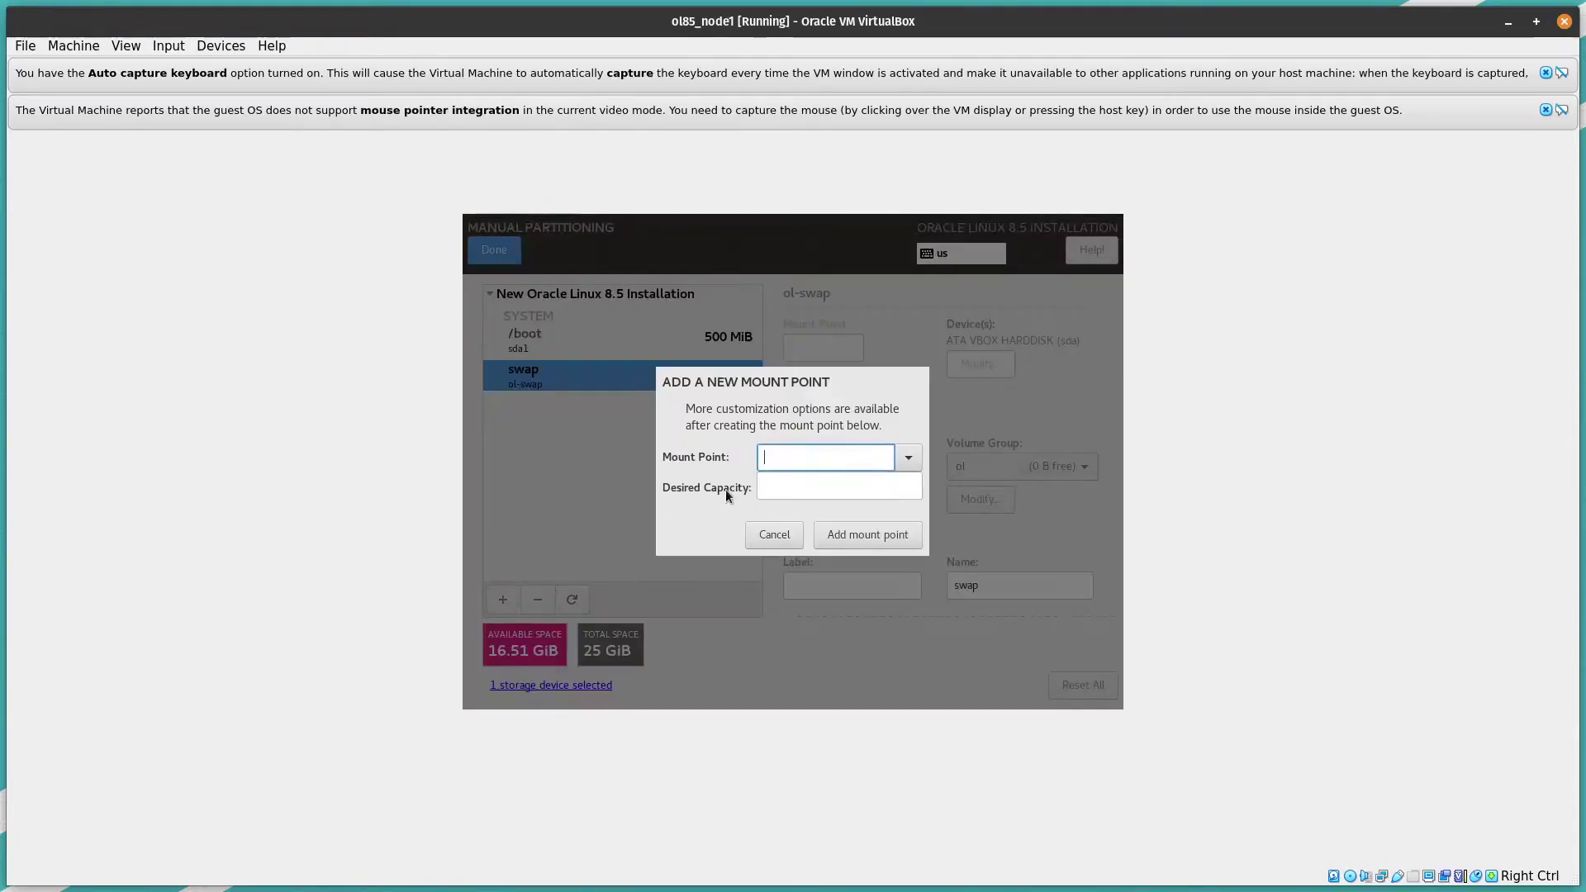
click(905, 463)
click(841, 492)
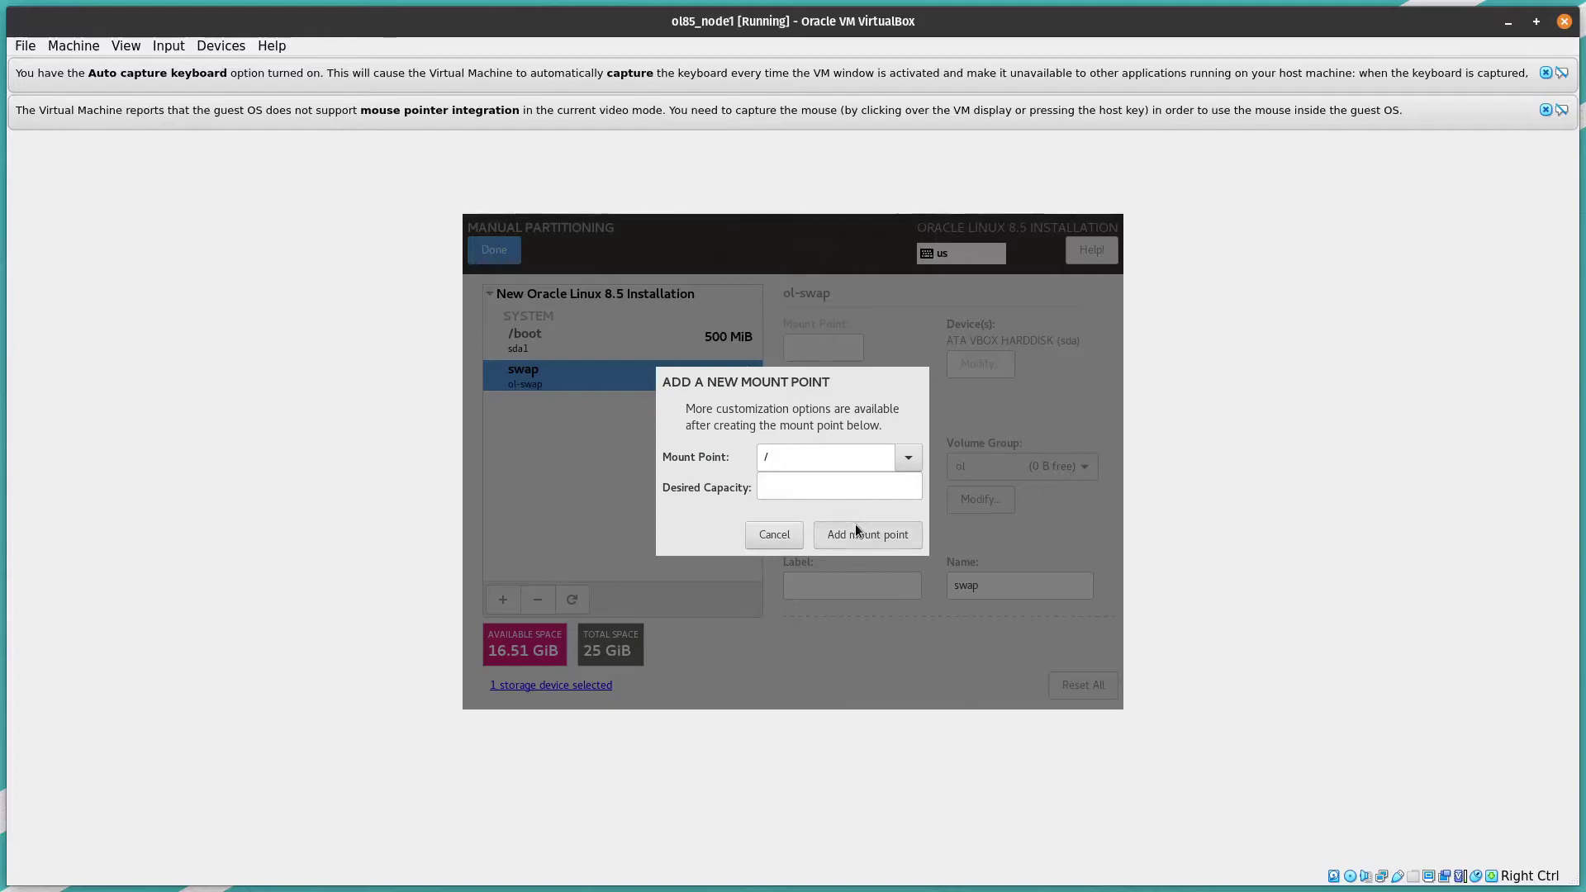
click(855, 529)
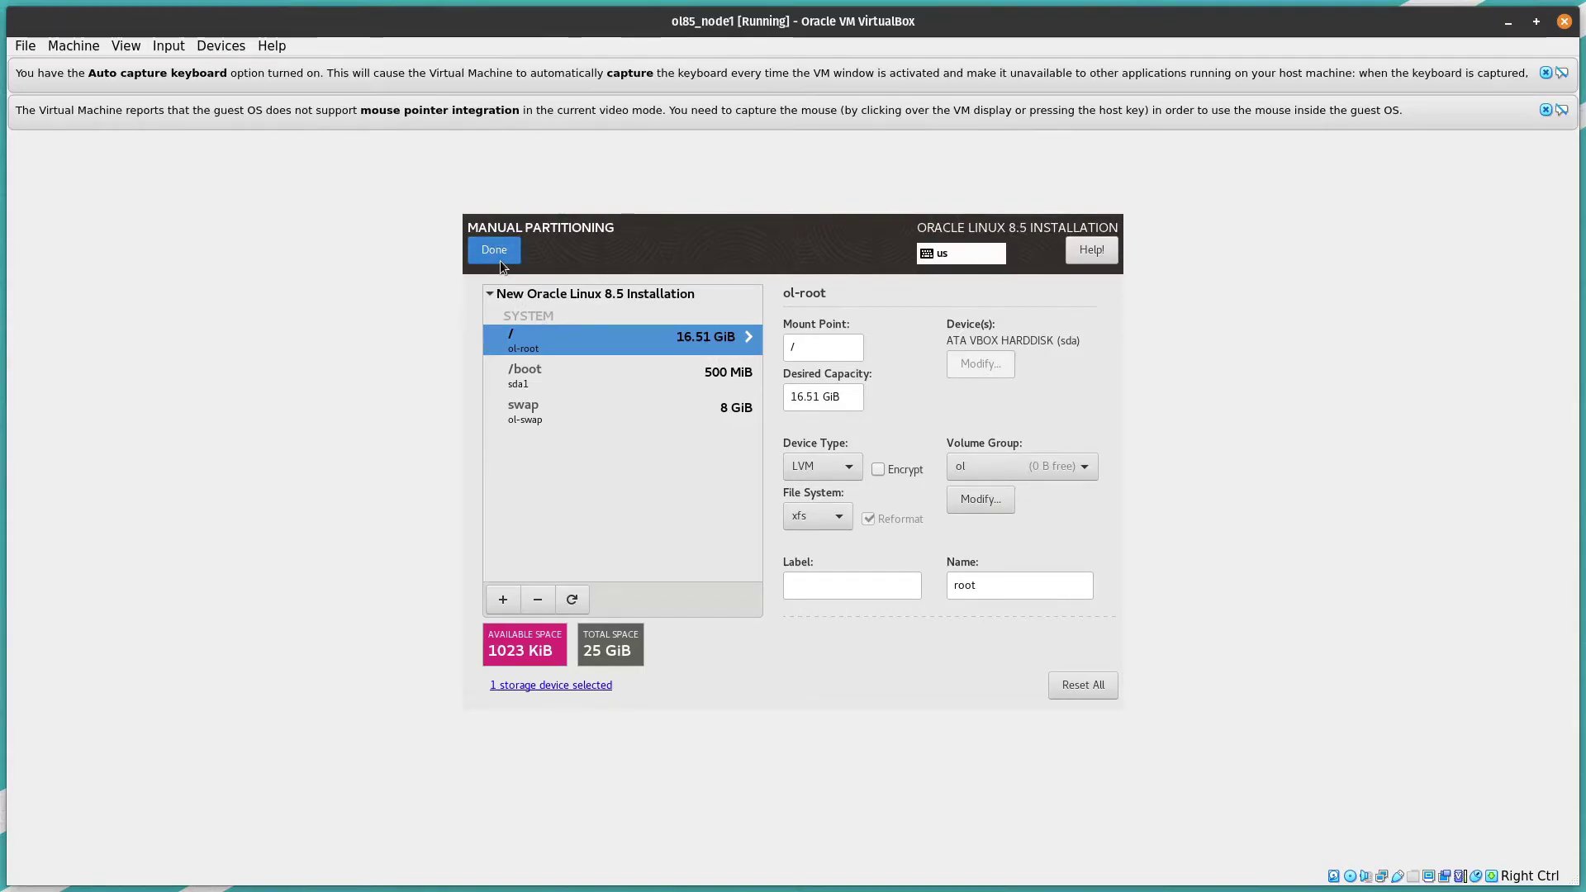
click(499, 259)
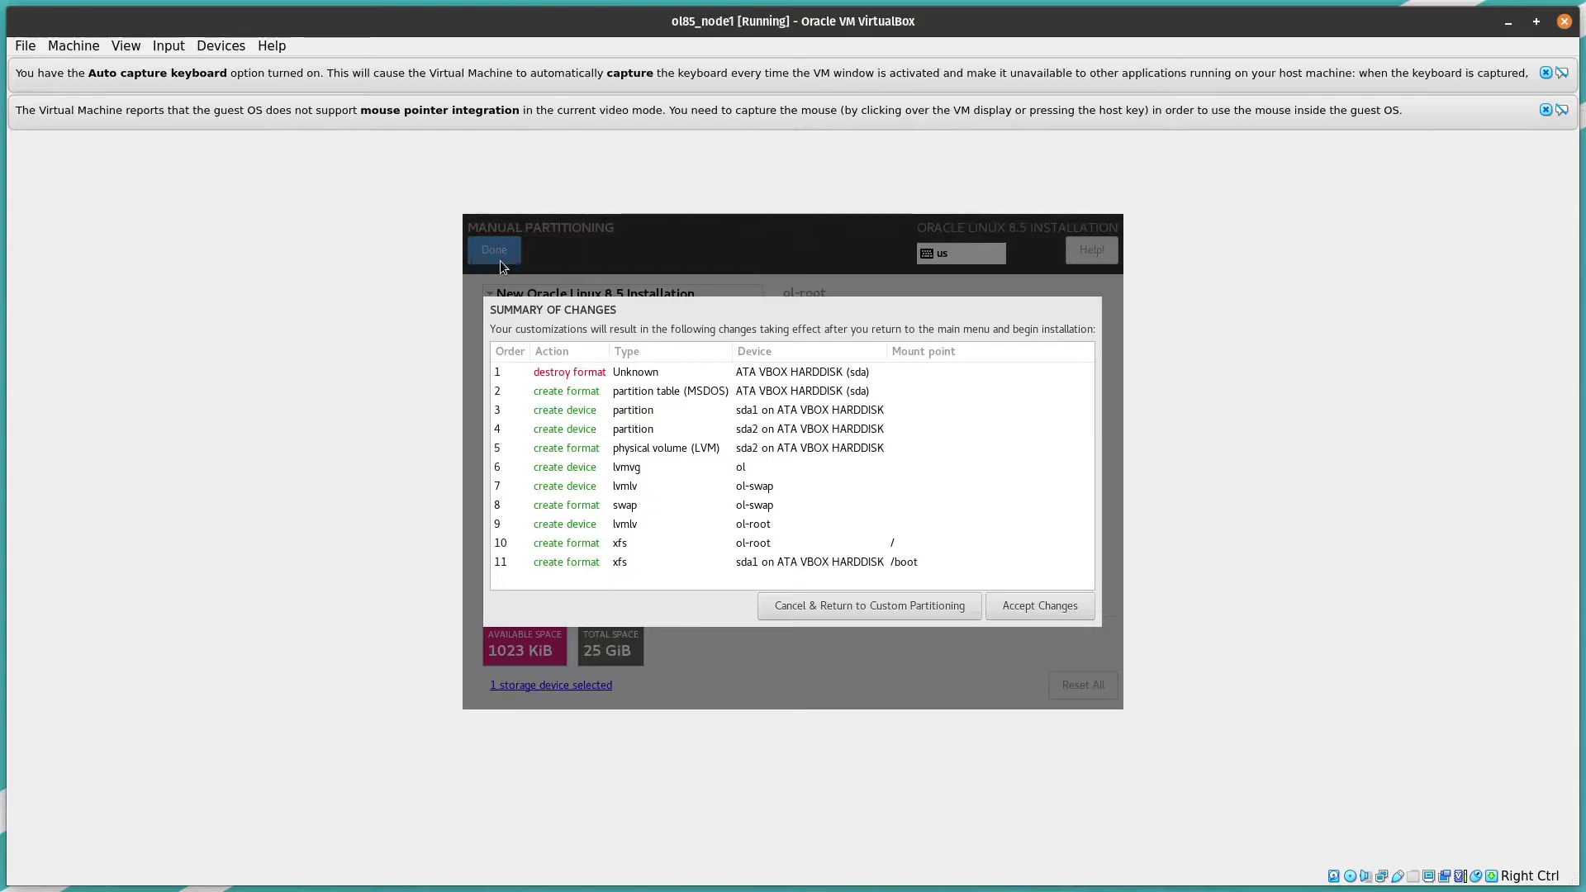
click(1023, 606)
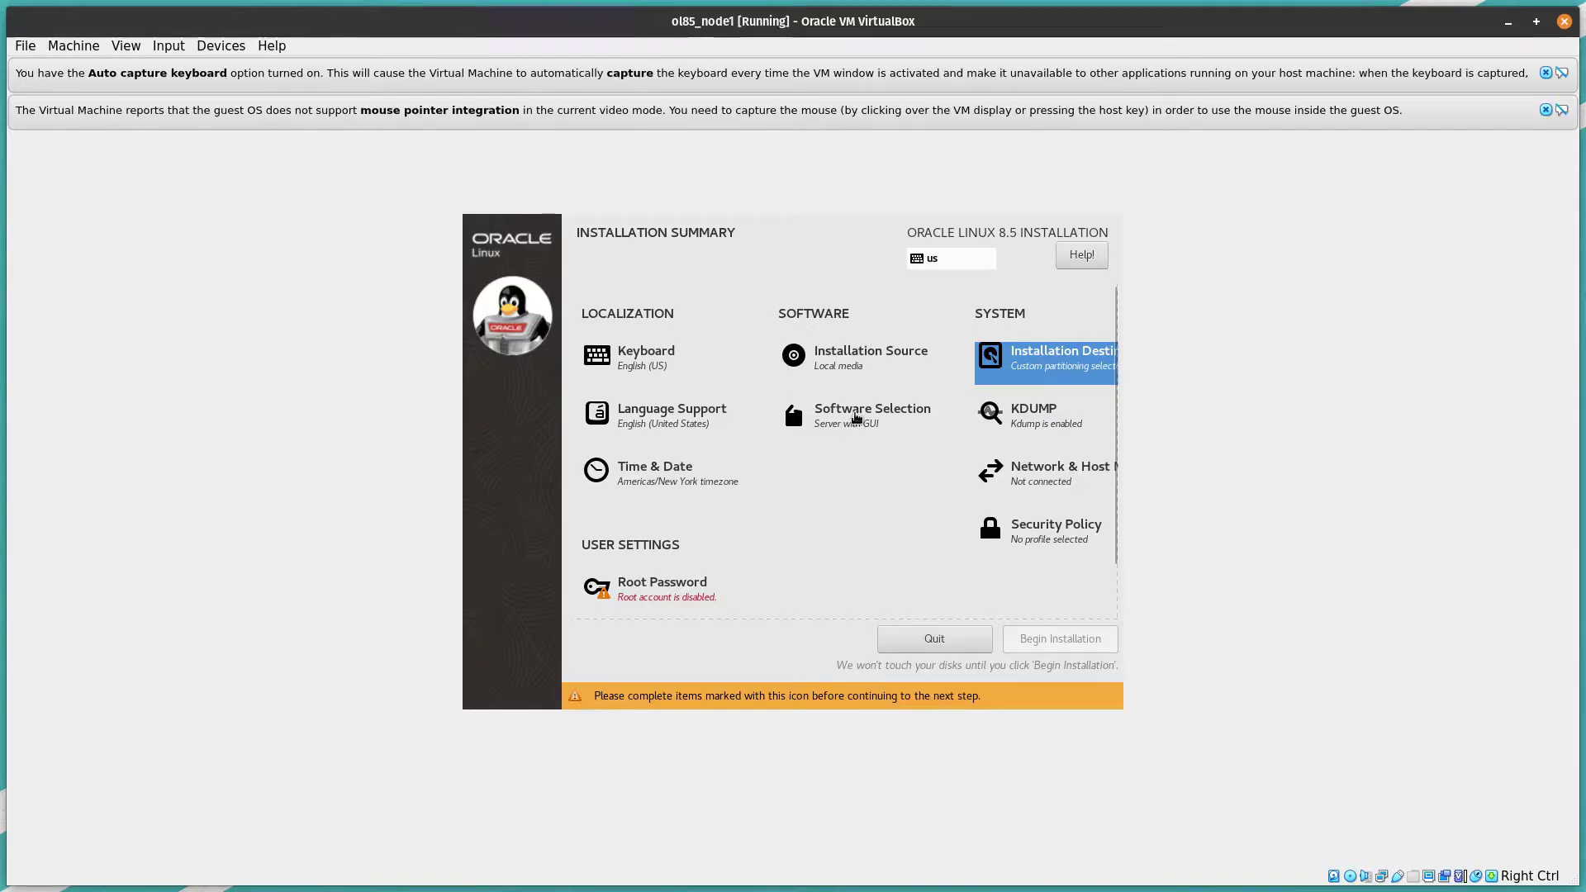
Step: Keep Server with GUI and add System Tools, Security Tools and RPM Development Tools
click(856, 417)
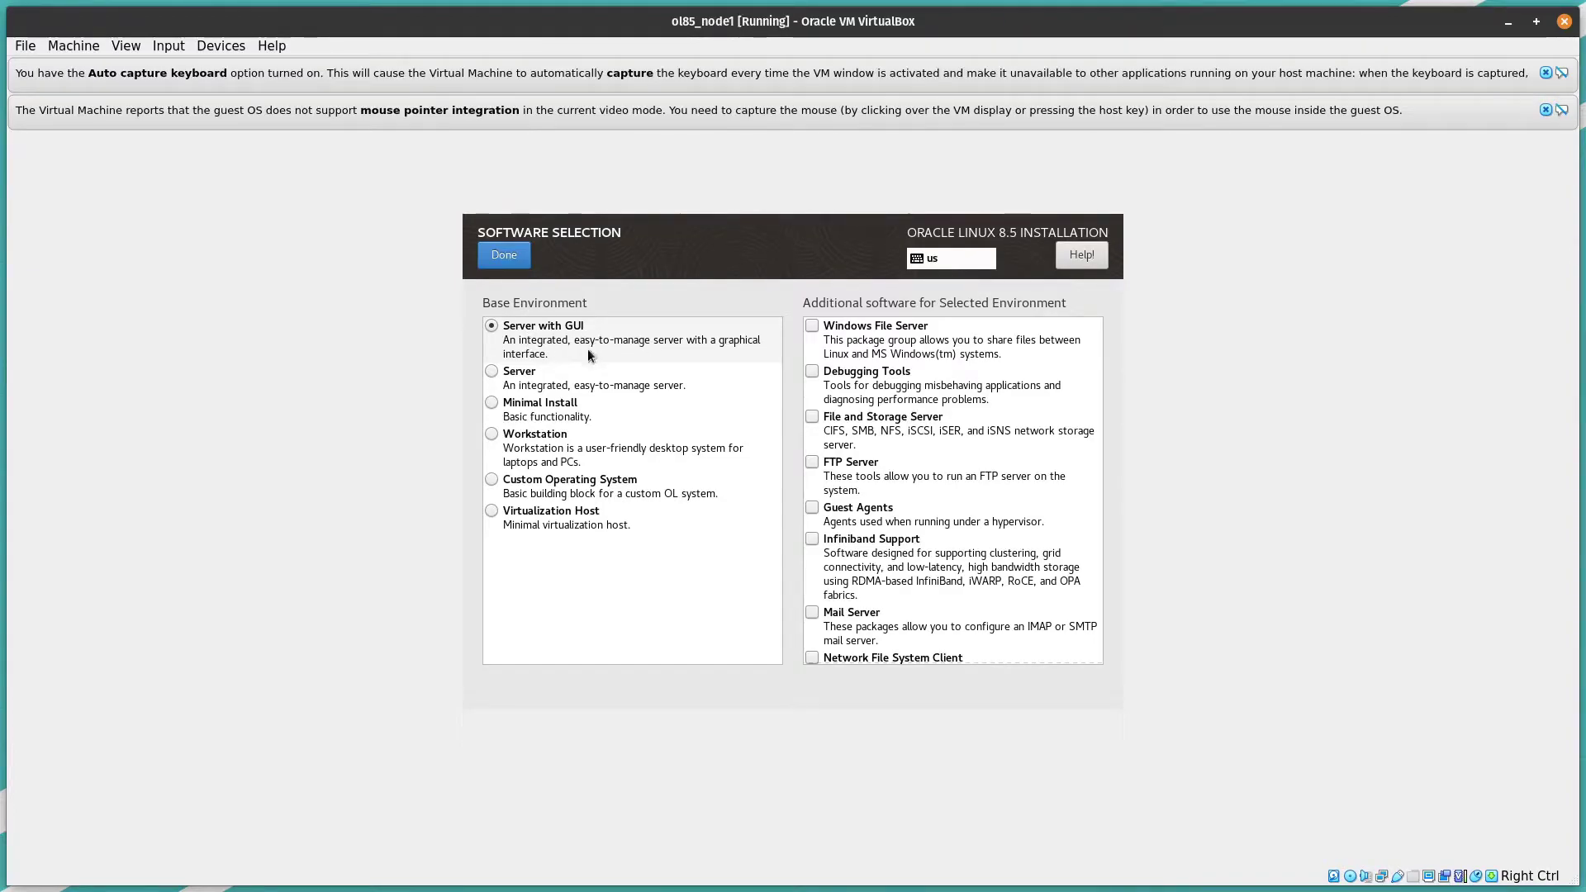
scroll(950, 534, down, 10)
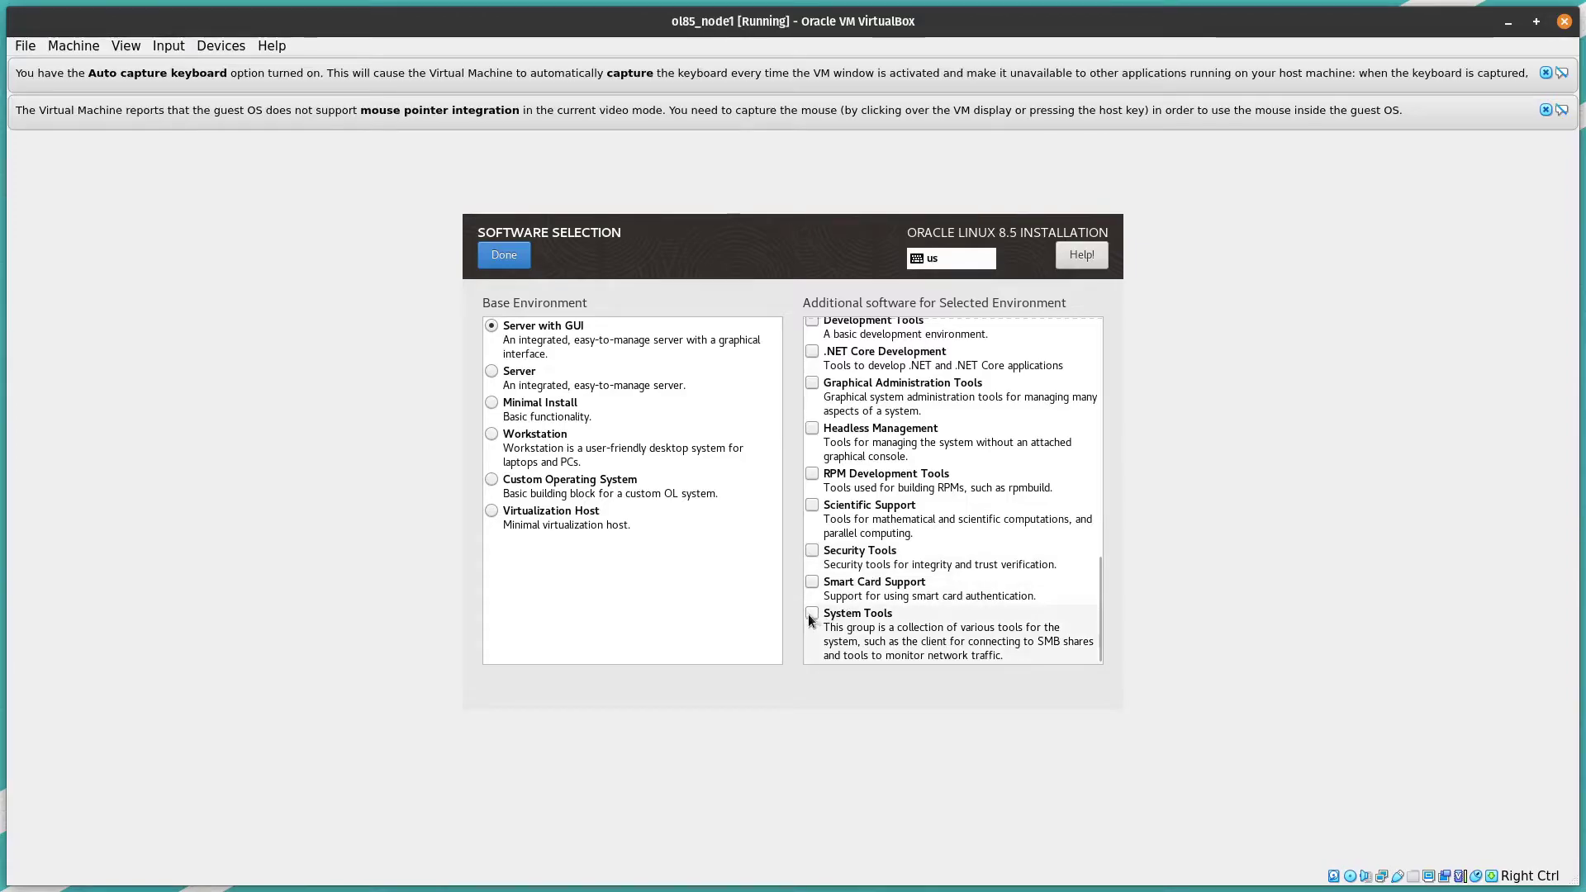
click(812, 618)
click(812, 615)
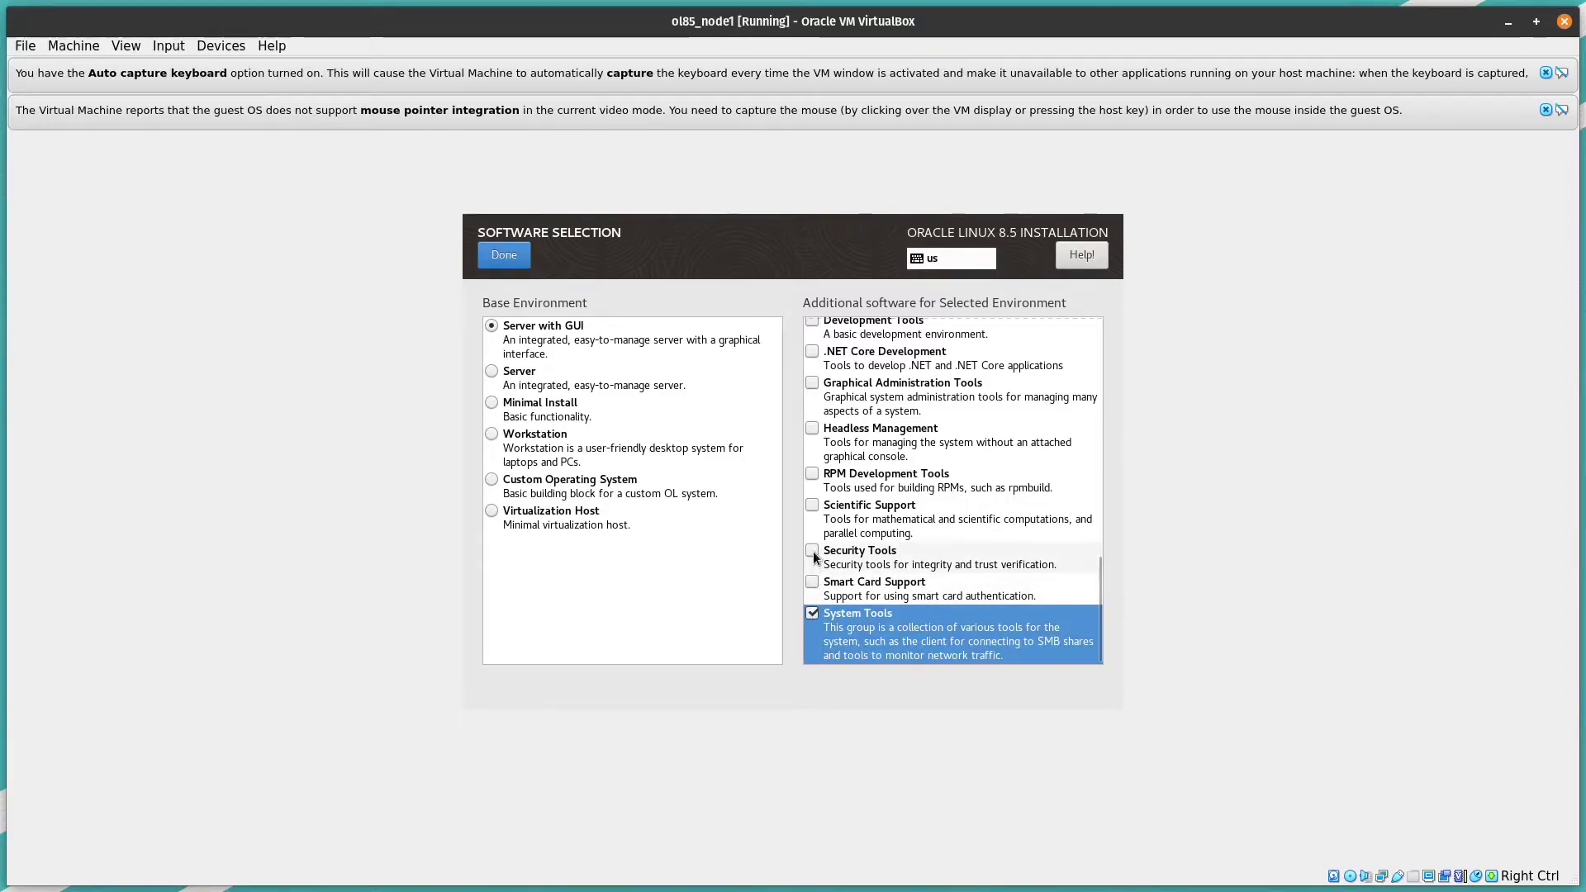
click(813, 550)
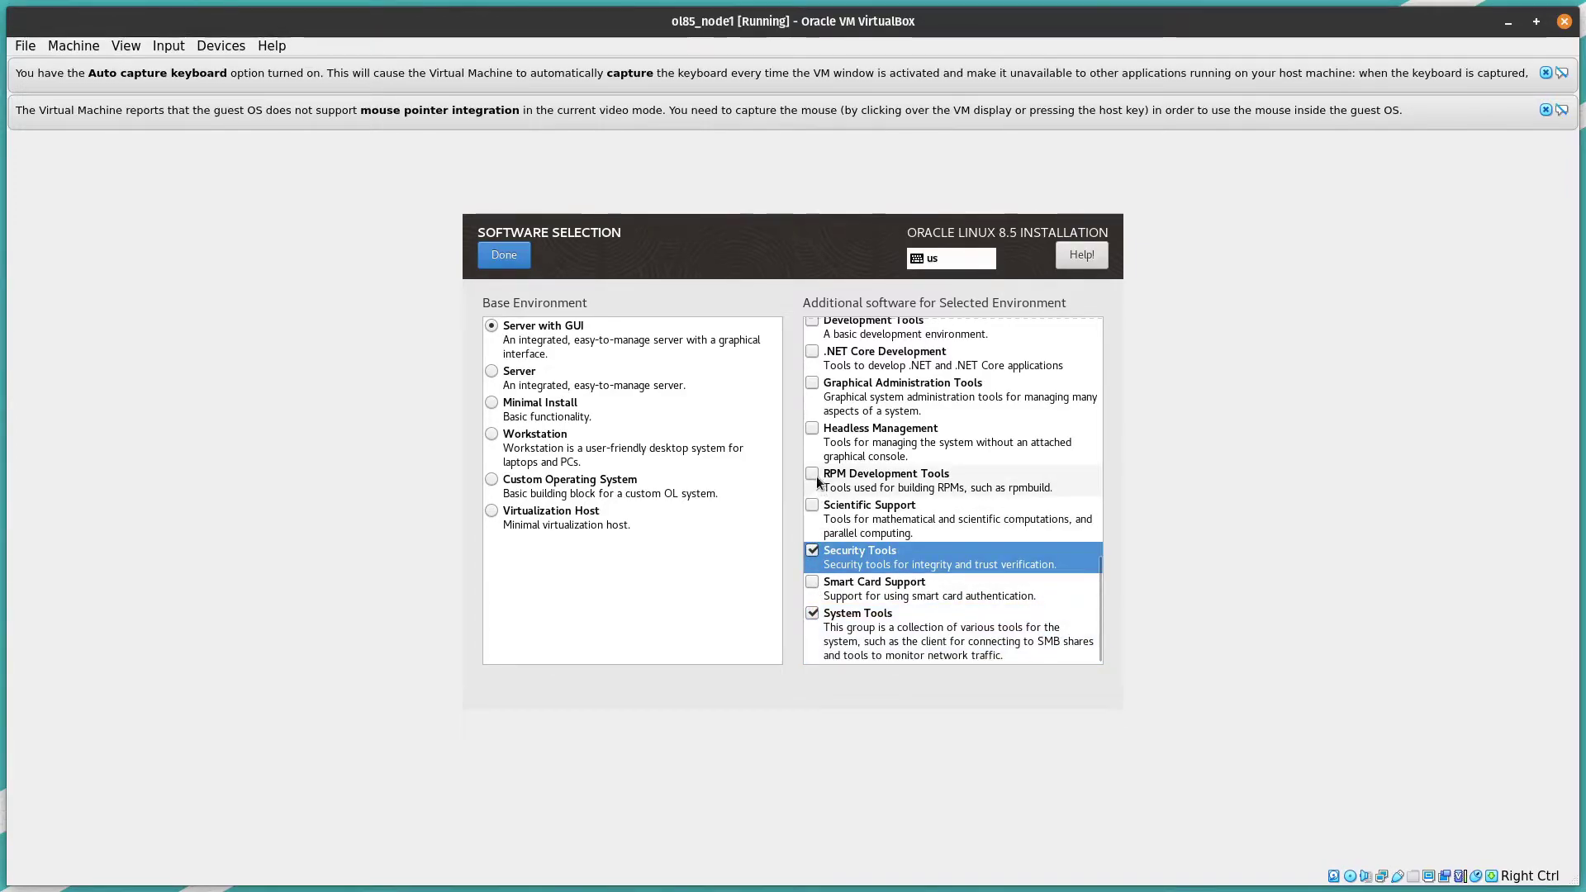
click(814, 475)
Step: Also add Graphical Administration Tools and Legacy UNIX Compatibility, leaving Development Tools unticked
scroll(884, 503, up, 2)
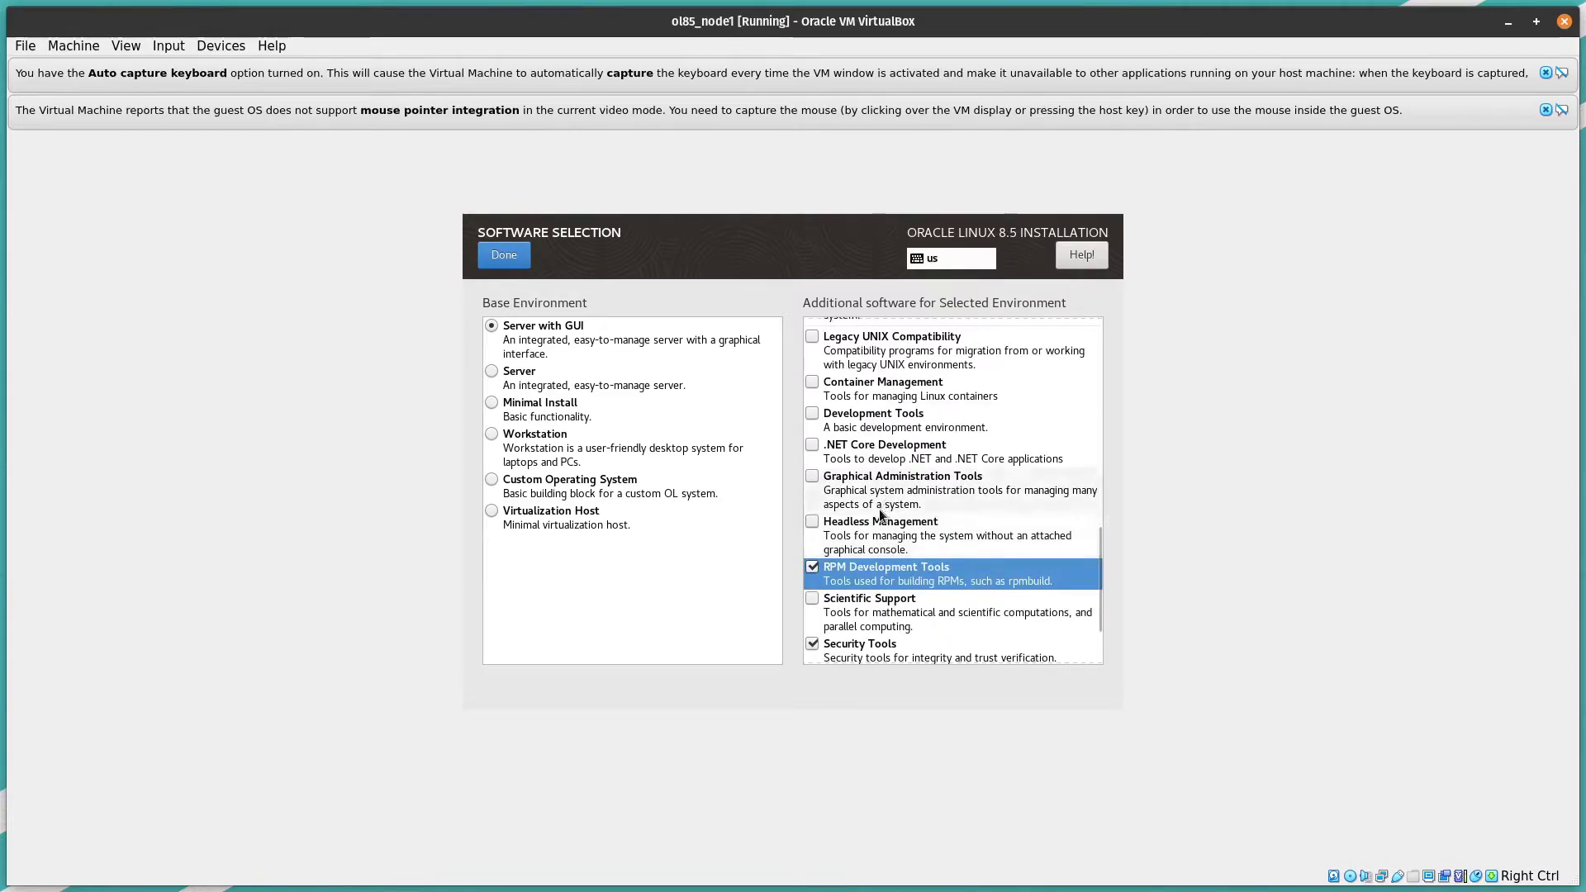
scroll(879, 511, down, 1)
scroll(880, 515, up, 2)
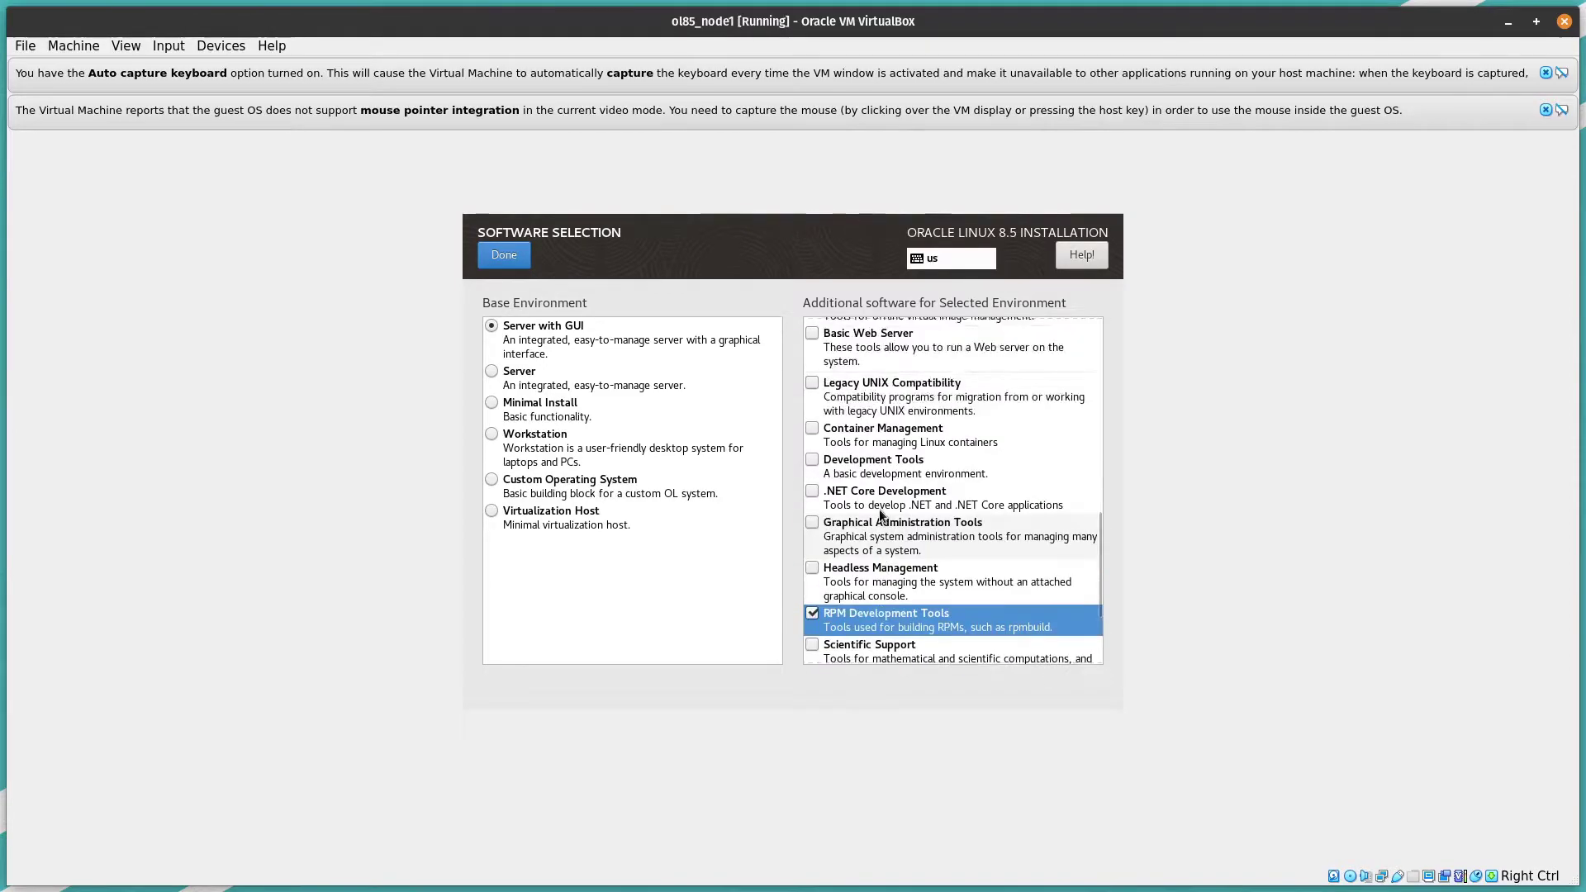
click(812, 522)
scroll(882, 541, up, 1)
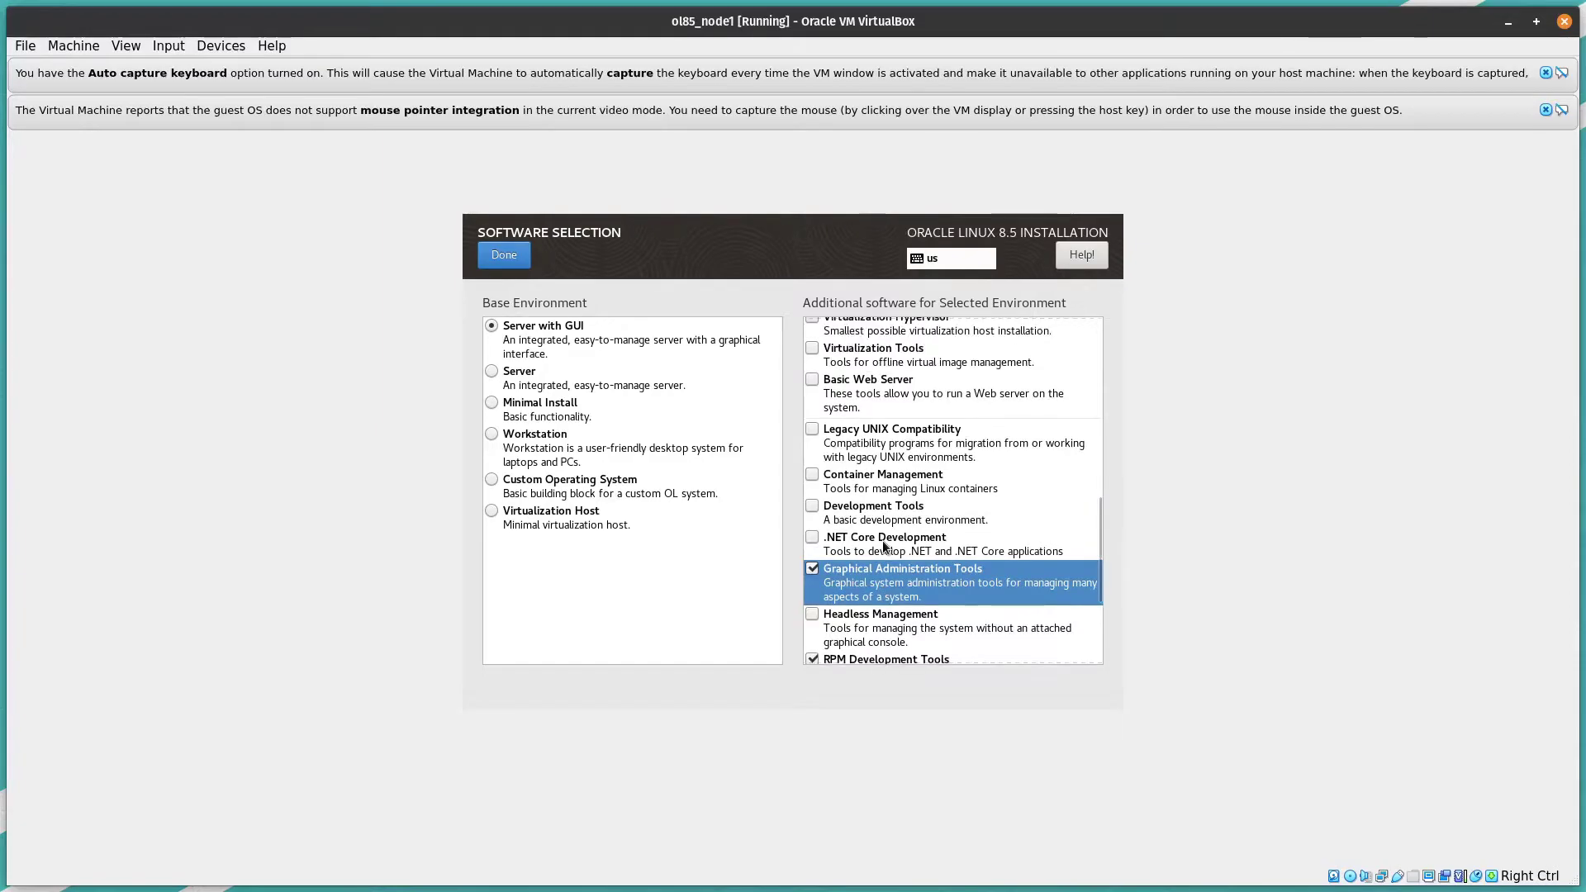
click(813, 506)
click(813, 506)
scroll(875, 520, up, 1)
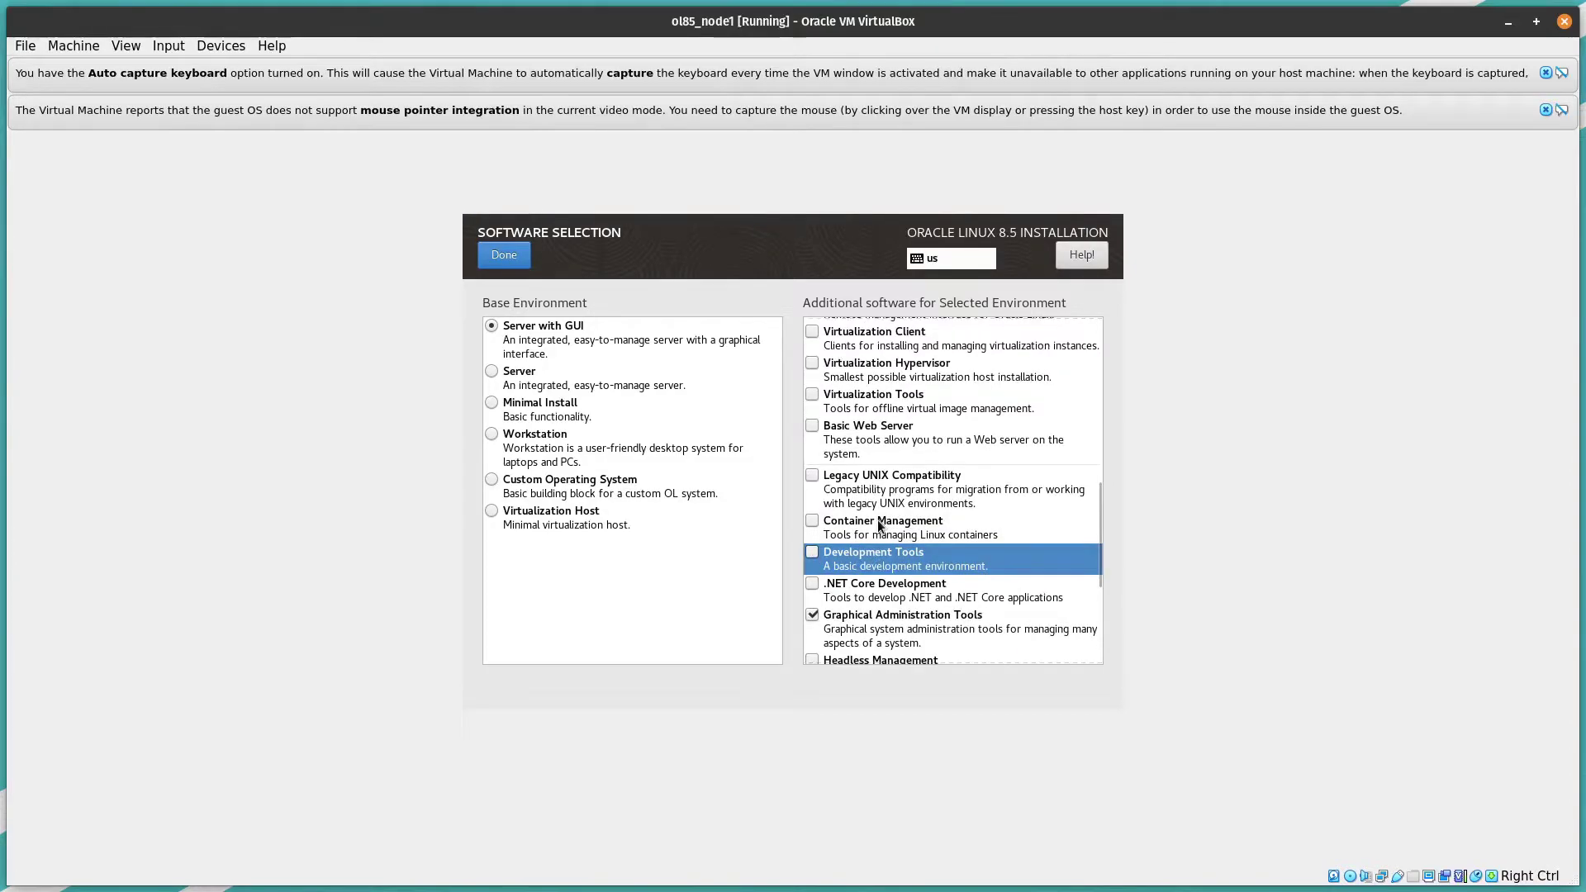
click(808, 477)
scroll(851, 497, up, 4)
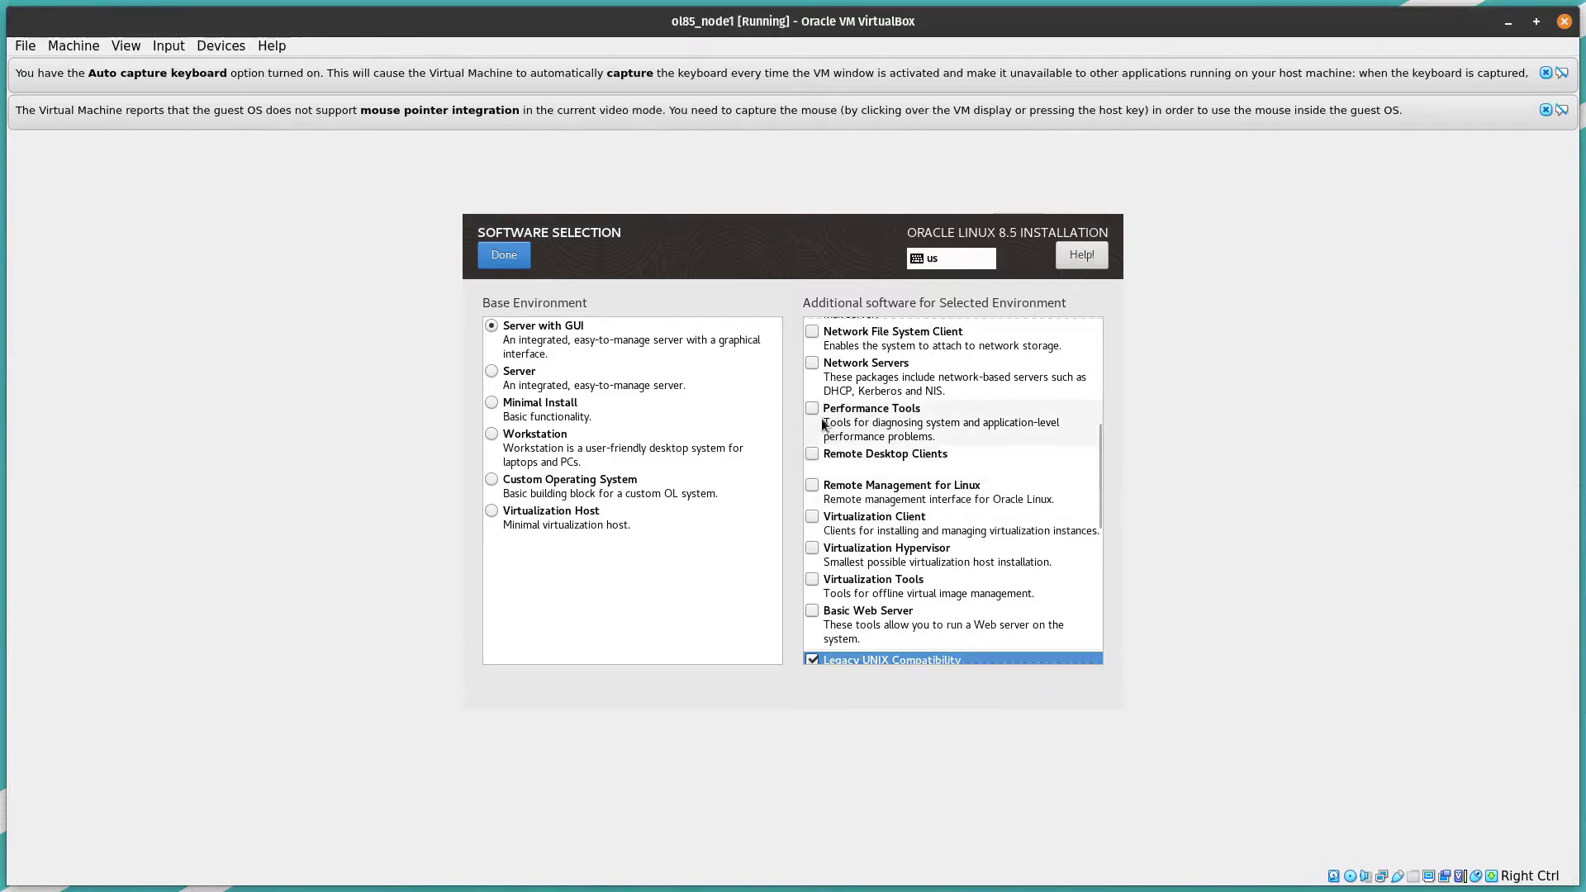
scroll(868, 461, up, 2)
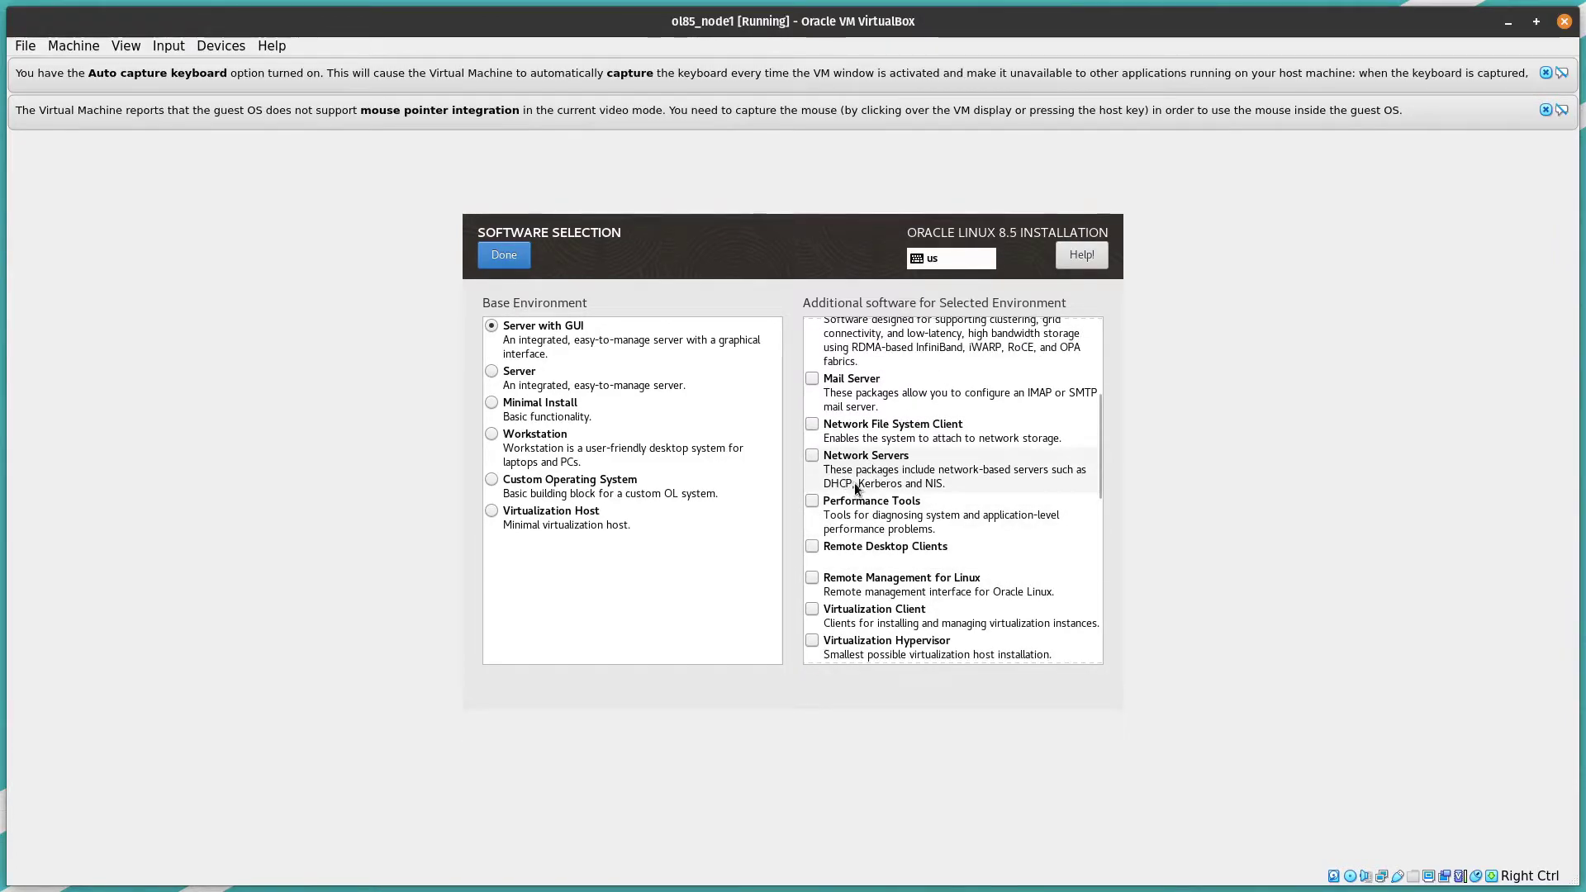
scroll(854, 484, up, 3)
scroll(860, 488, up, 2)
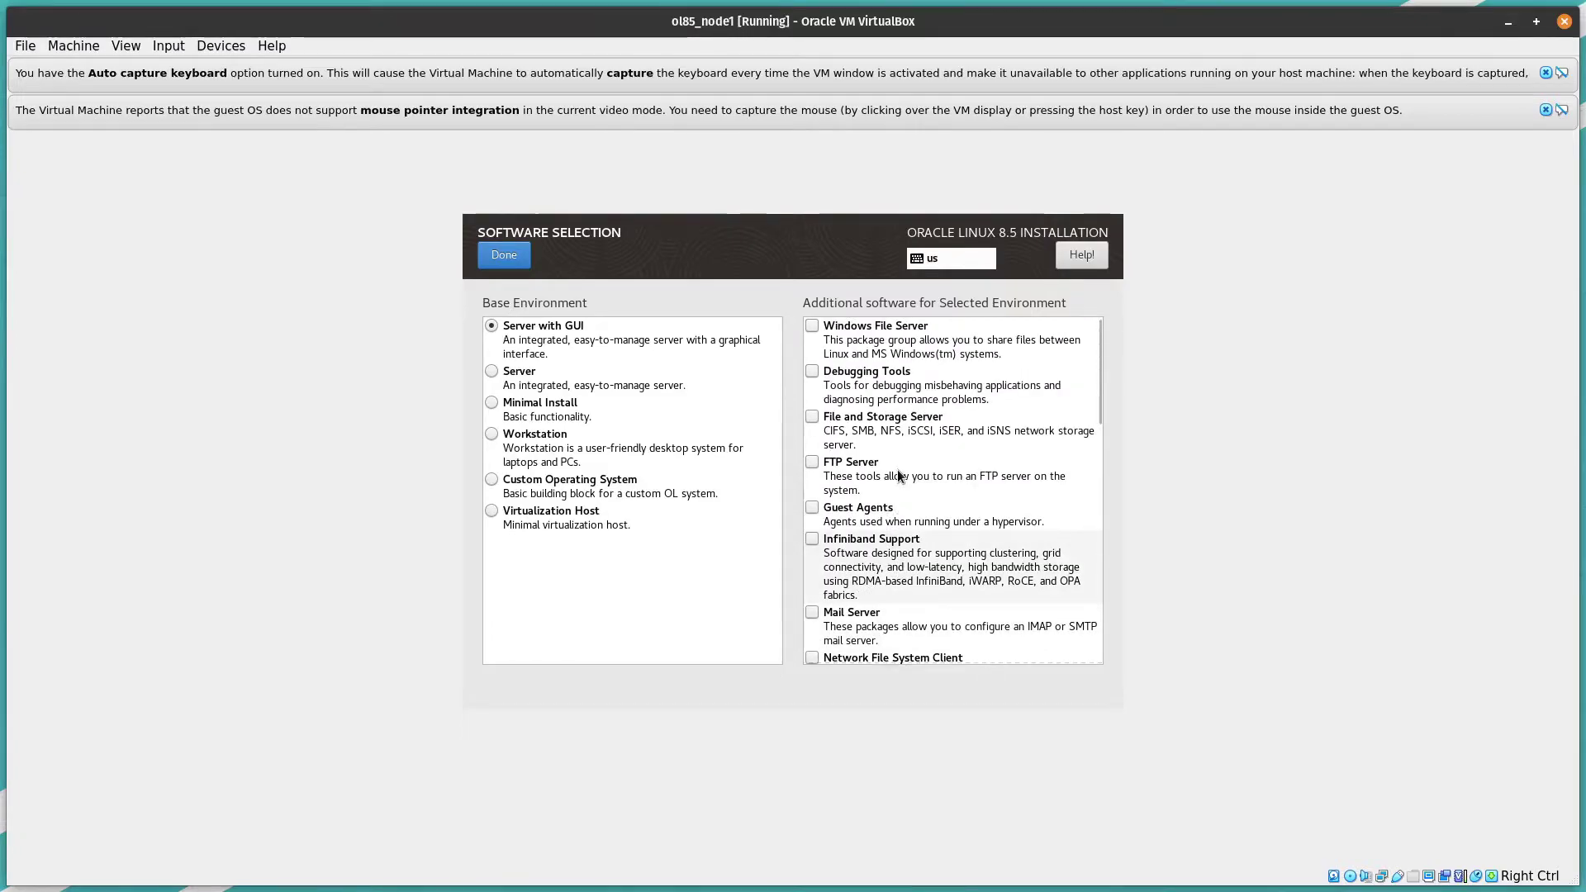
scroll(855, 467, down, 8)
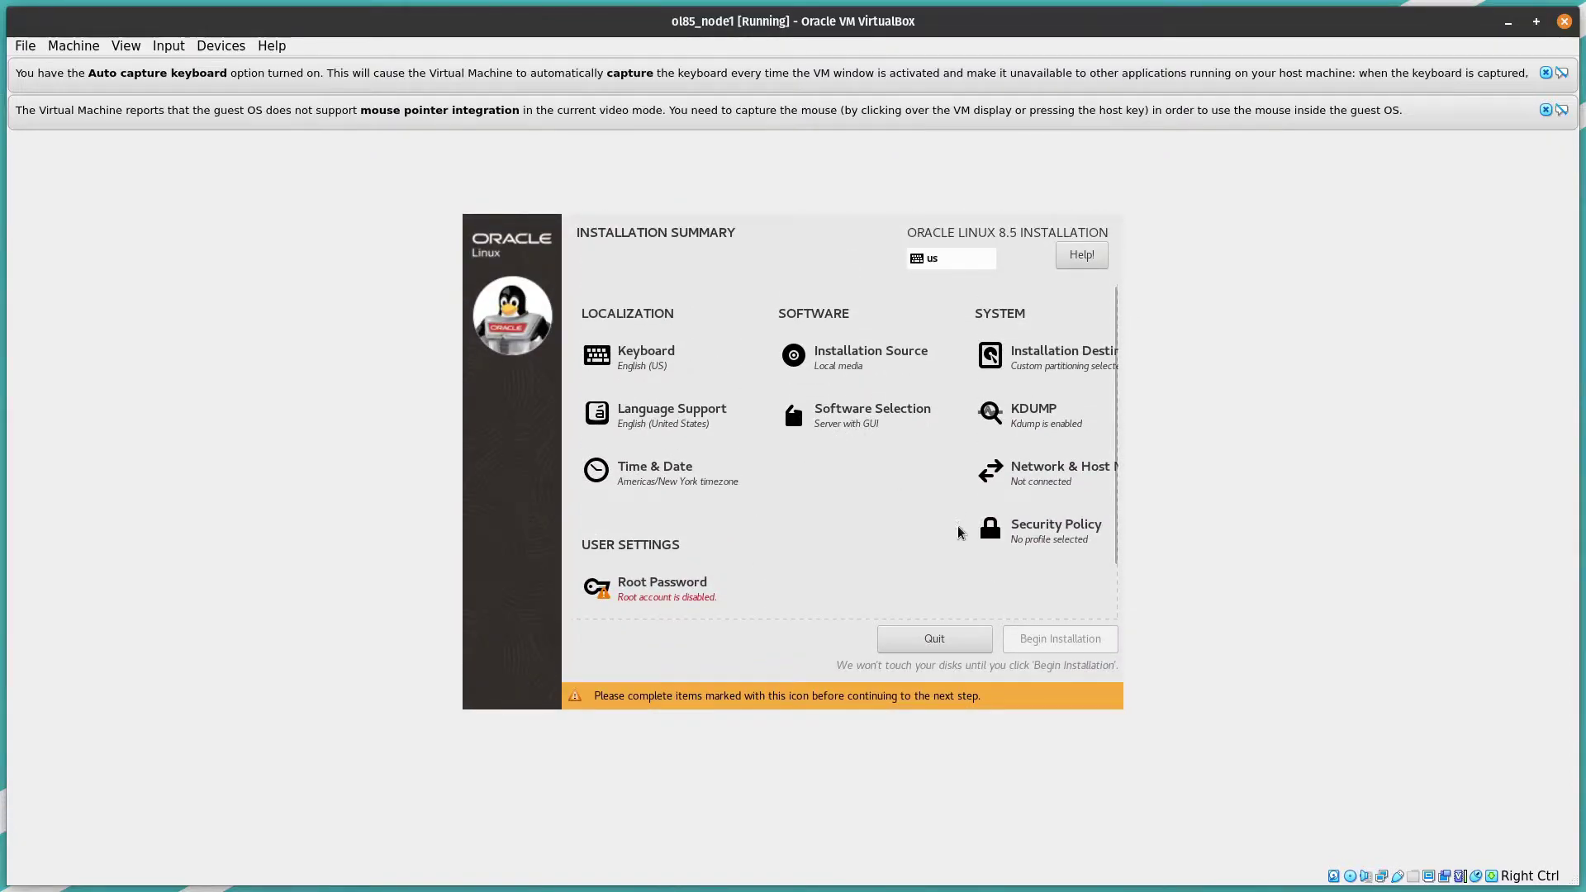
Step: Replace localhost.localdomain with host name rac1.racdomain.com and apply it
click(1032, 487)
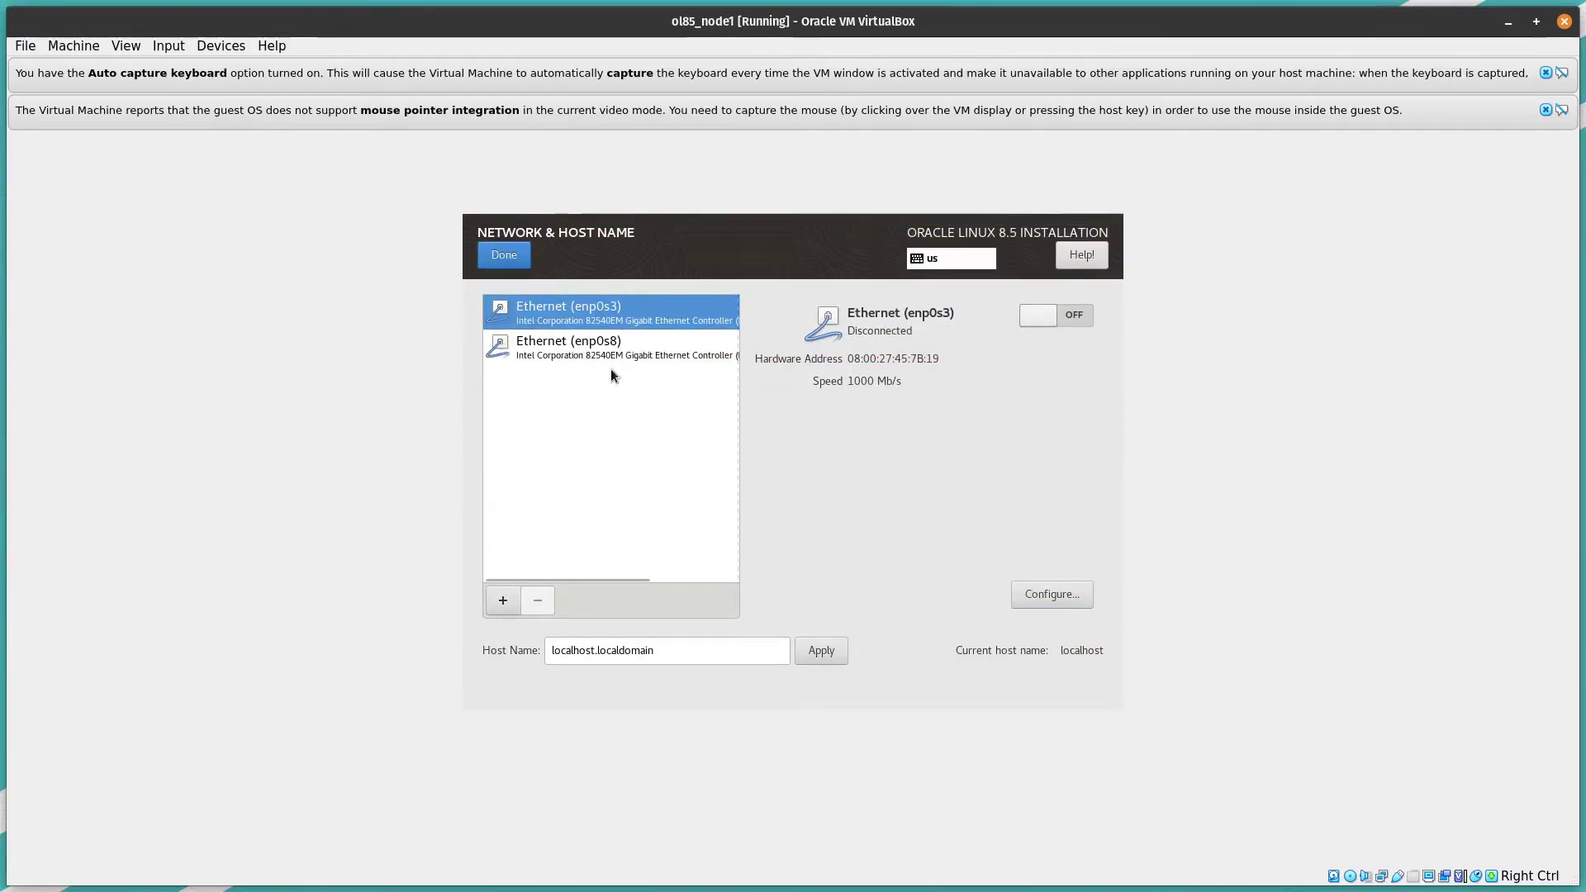
click(597, 650)
double_click(553, 650)
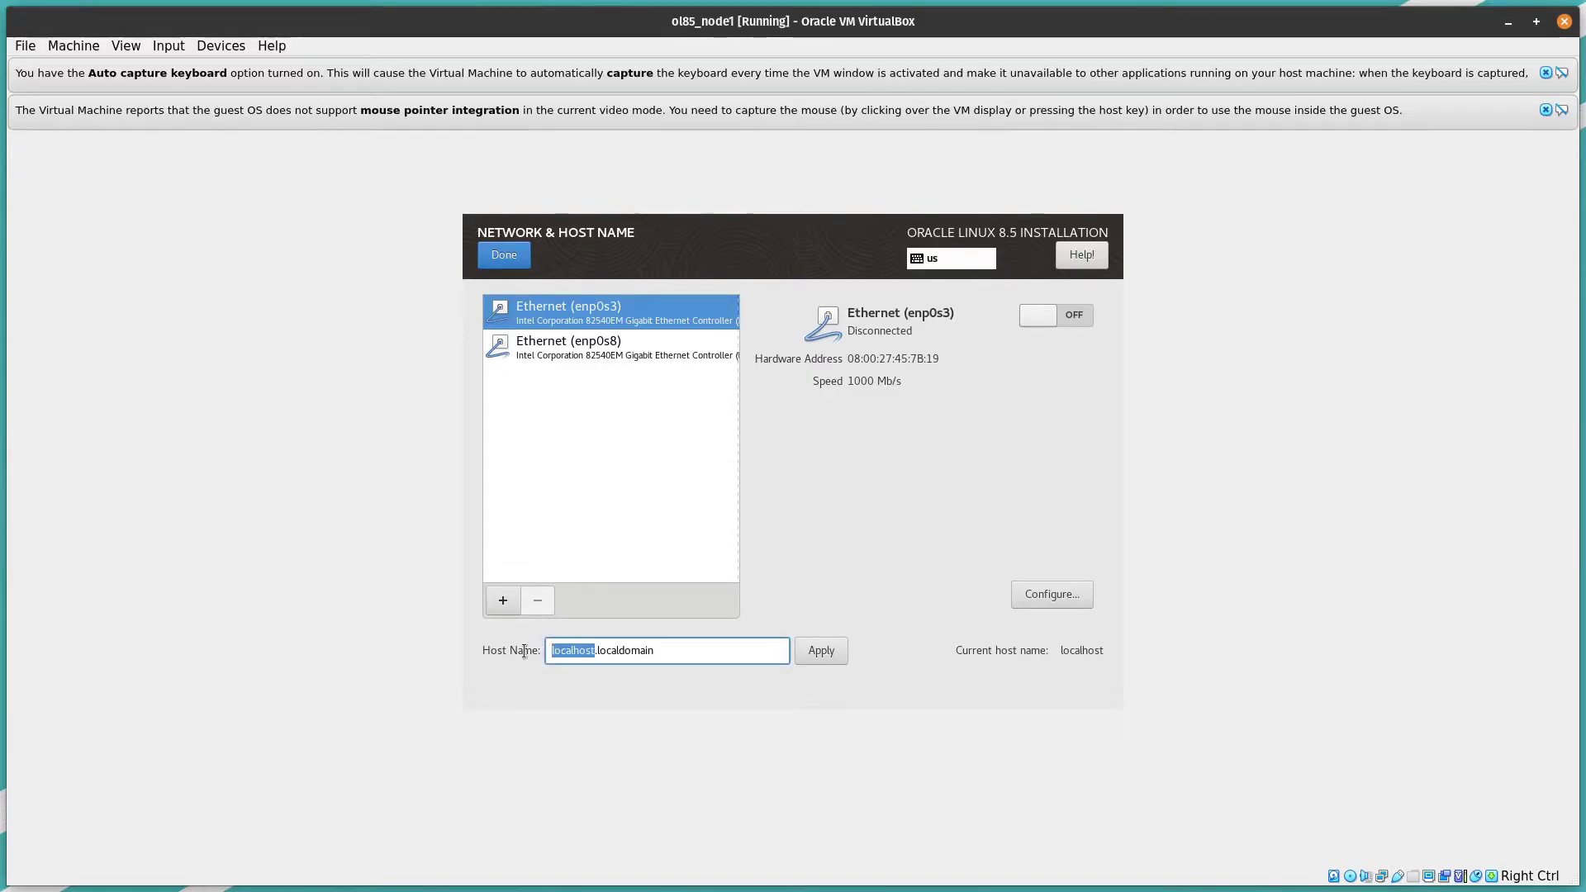
text(c1)
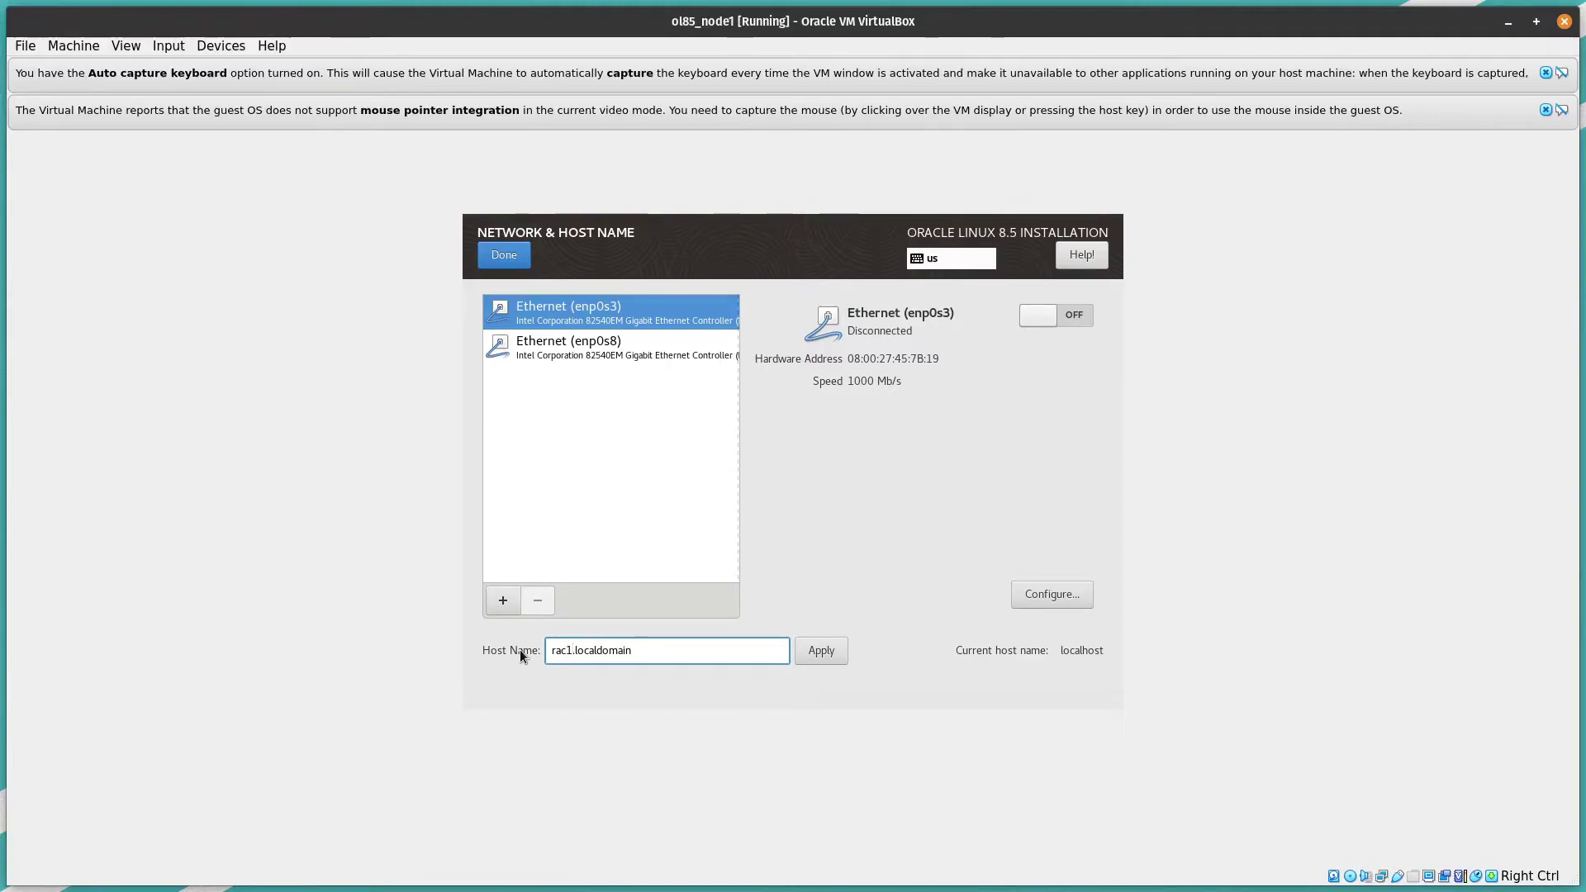
key(shift+Right)
key(shift+Right)
key(shift+Right)
key(shift+Right)
key(shift+Right)
key(shift+Right)
key(shift+Right)
key(shift+Right)
key(shift+Right)
key(shift+Right)
key(shift+Right)
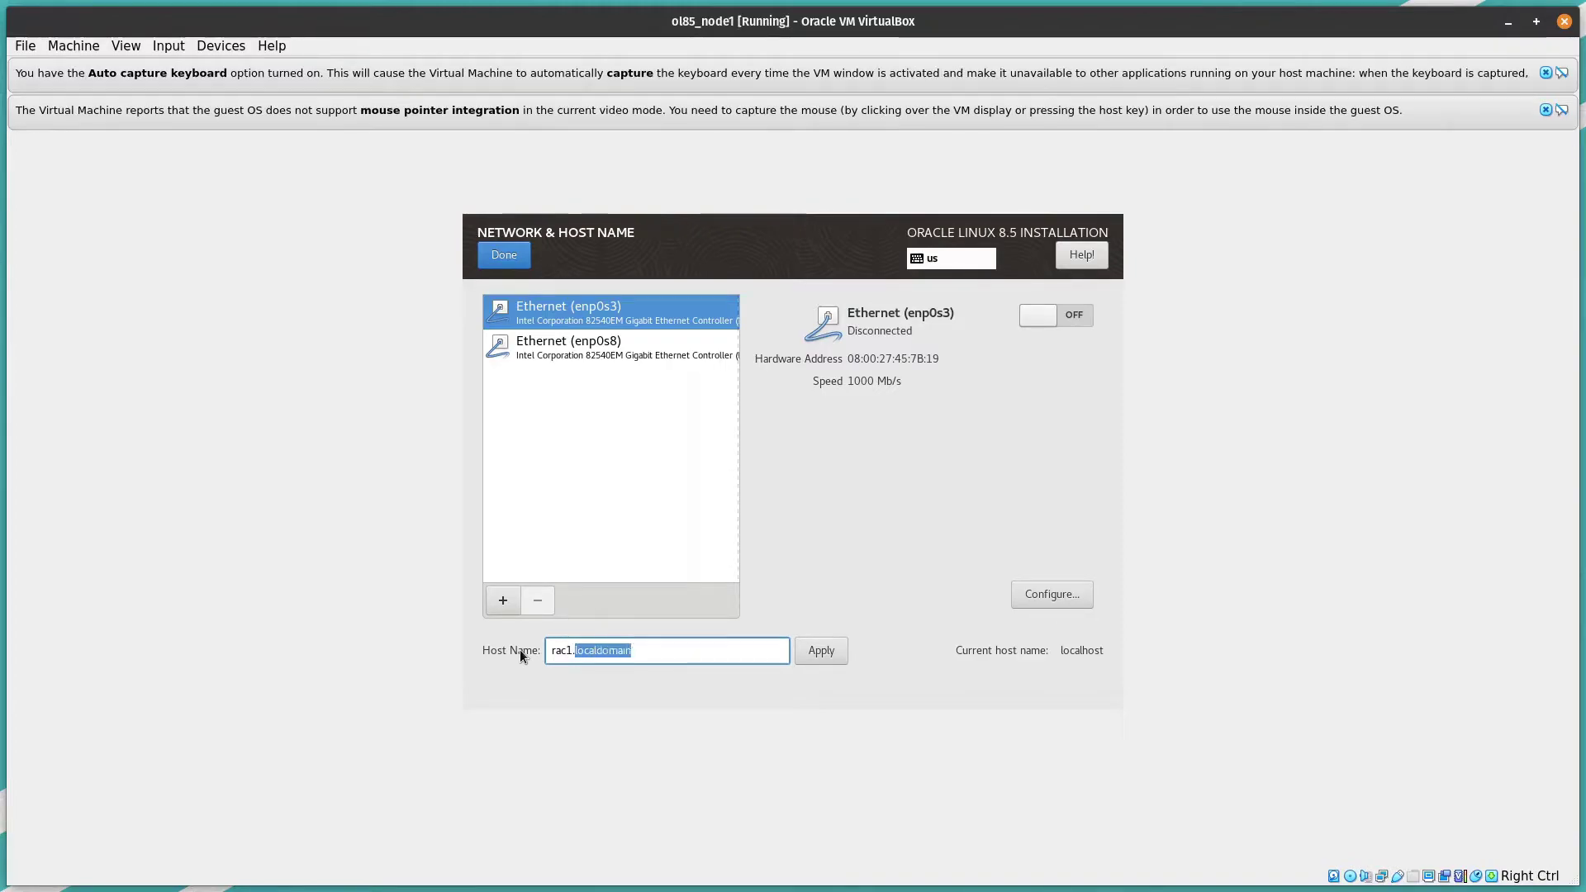
text(racd)
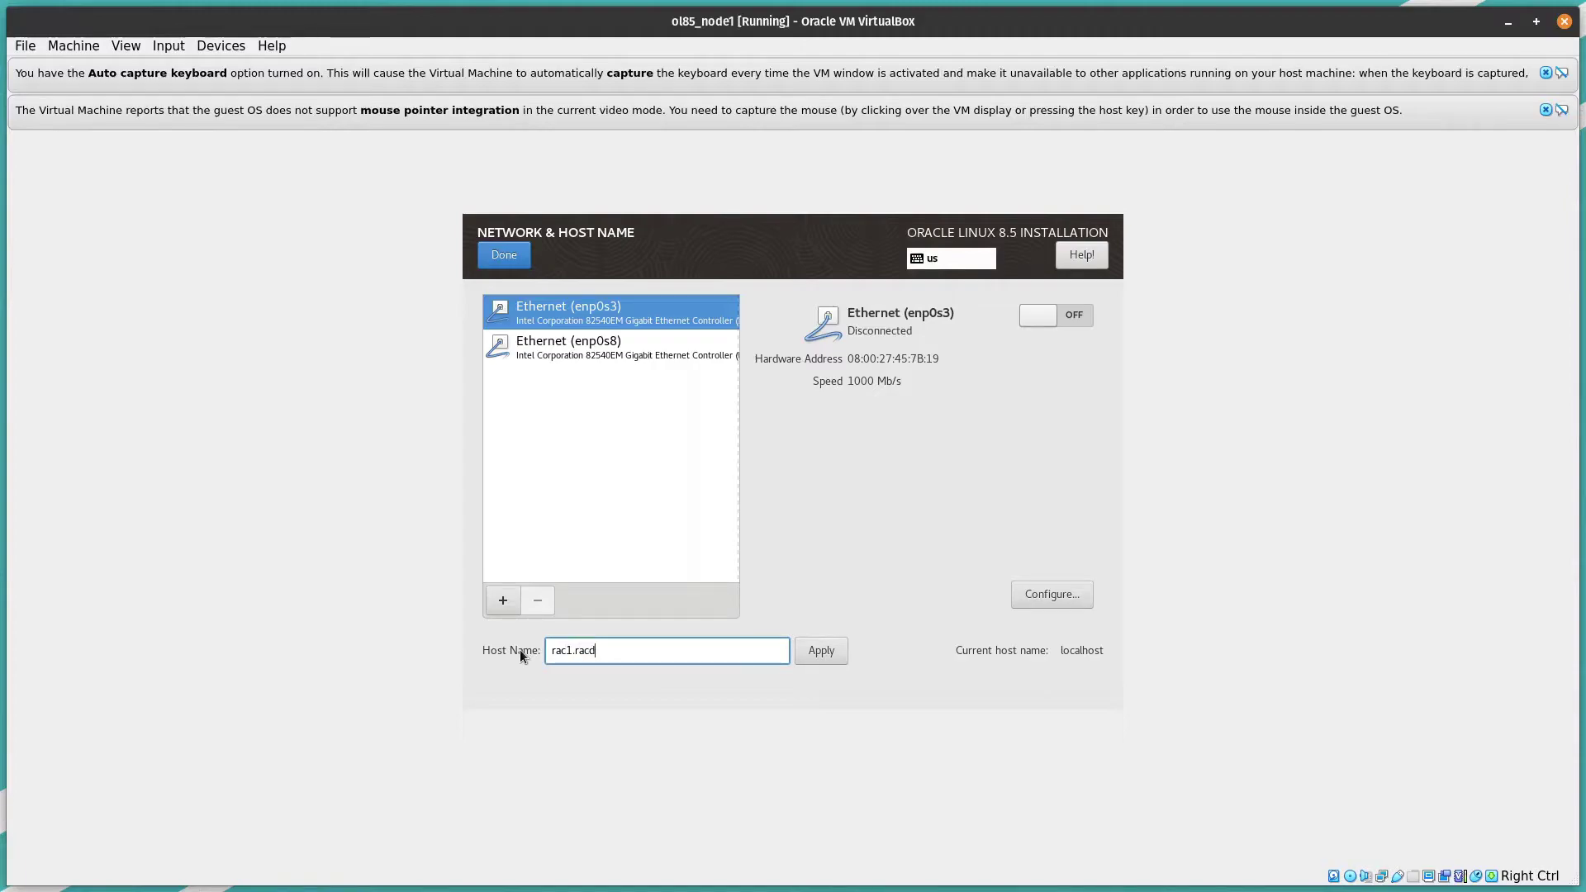
text(omain.com)
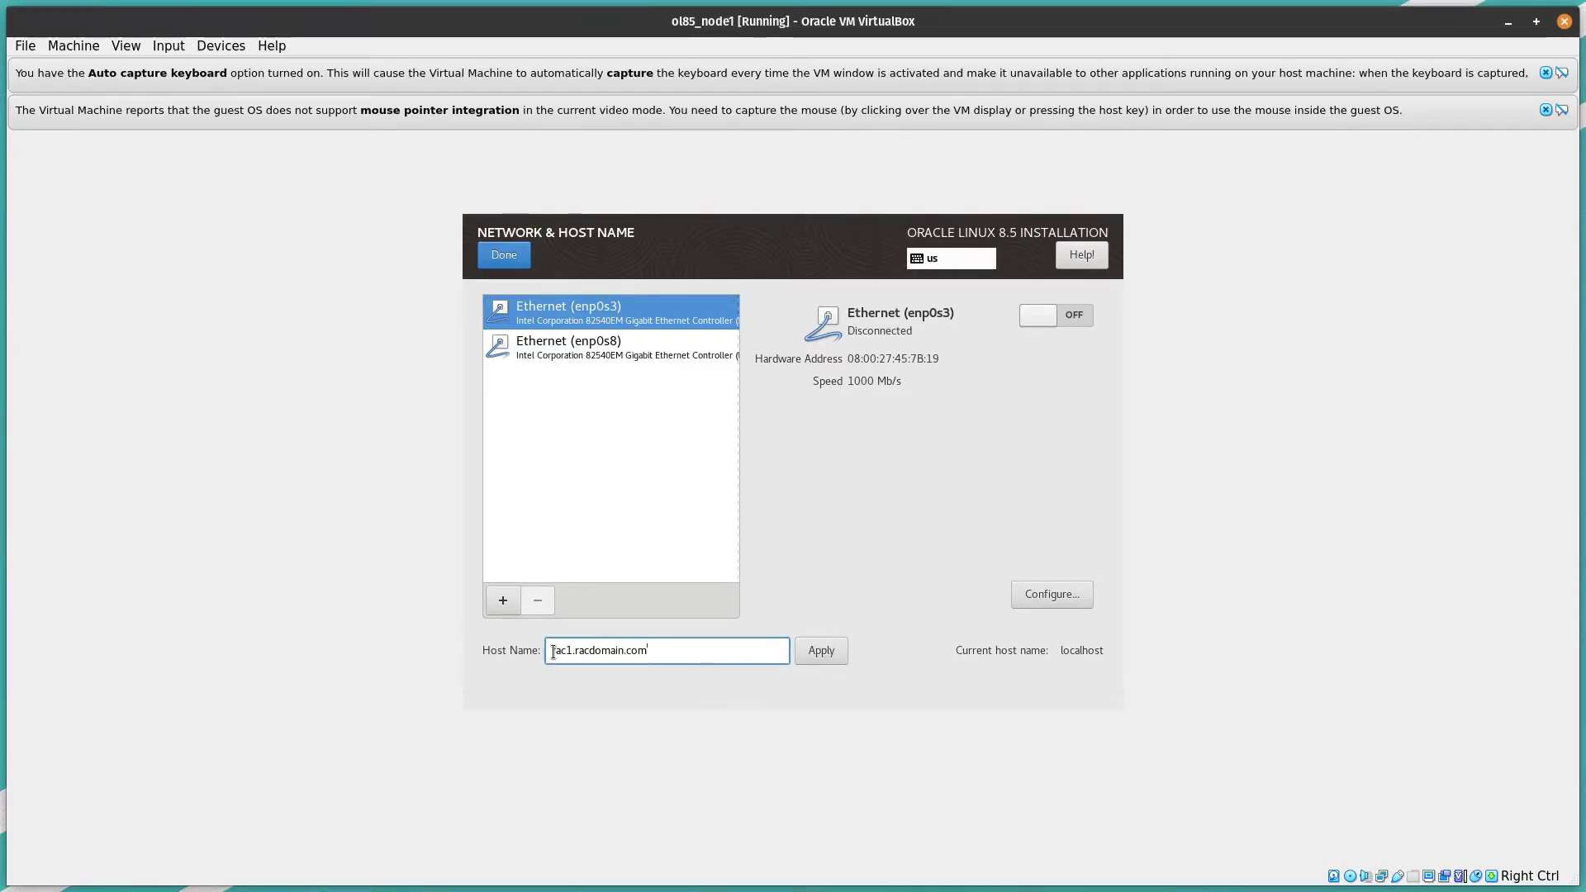
click(804, 658)
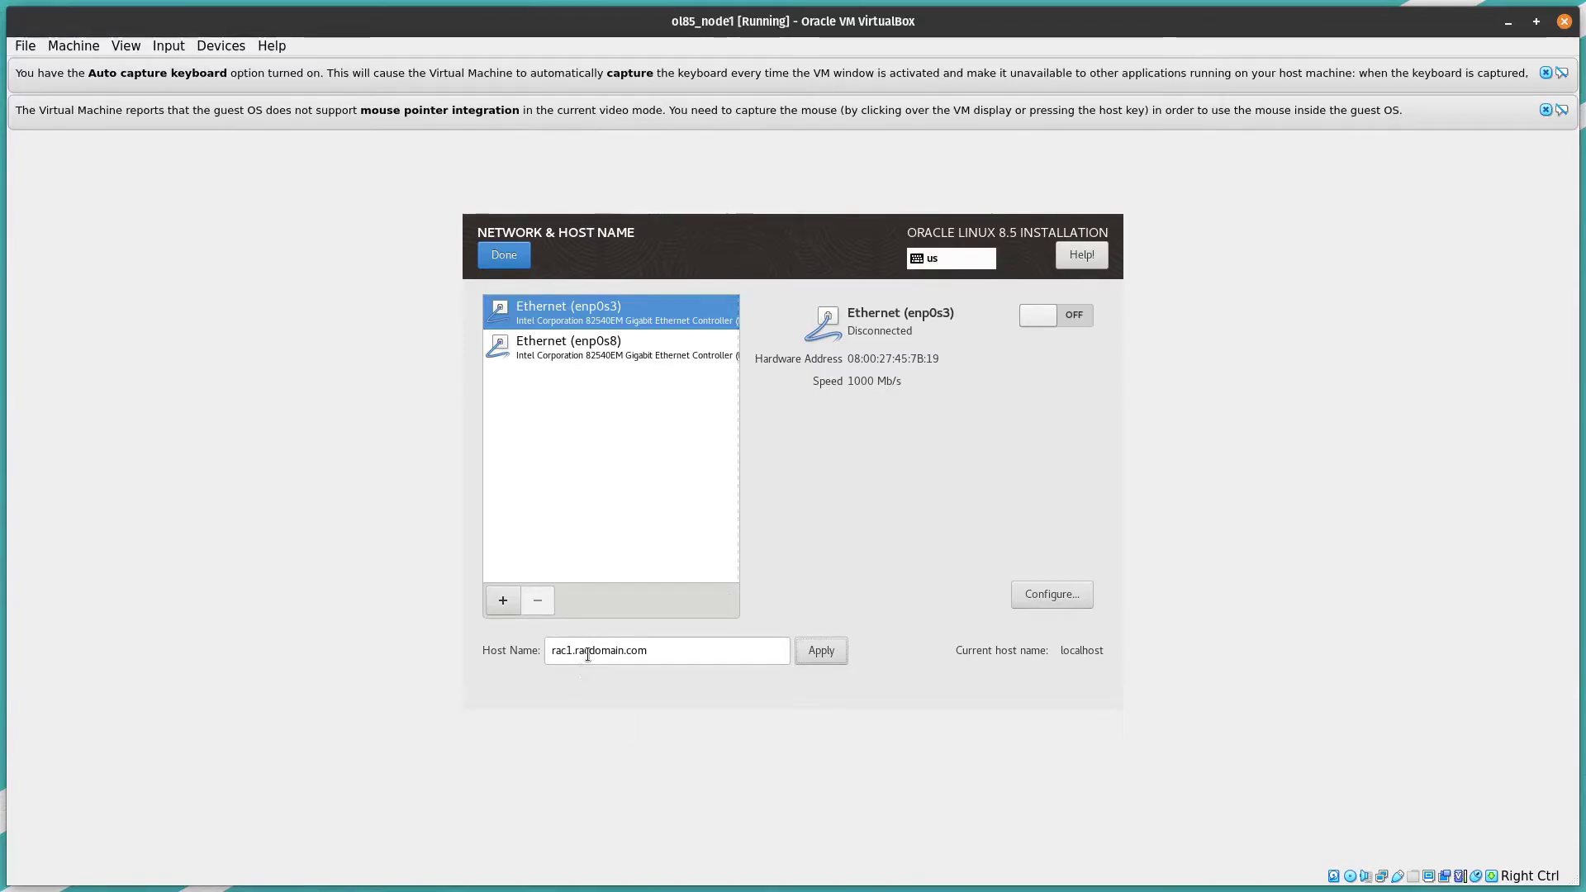
click(805, 655)
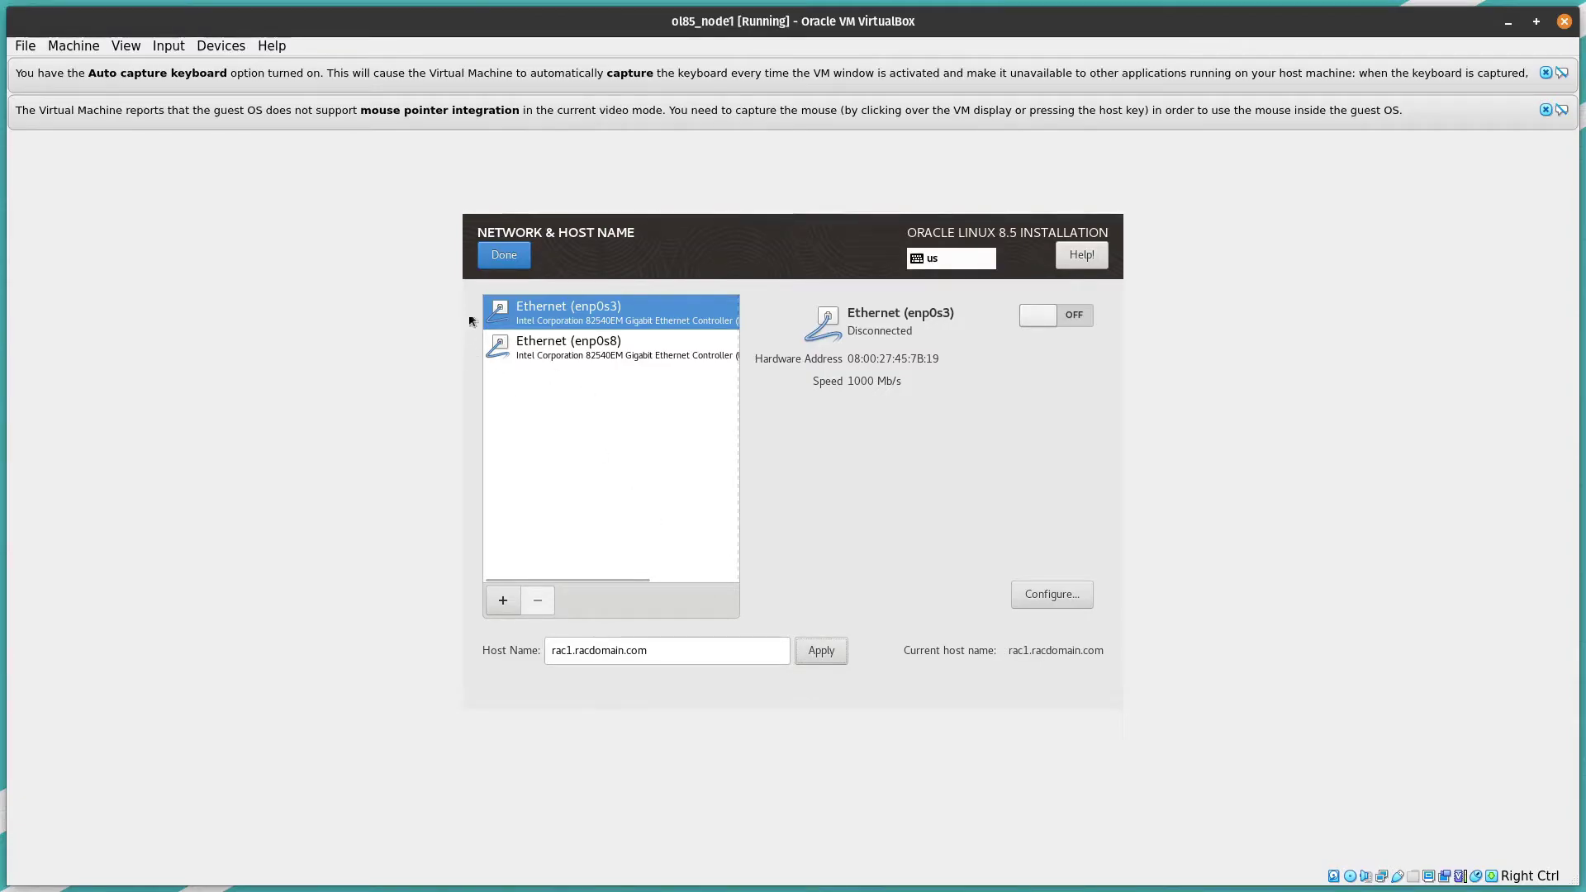
click(507, 252)
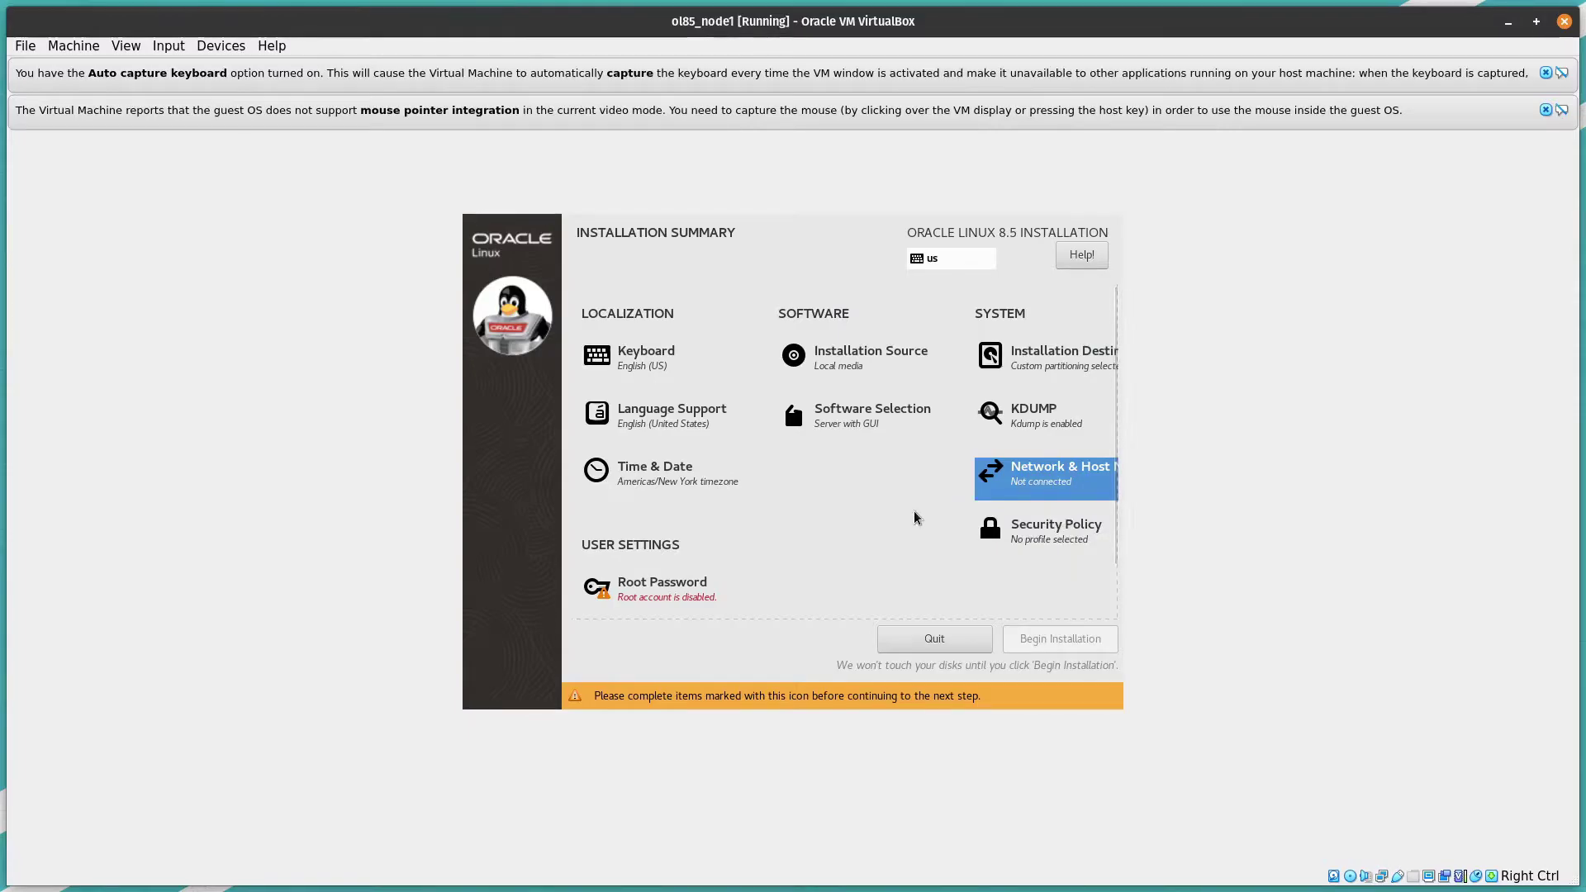
scroll(719, 545, down, 3)
Step: Set and confirm the root password, accepting the weak-password warning
click(719, 543)
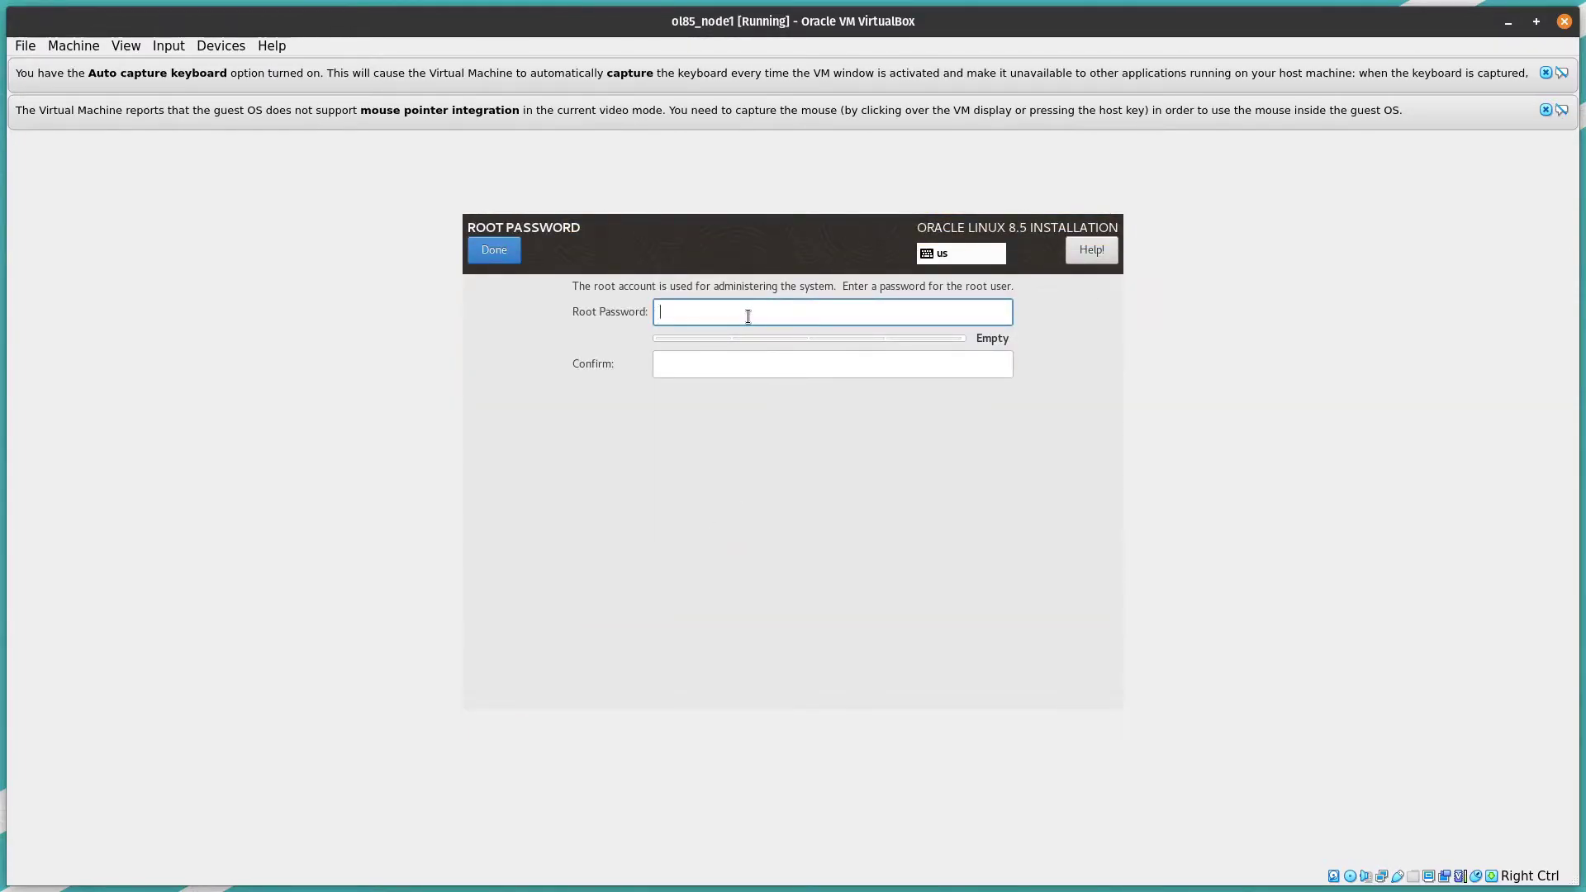
text(••••••••)
key(Tab)
text(••••••••)
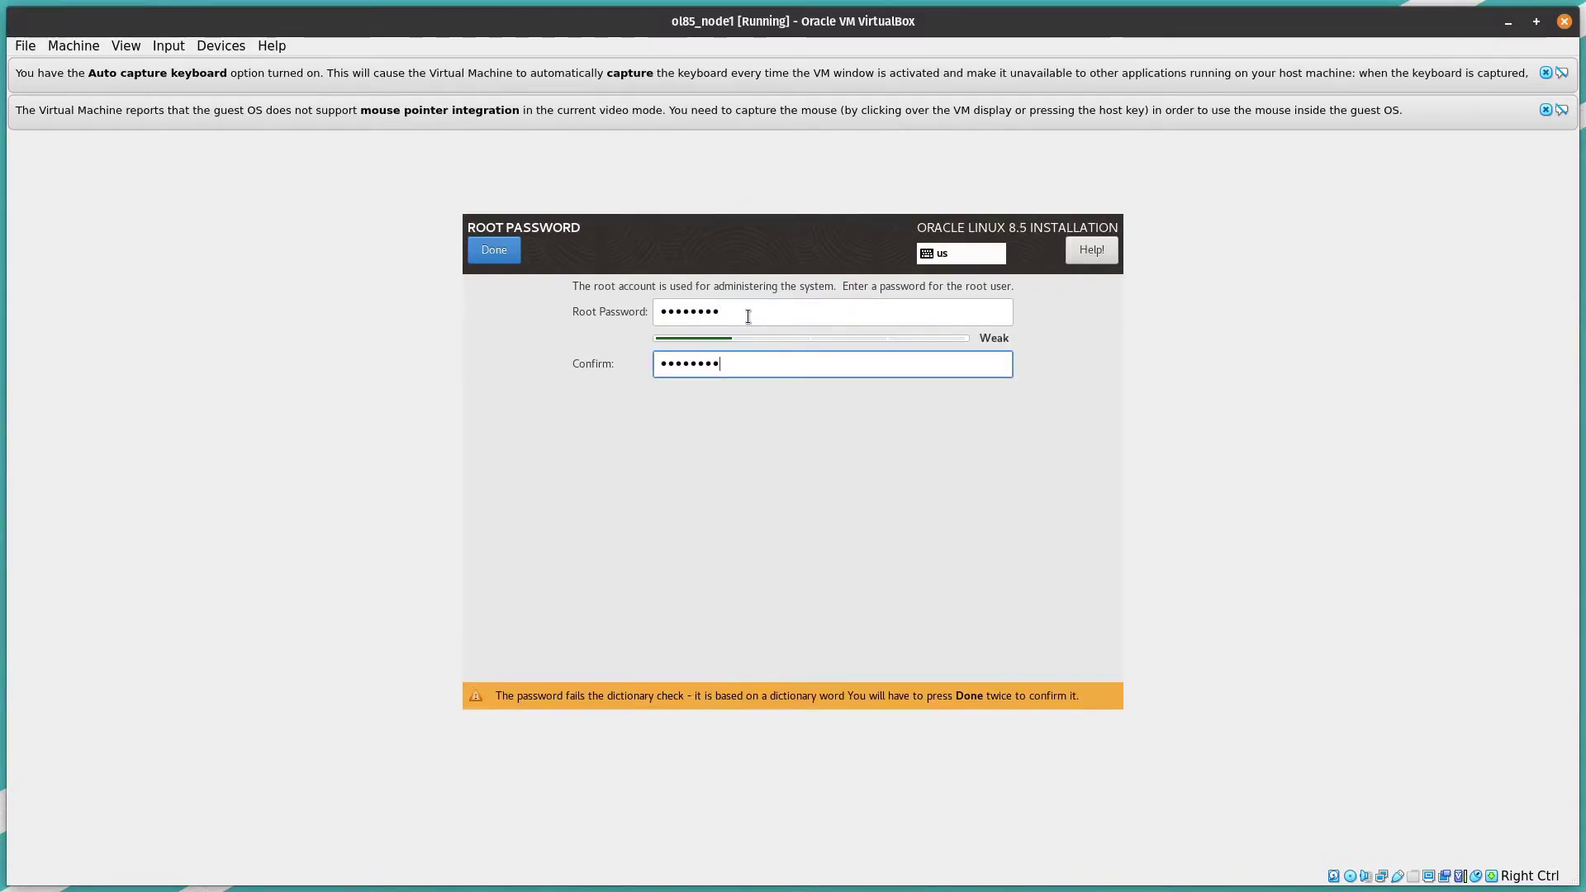
click(489, 248)
click(493, 247)
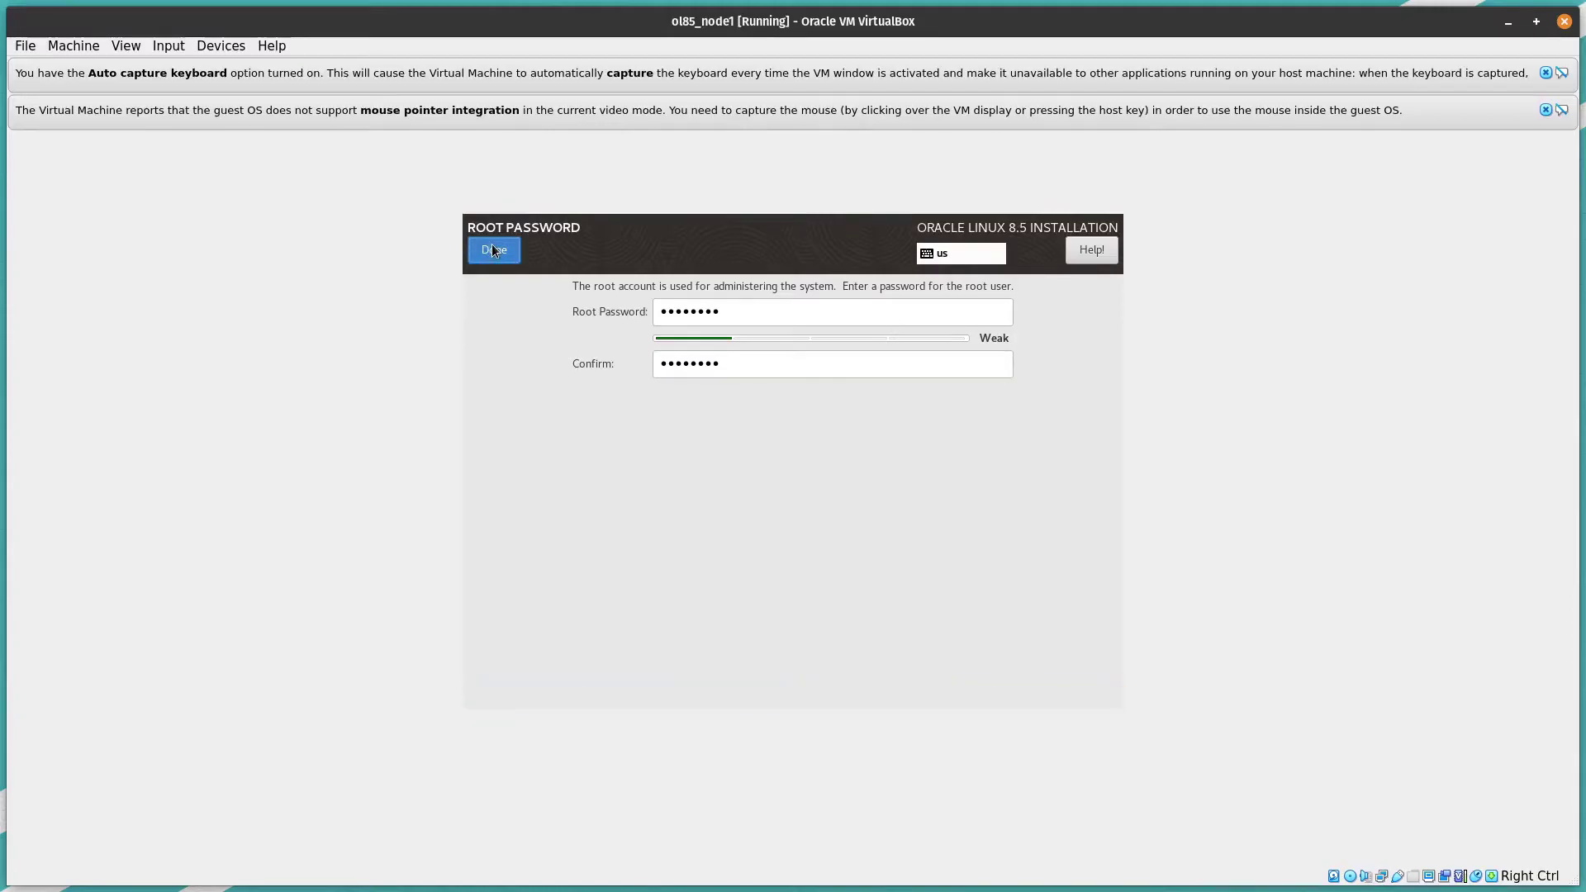
Step: Create the administrator user admin with a confirmed password, accepting the weak-password warning
click(656, 609)
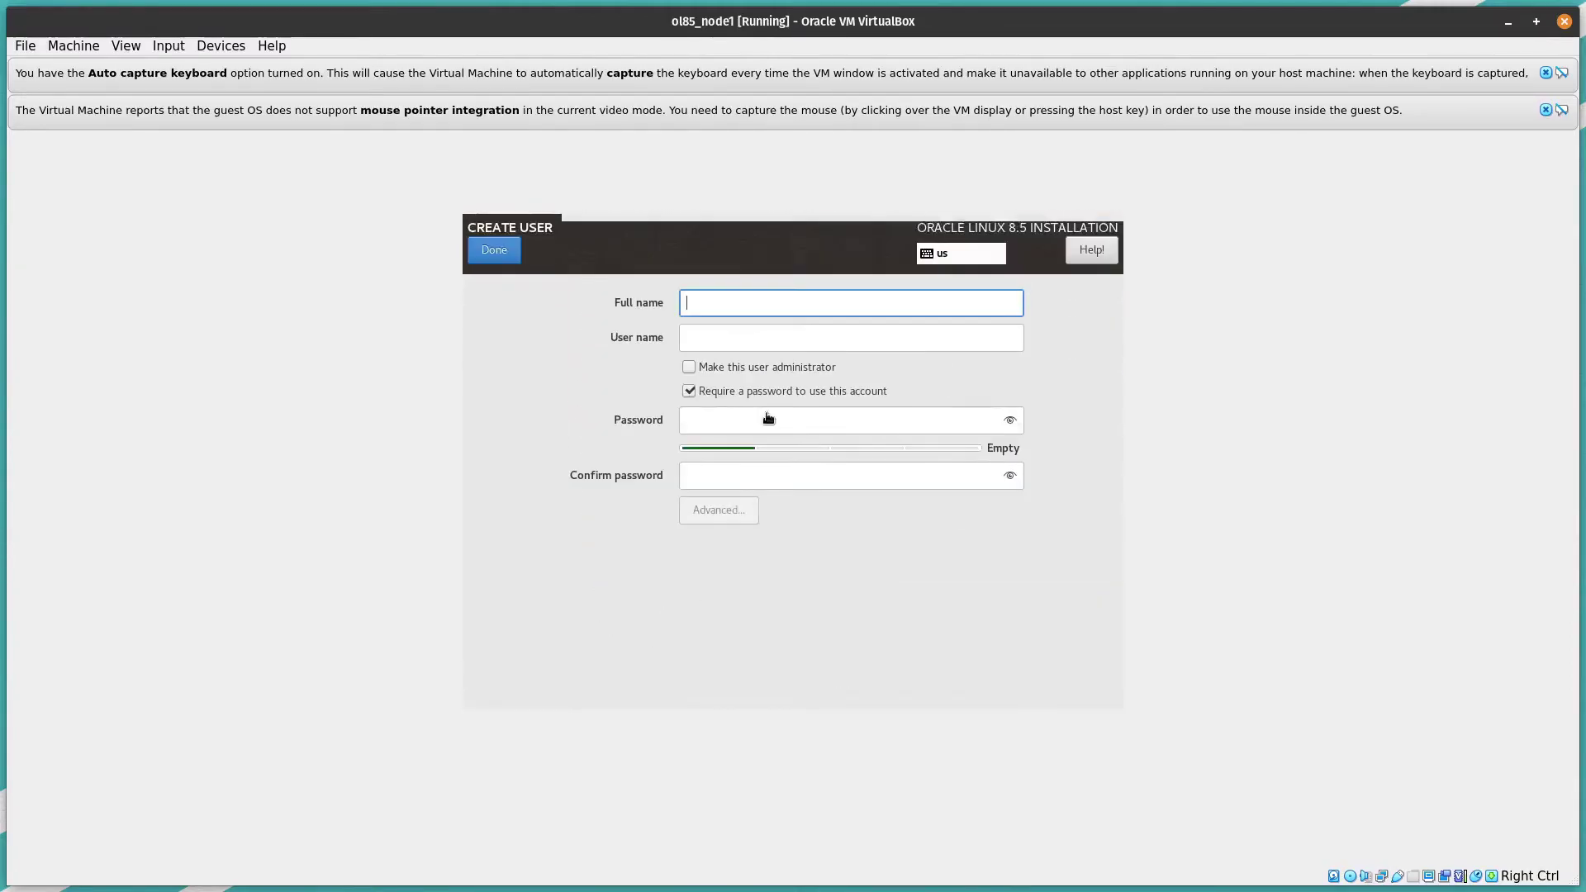
text(admin)
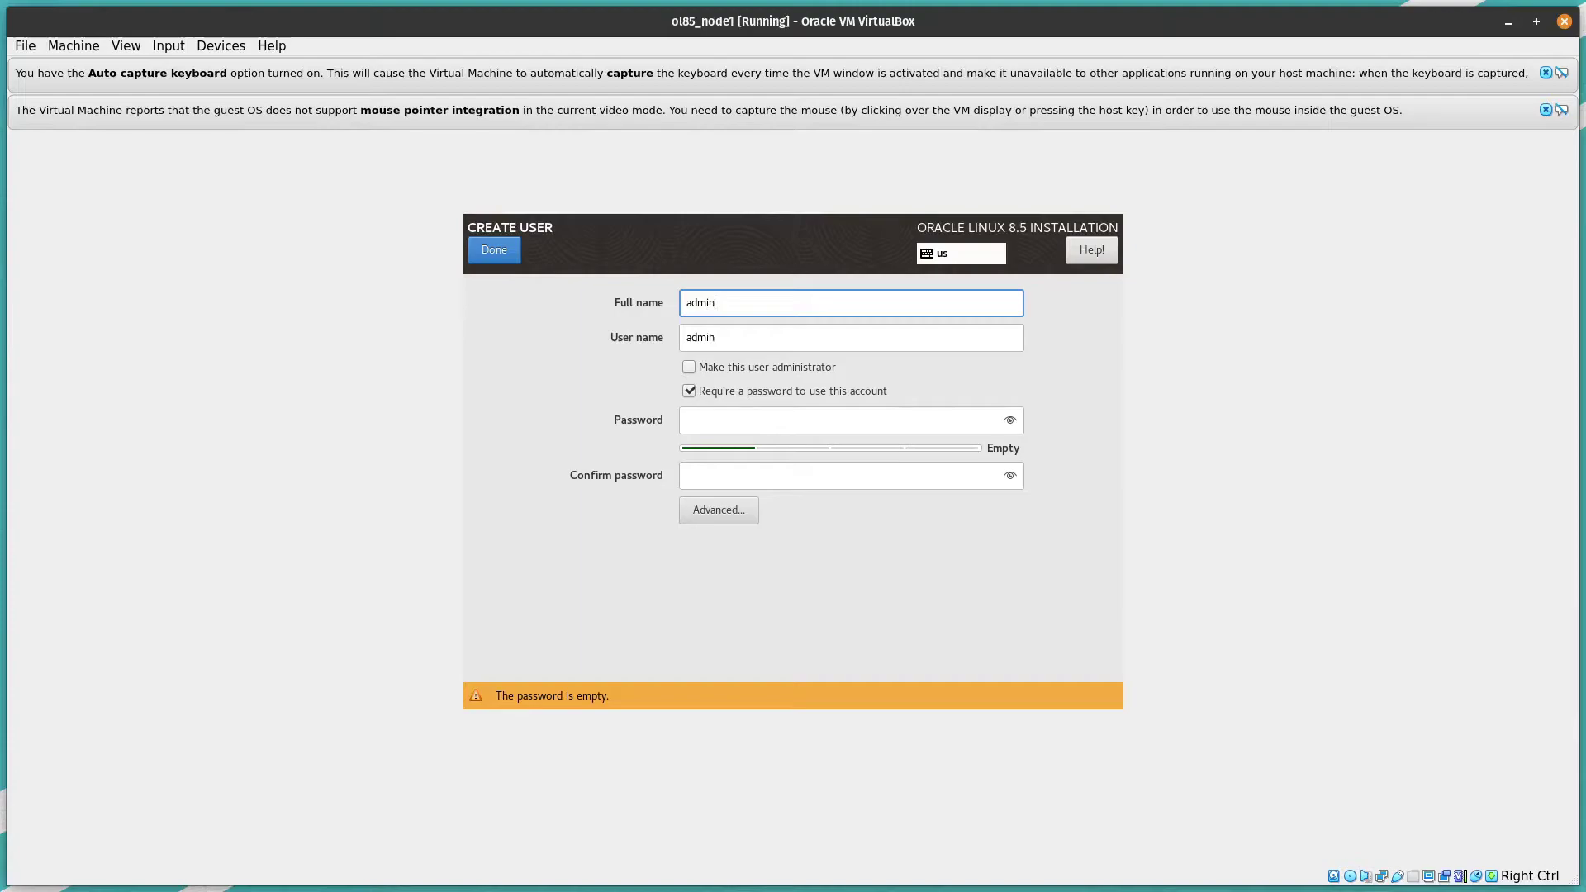
key(Tab)
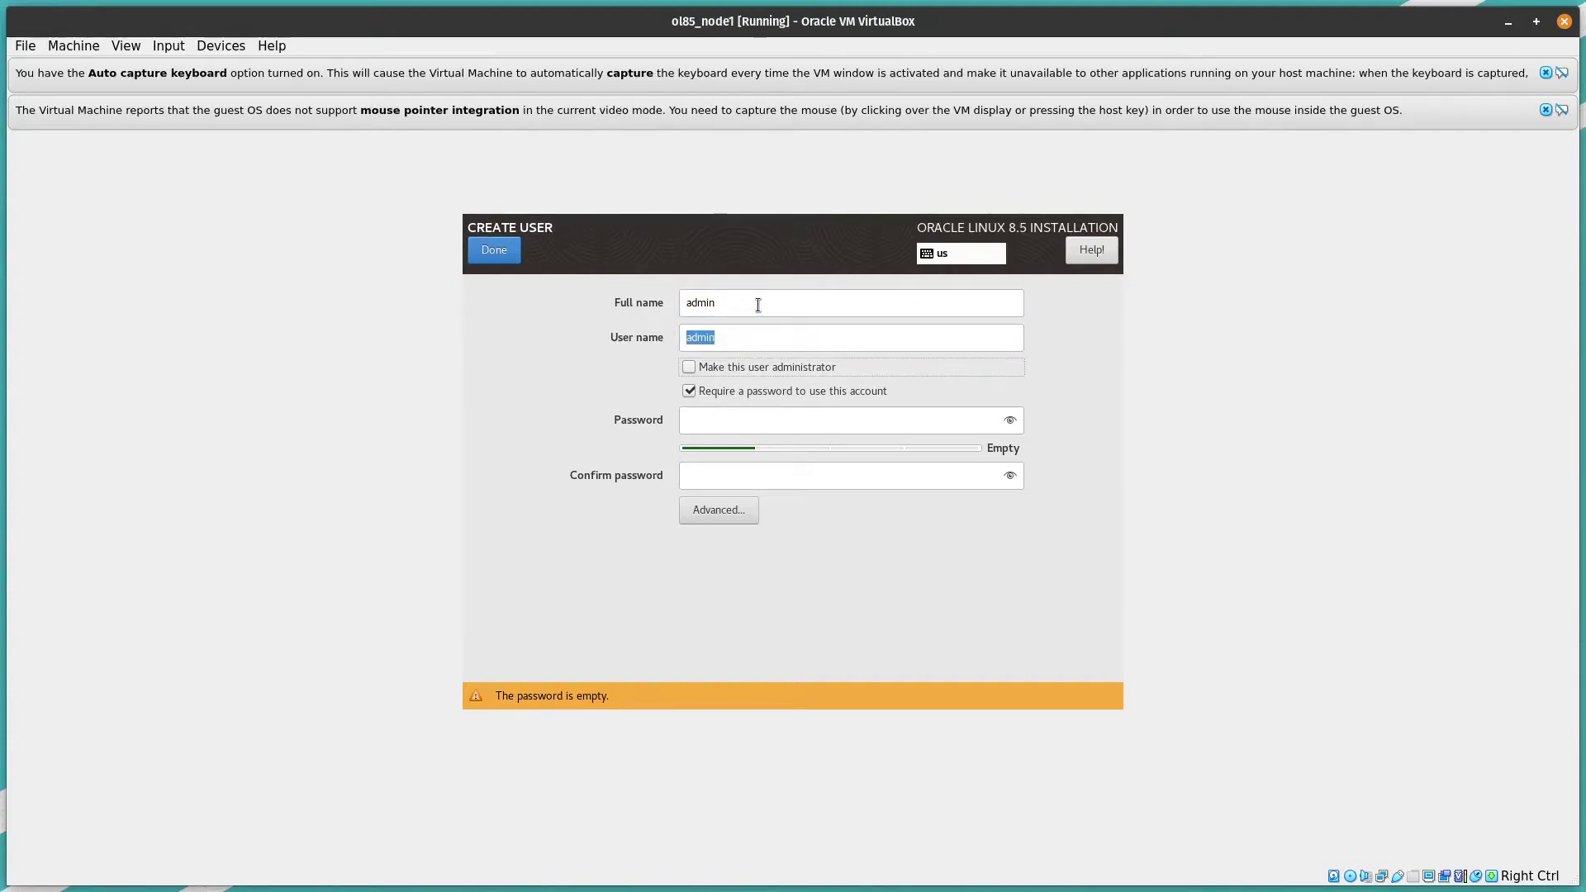
click(761, 423)
text(Welcome1)
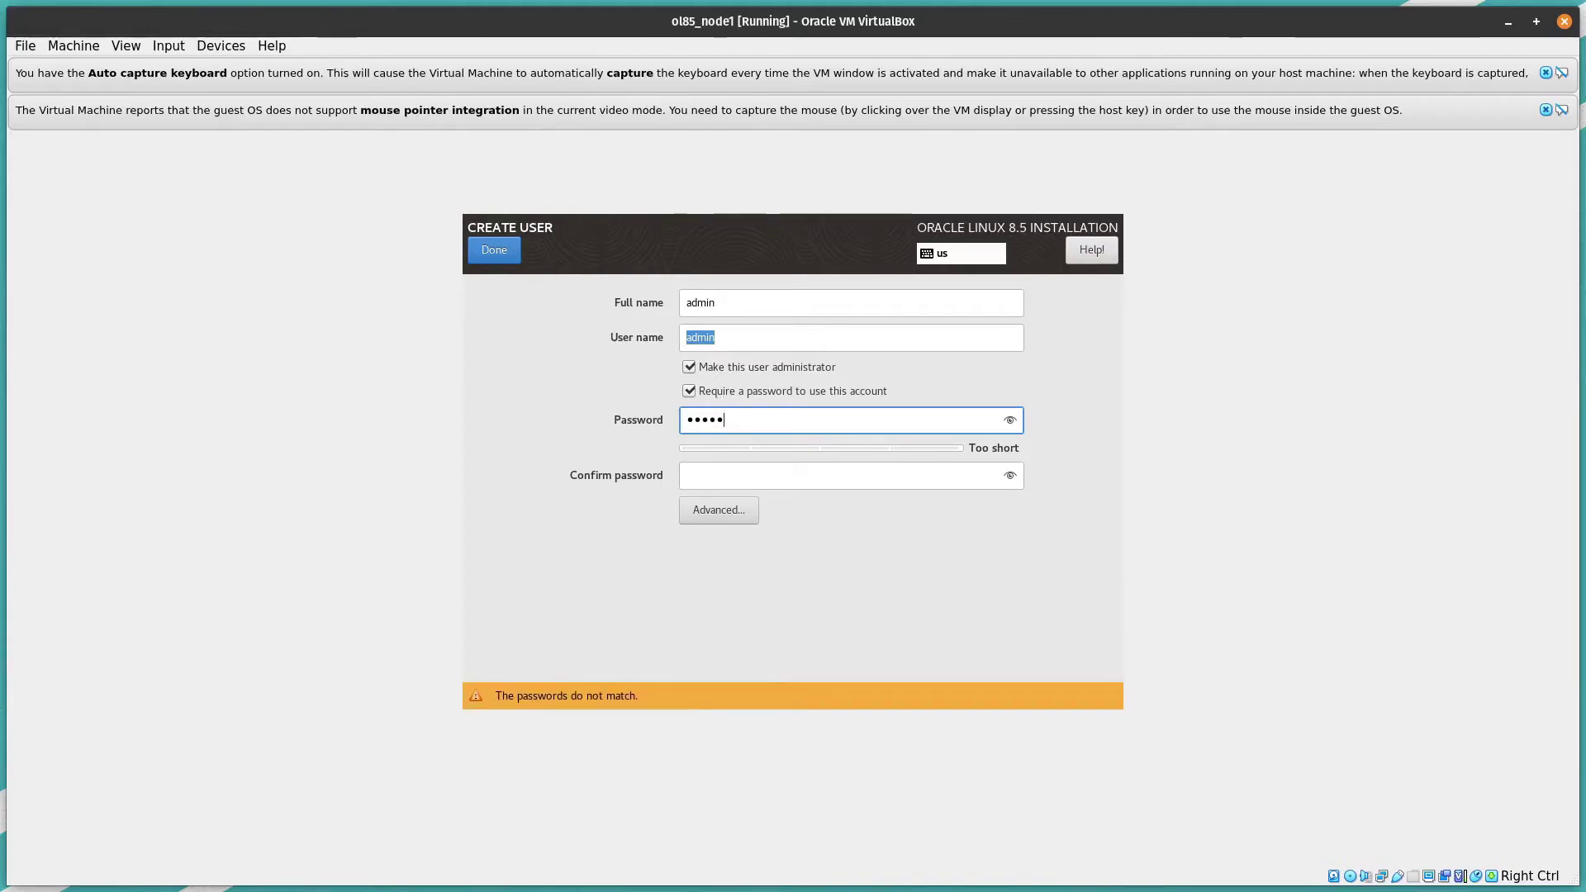
key(Tab)
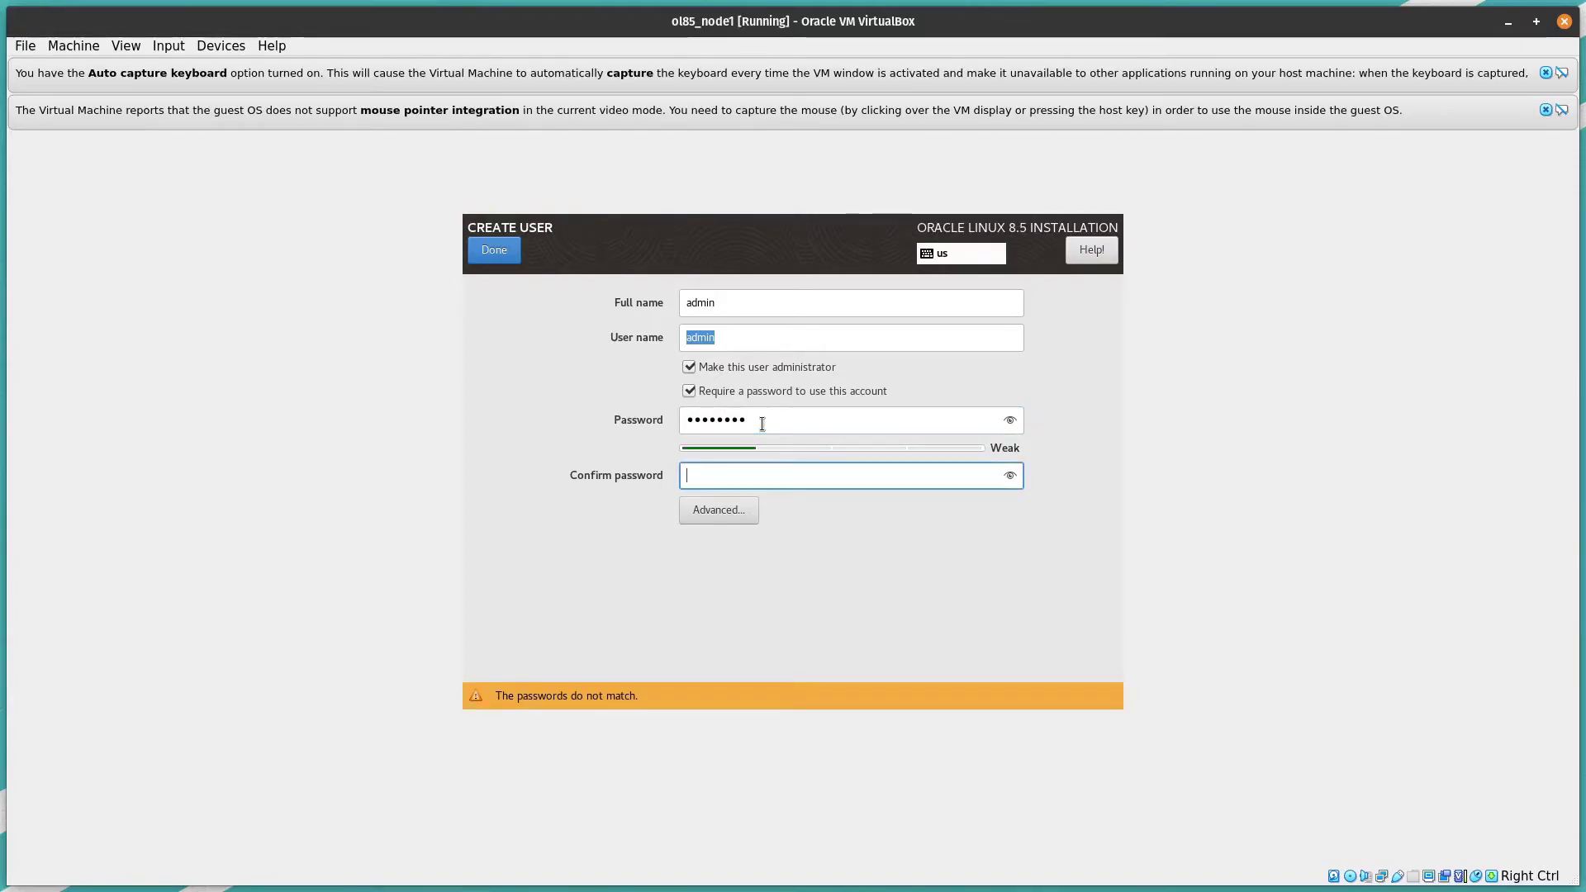
text(Welcome1)
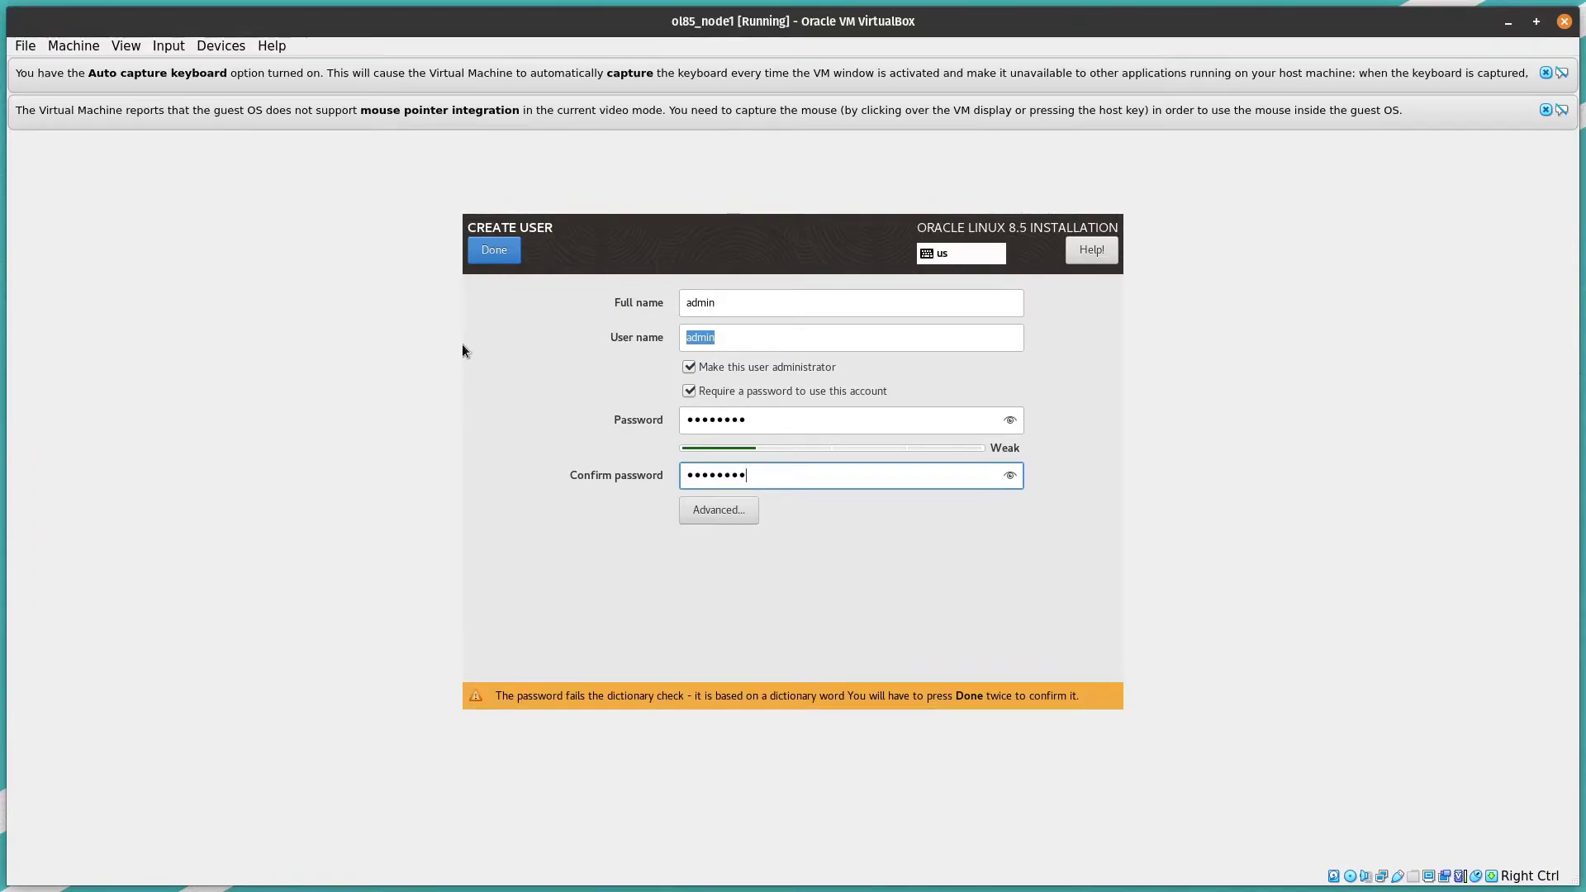
click(494, 263)
click(493, 263)
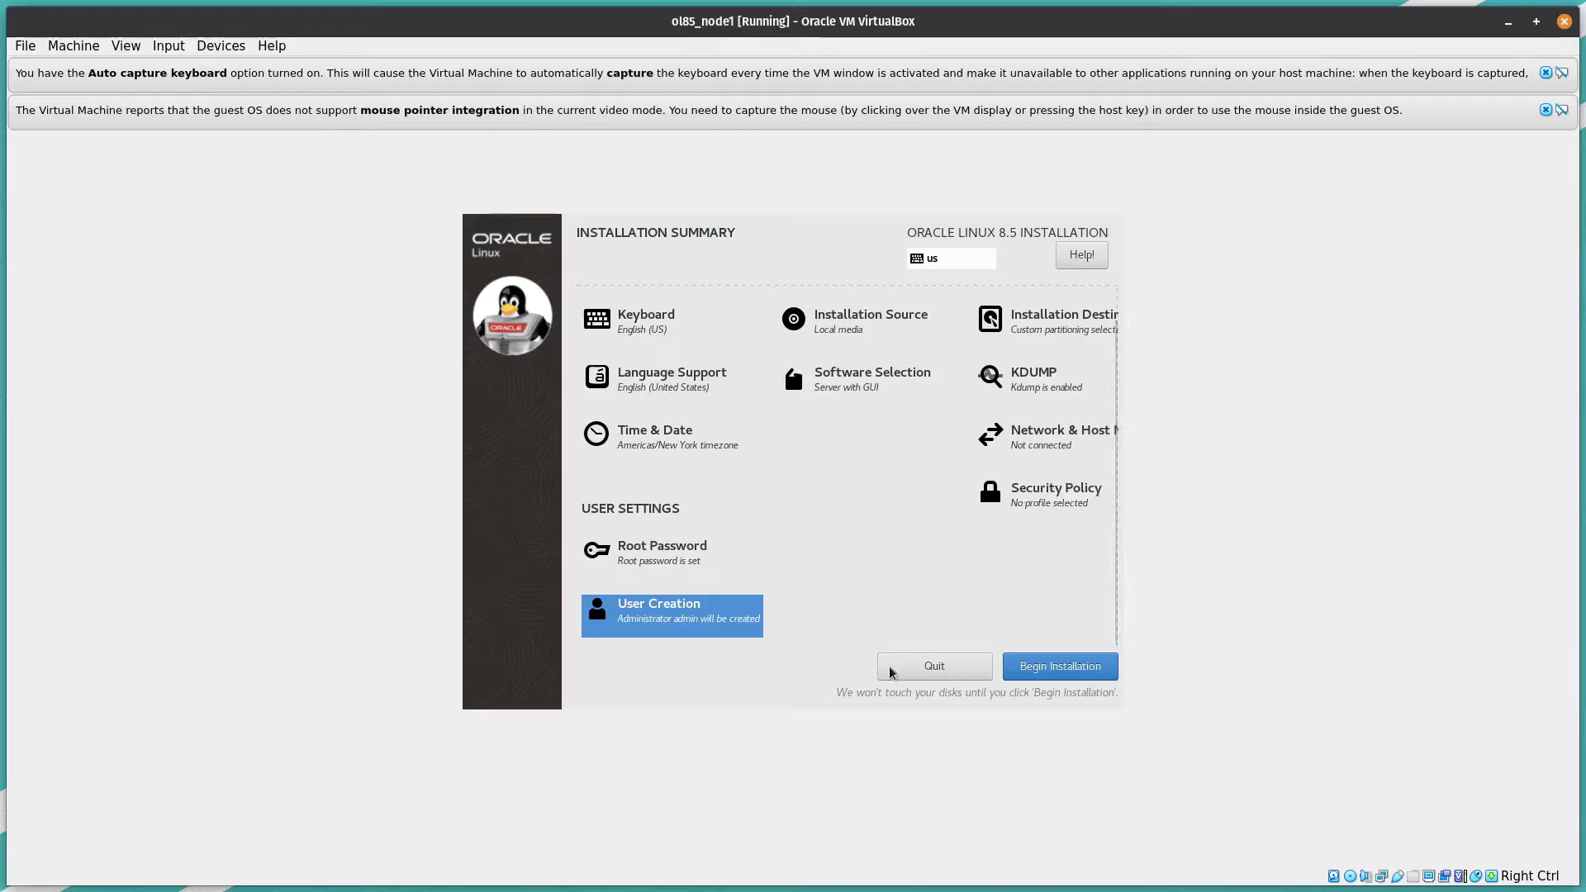
Step: Begin the installation and let it run until Oracle Linux 8.5 reports Complete
click(1077, 674)
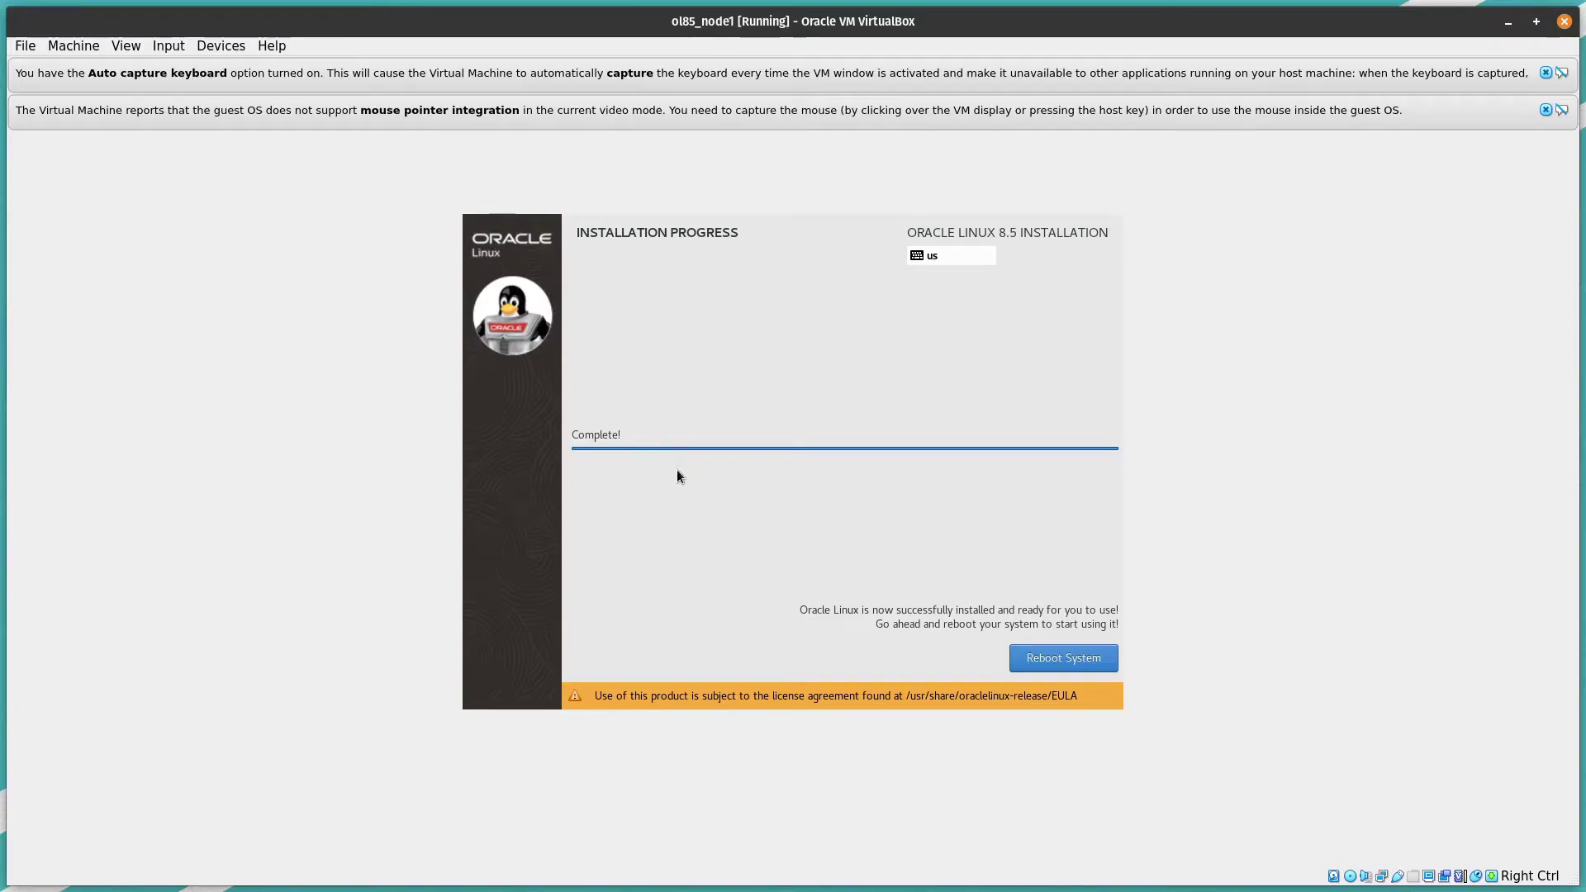
Step: Reboot, accept the Oracle Linux license agreement, and finish the initial configuration
click(1042, 659)
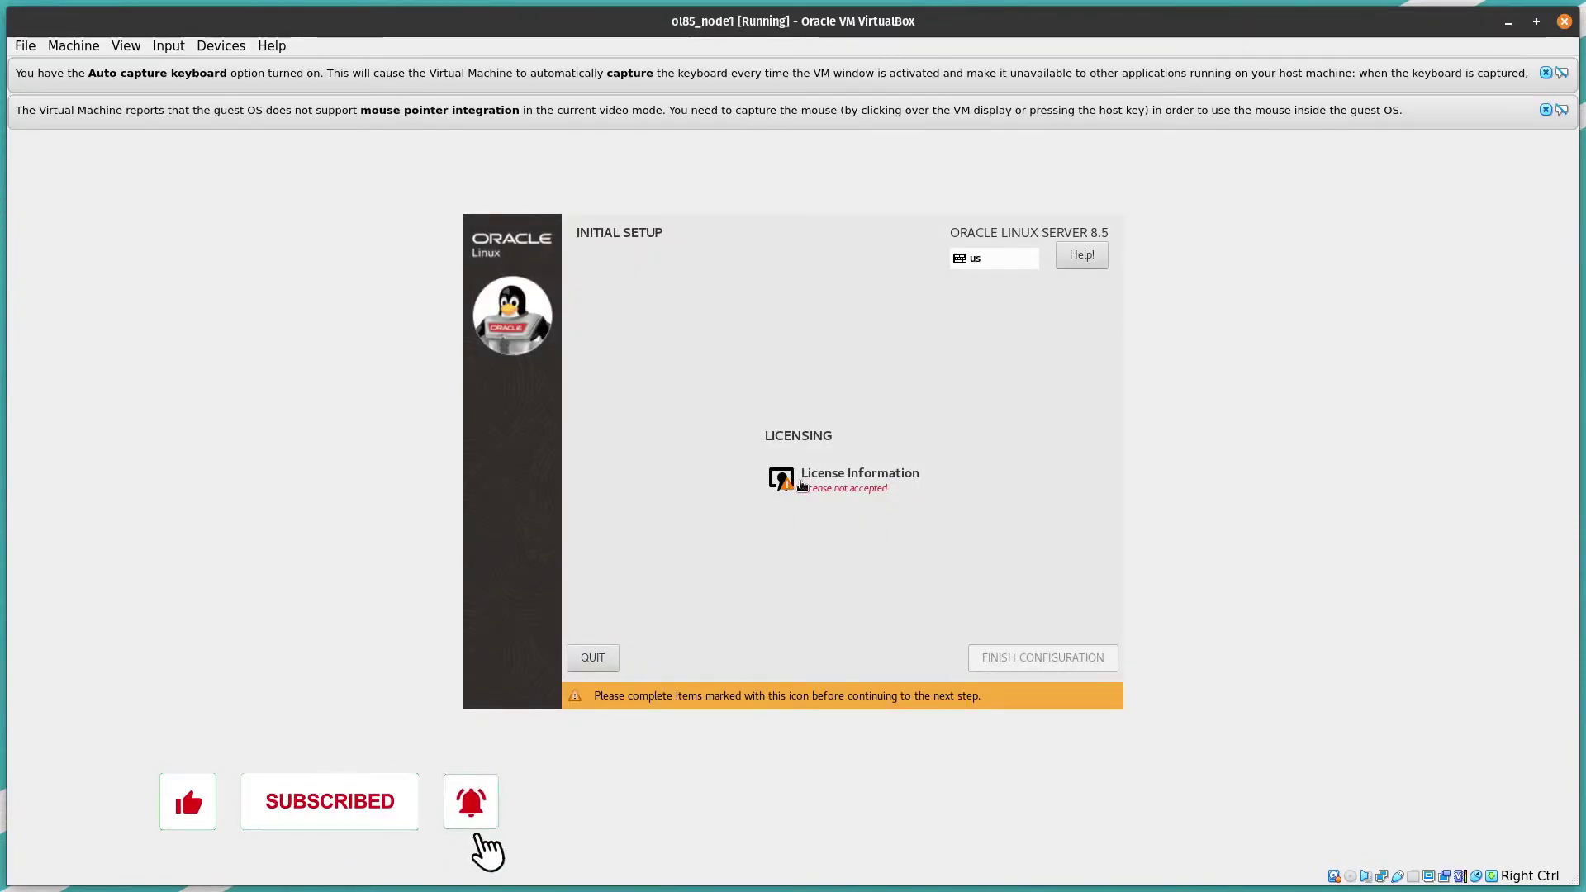
click(793, 479)
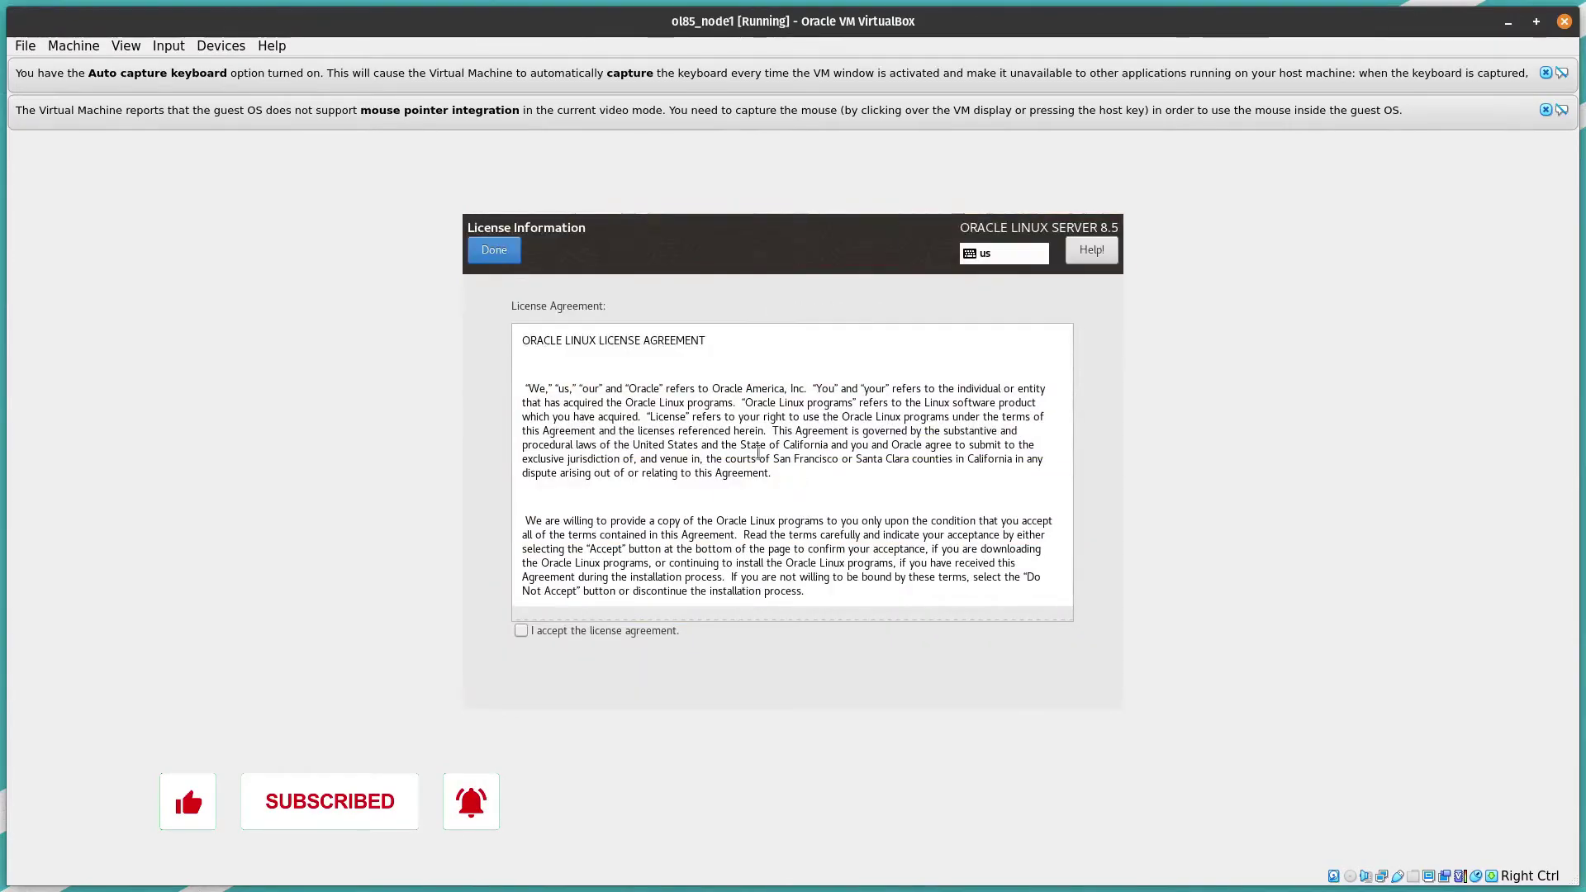
click(521, 631)
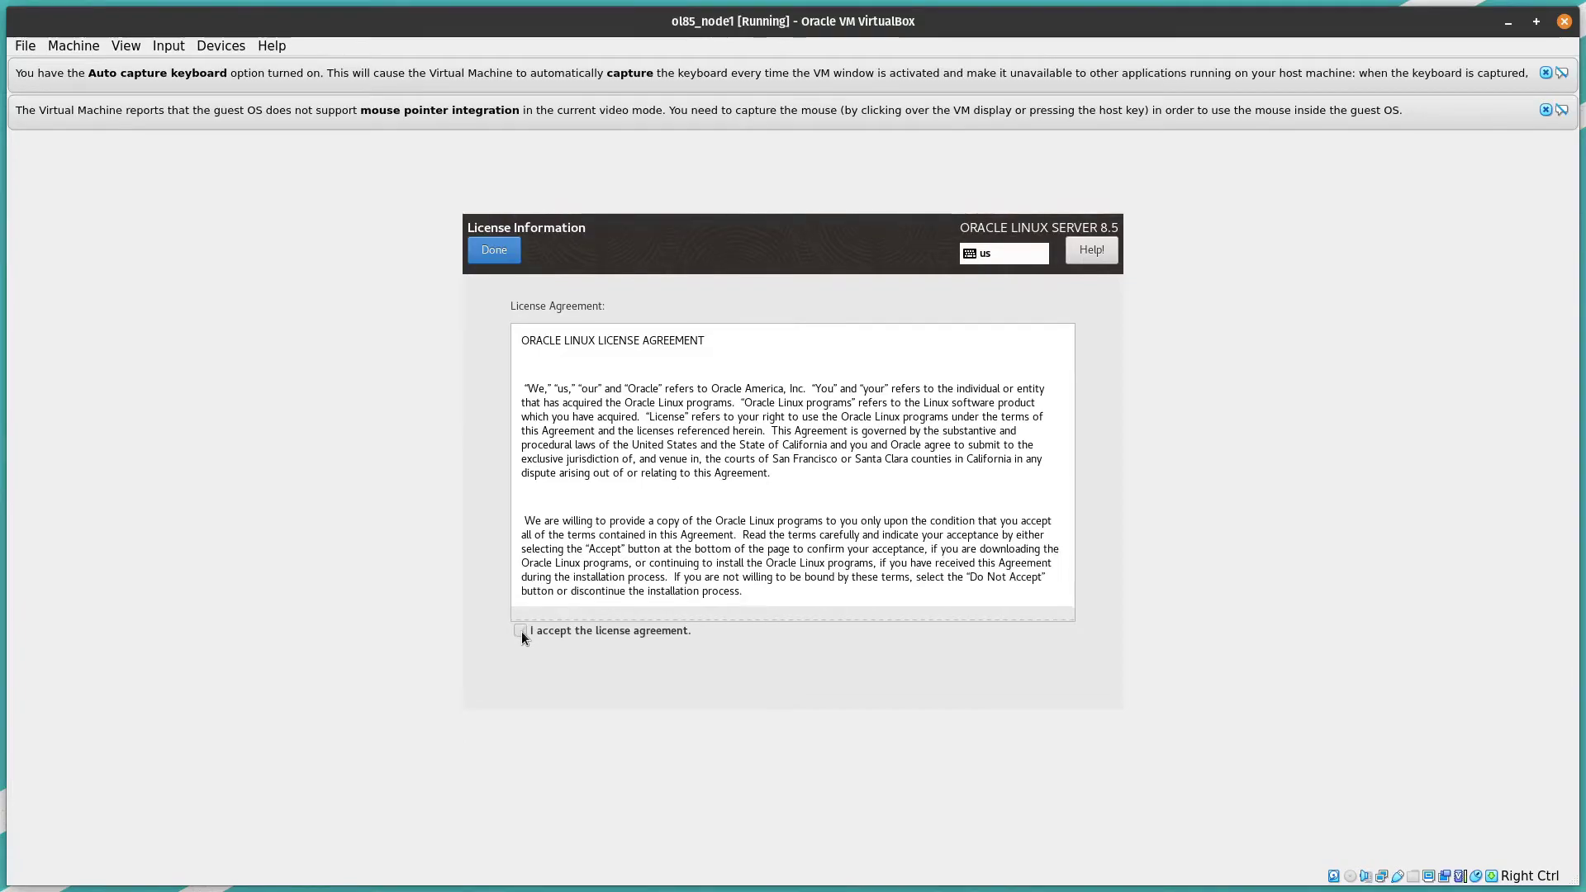
click(504, 251)
click(1056, 686)
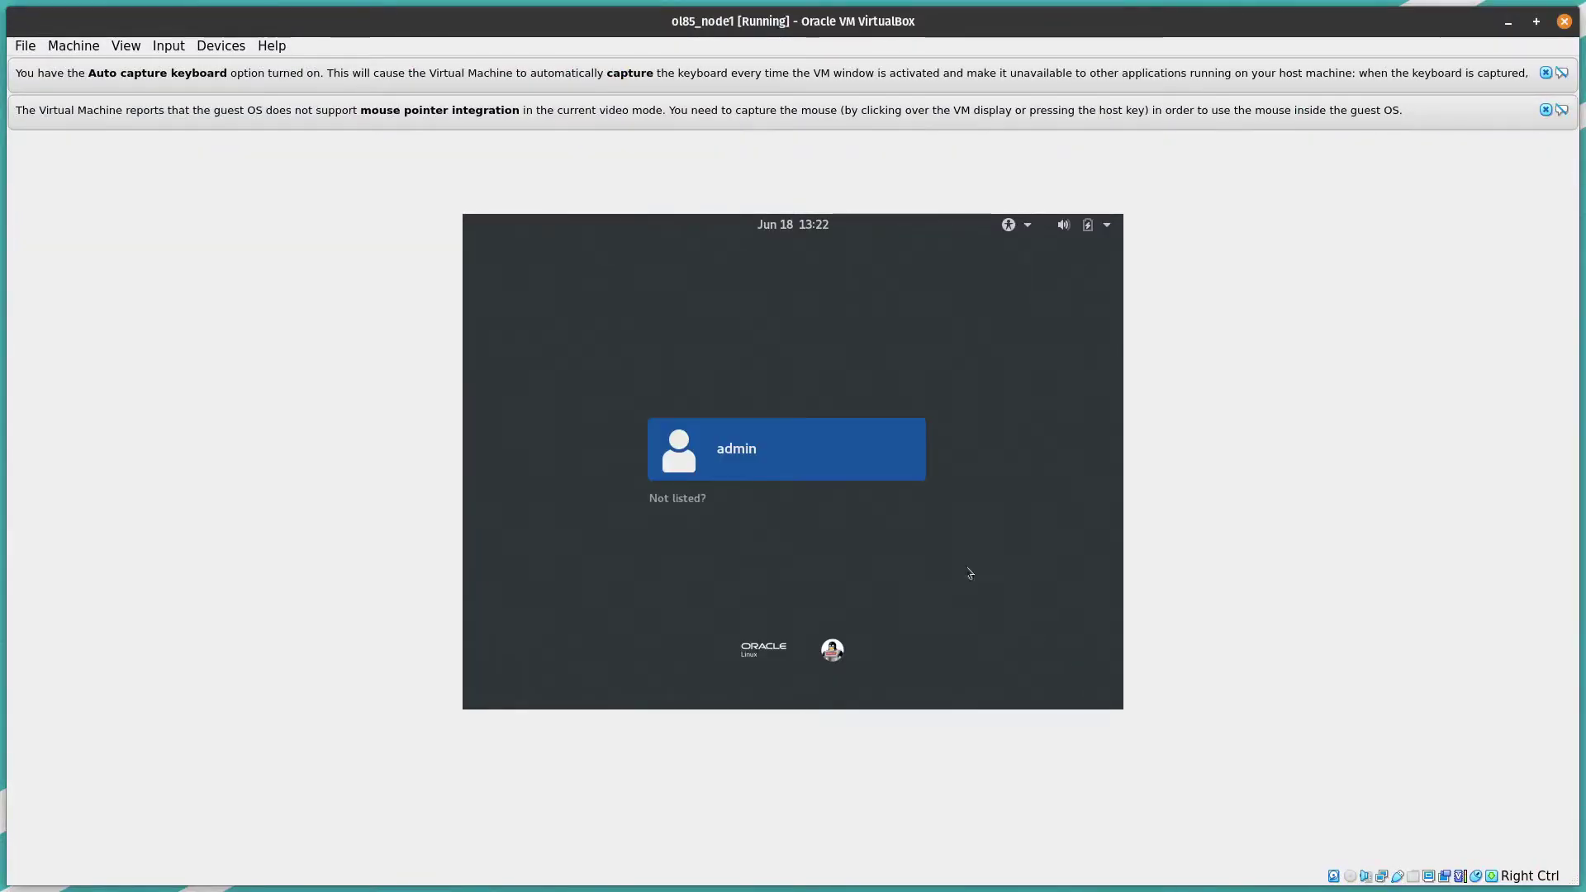
Step: Sign in as admin with the account password
click(814, 462)
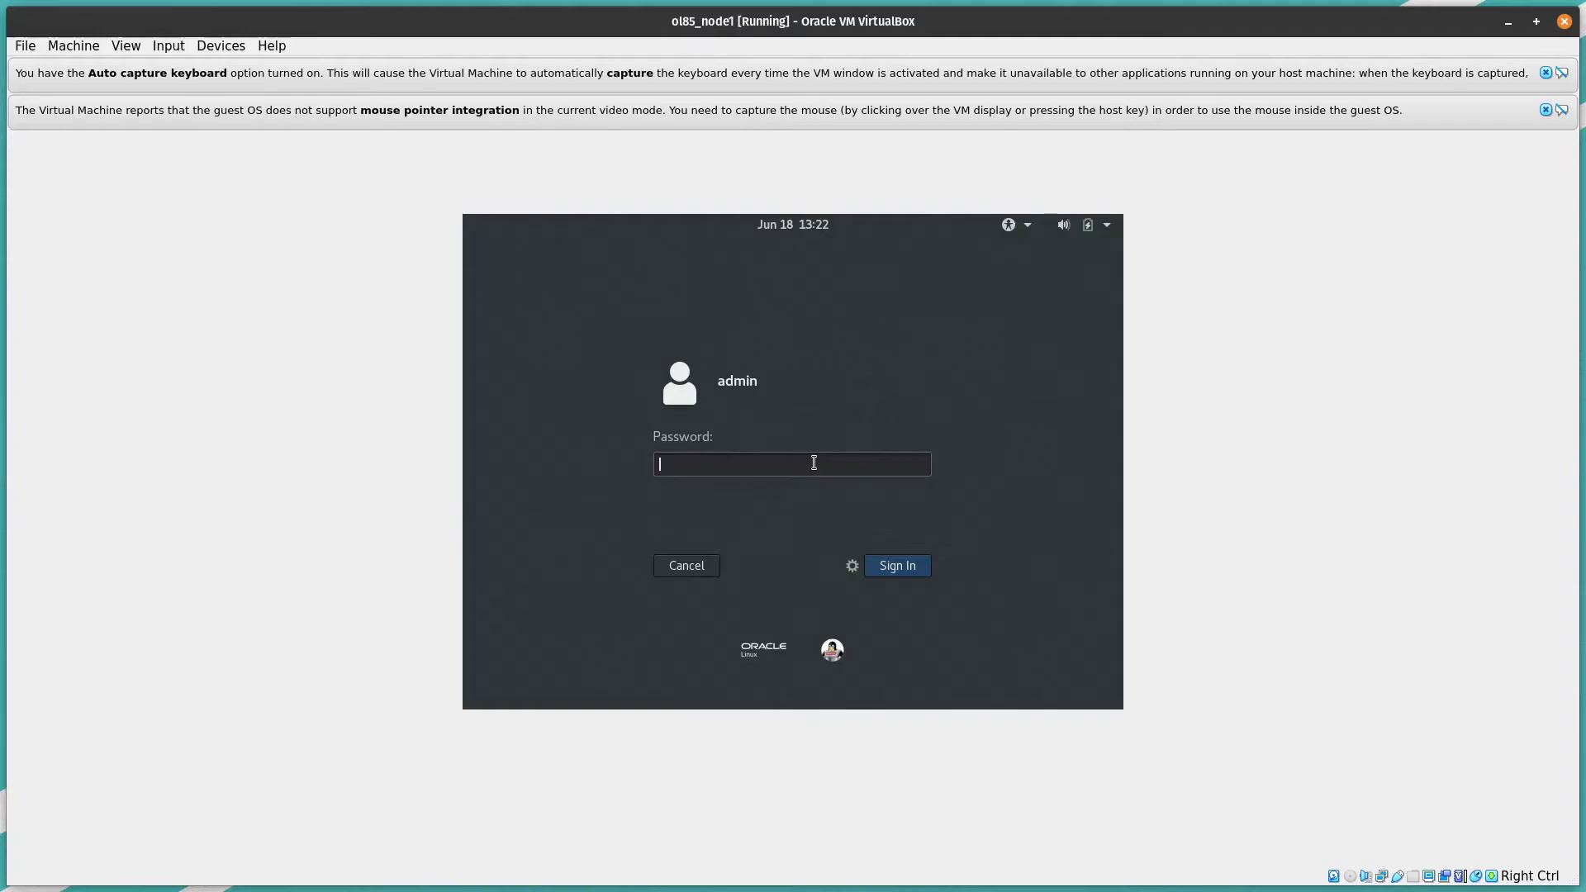
text(Welcome123)
key(Return)
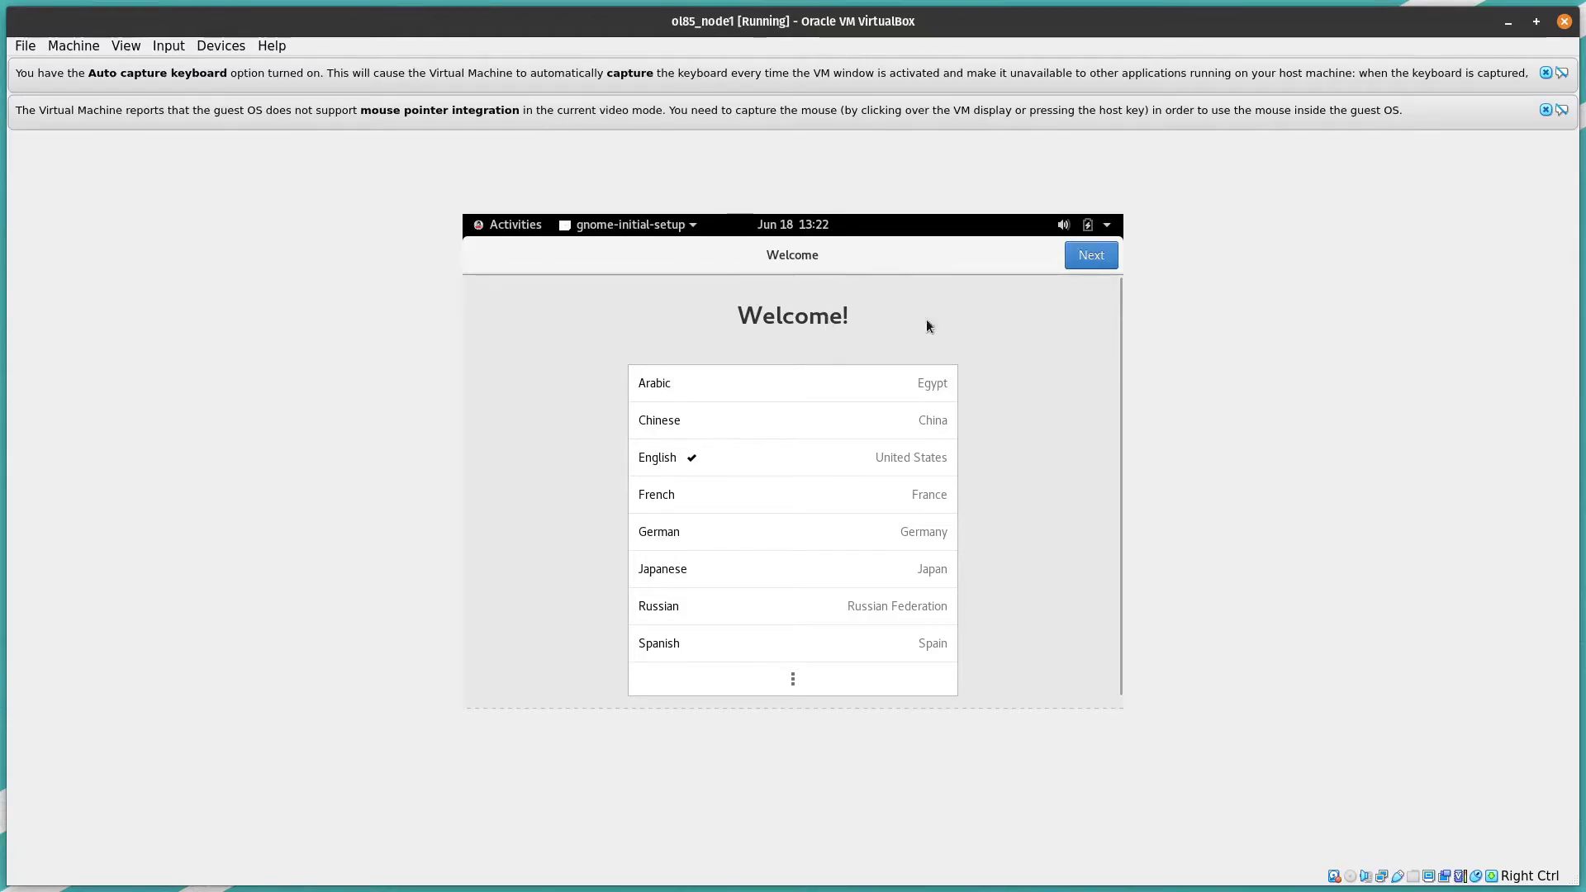
Step: Keep English and English (US) layout, turn location services off, skip online accounts, and close Getting Started help
click(1084, 257)
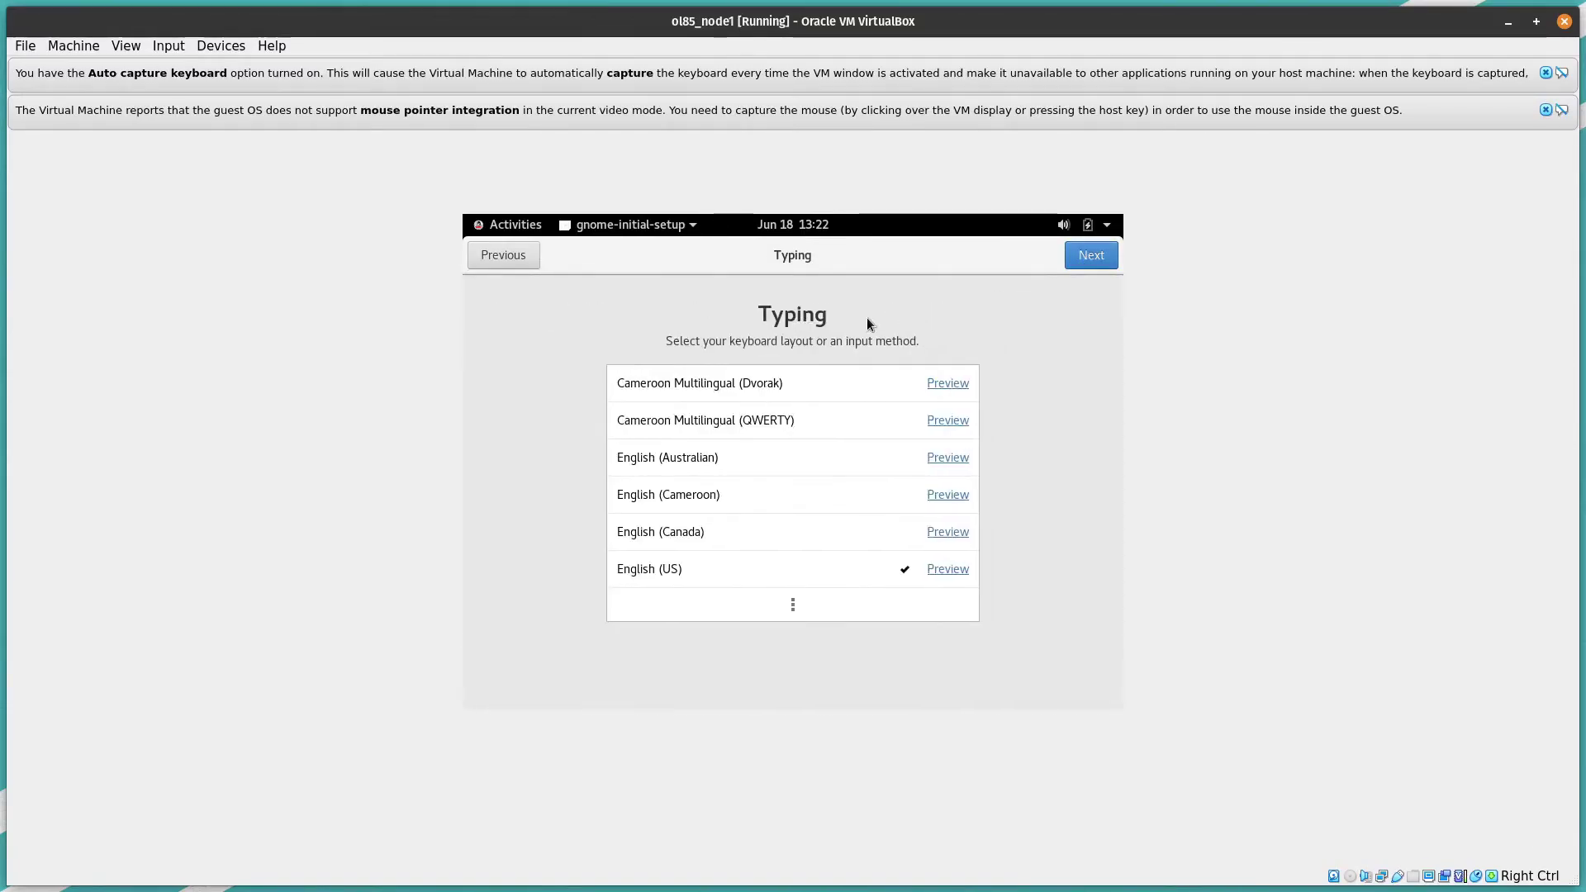
click(1098, 259)
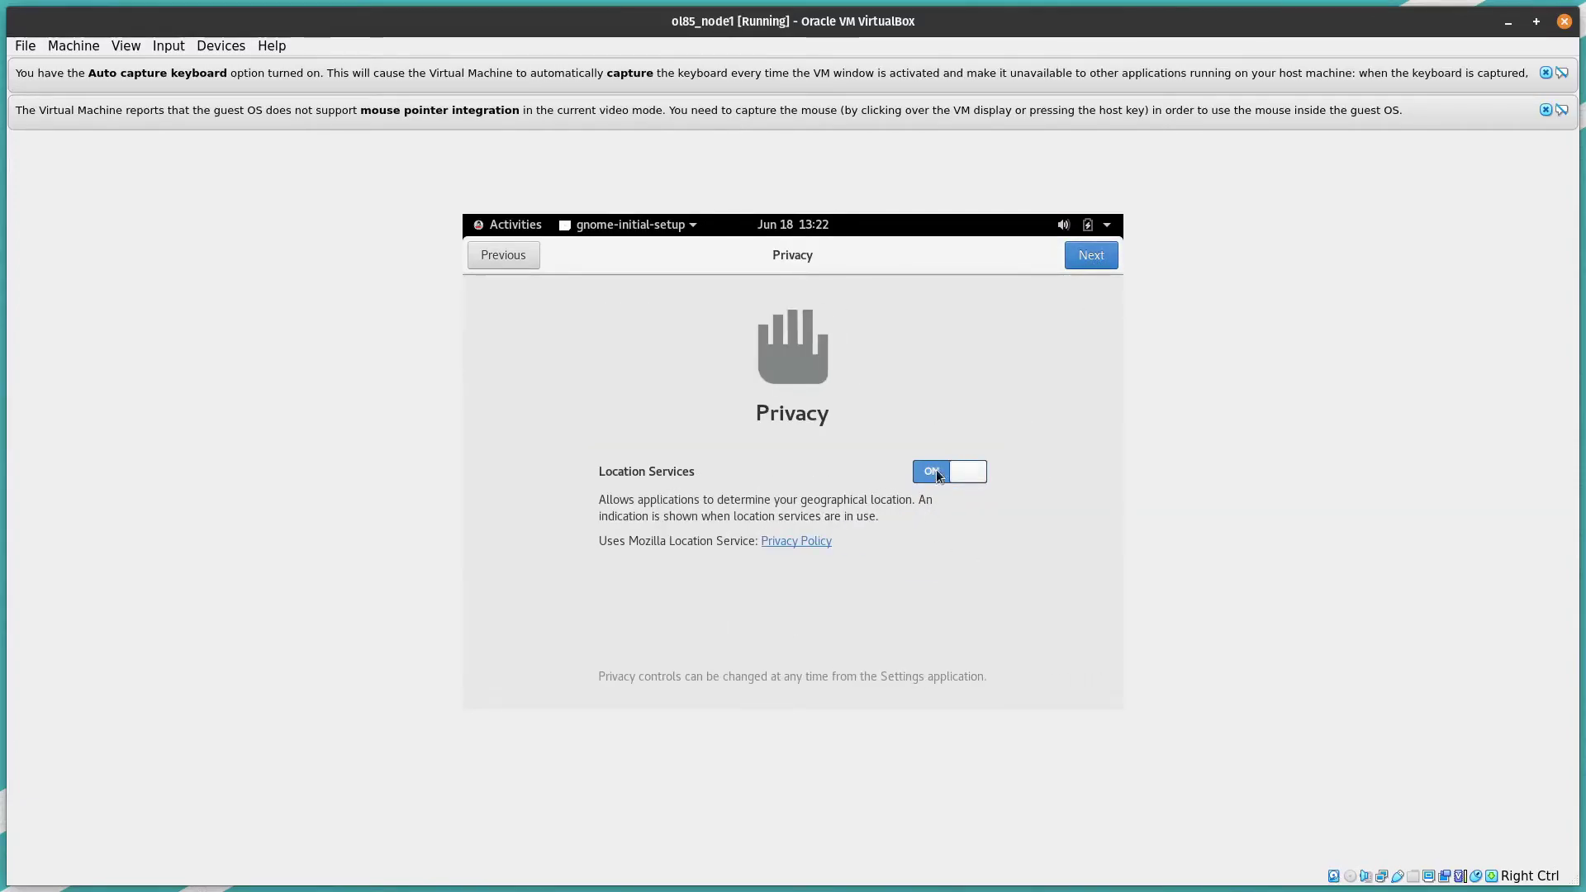
click(937, 474)
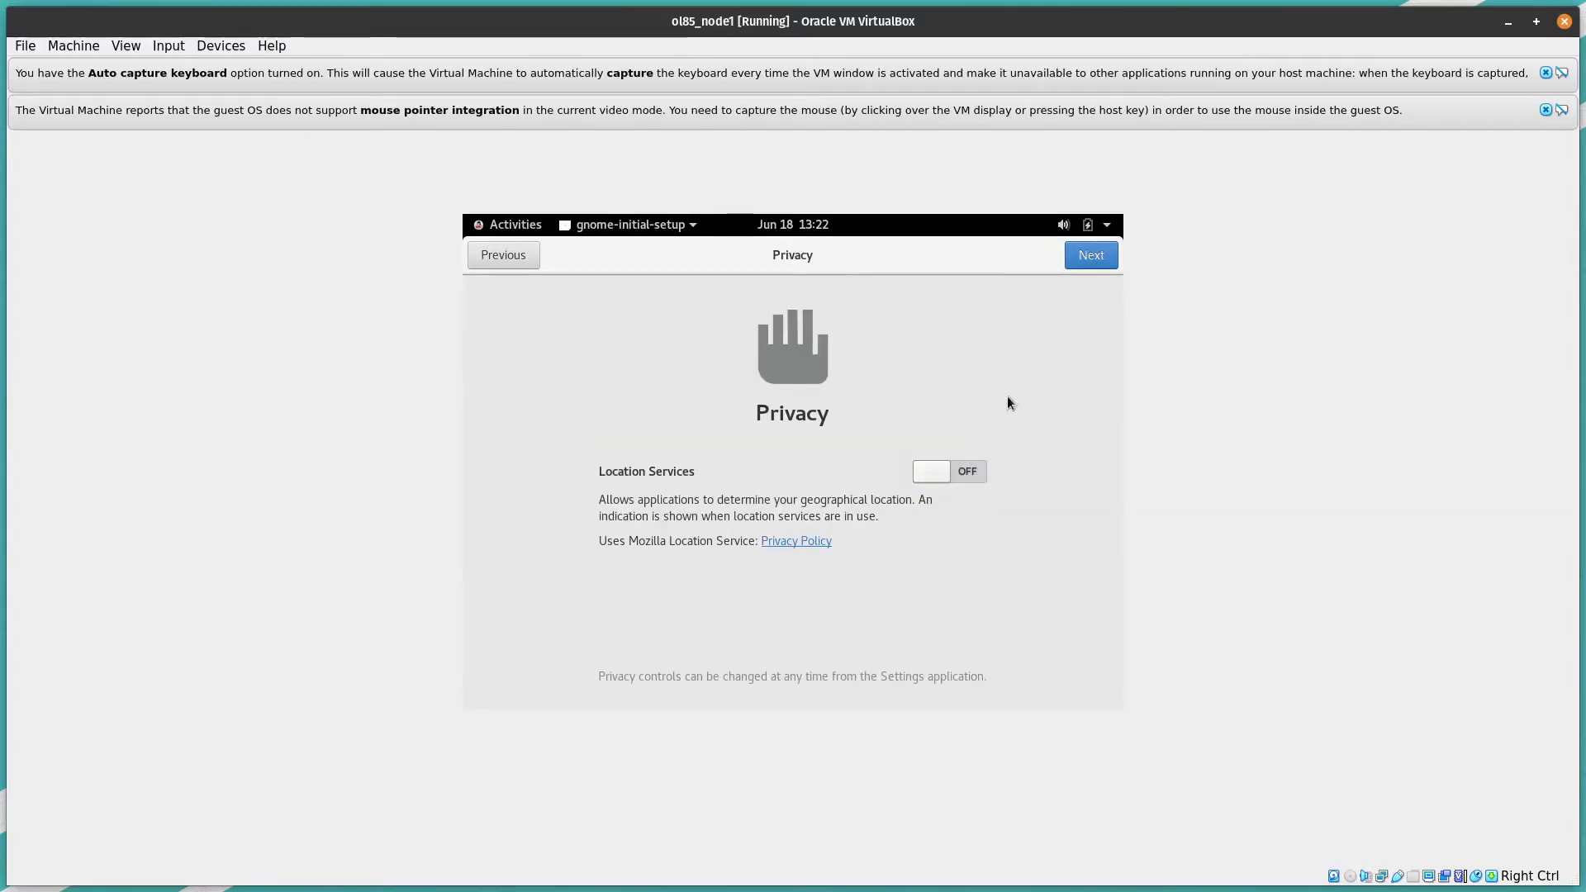
click(1085, 258)
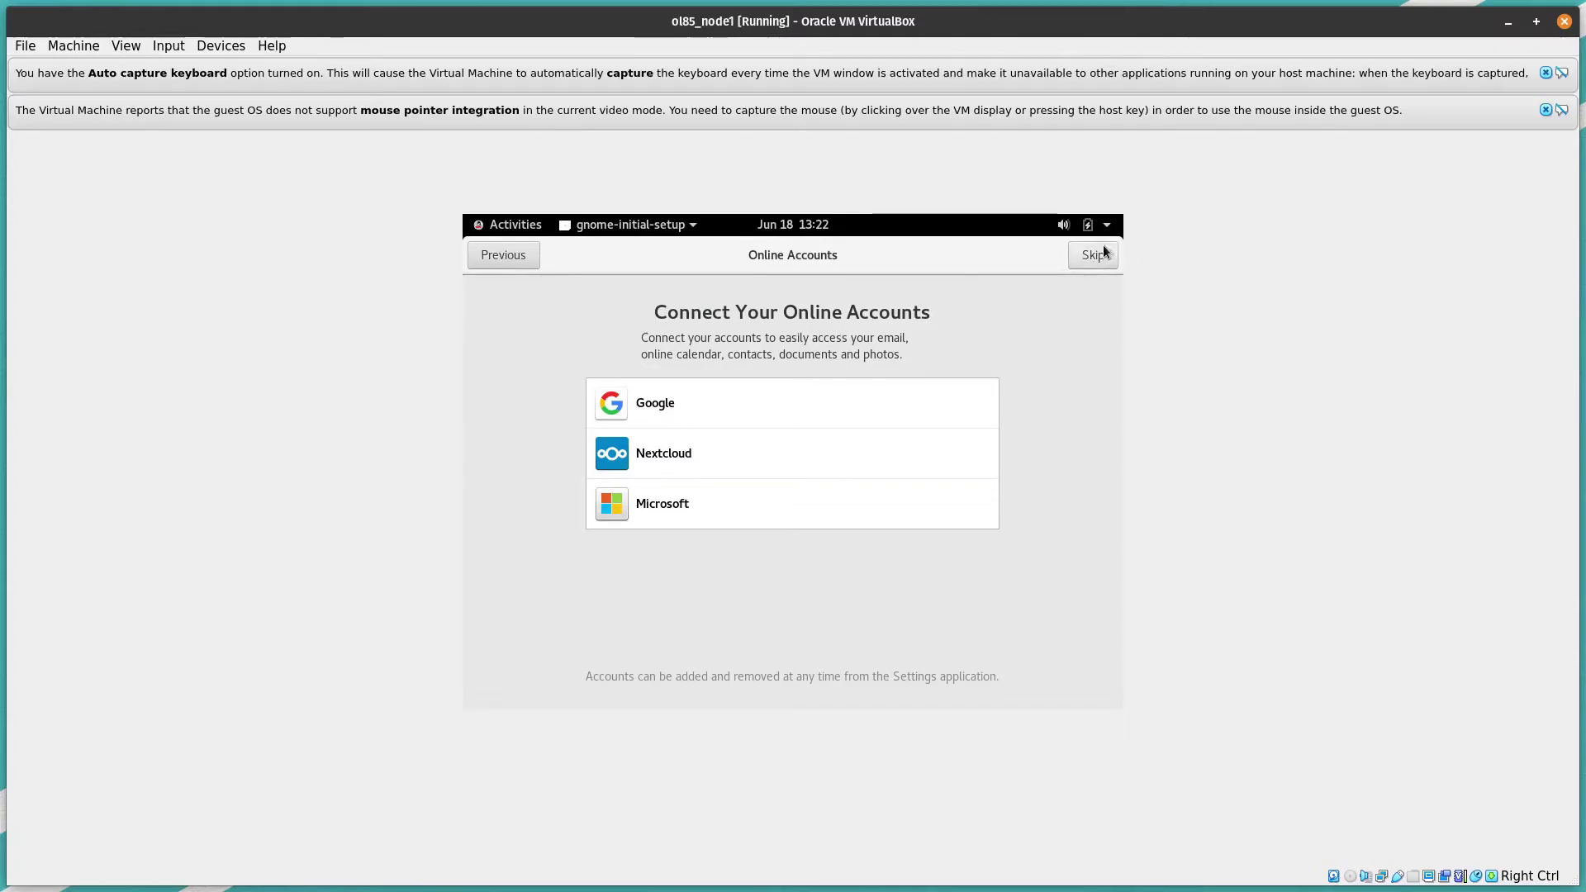
click(1095, 252)
click(775, 630)
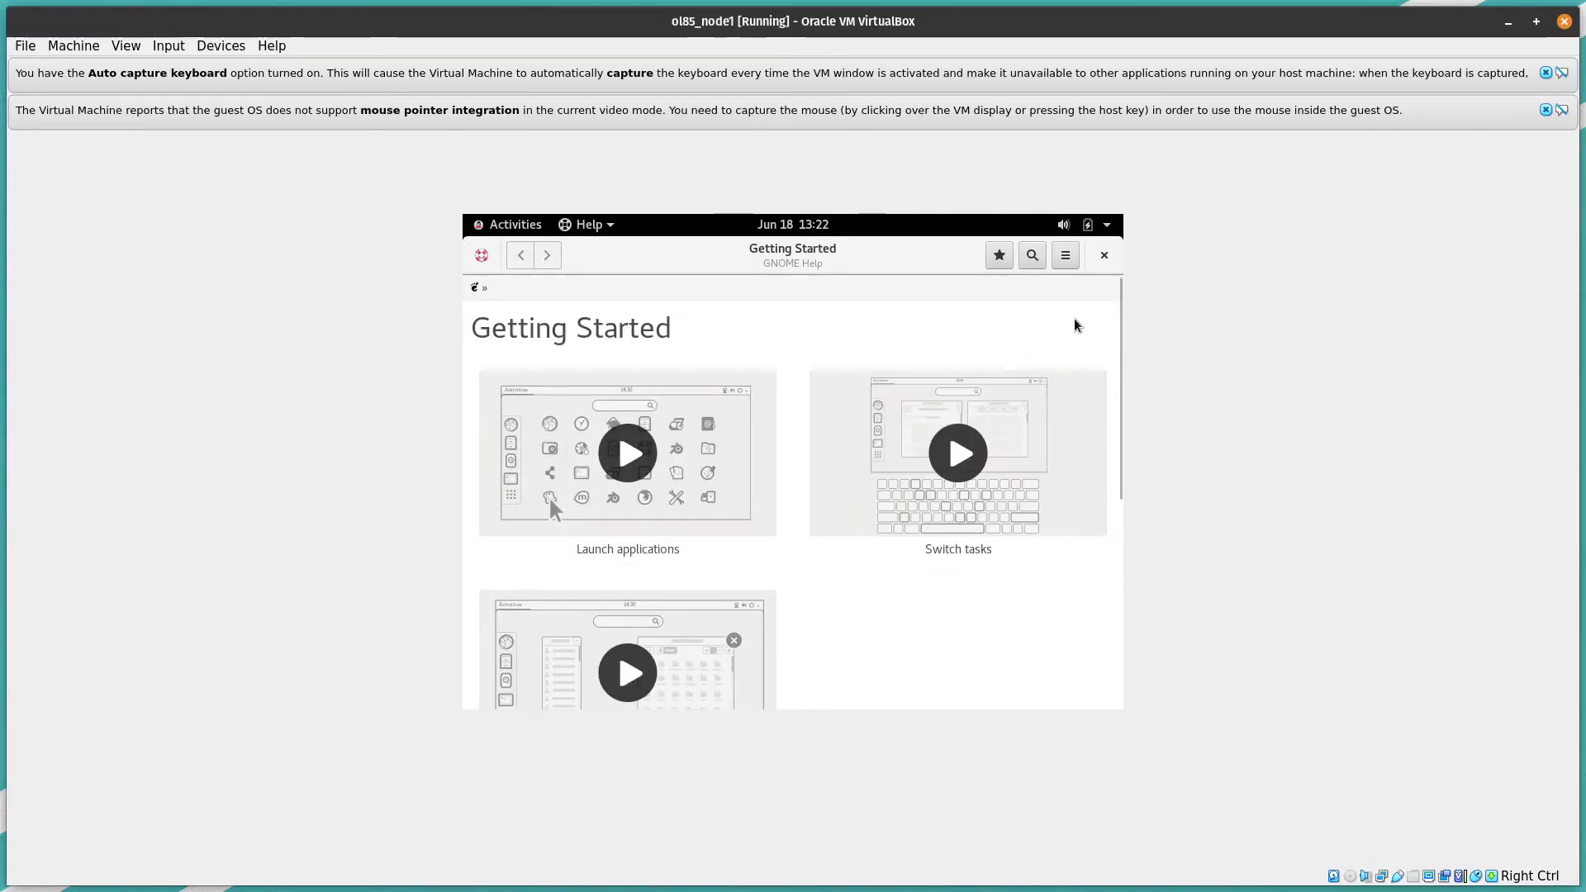
click(1099, 261)
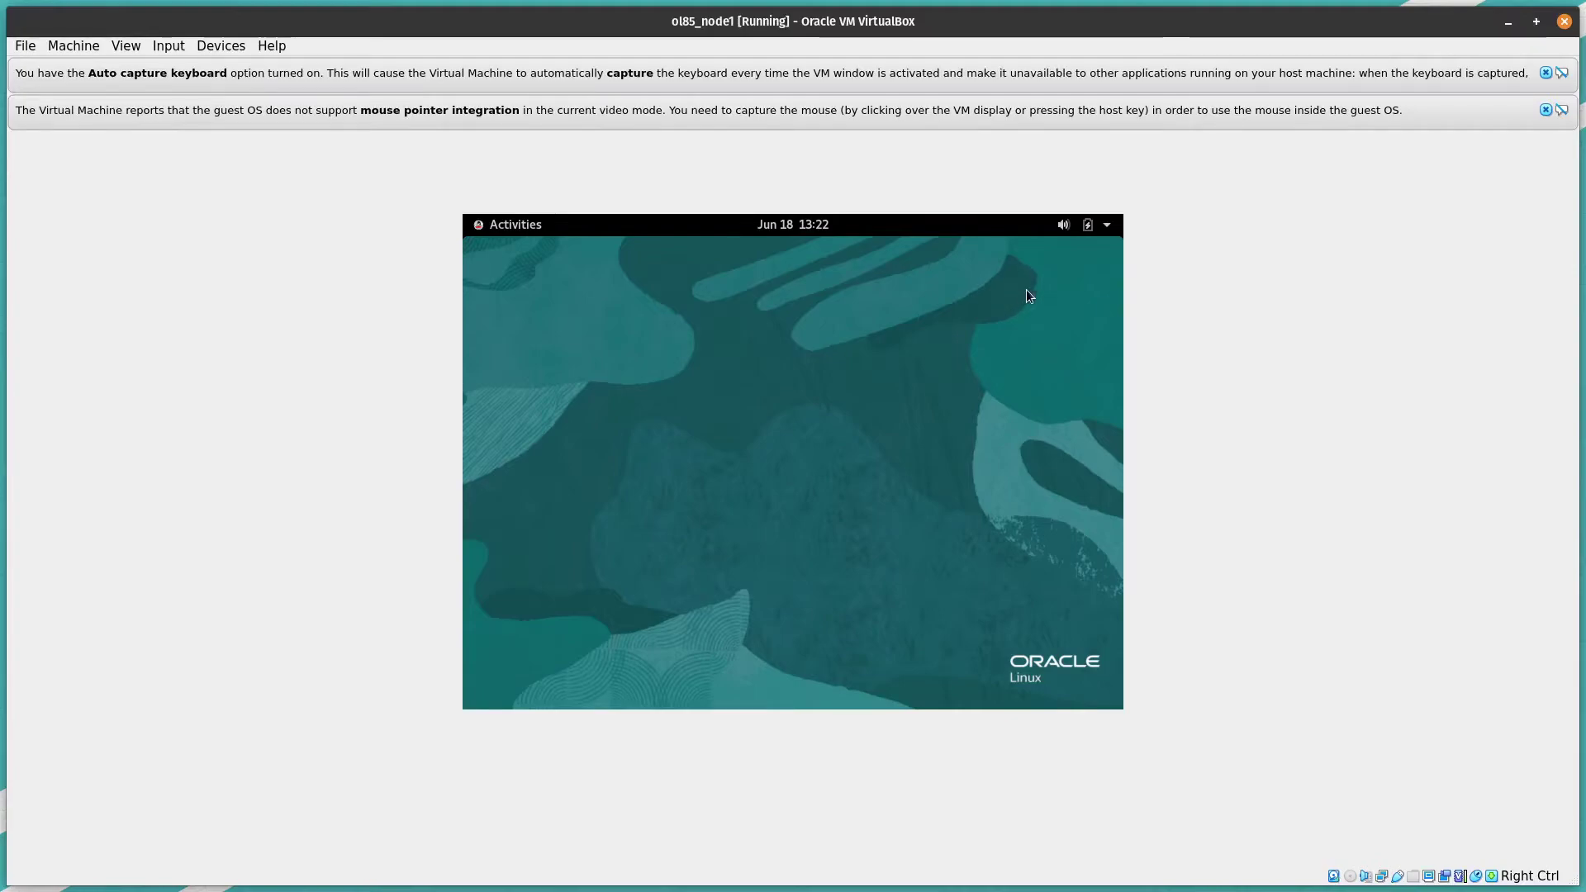
Step: Turn off Automatic Screen Lock in the guest's Privacy settings
click(1088, 229)
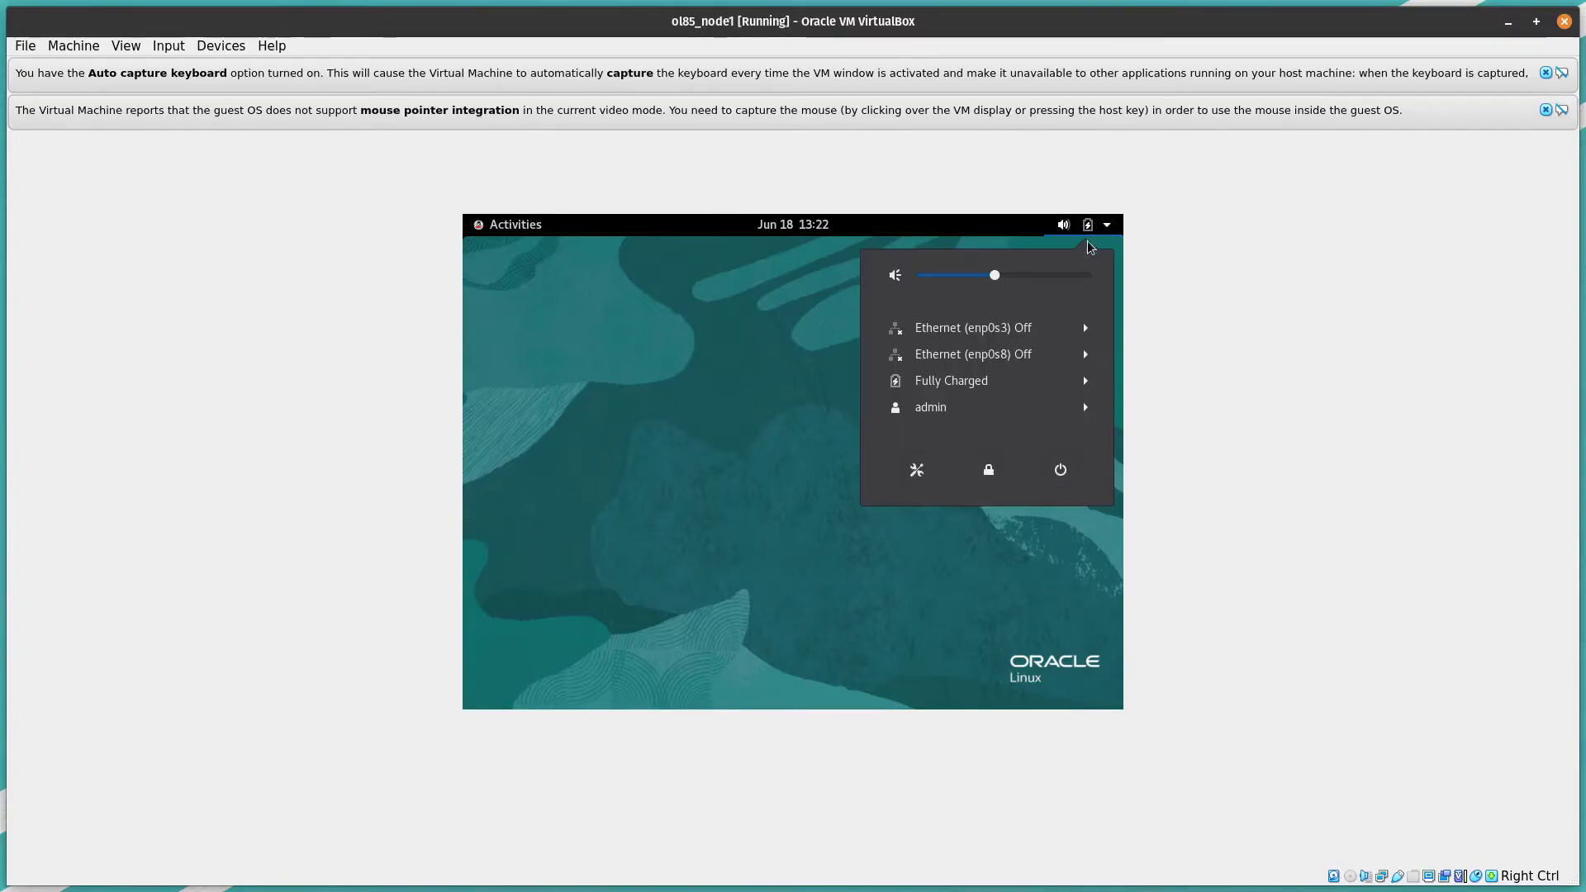
click(917, 469)
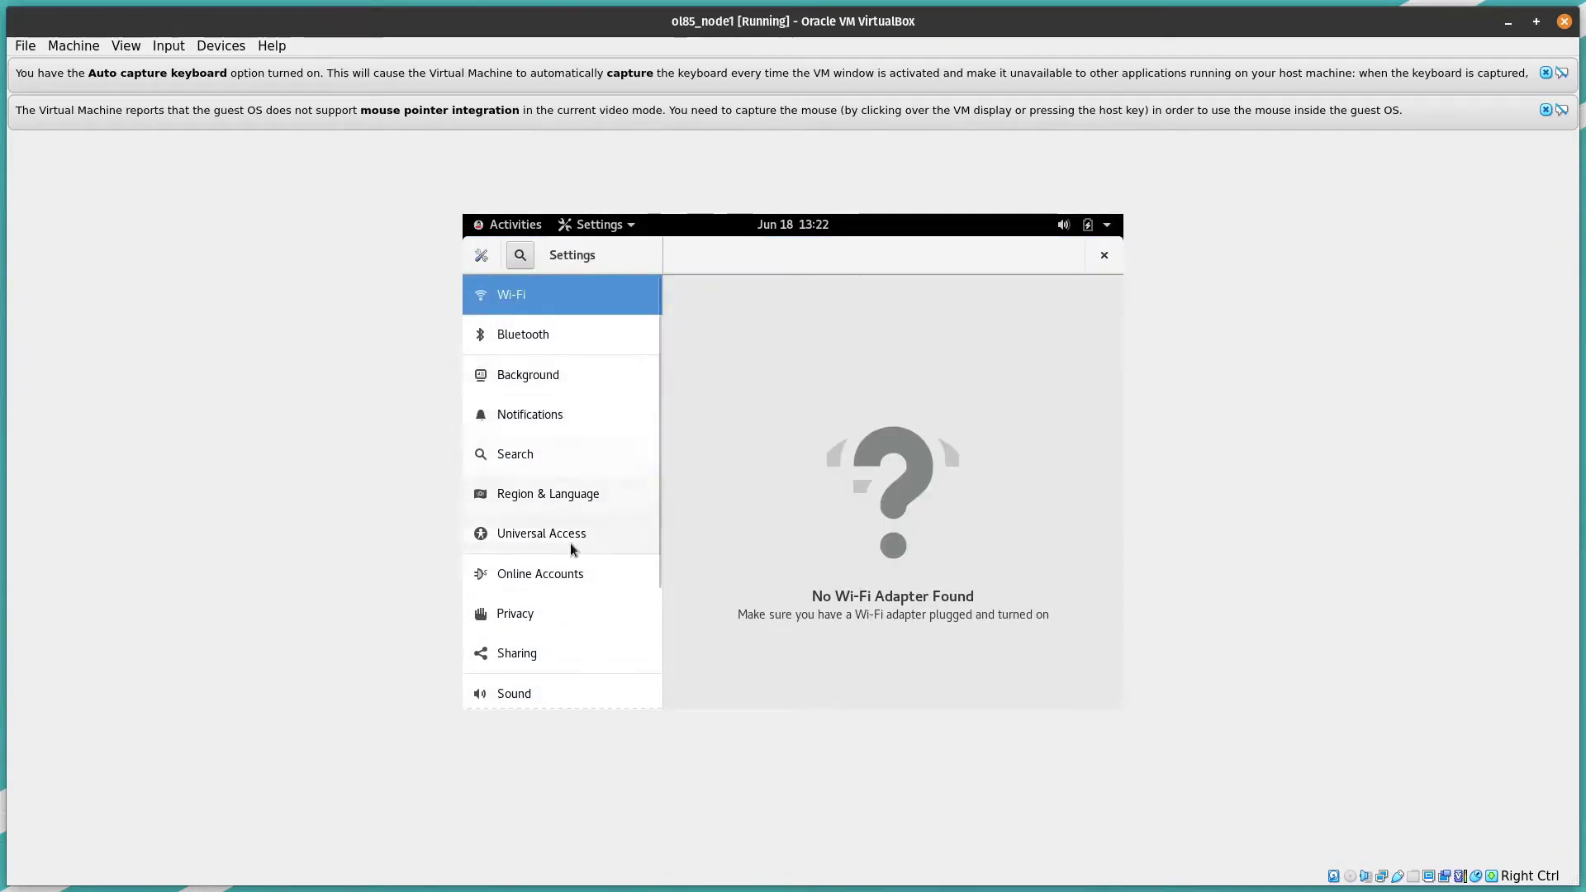
click(538, 617)
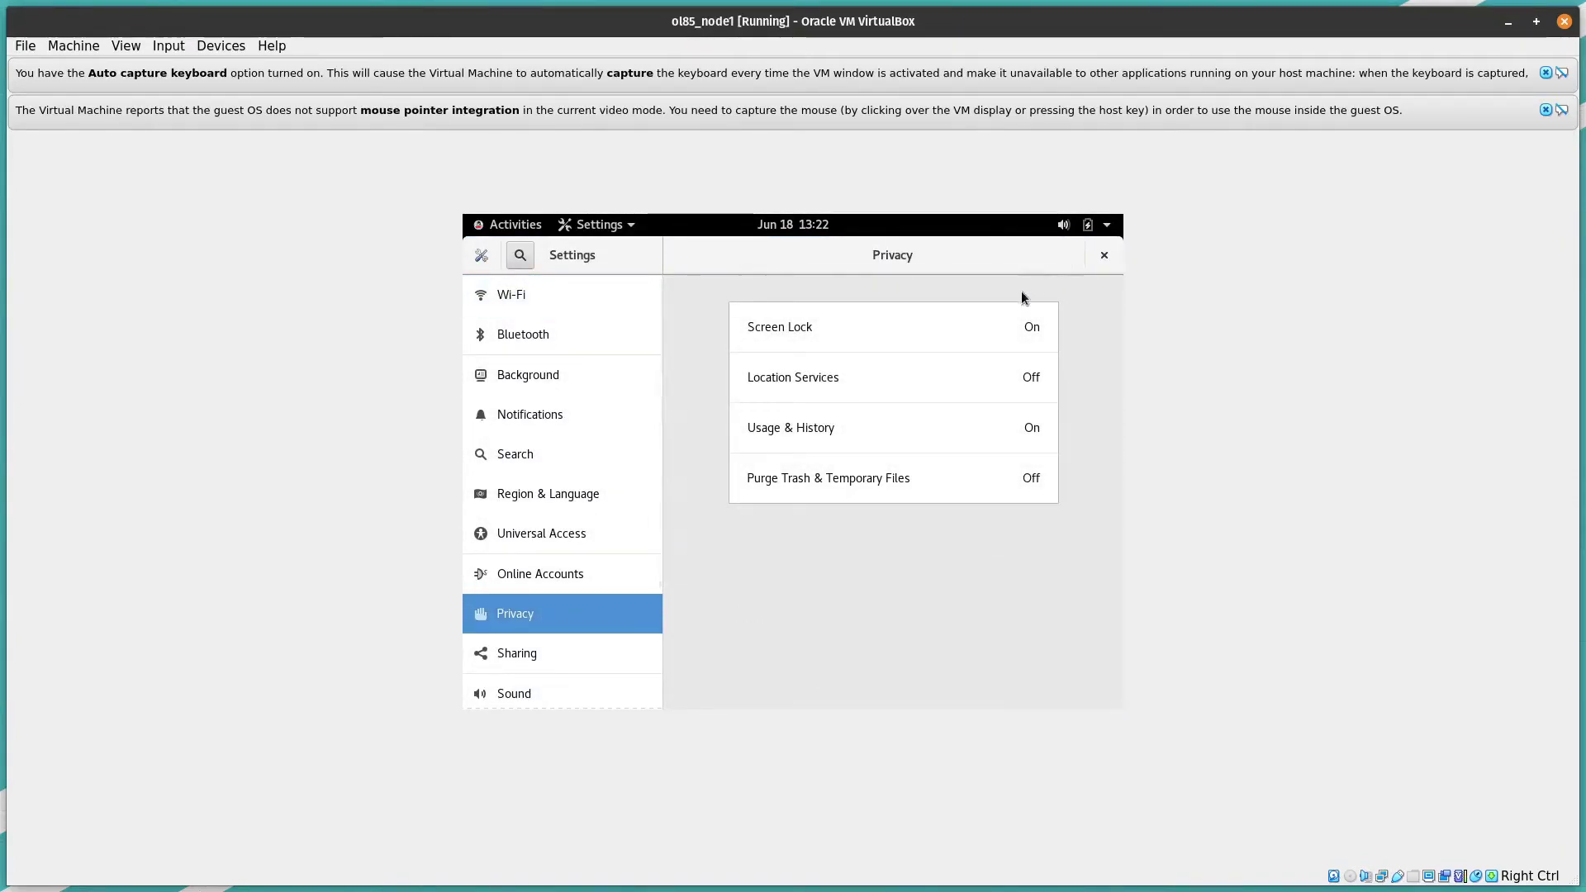
click(999, 331)
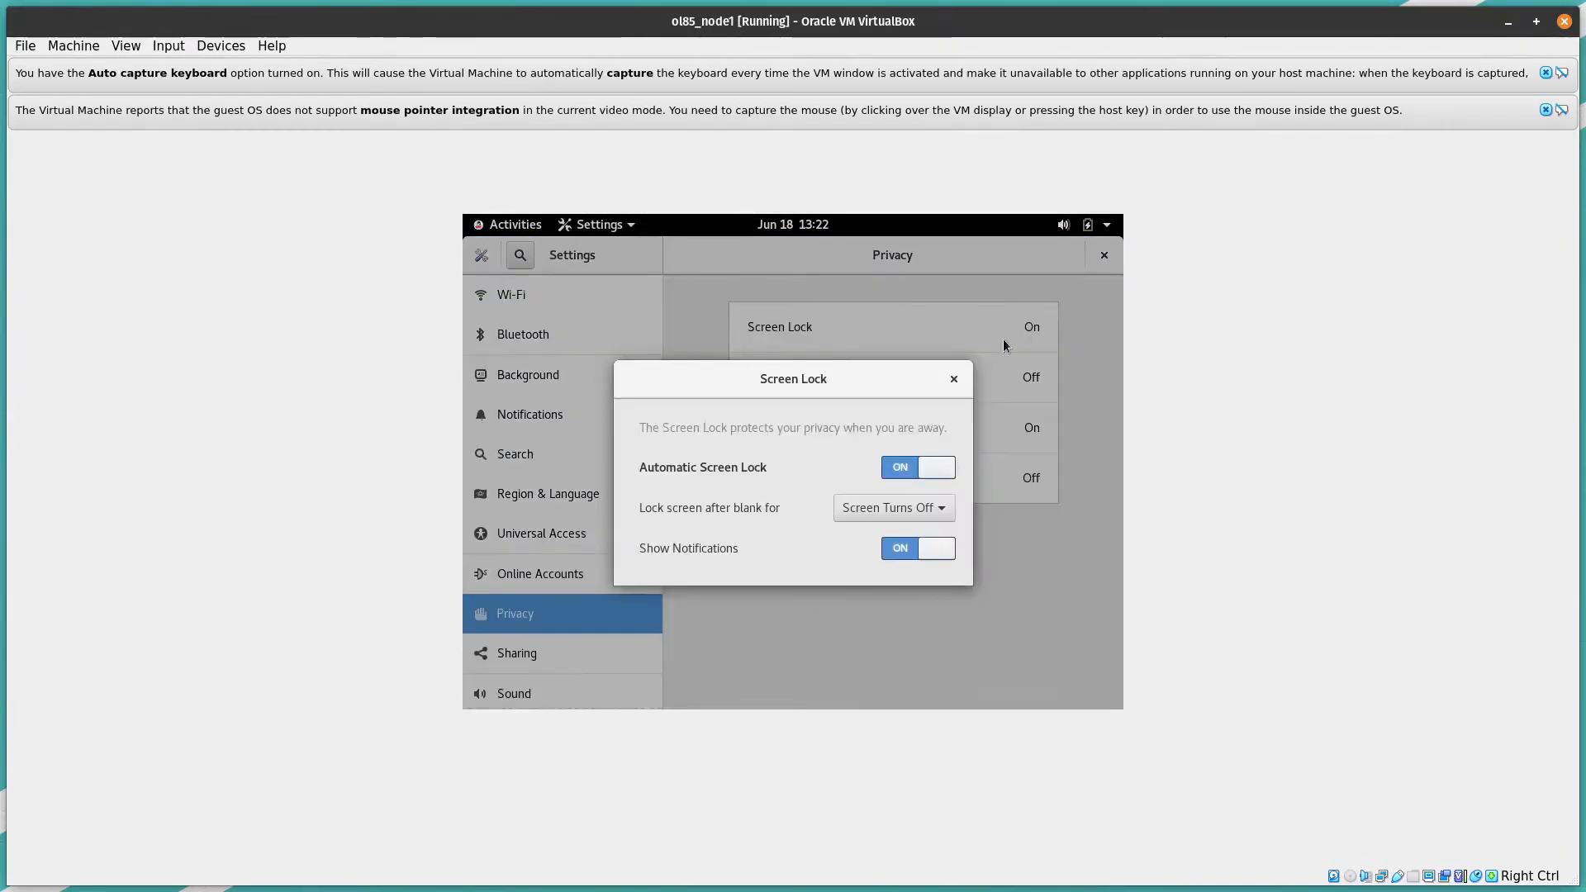
click(895, 469)
click(953, 379)
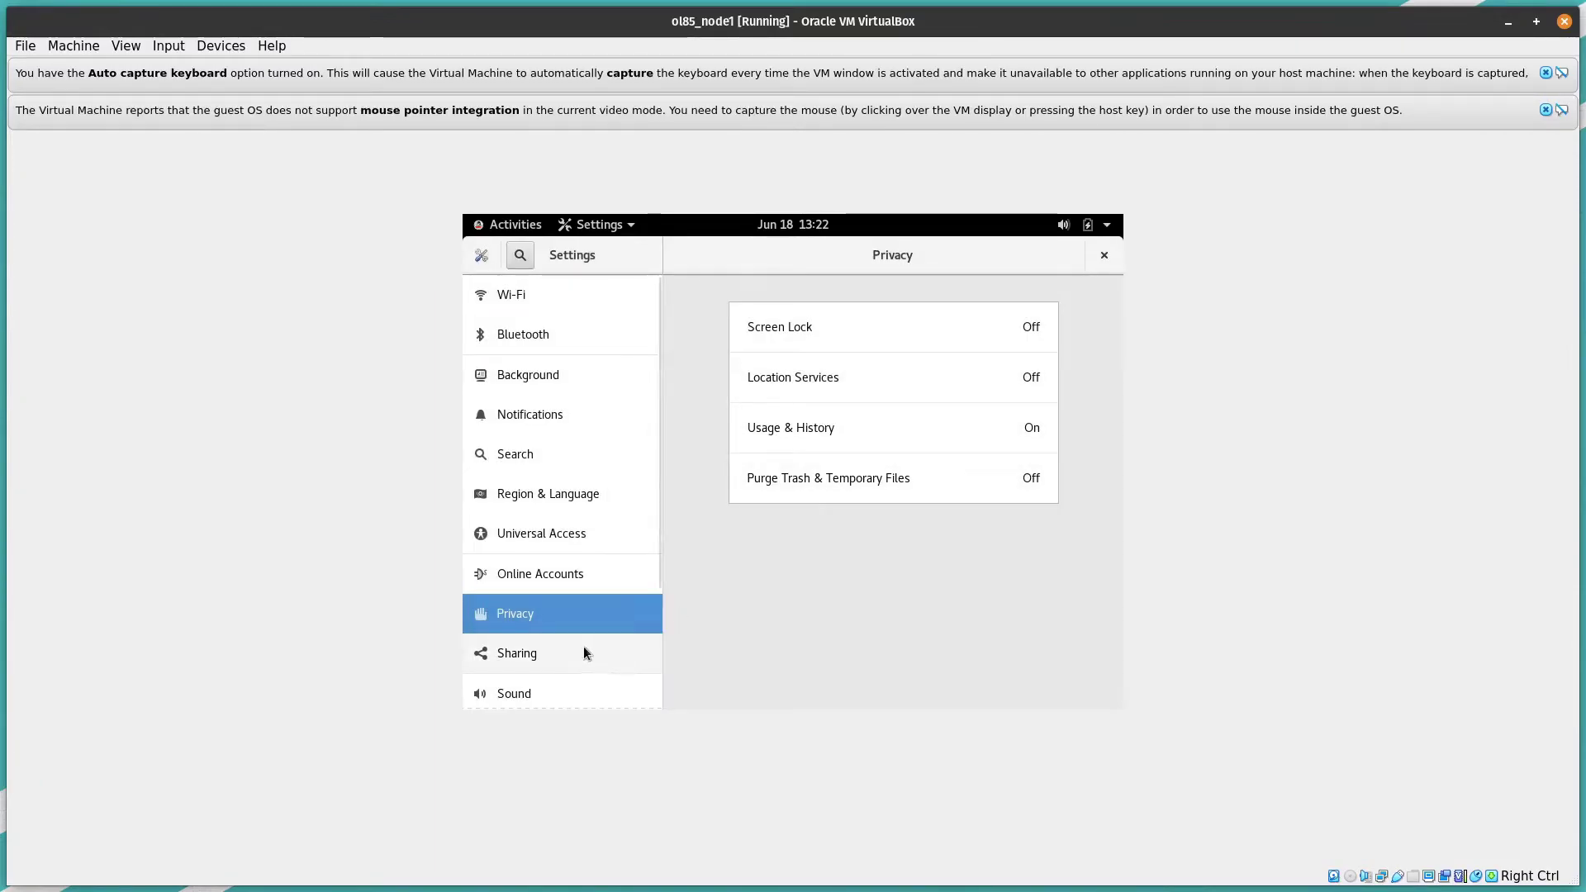
Step: Set Power blank screen to Never and close Settings
scroll(584, 647, down, 4)
click(550, 571)
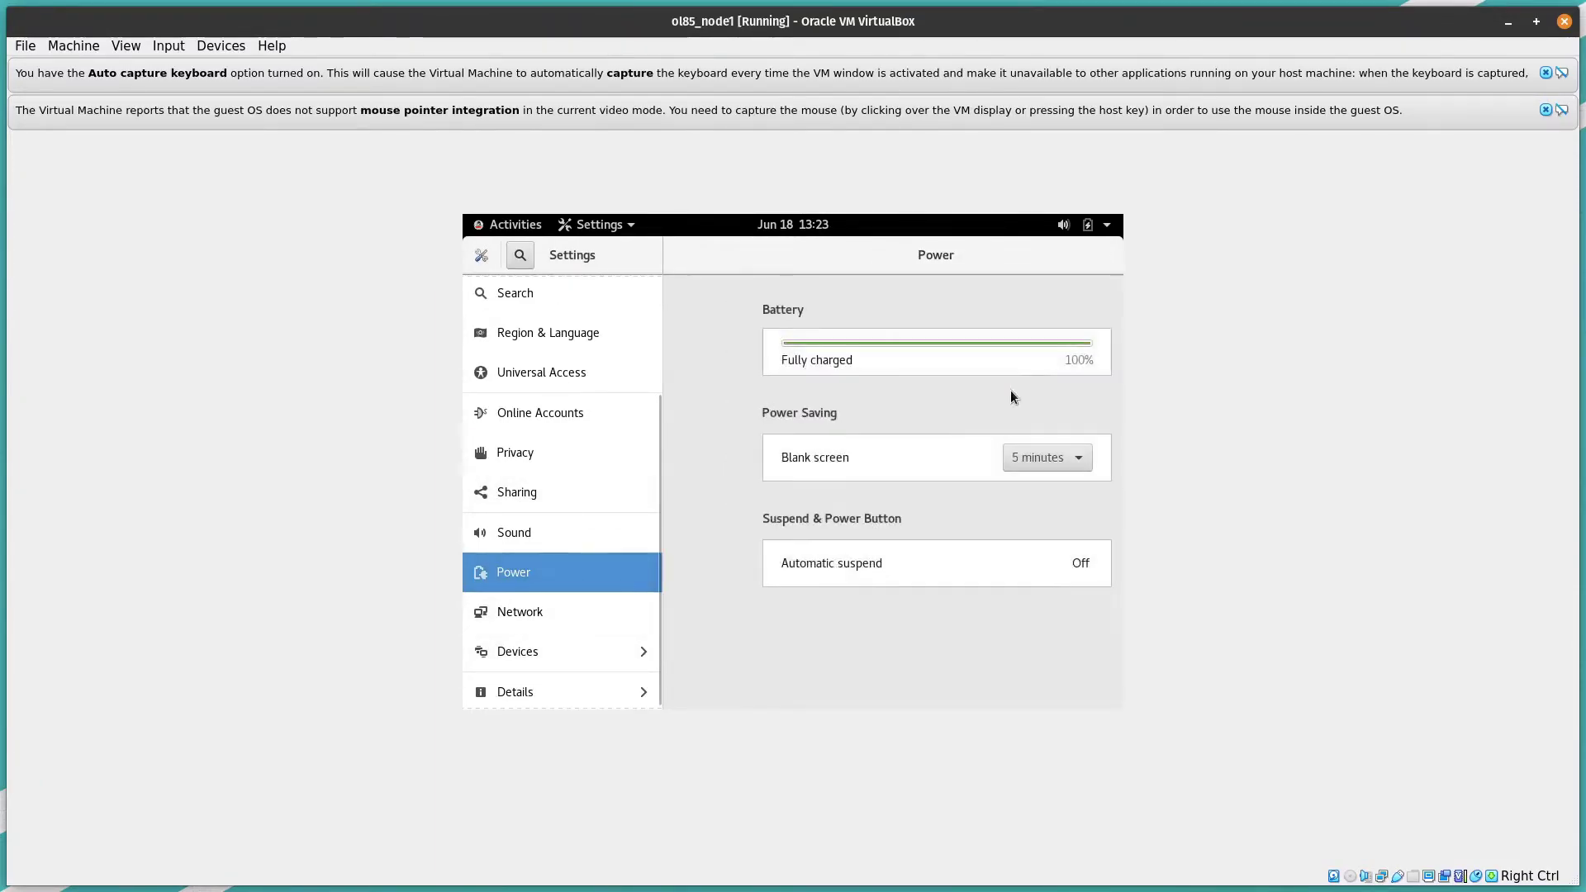
click(1042, 459)
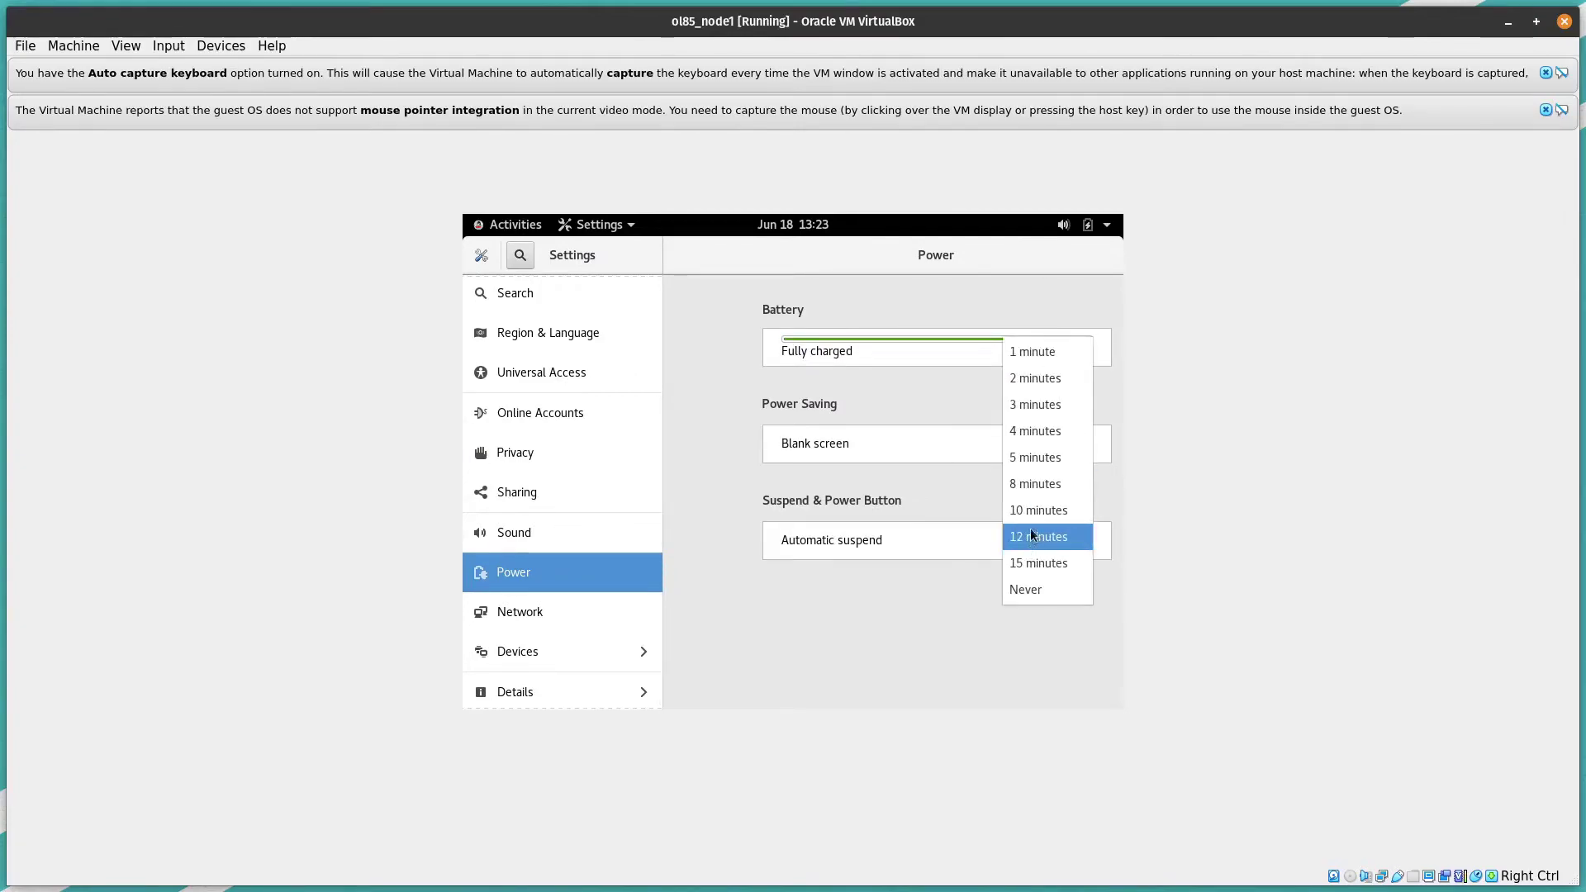
click(1037, 587)
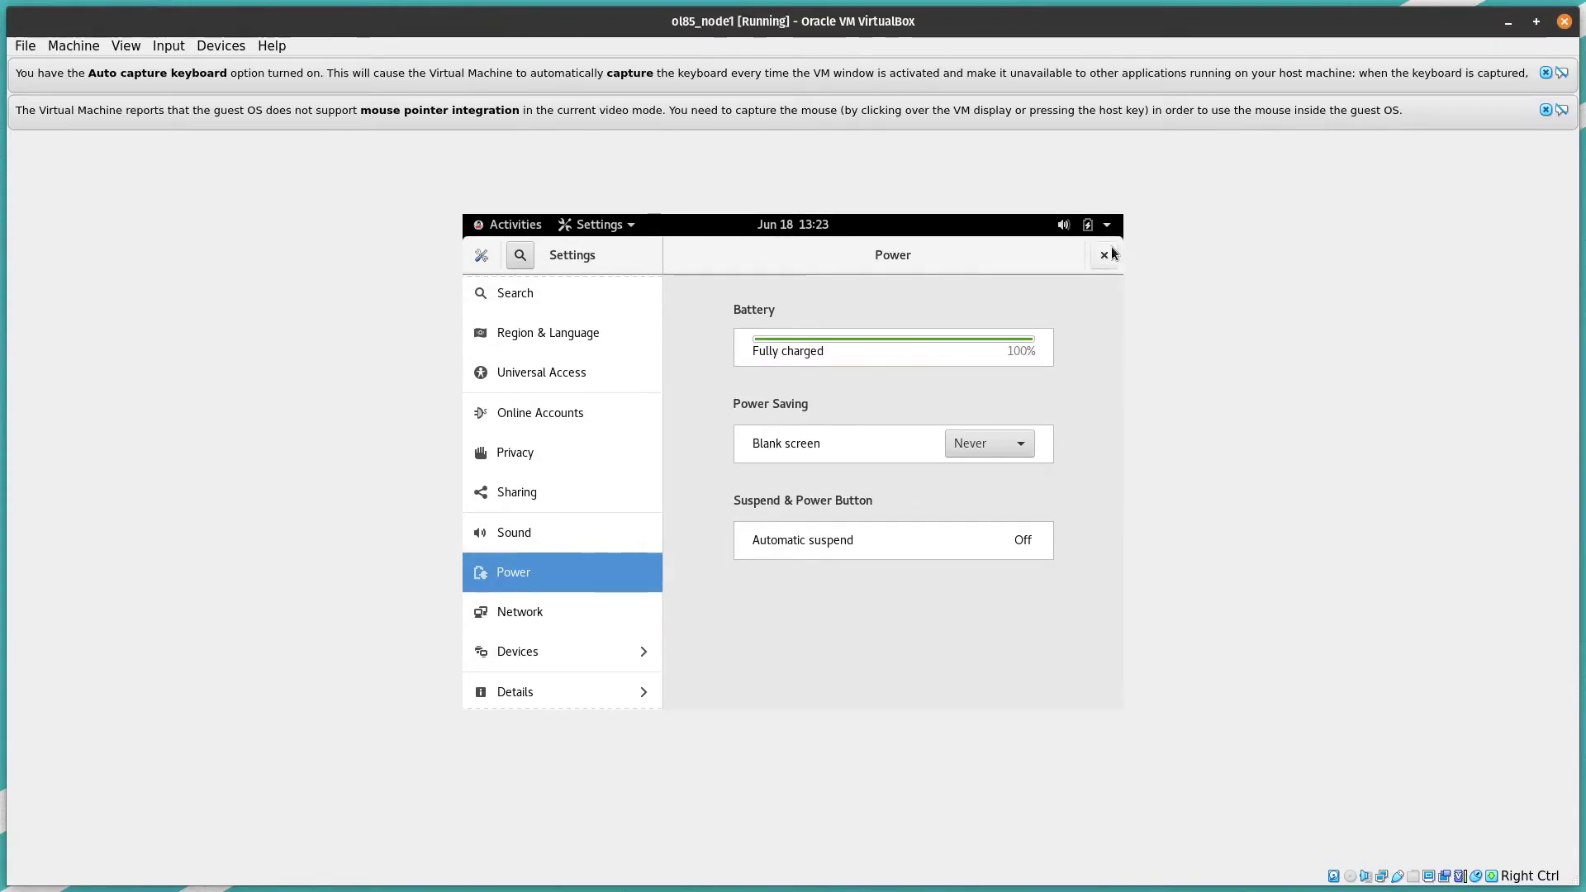
click(1103, 254)
click(1085, 231)
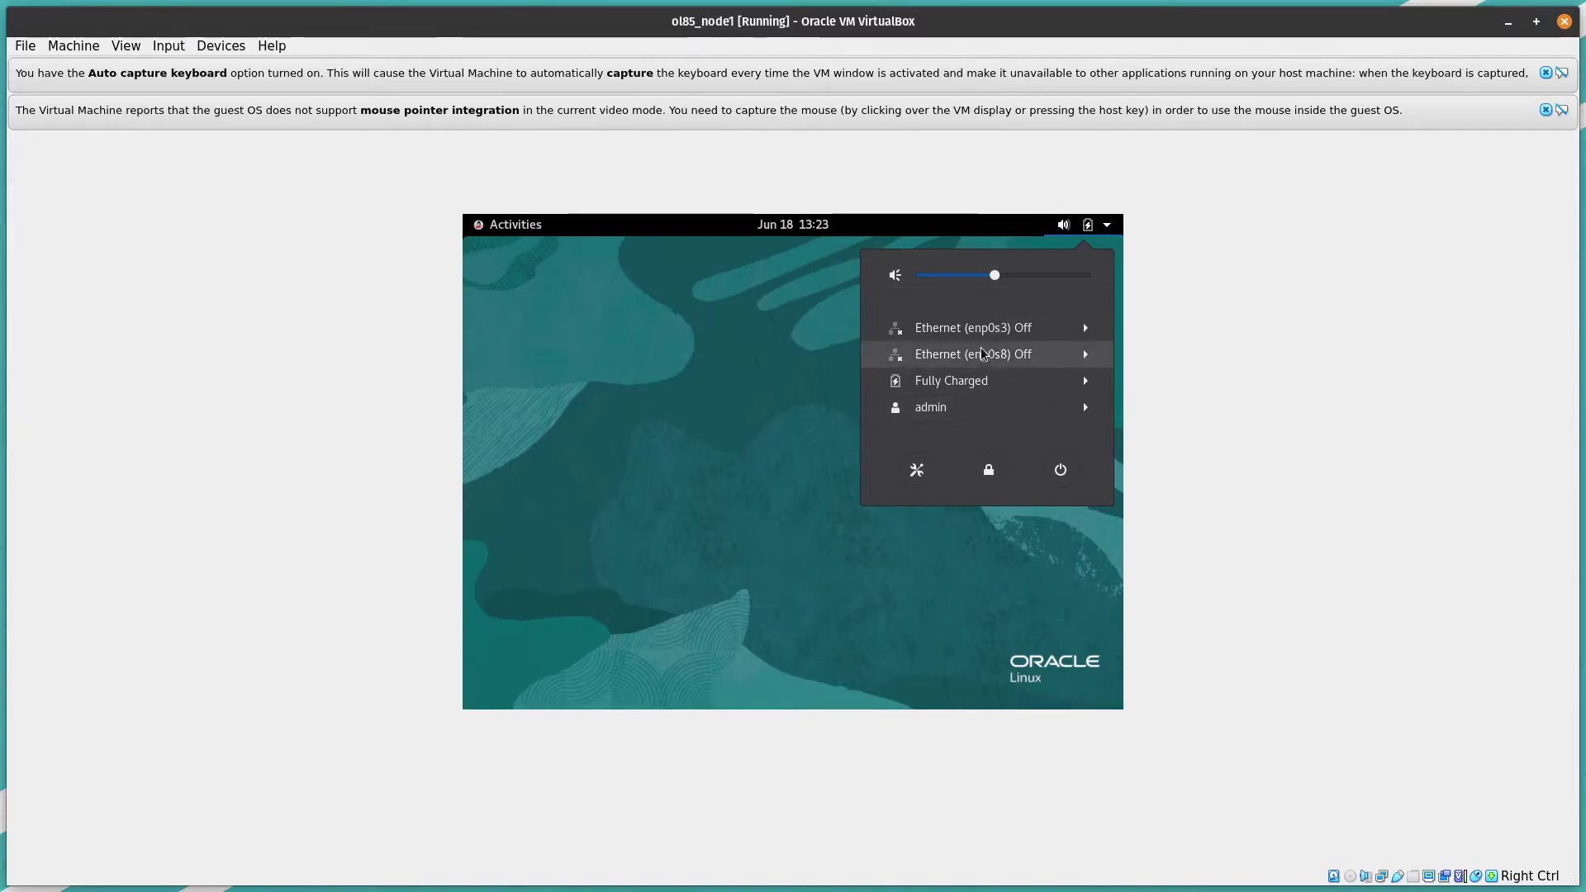
Step: In Wired Settings, switch on enp0s3 and enp0s8, then open enp0s3's connection details
click(991, 329)
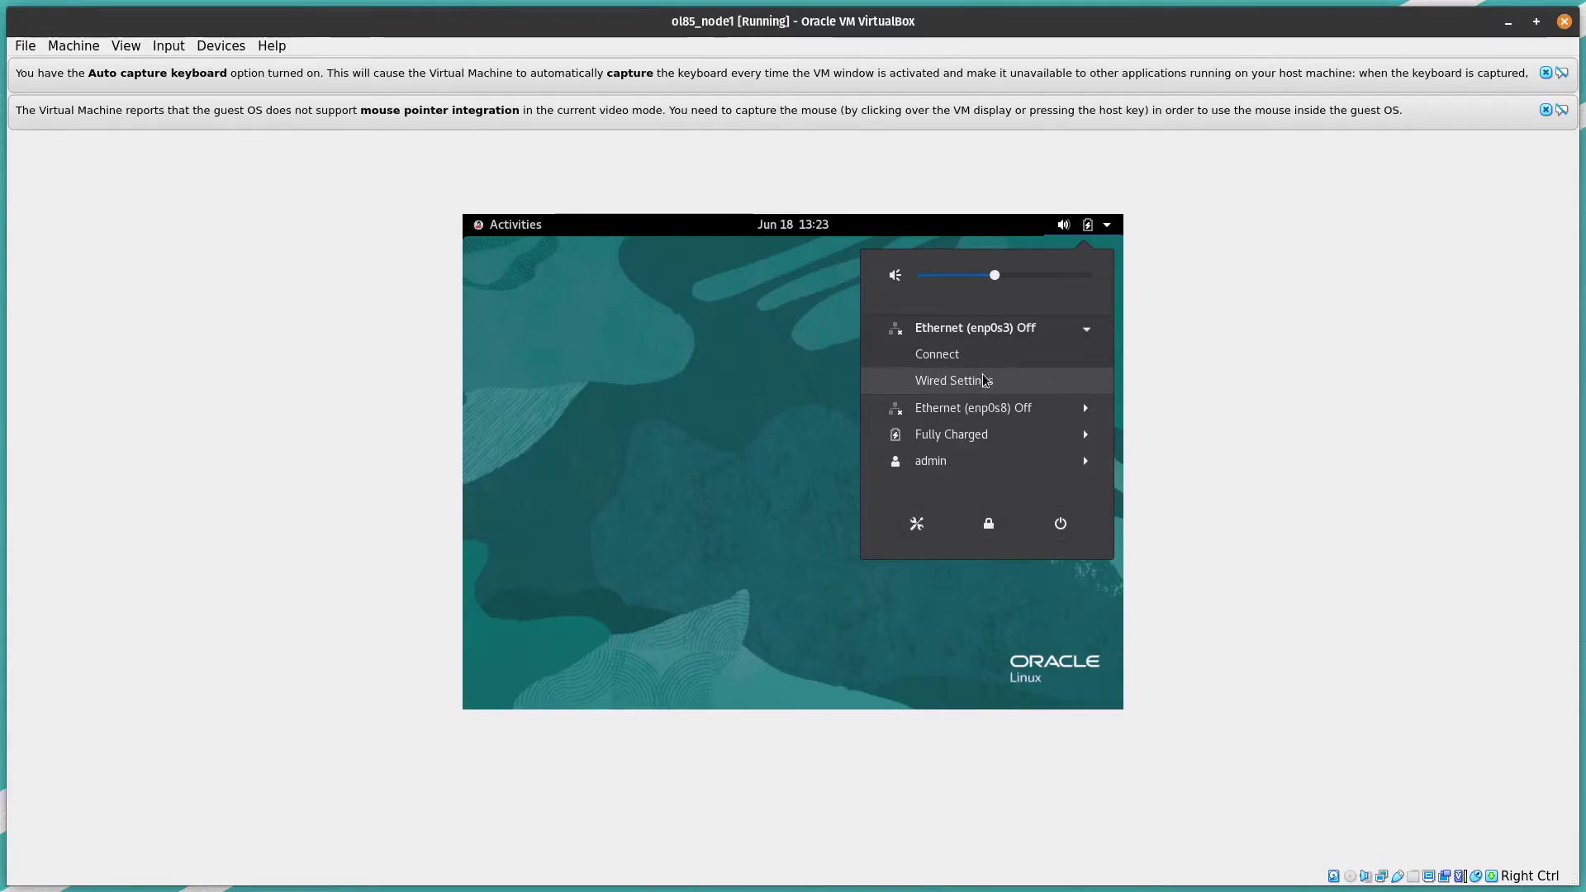
click(931, 385)
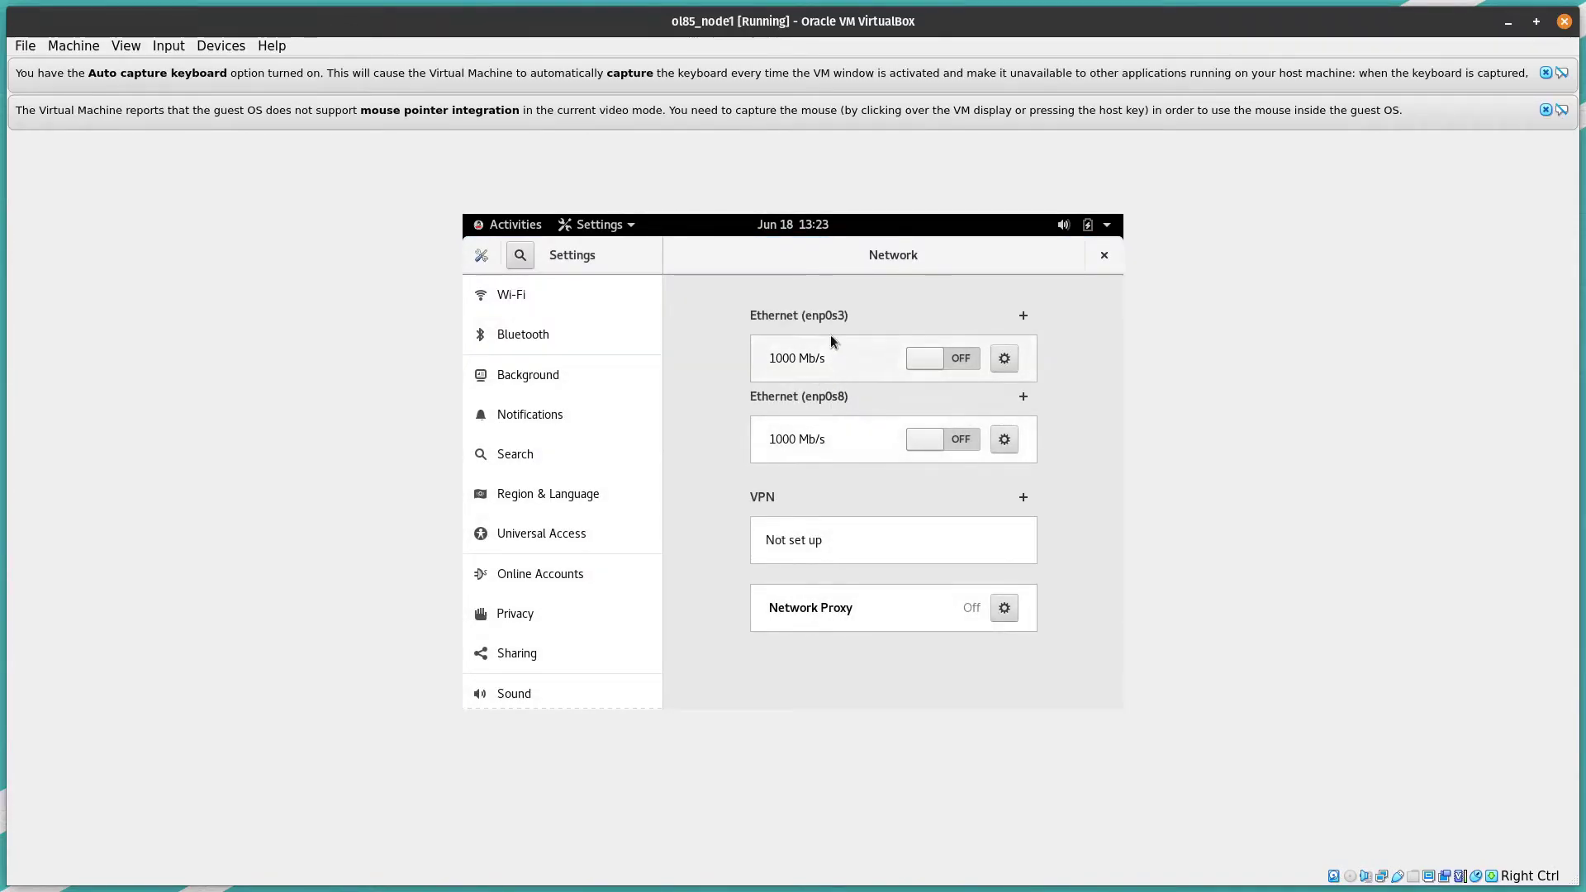
click(999, 365)
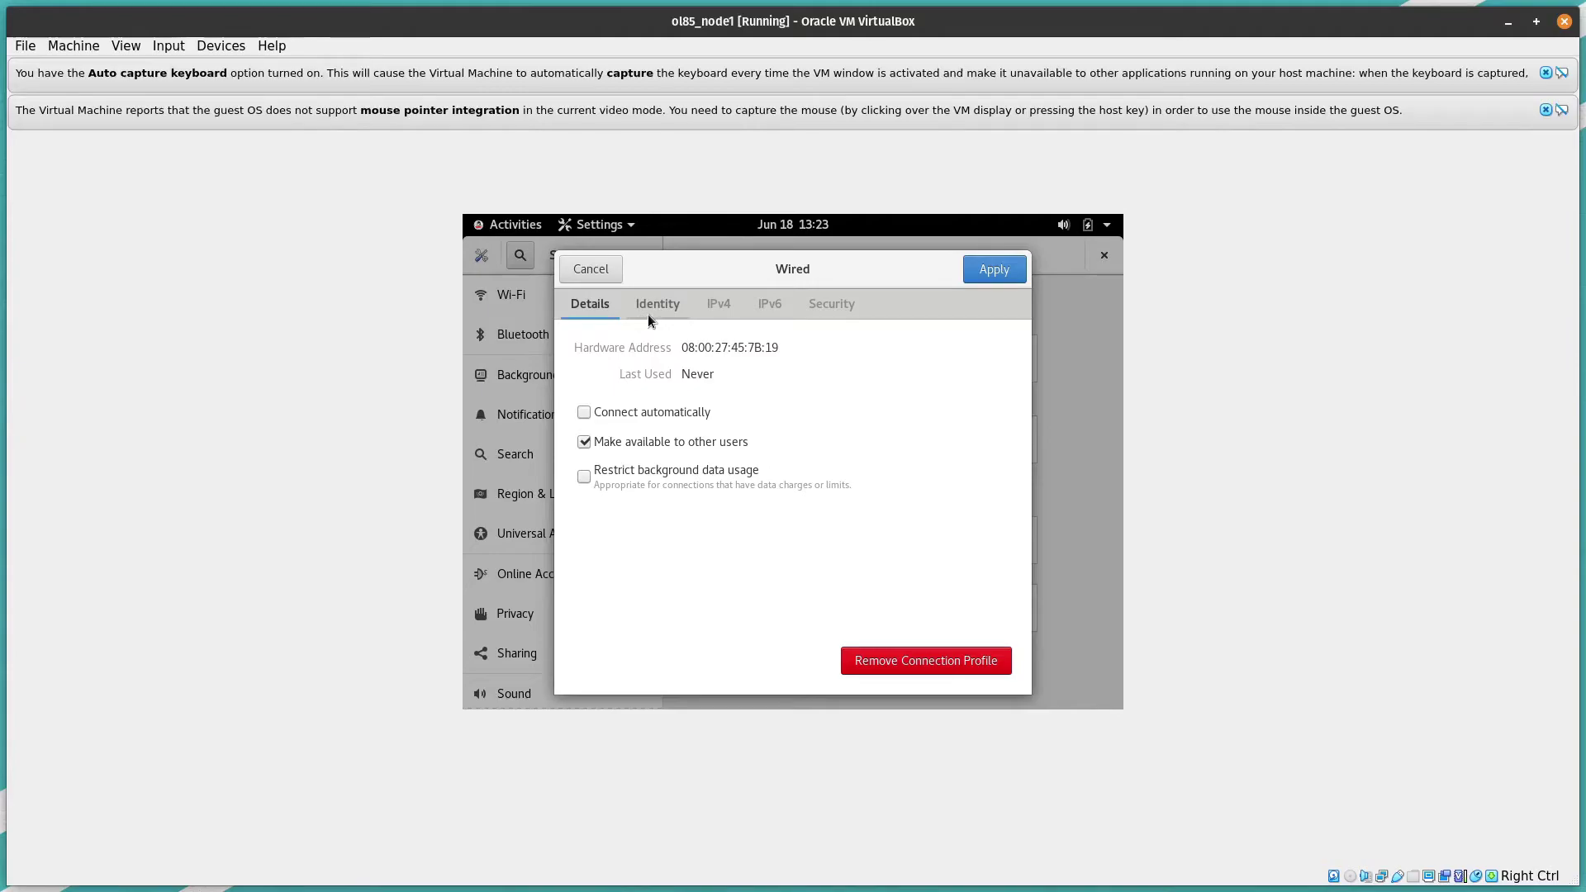
click(591, 268)
click(966, 358)
click(979, 438)
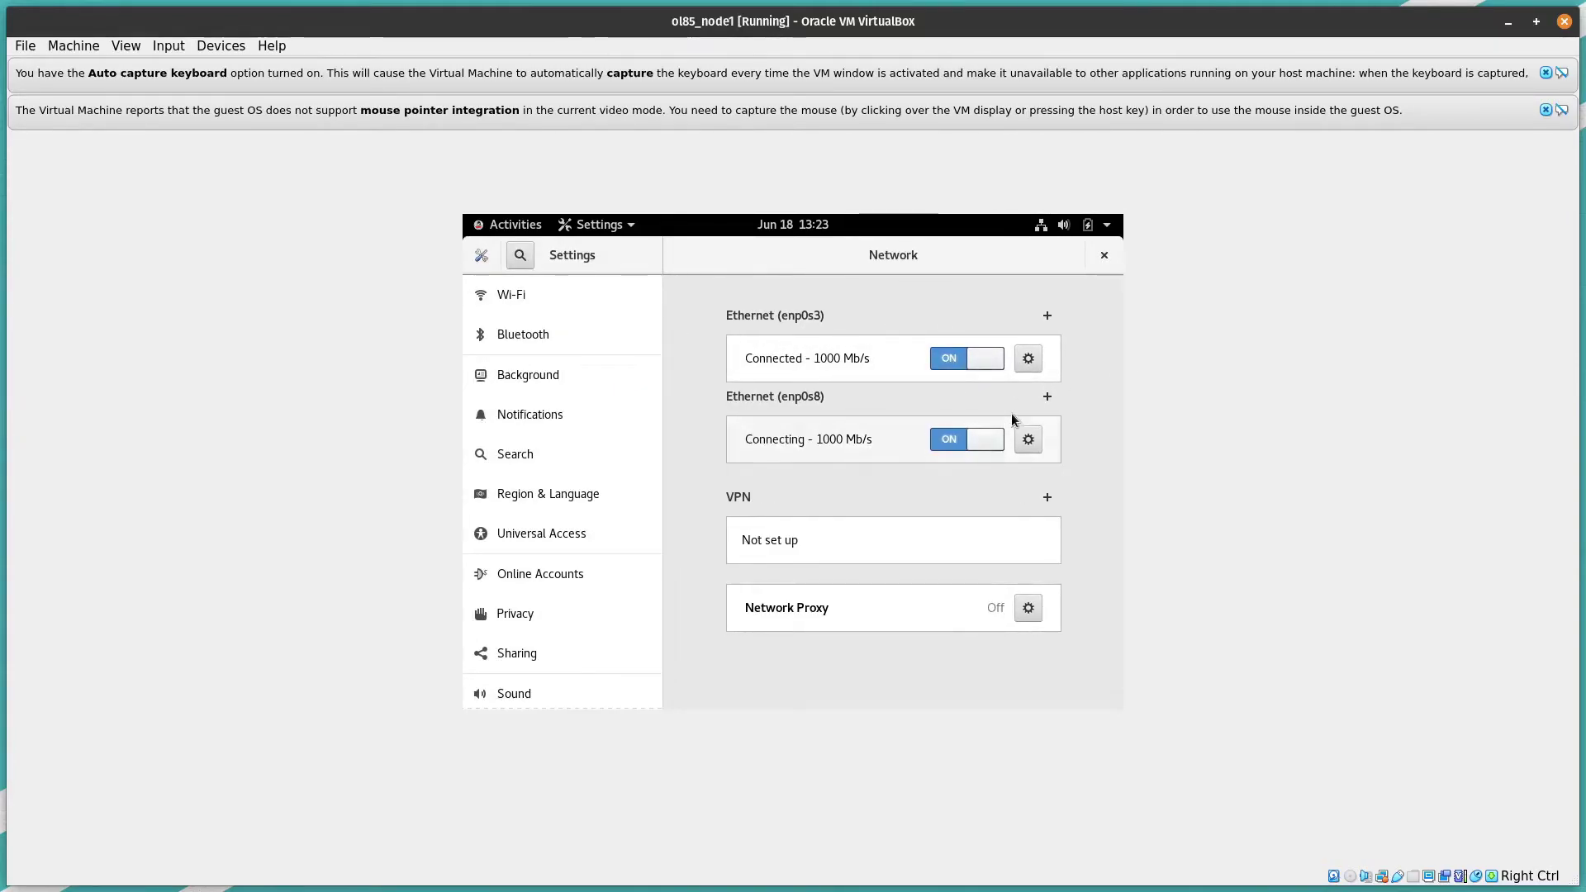
click(1024, 360)
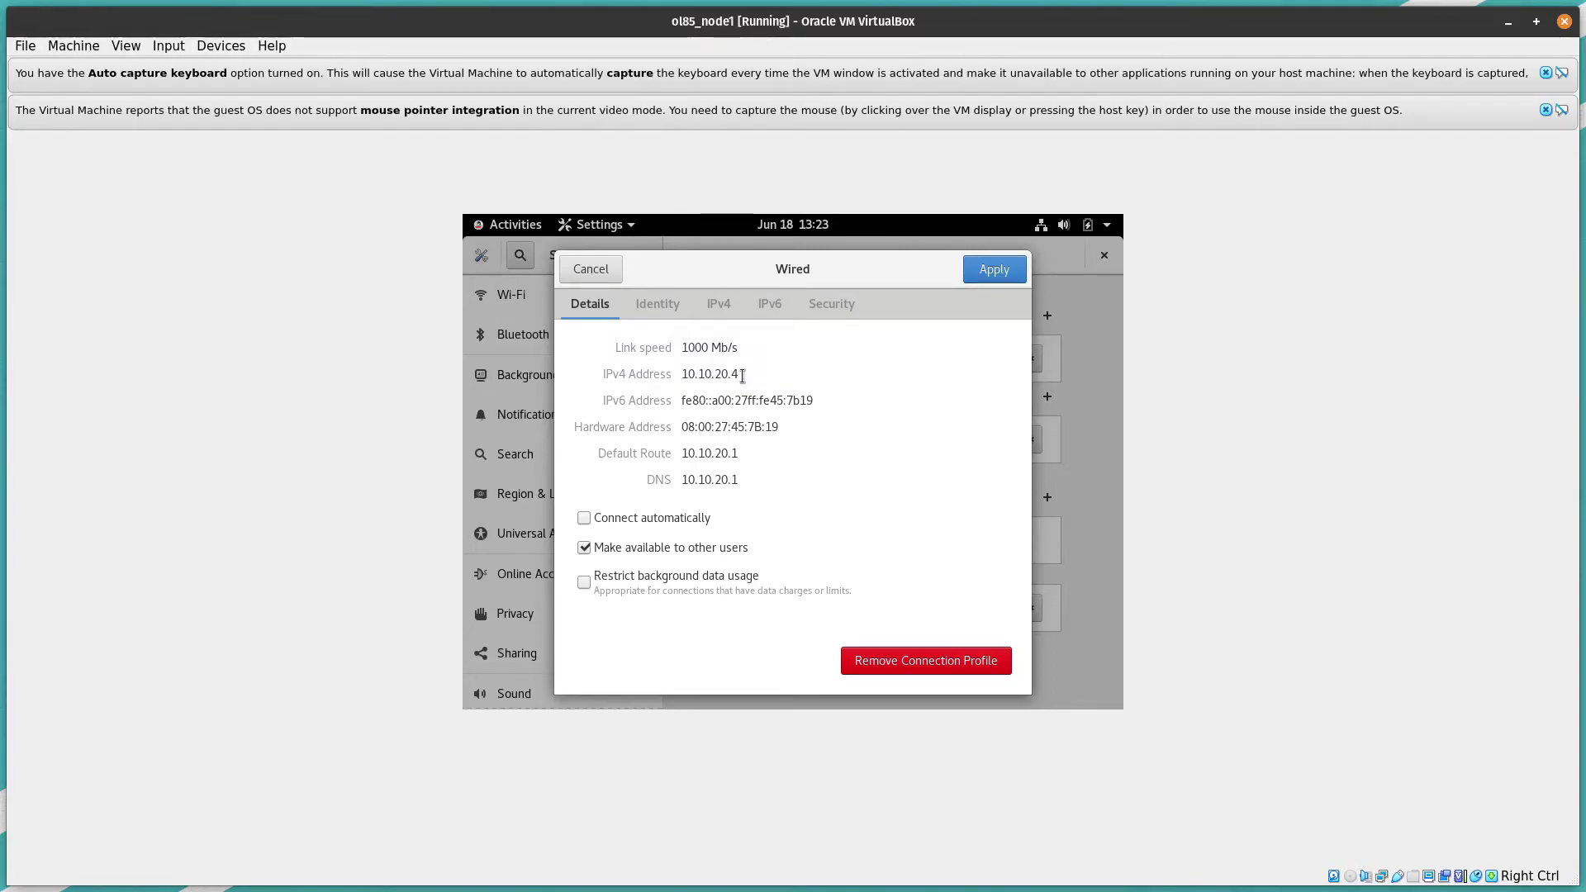
Step: Rename the connection to Public and set IPv4 to Manual with address 10.10.20.111
click(667, 306)
drag(747, 342, 666, 341)
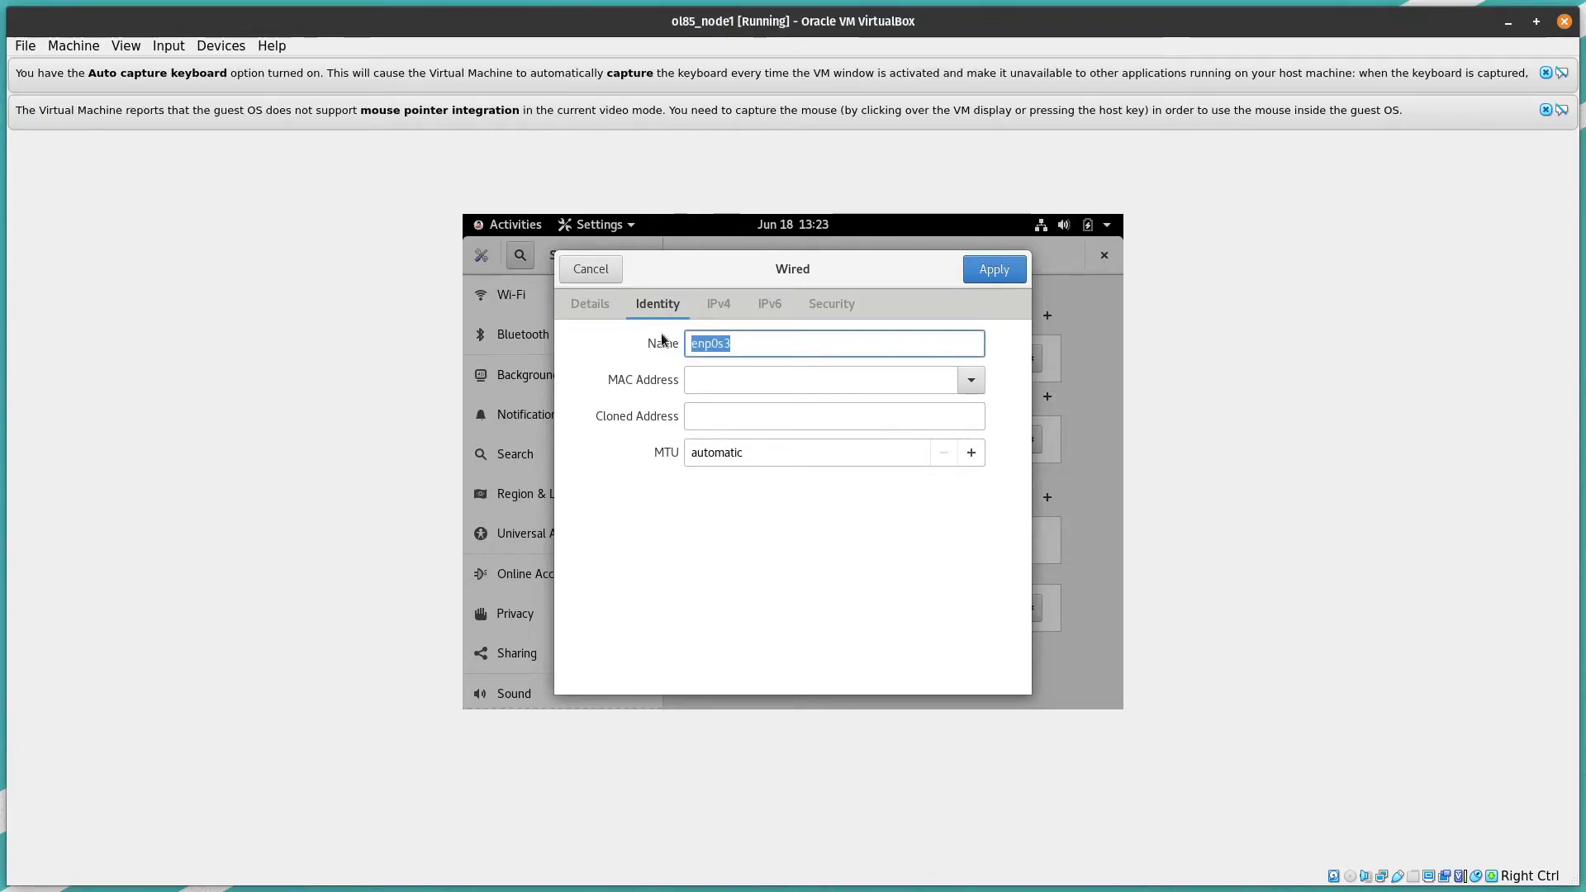
text(Public)
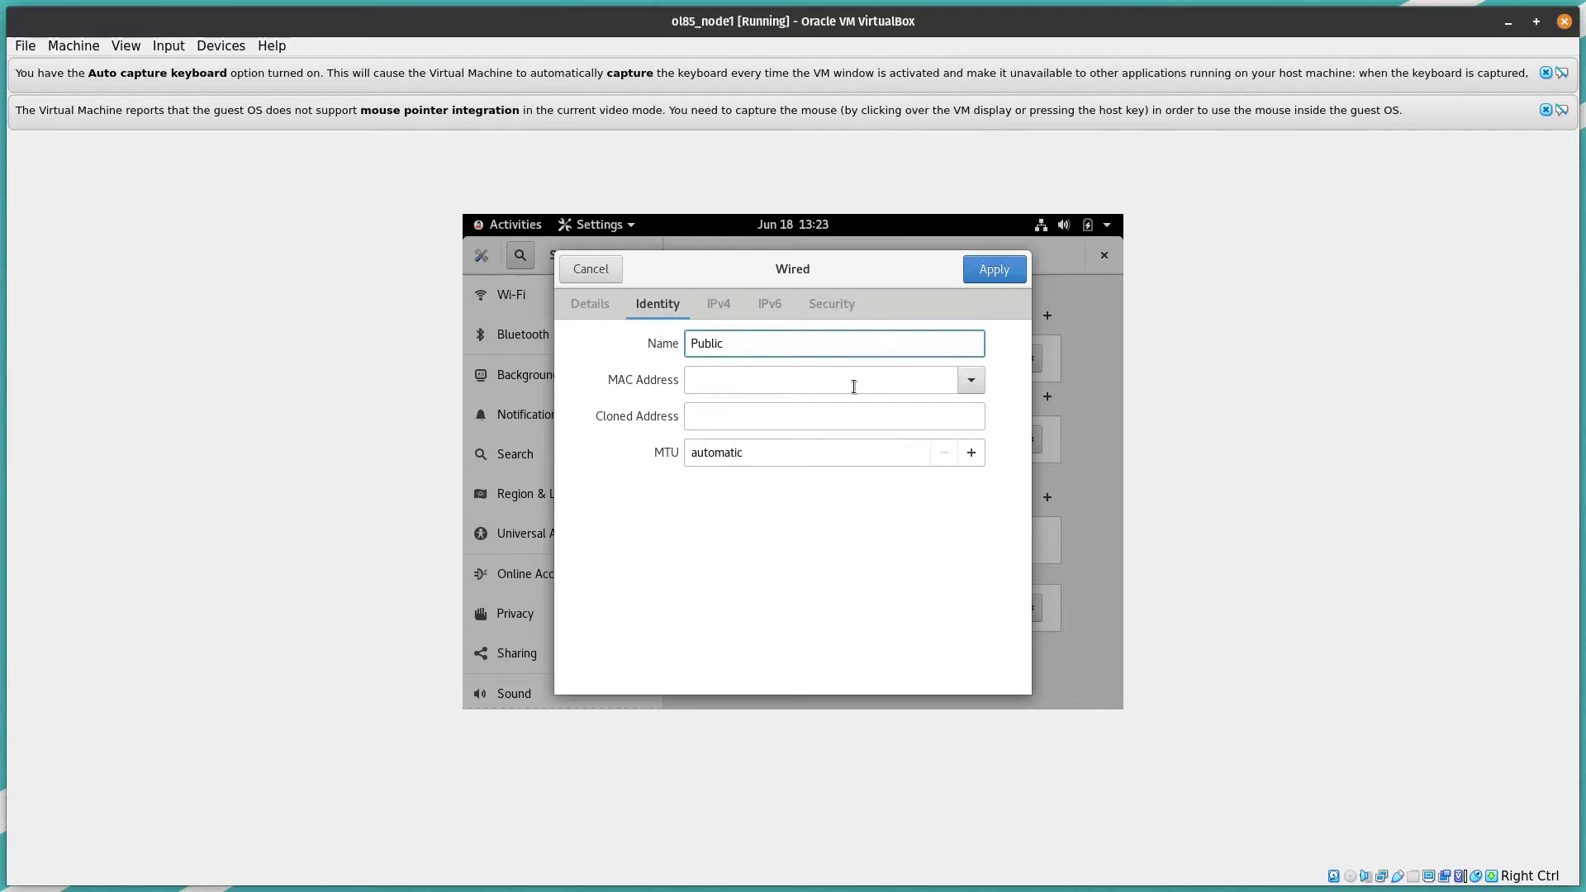
click(712, 306)
click(703, 375)
click(615, 458)
text(10.10.20.)
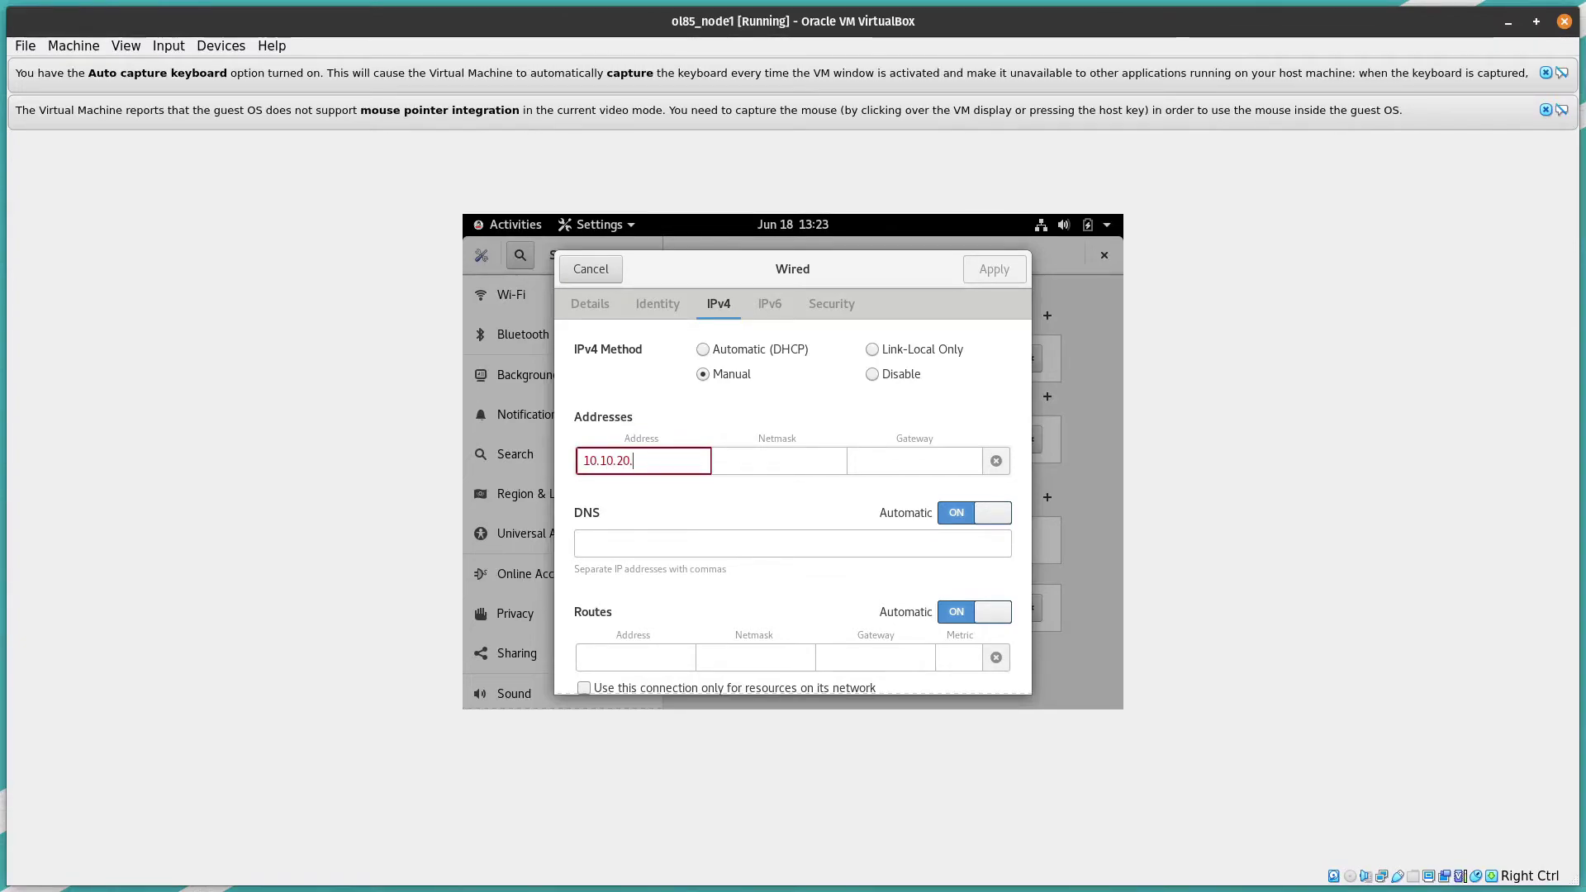
text(111)
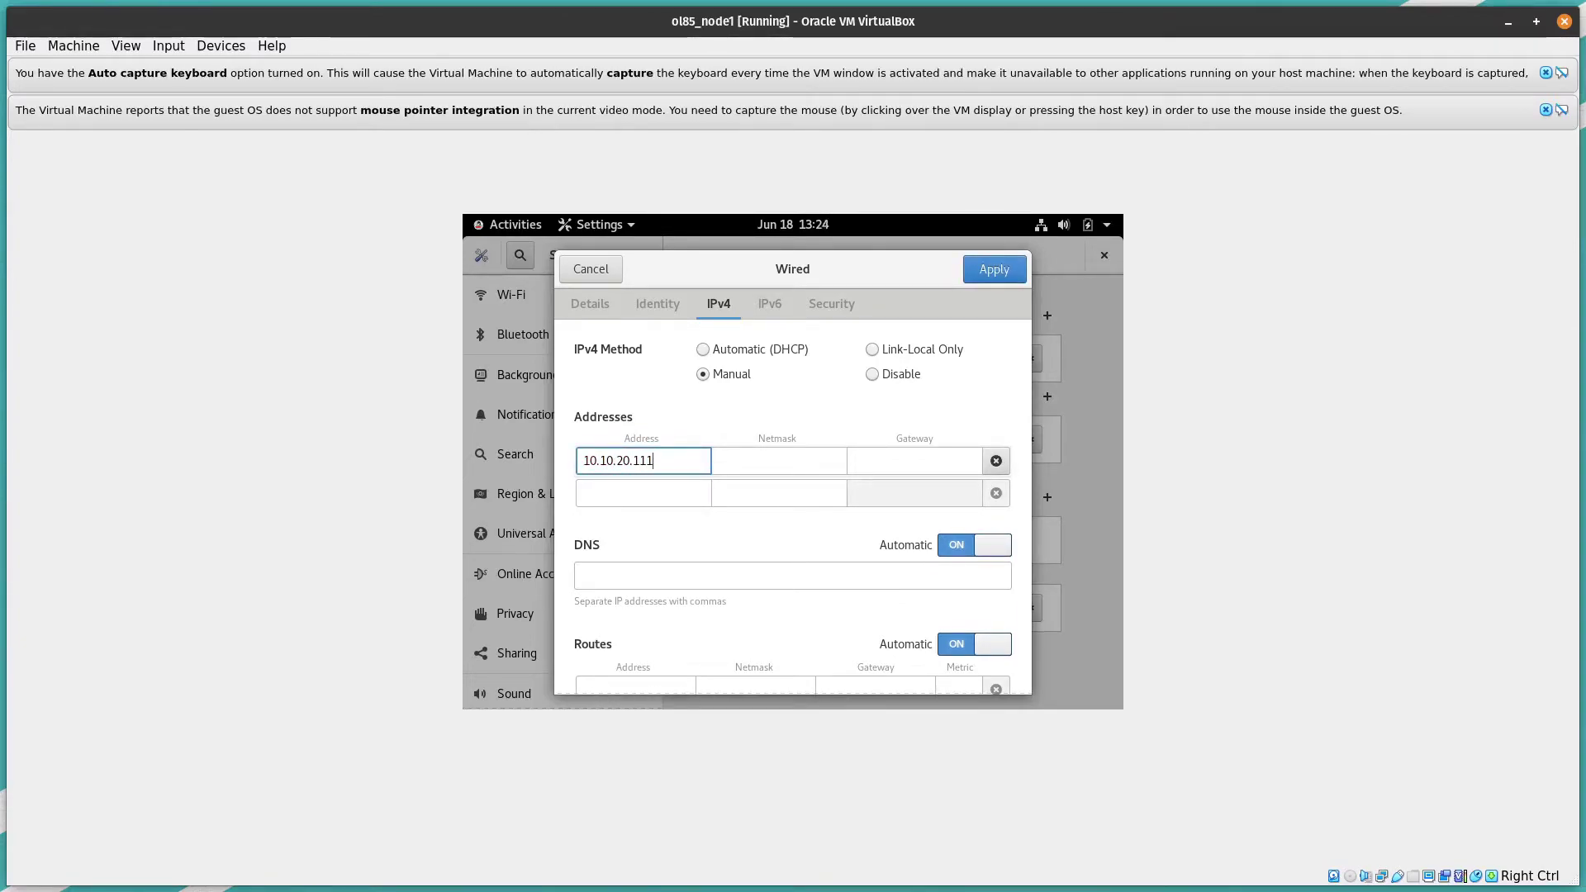
key(Tab)
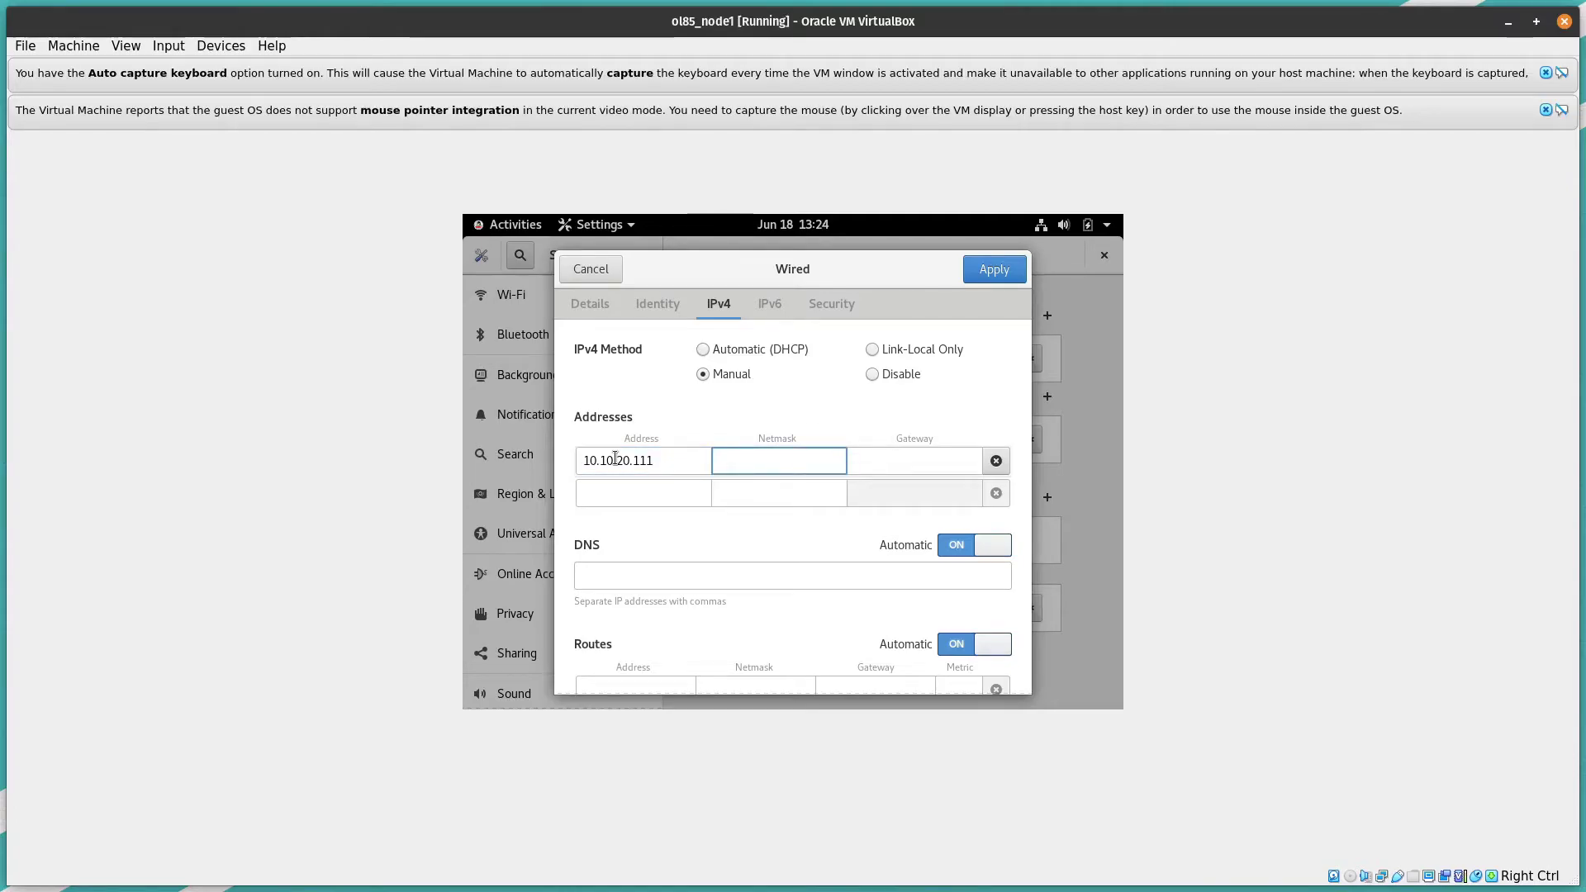
Step: Enter netmask 24 and gateway 10.10.20.1, then apply the connection settings
click(599, 311)
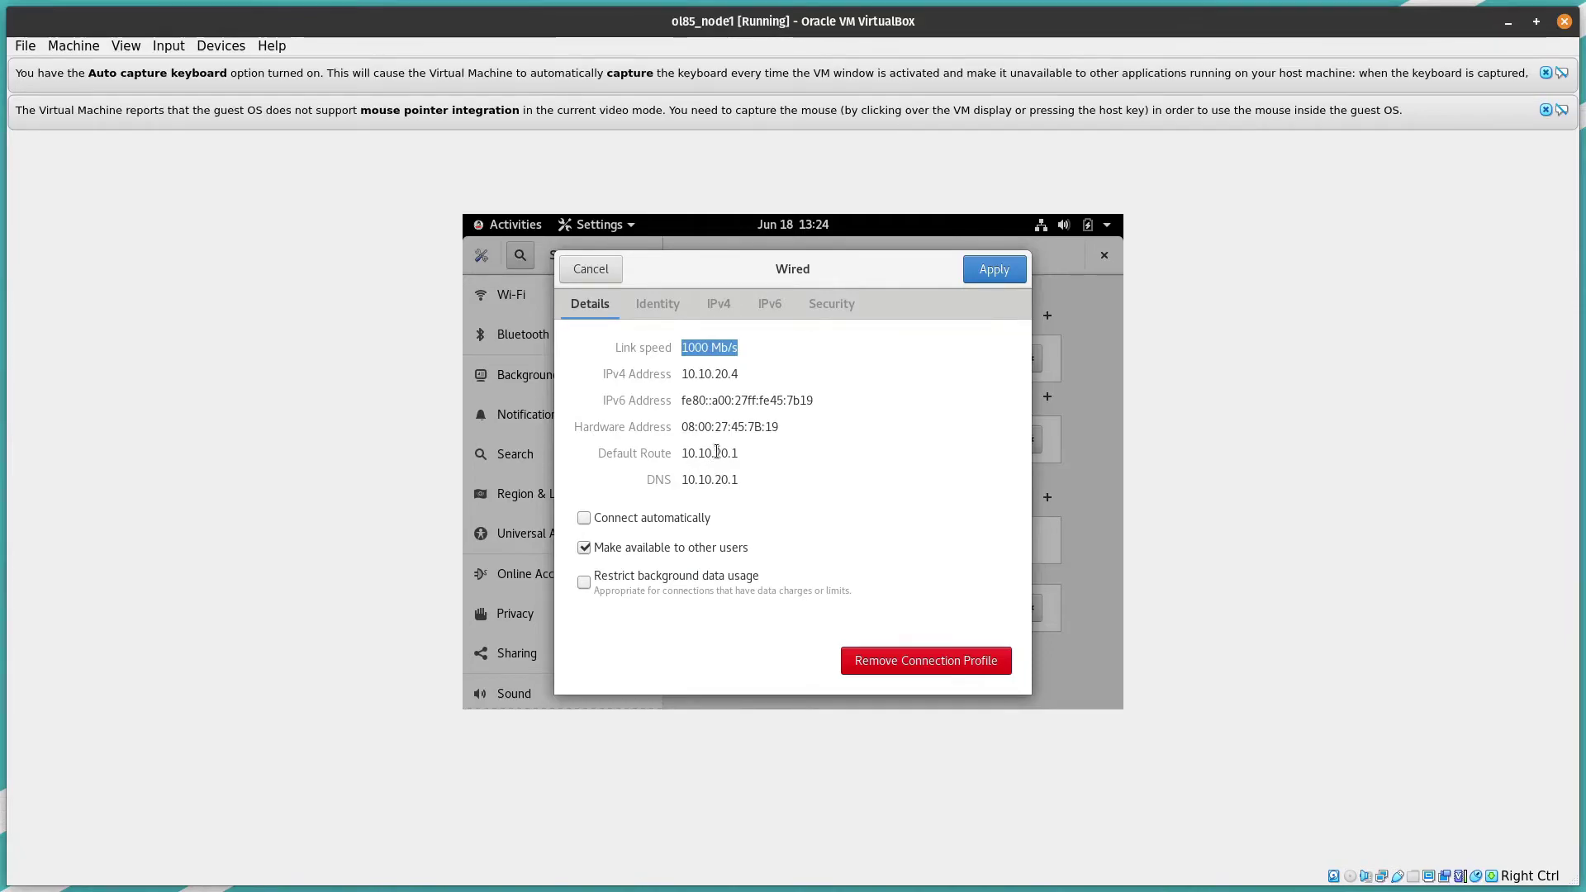
click(718, 313)
click(785, 459)
text(24)
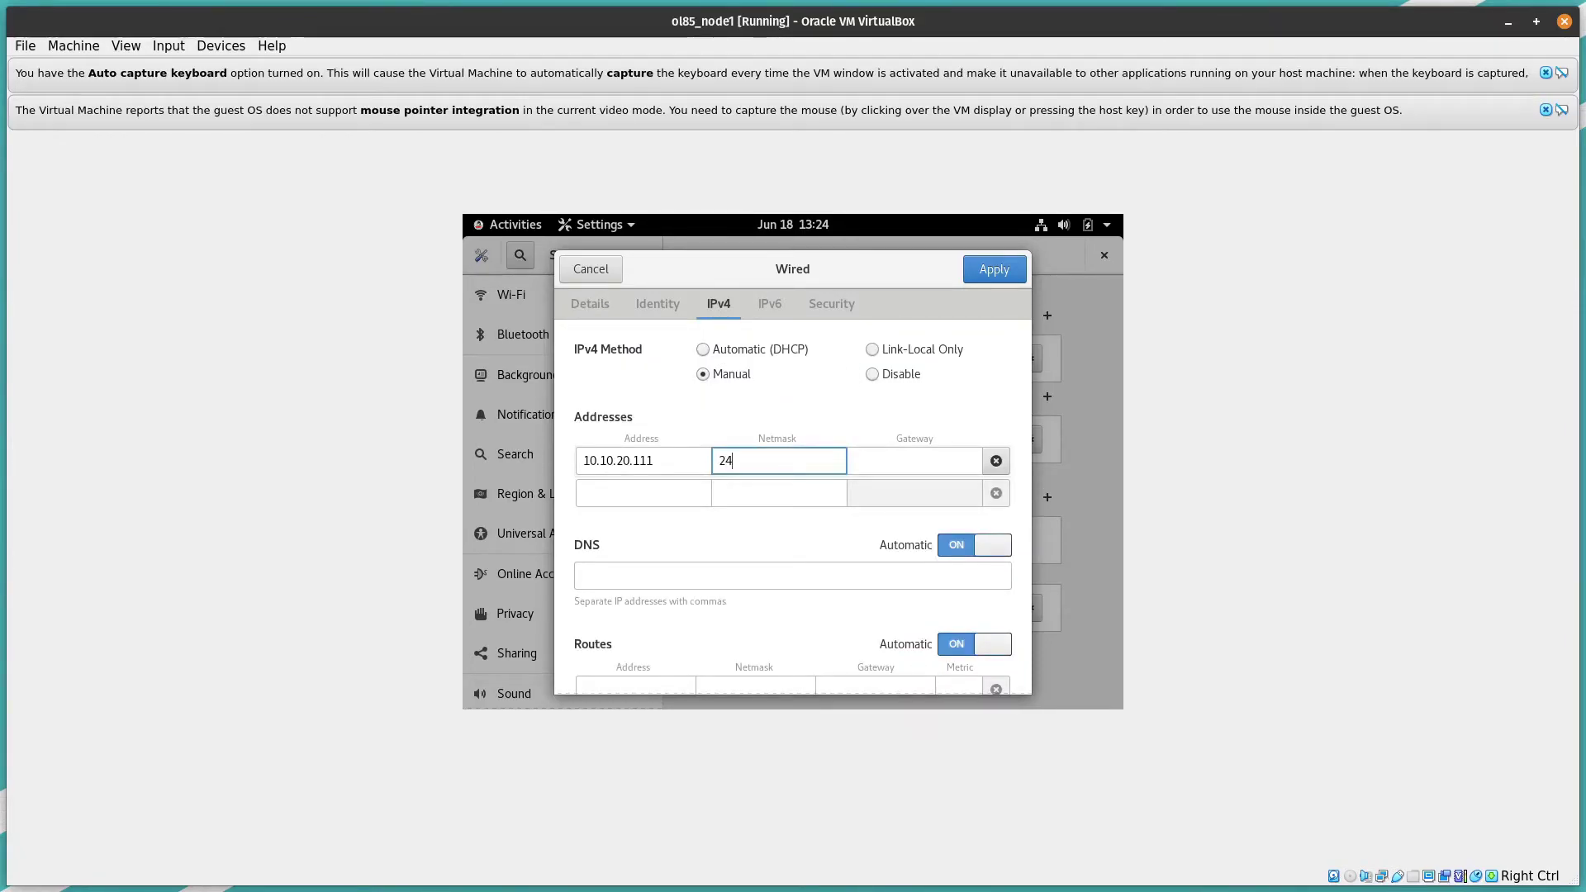
click(857, 464)
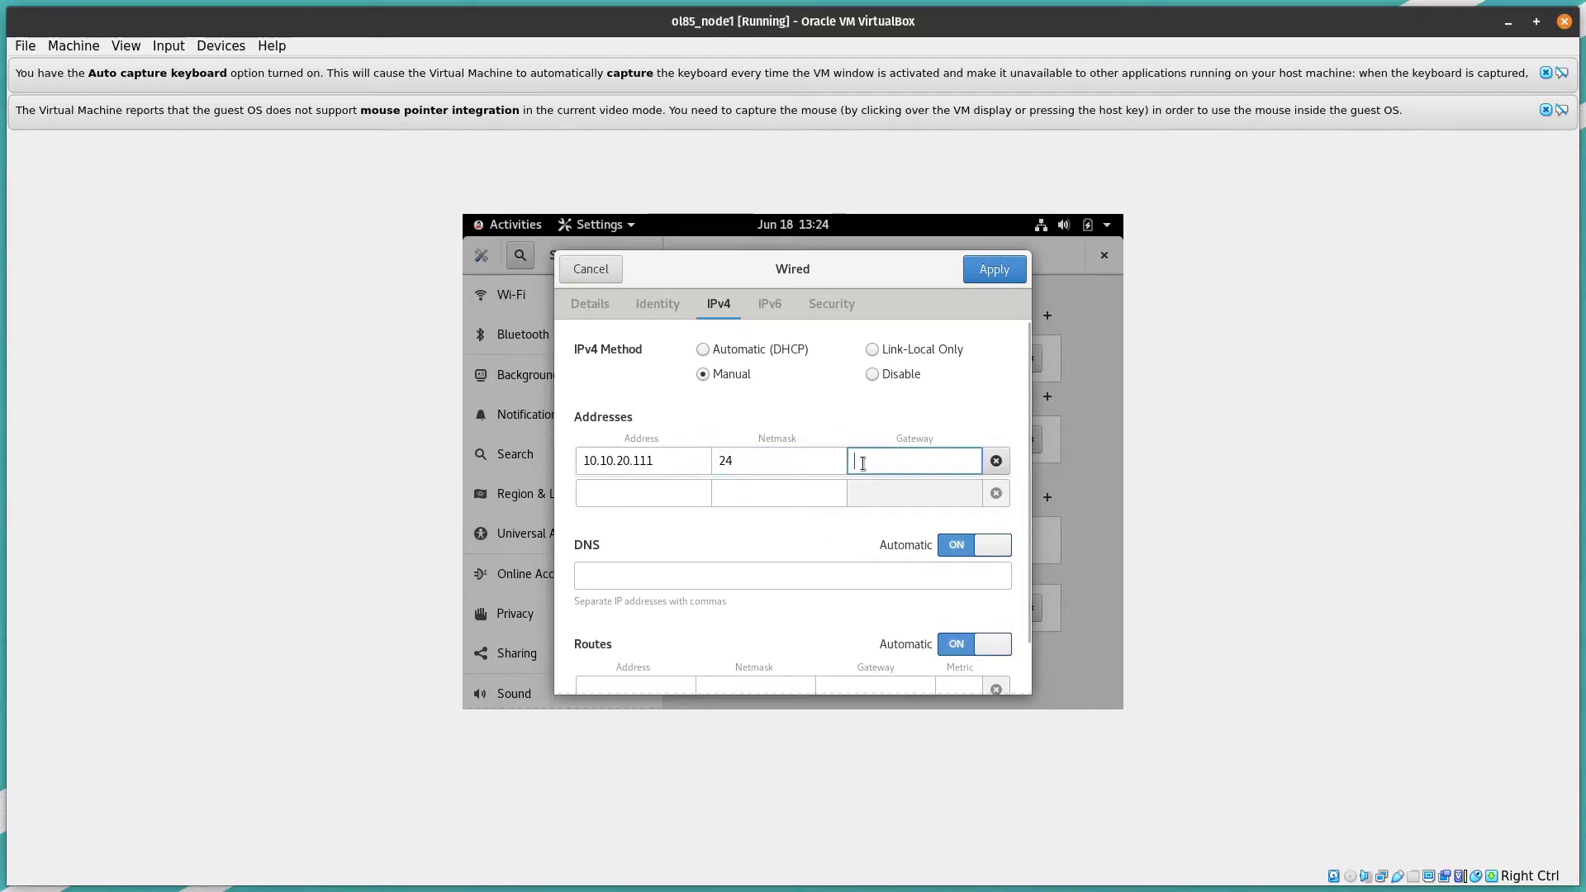
text(10.10.20.1)
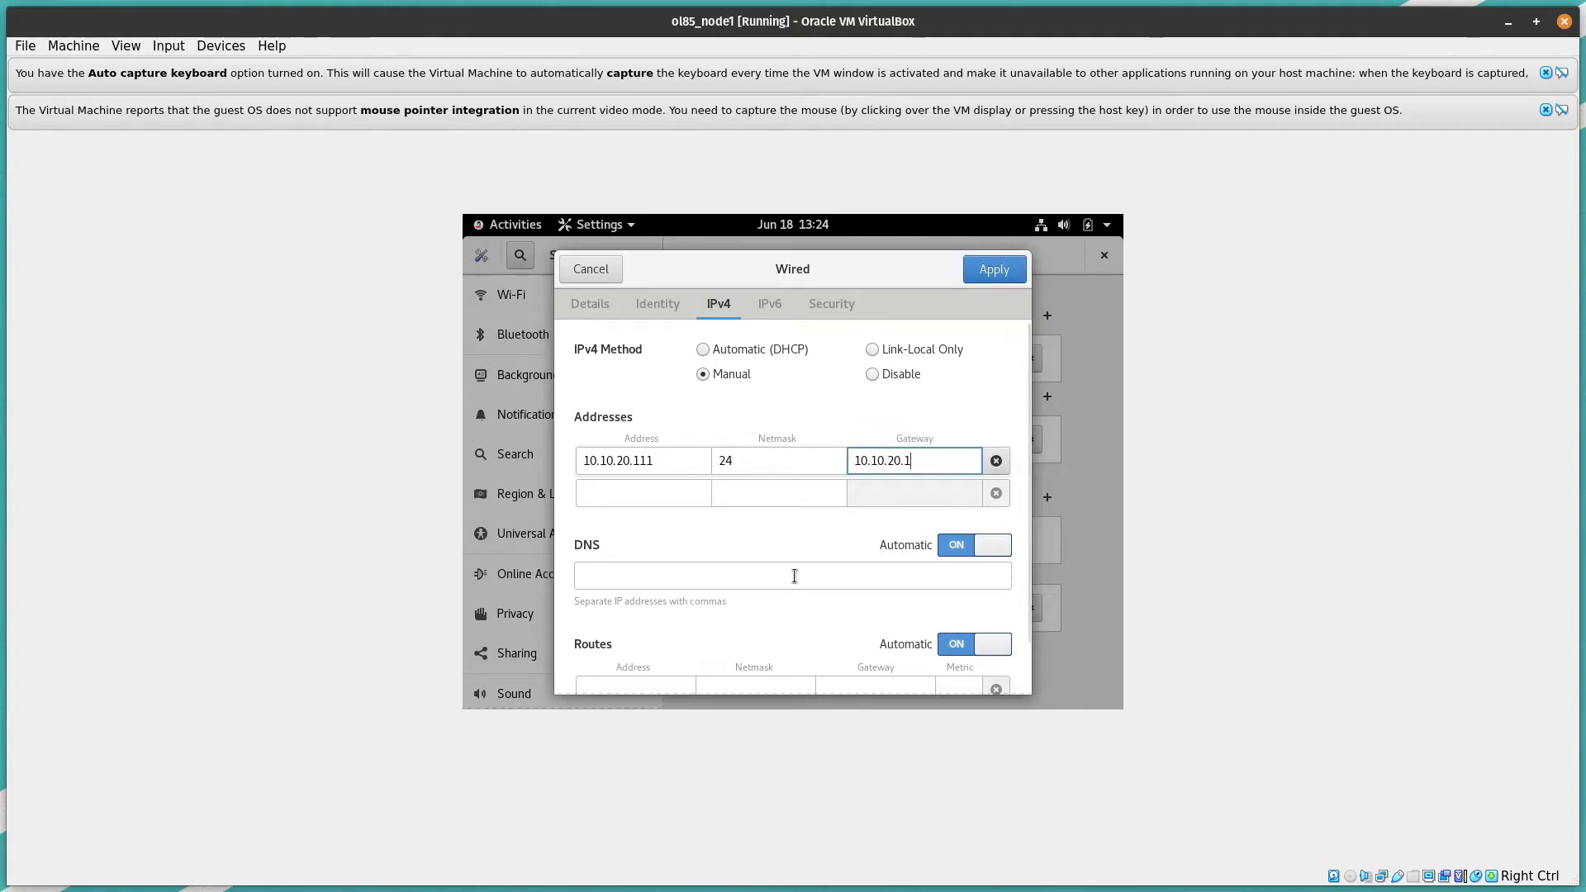
click(714, 582)
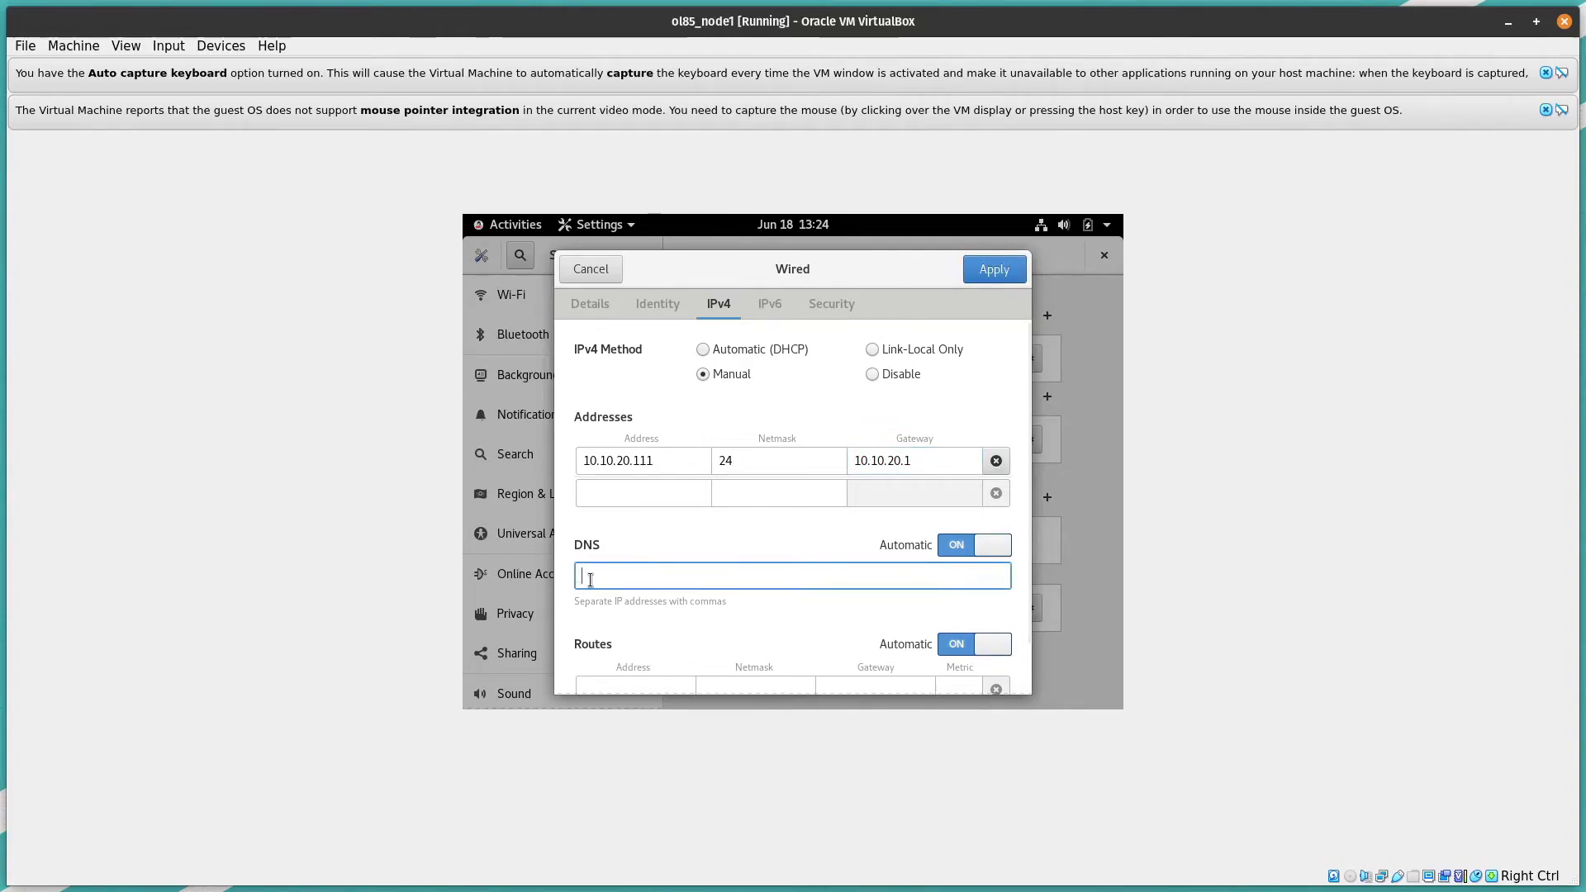
click(999, 271)
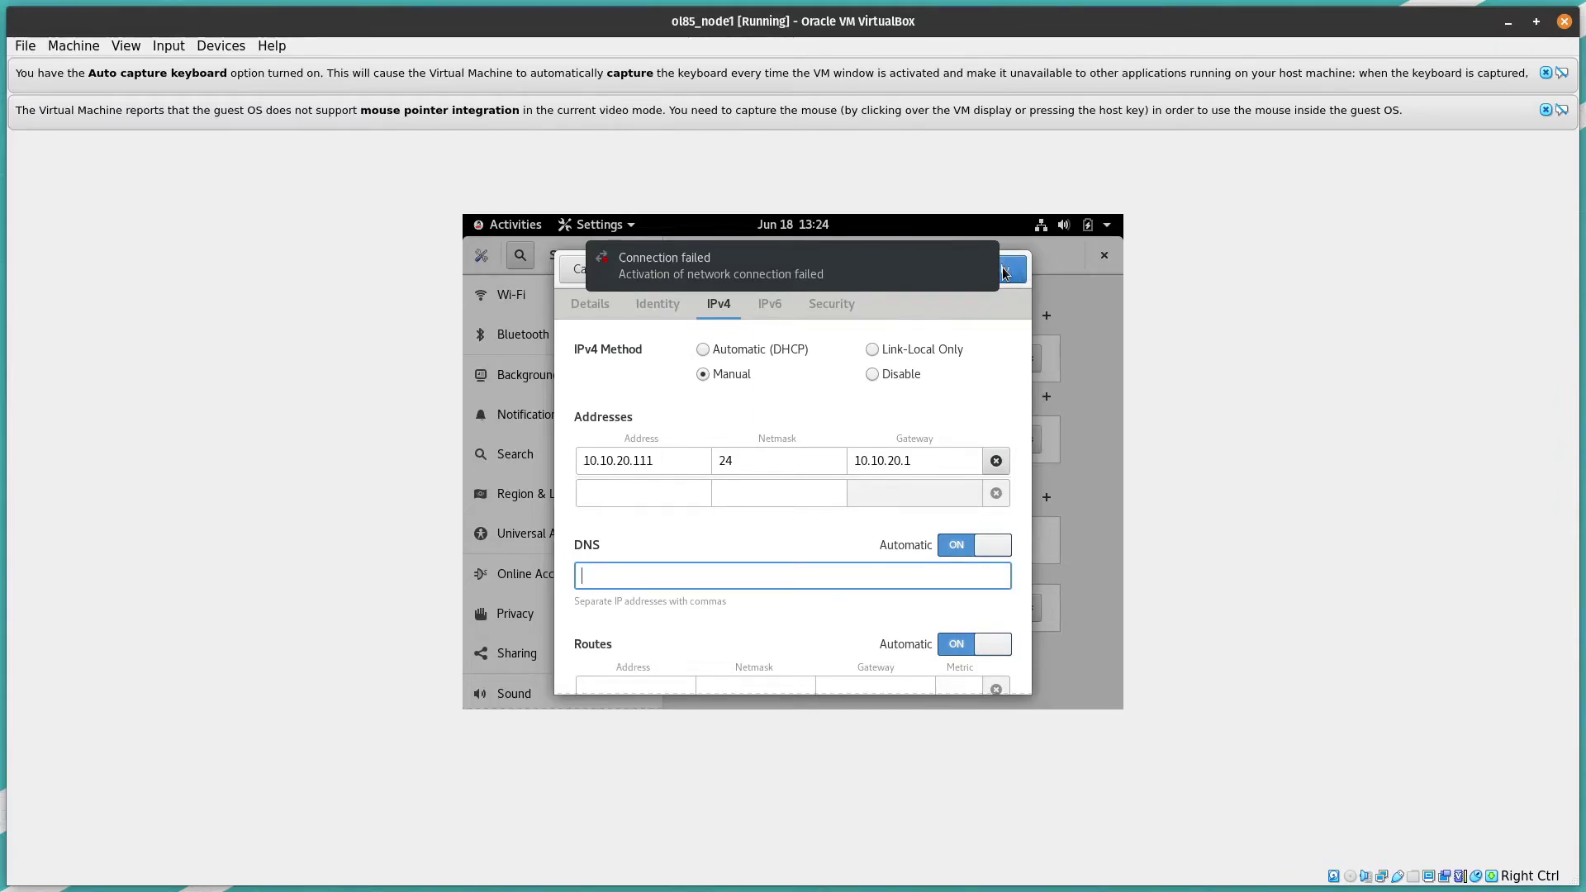
click(1009, 276)
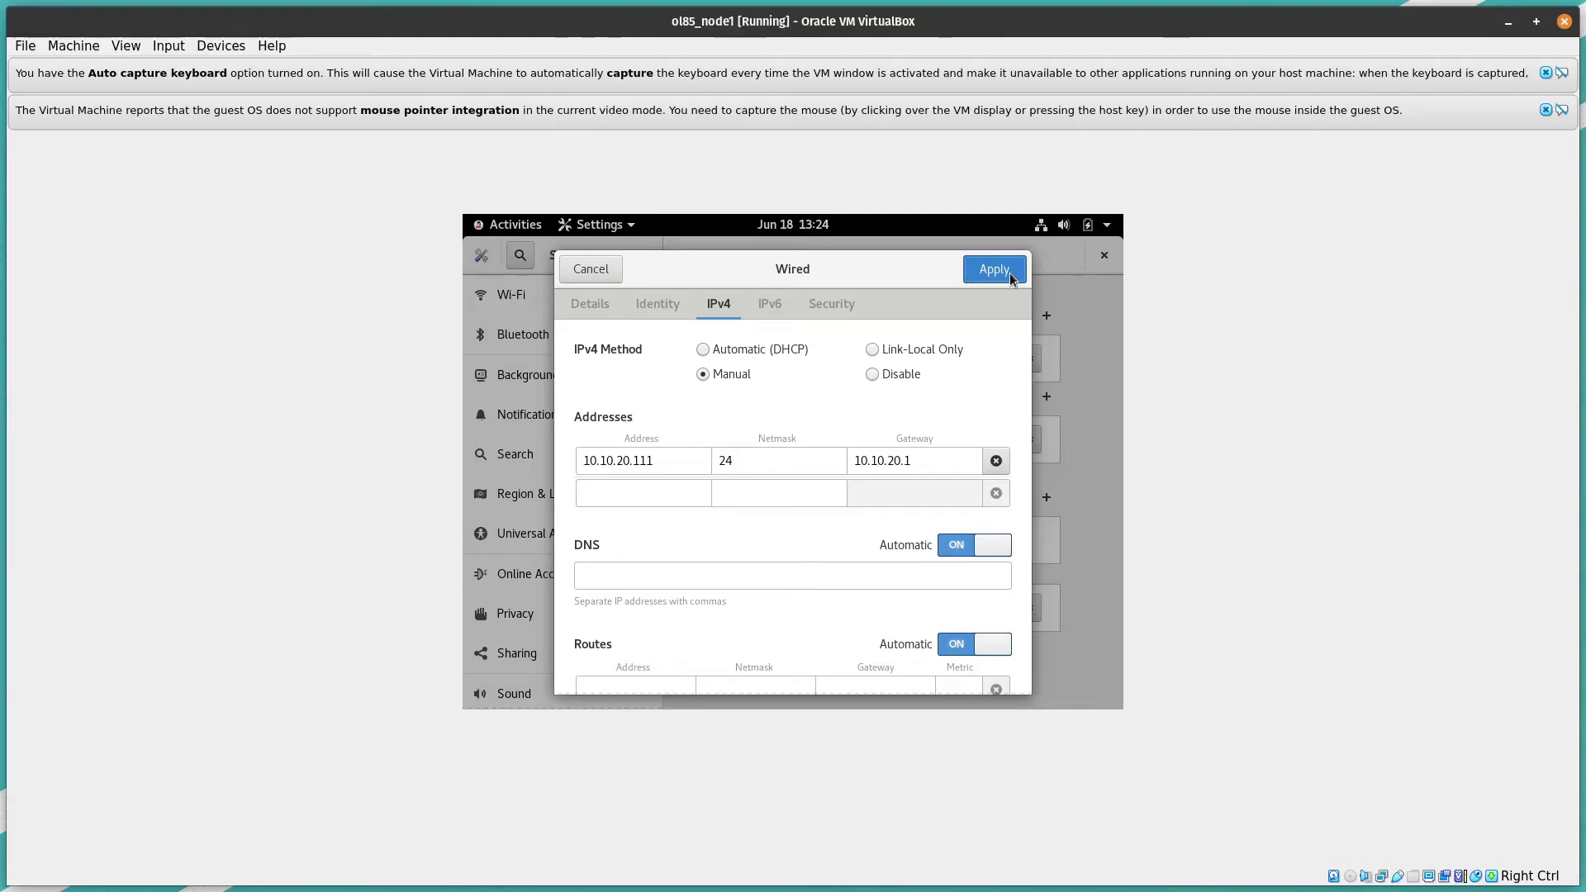
Step: Save the Public connection settings and reconnect enp0s3 so it picks up 10.10.20.111
click(1009, 278)
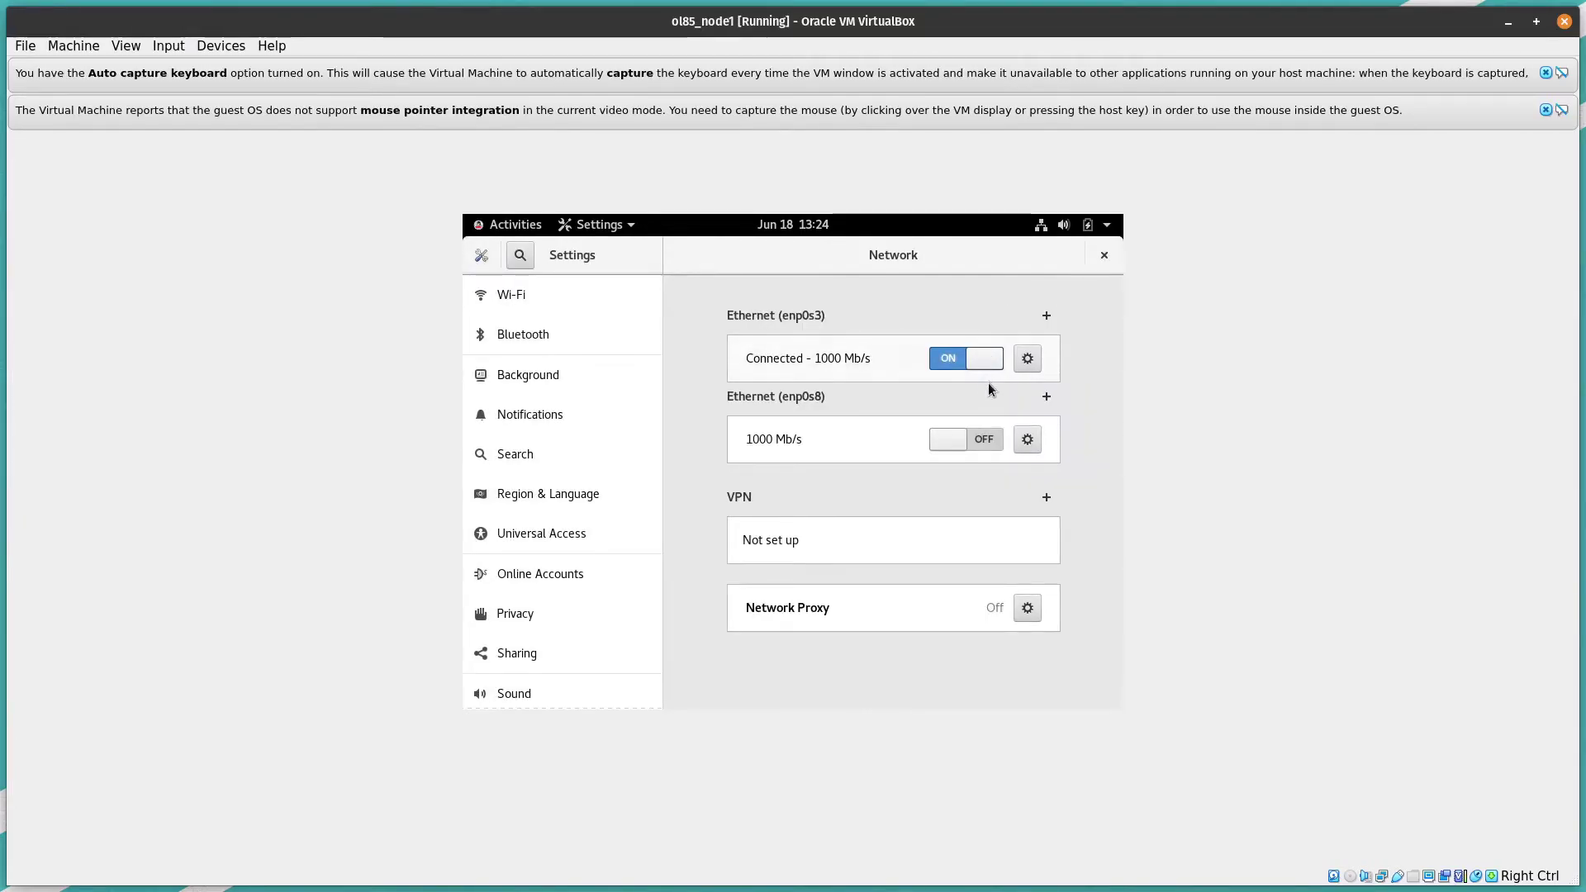
click(953, 355)
click(972, 359)
Step: Set the enp0s3 connection to connect automatically and save it
click(1026, 360)
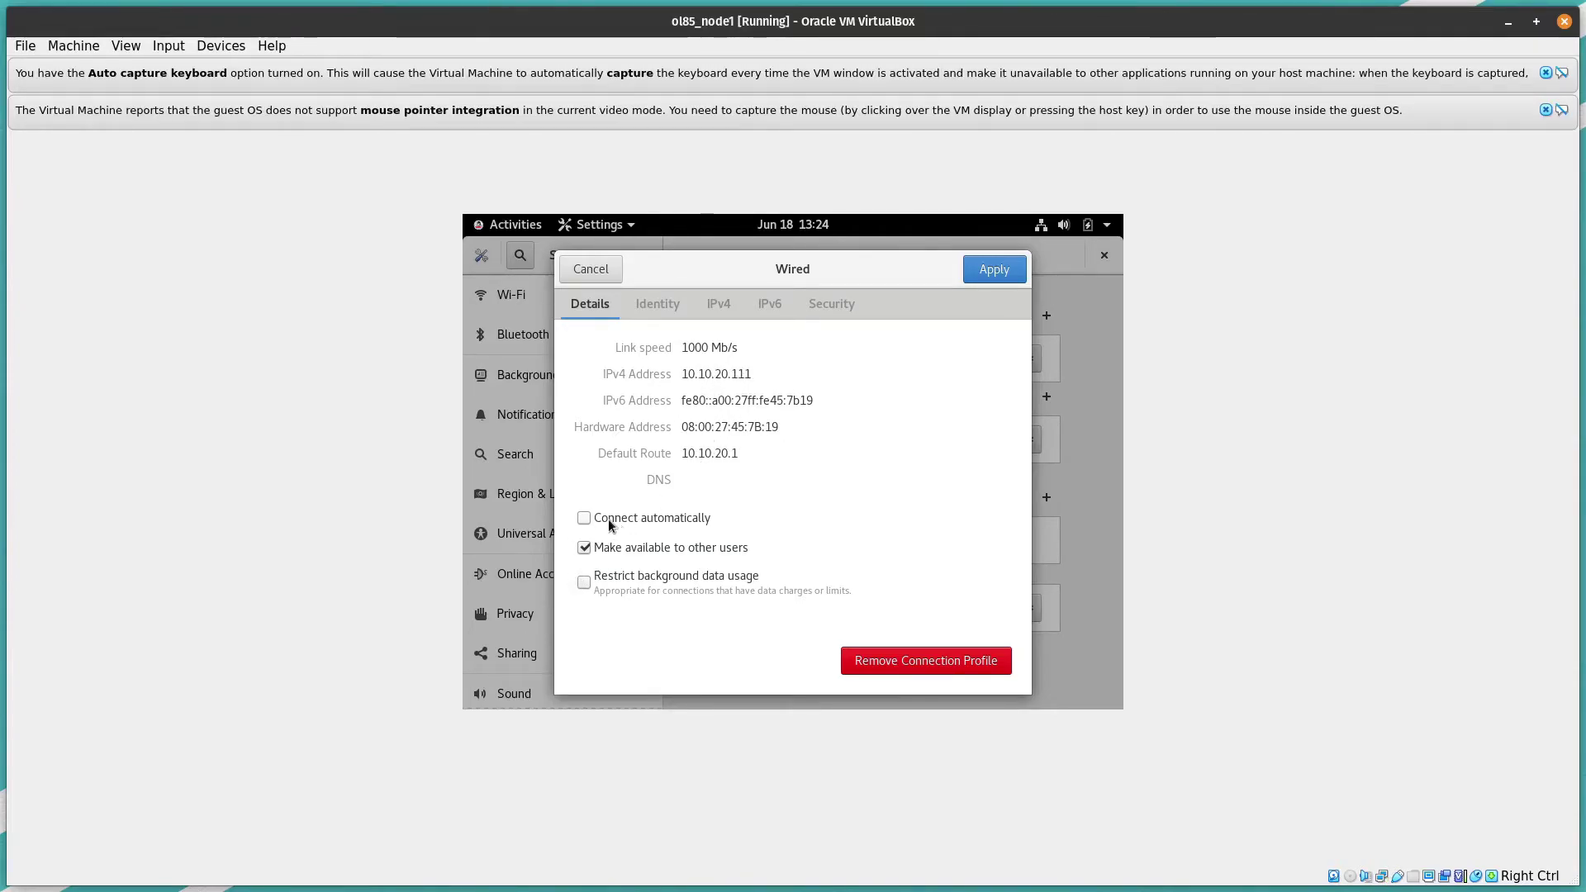
click(586, 520)
click(987, 277)
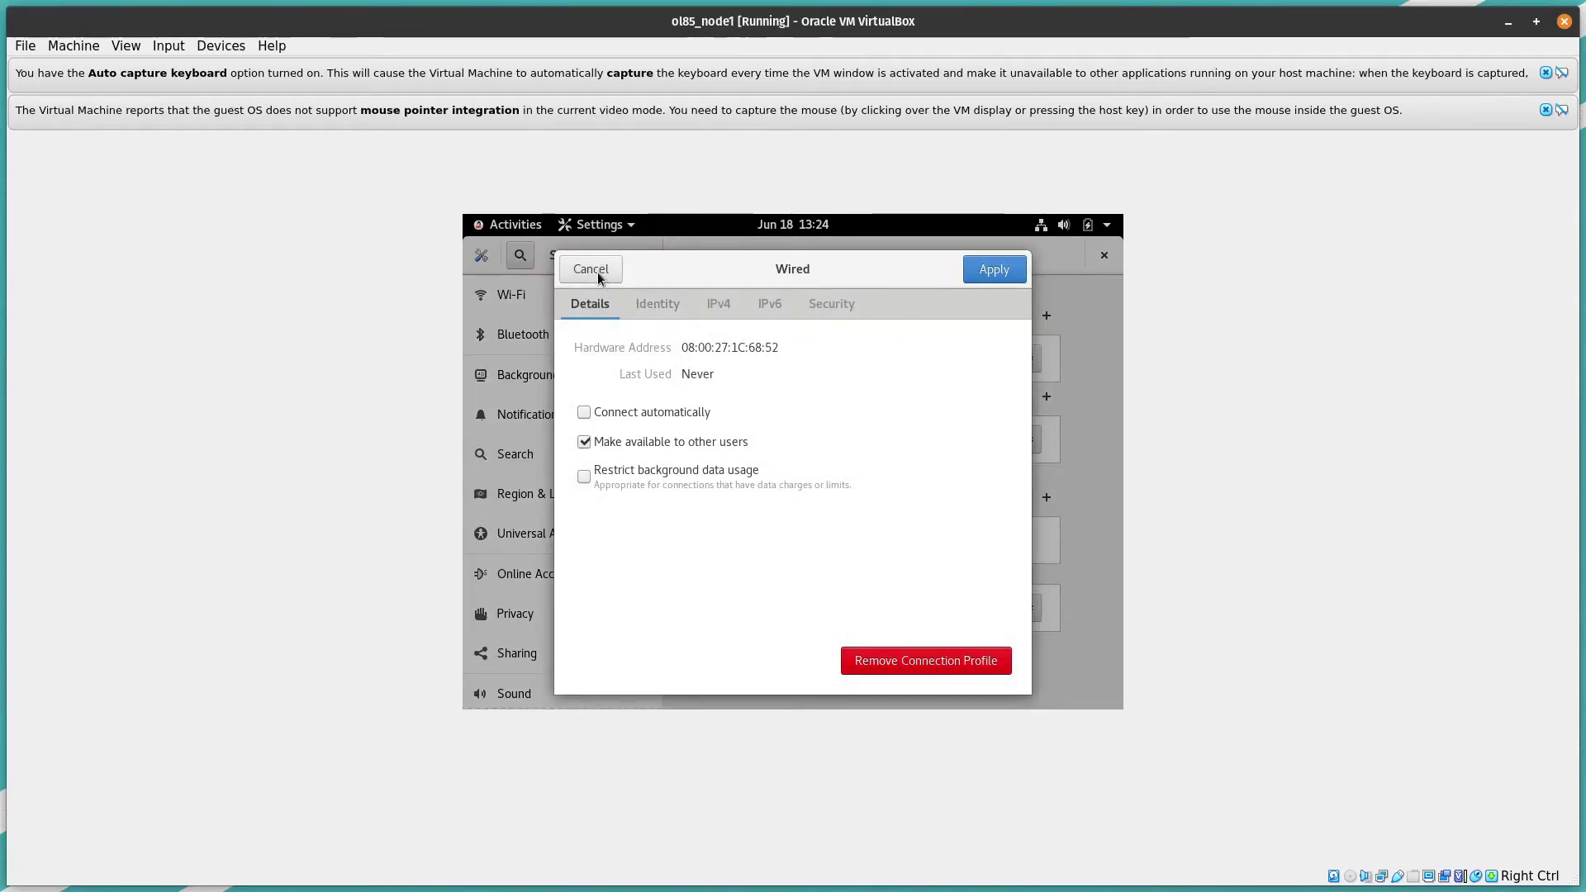
click(595, 270)
click(1027, 440)
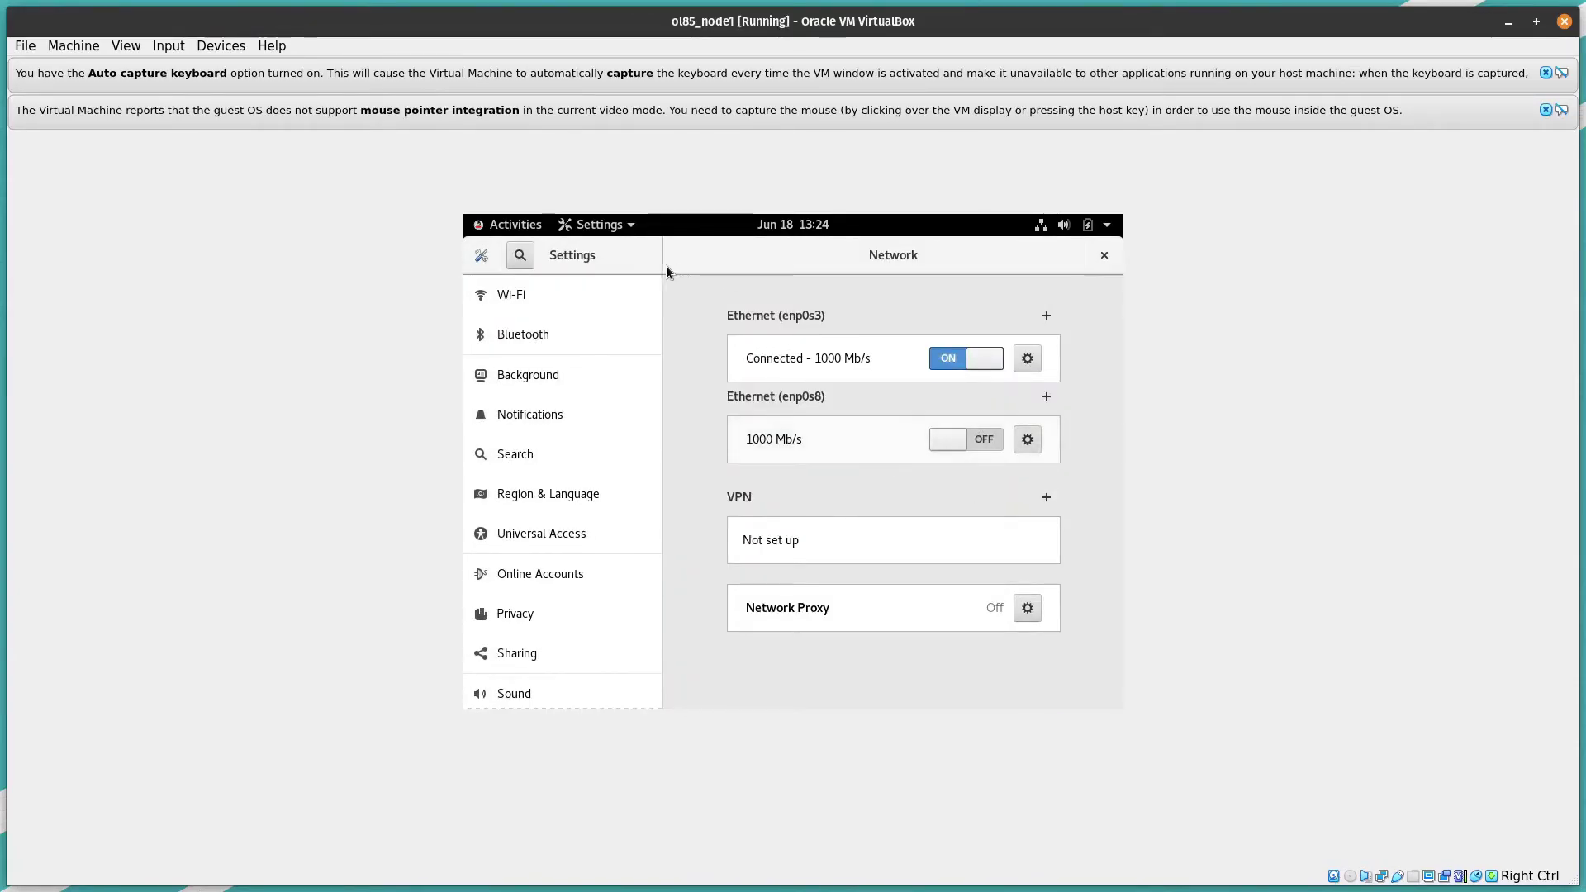
Step: Rename the enp0s8 connection to Private and give it manual IPv4 10.10.30.111 with netmask 24
click(659, 304)
double_click(710, 344)
text(private)
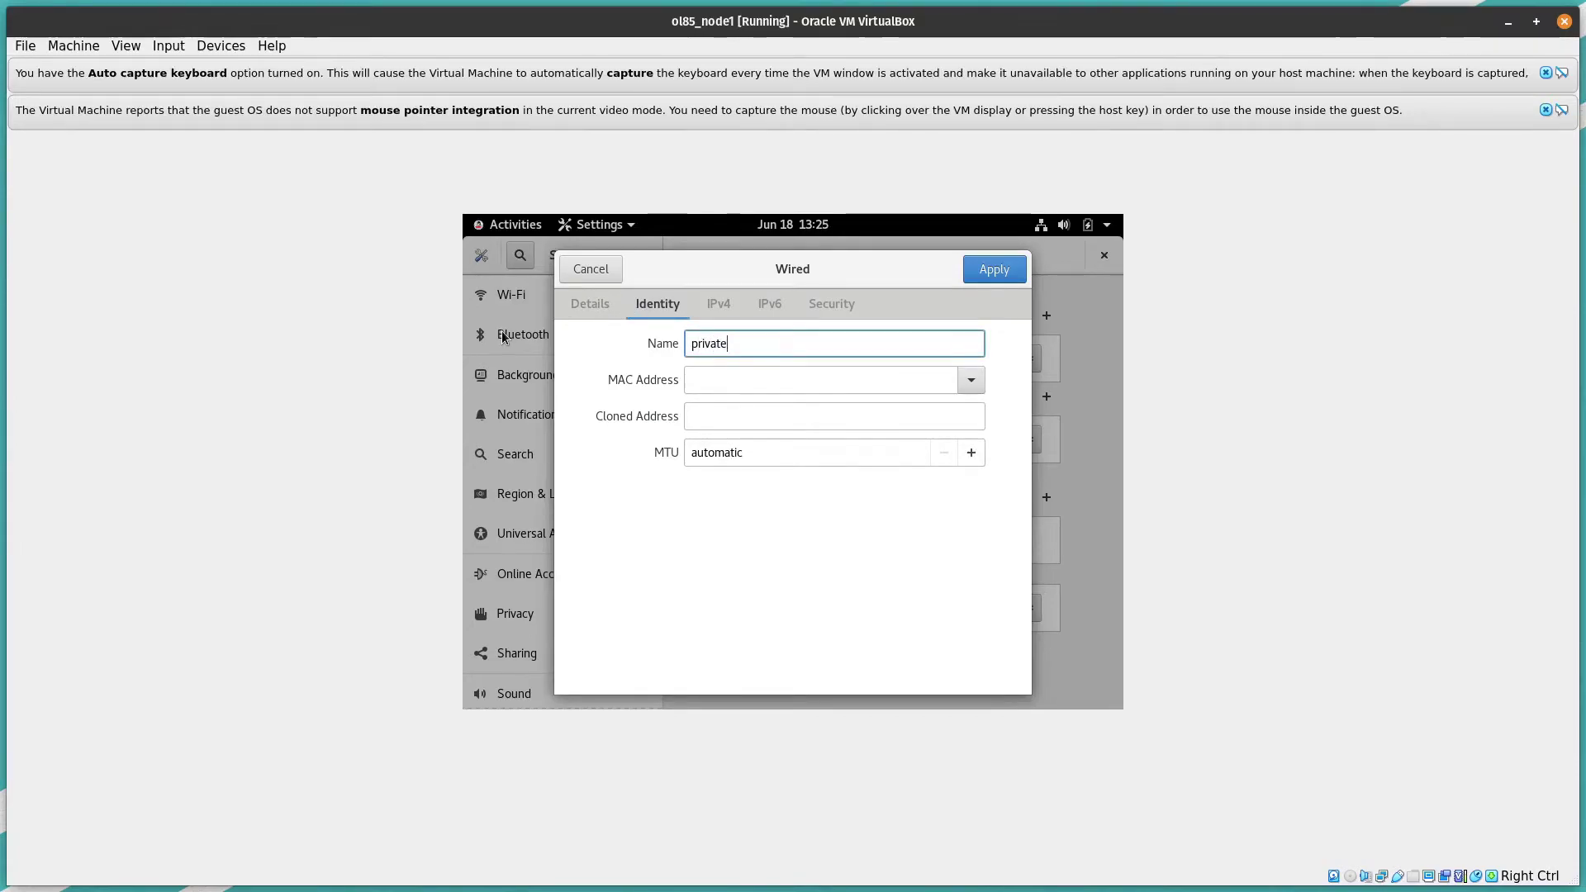
click(722, 303)
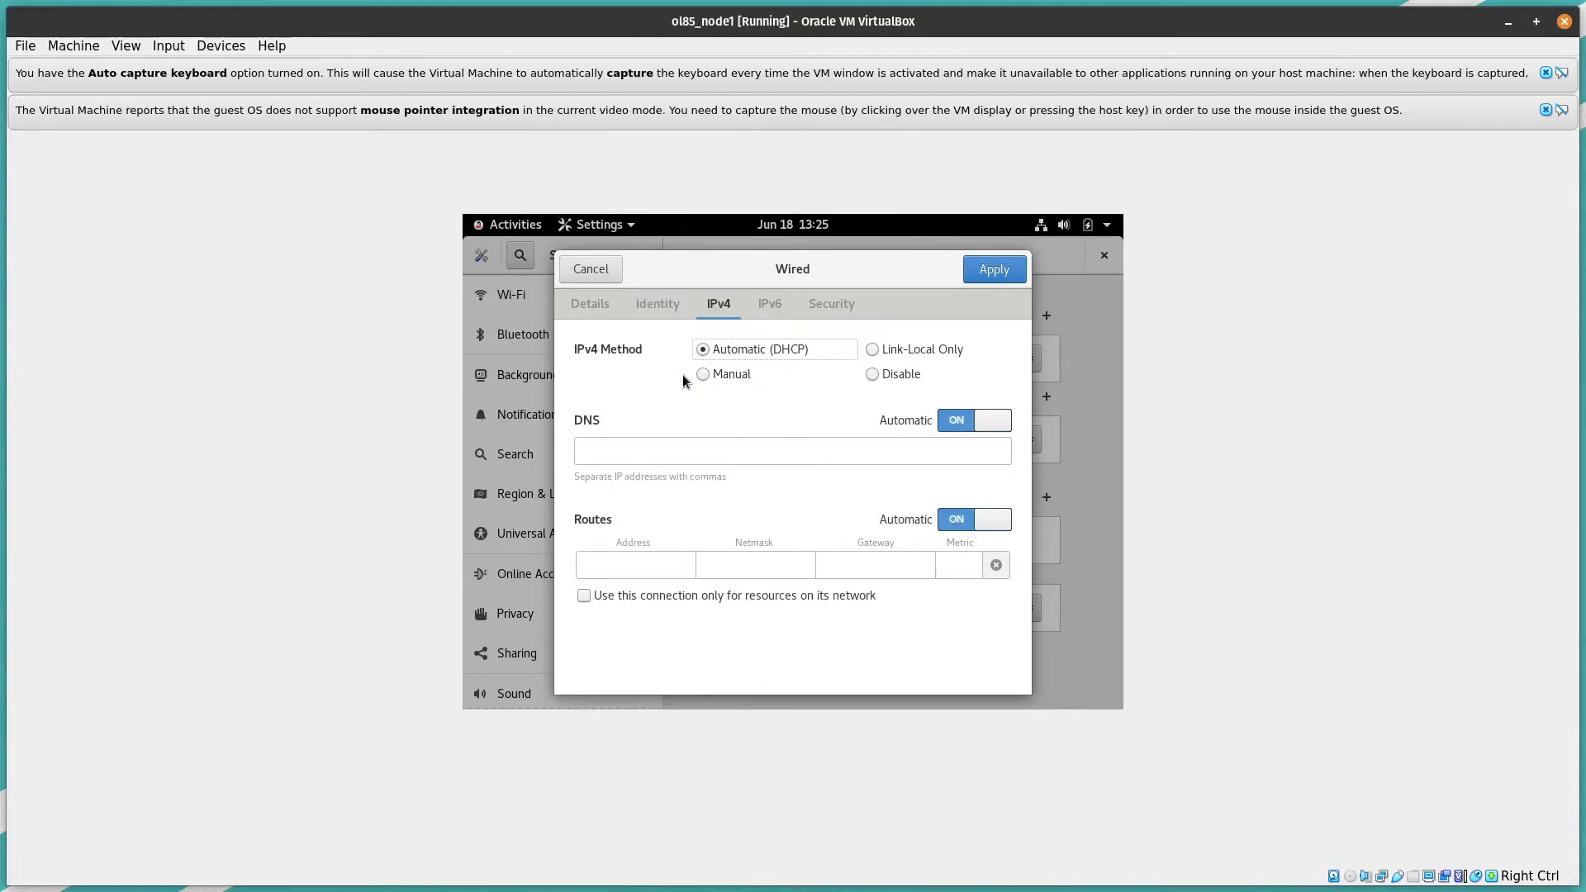
click(706, 379)
click(634, 459)
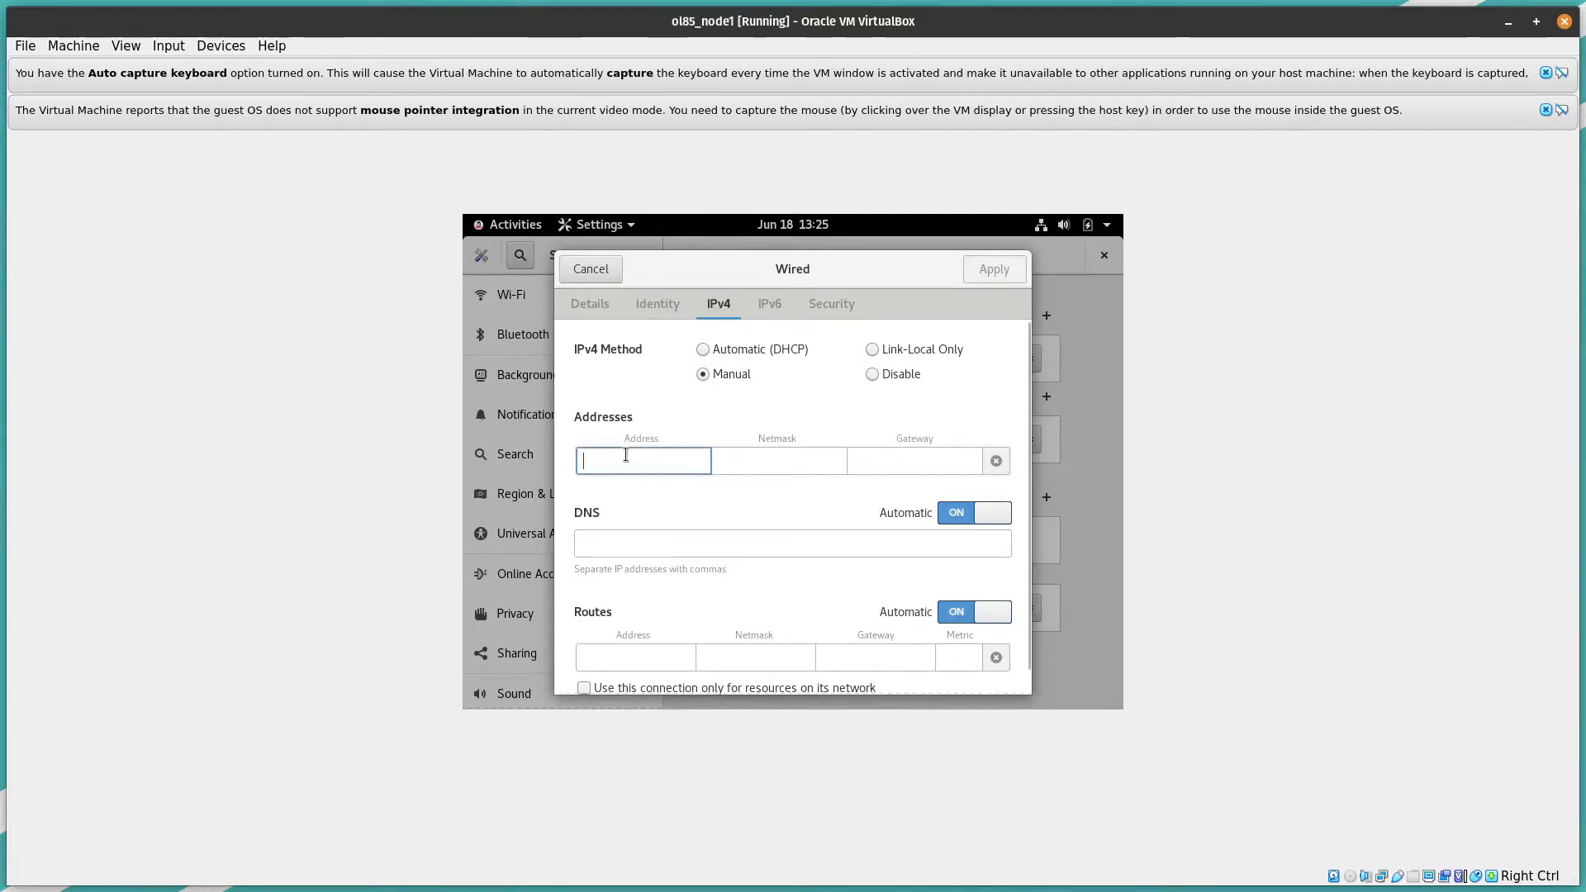
text(10.10.3)
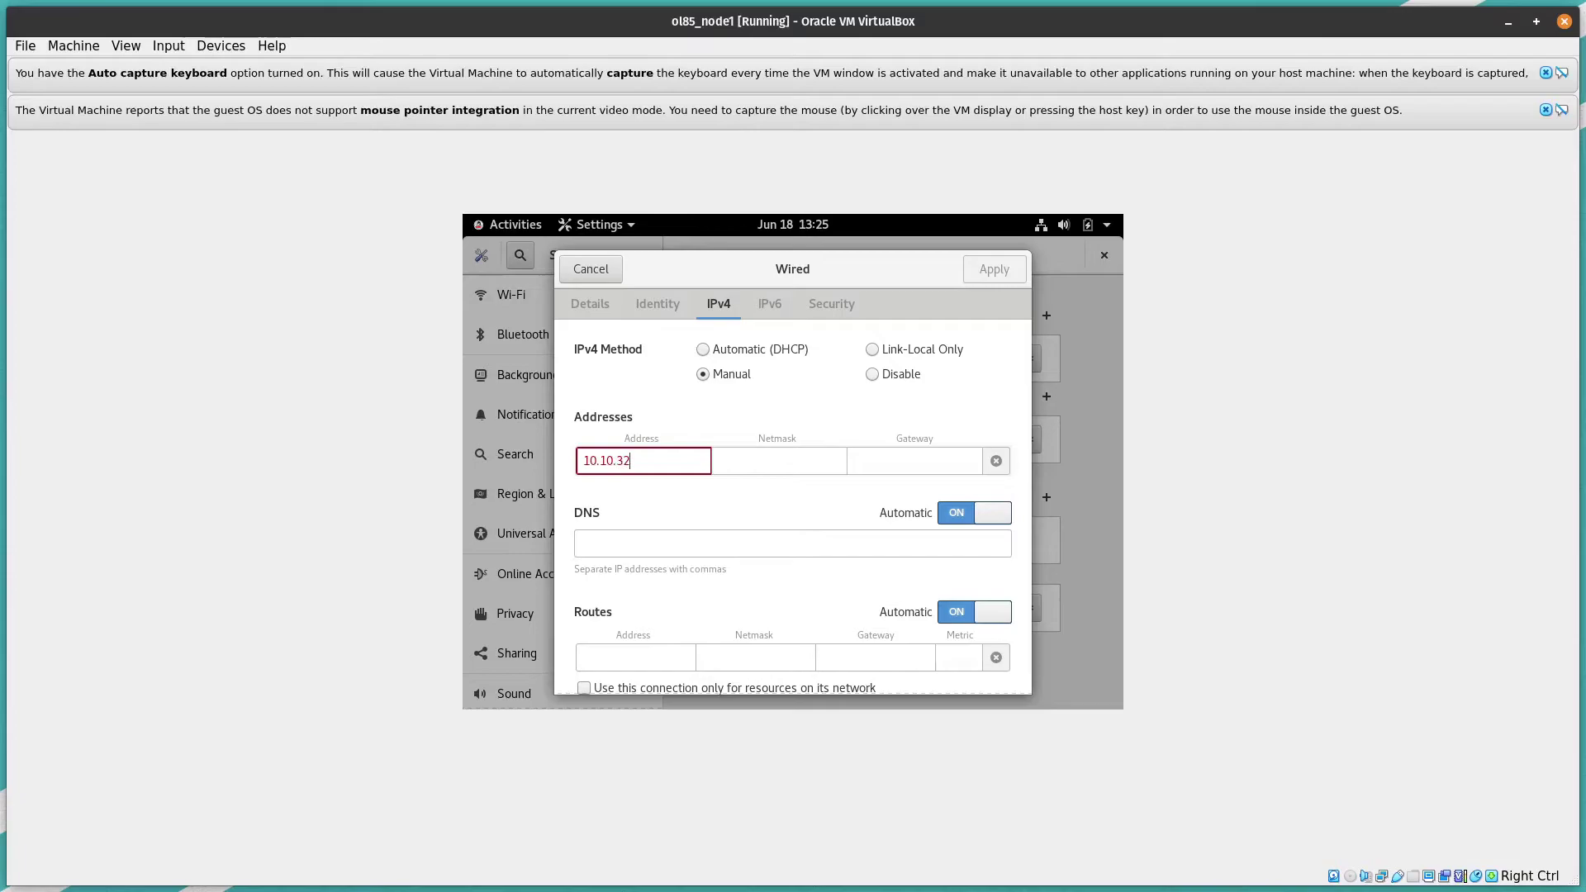
text(0.111)
key(Tab)
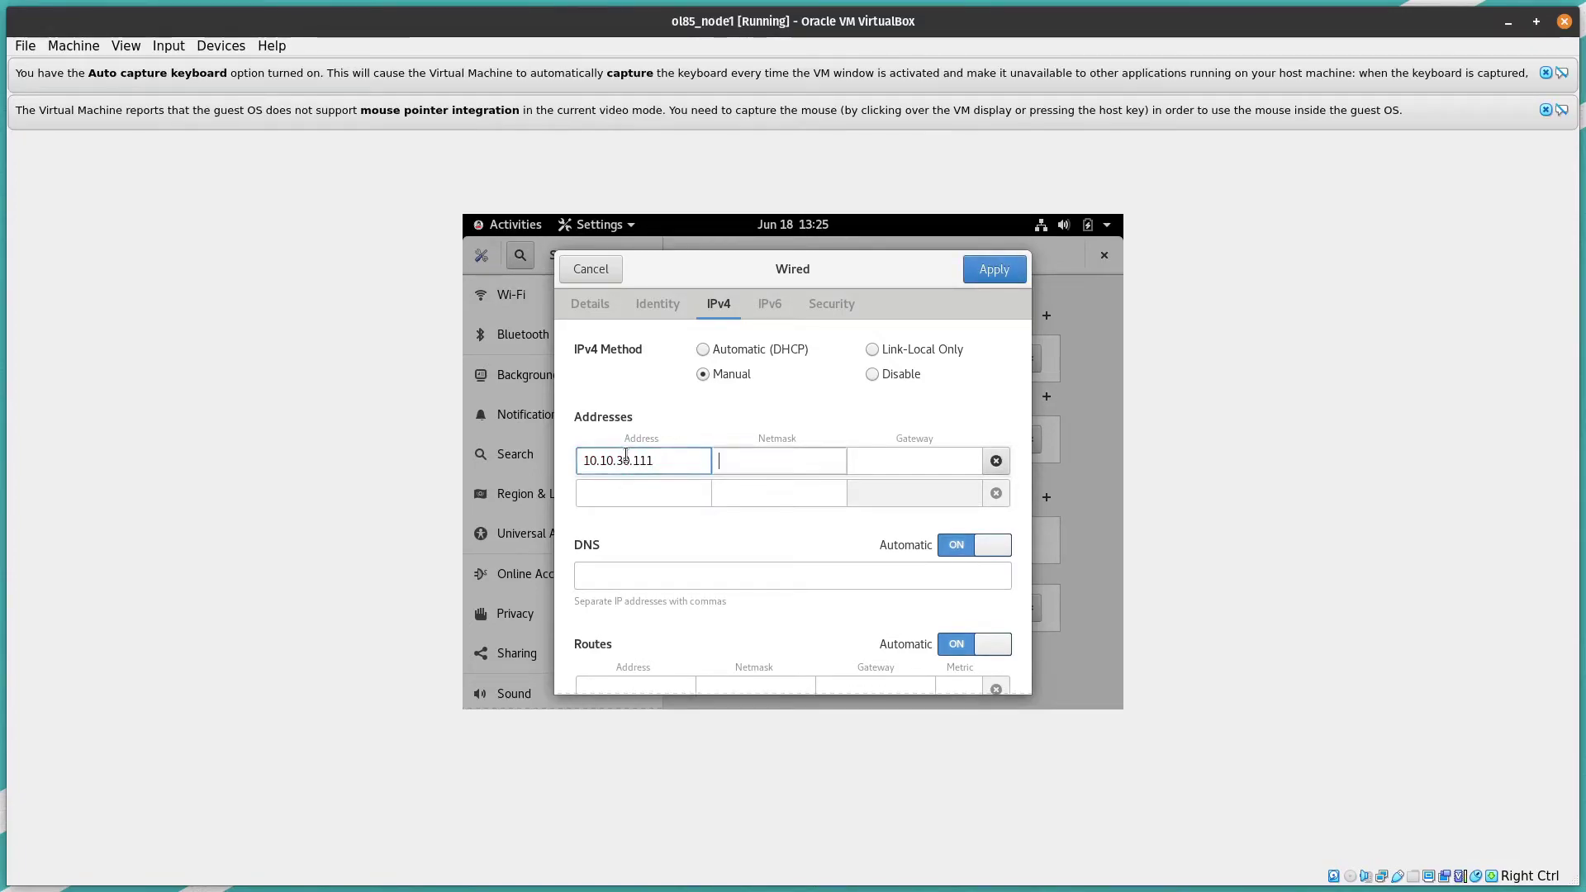
text(24)
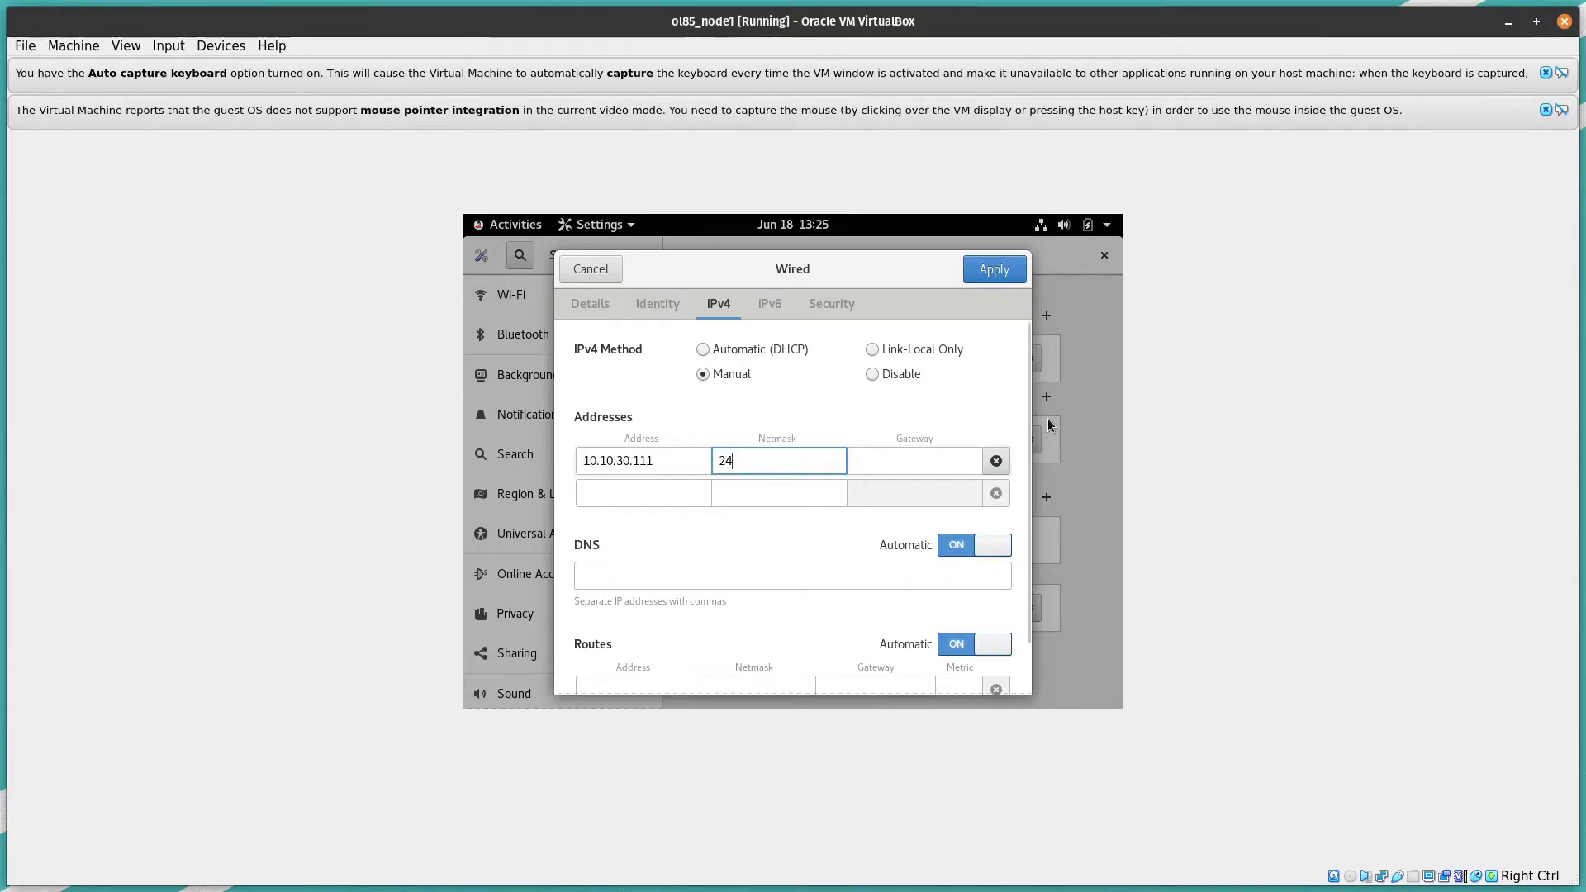
click(861, 473)
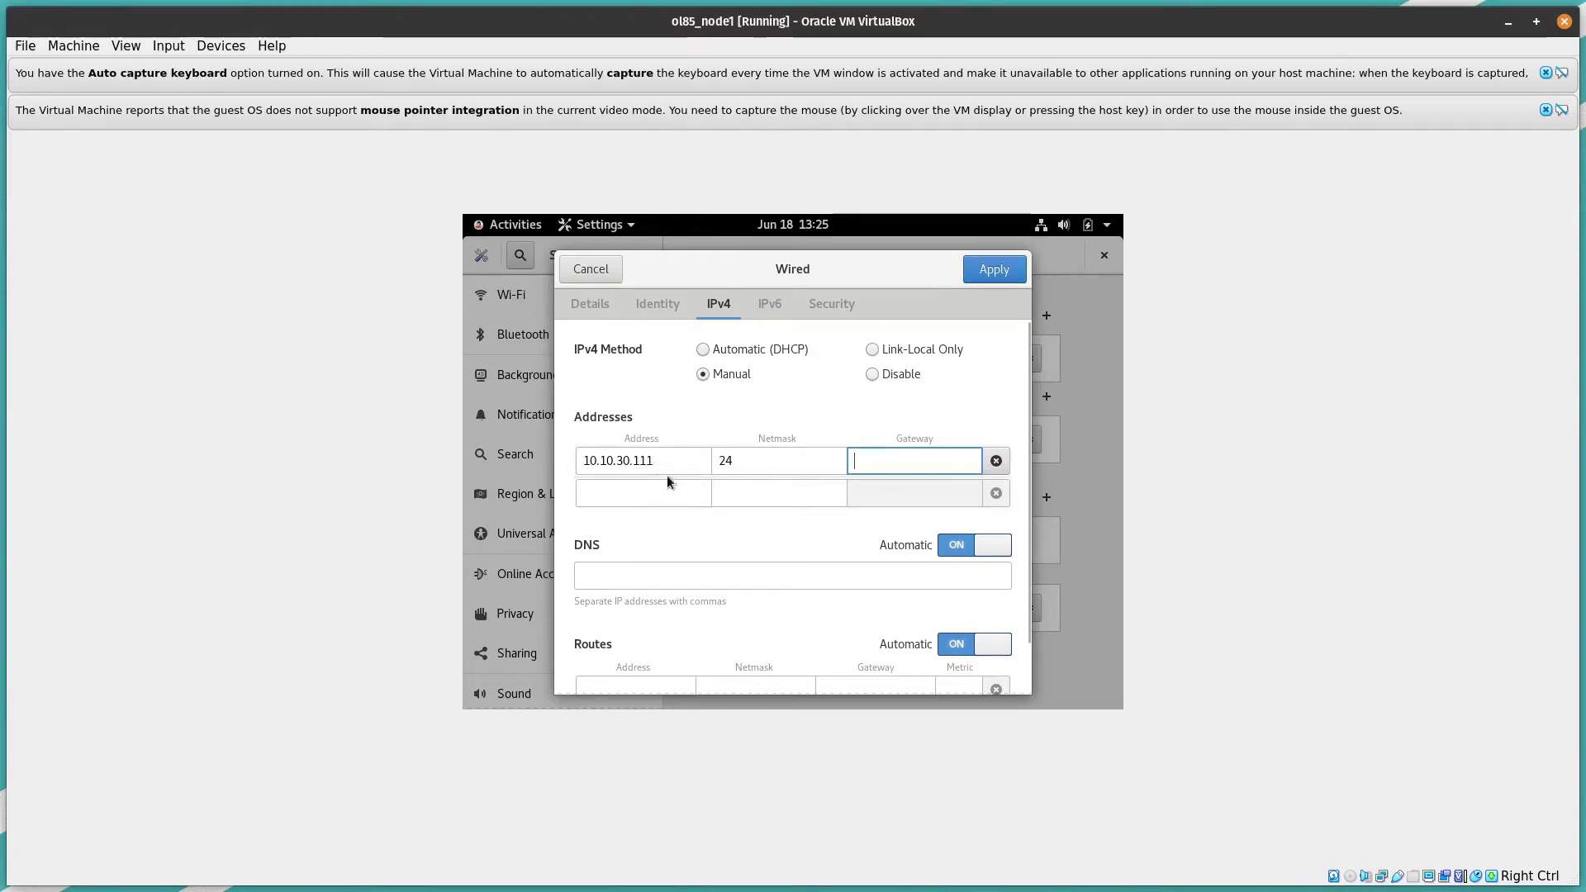
Step: Apply the Private connection settings, switch enp0s8 on, and close Settings
click(647, 306)
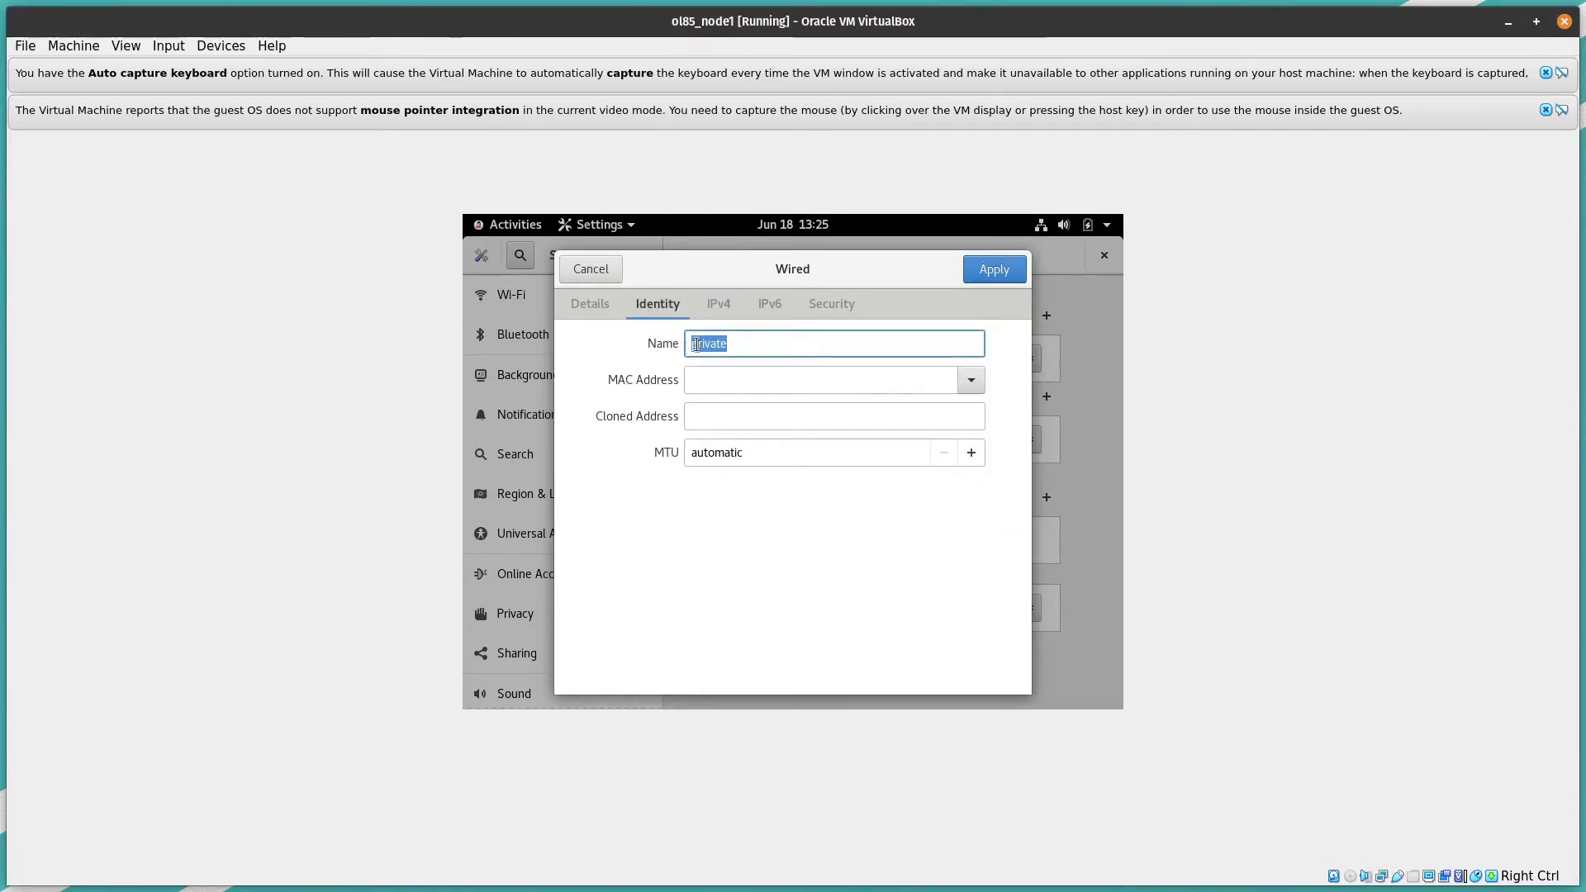
click(696, 348)
click(983, 269)
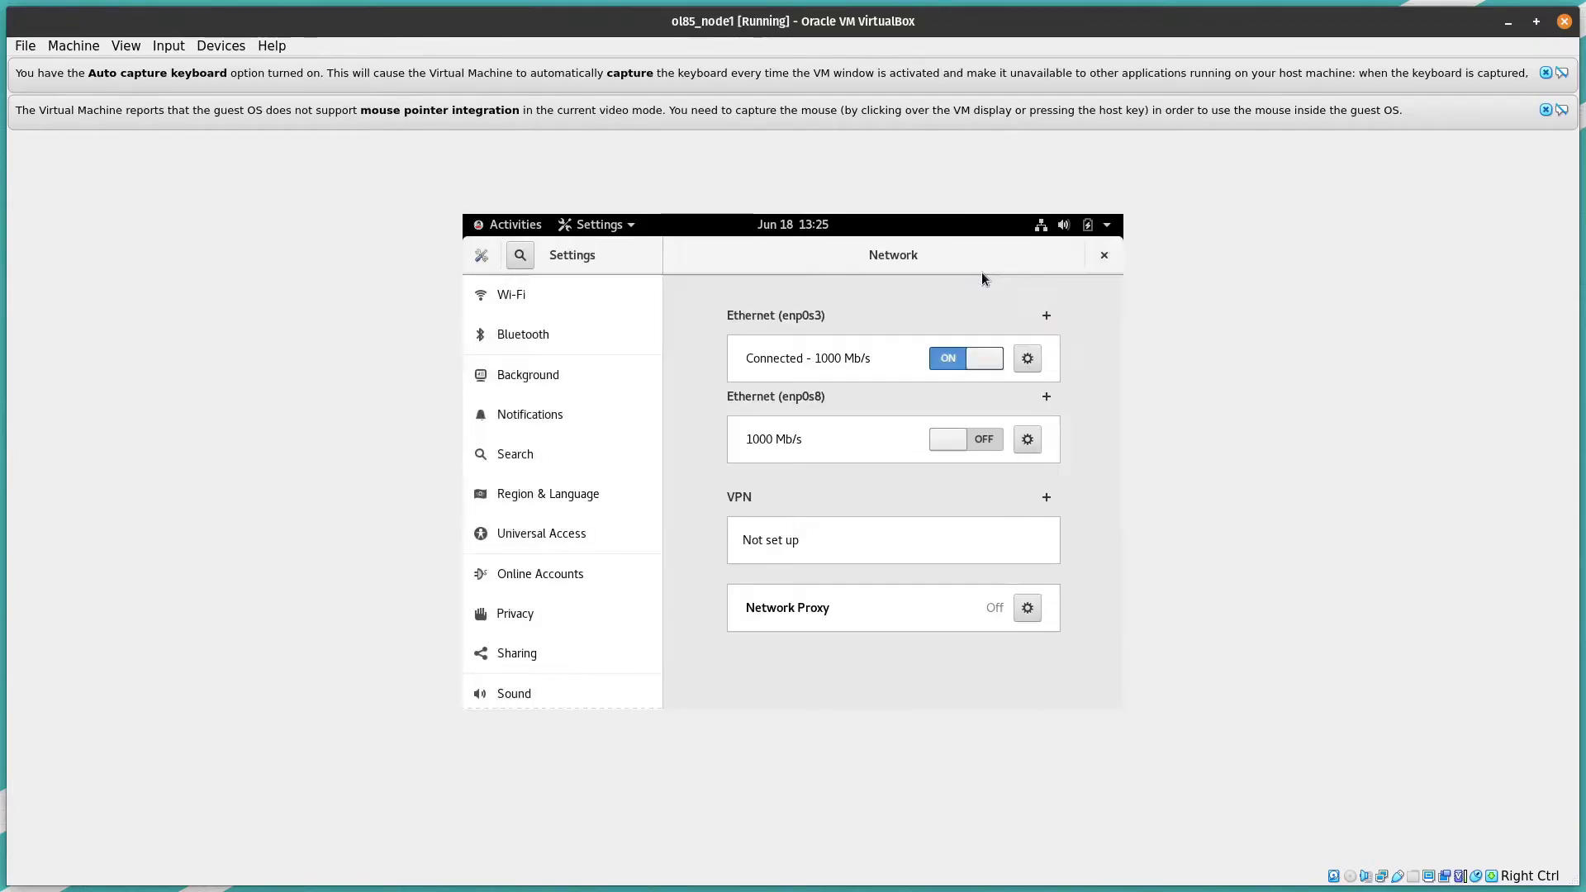
click(994, 443)
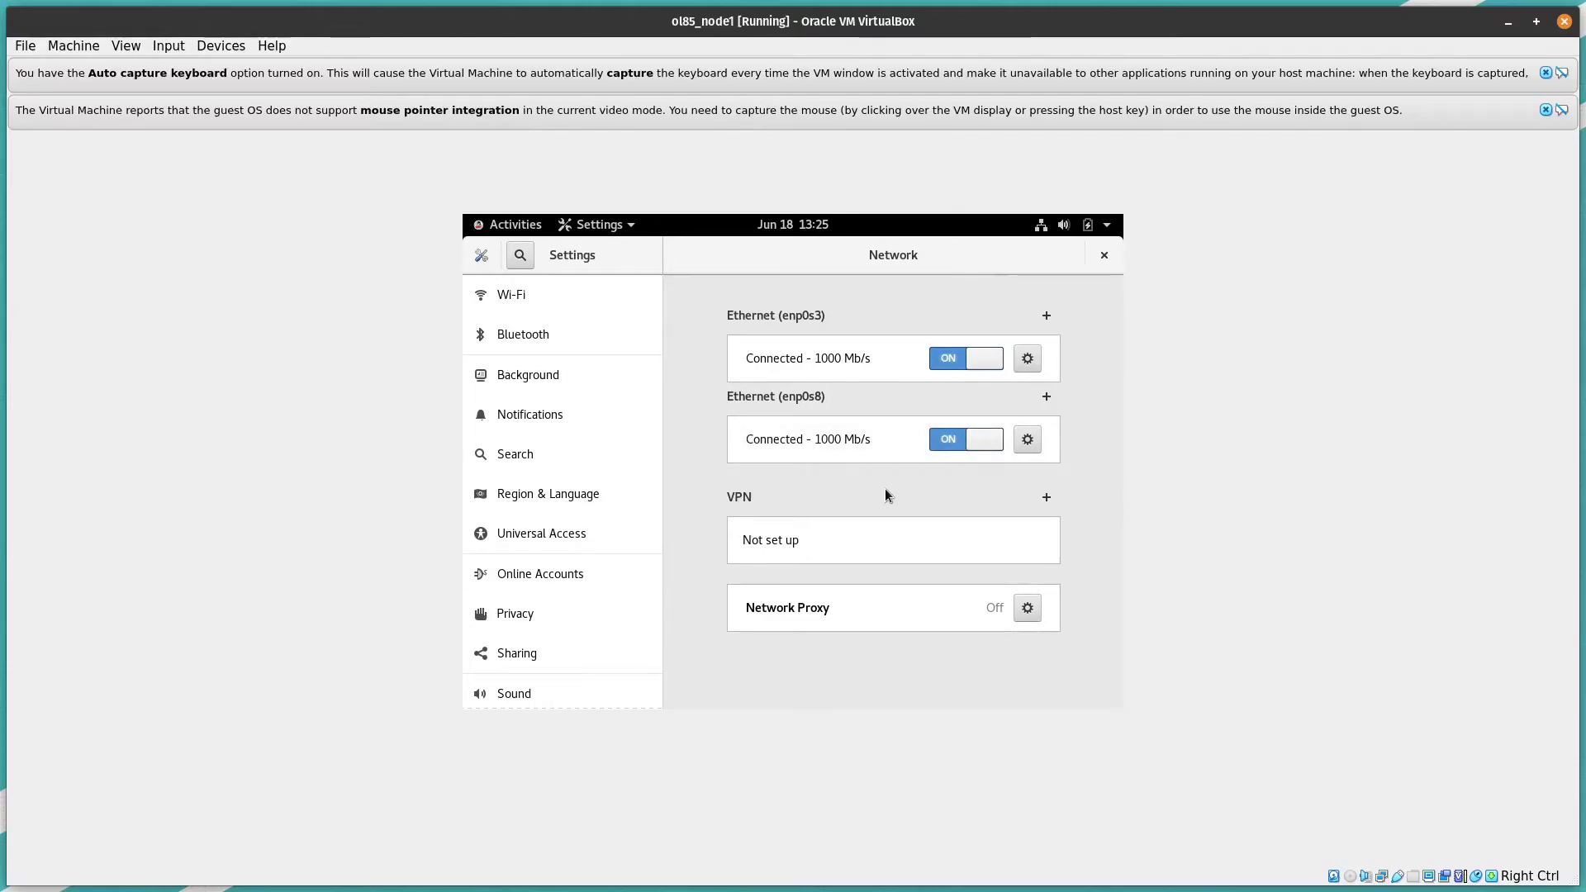
click(1103, 256)
click(513, 225)
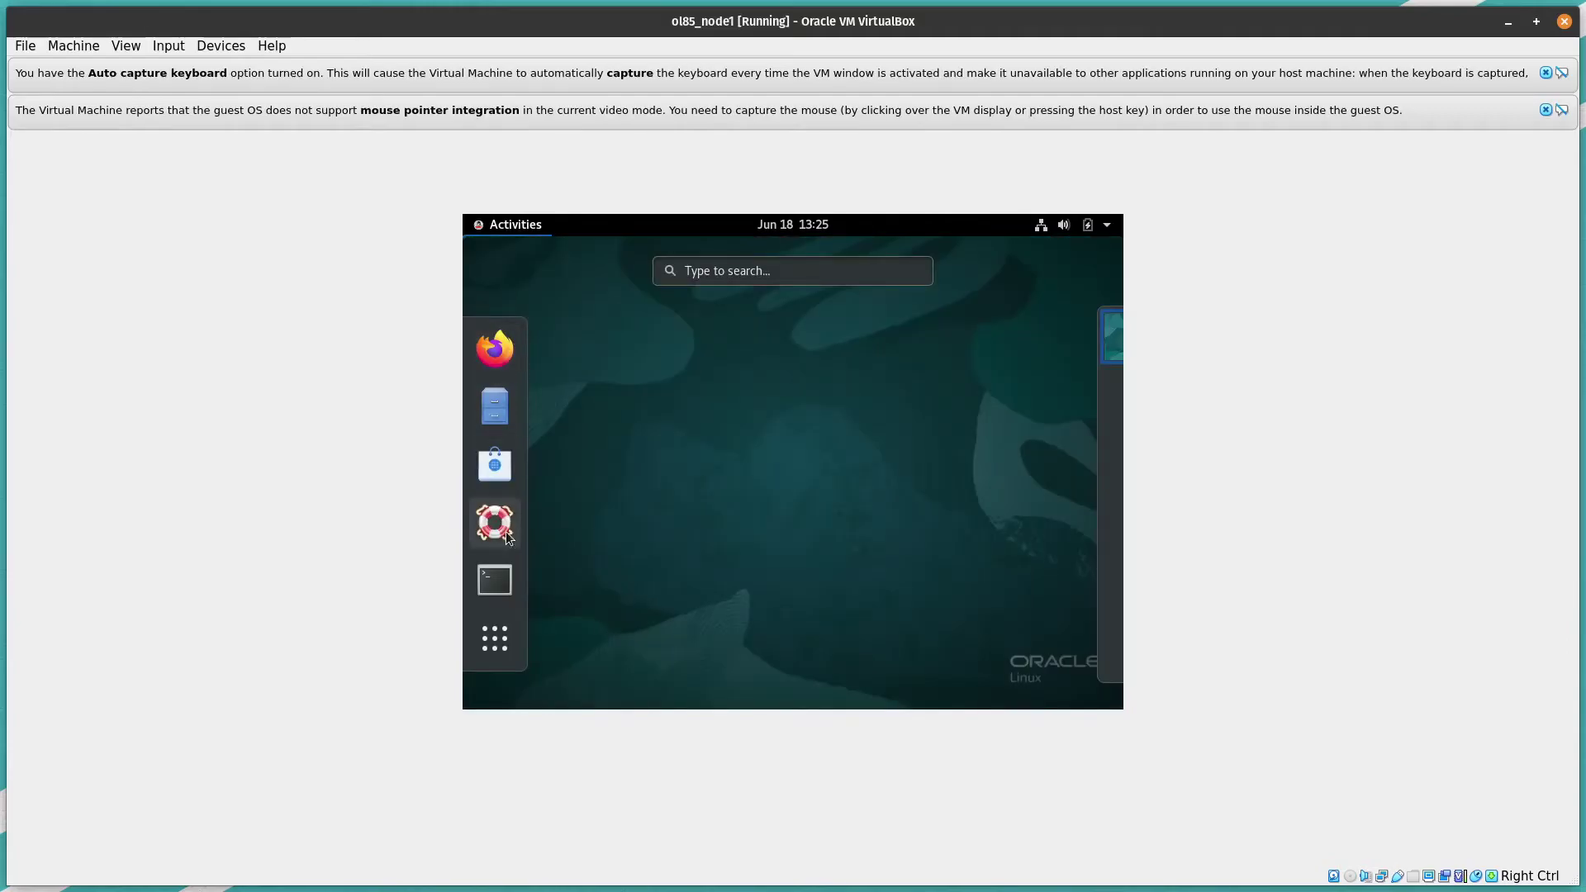
Step: Open a terminal and set its custom font to Monospace Regular size 18
click(494, 579)
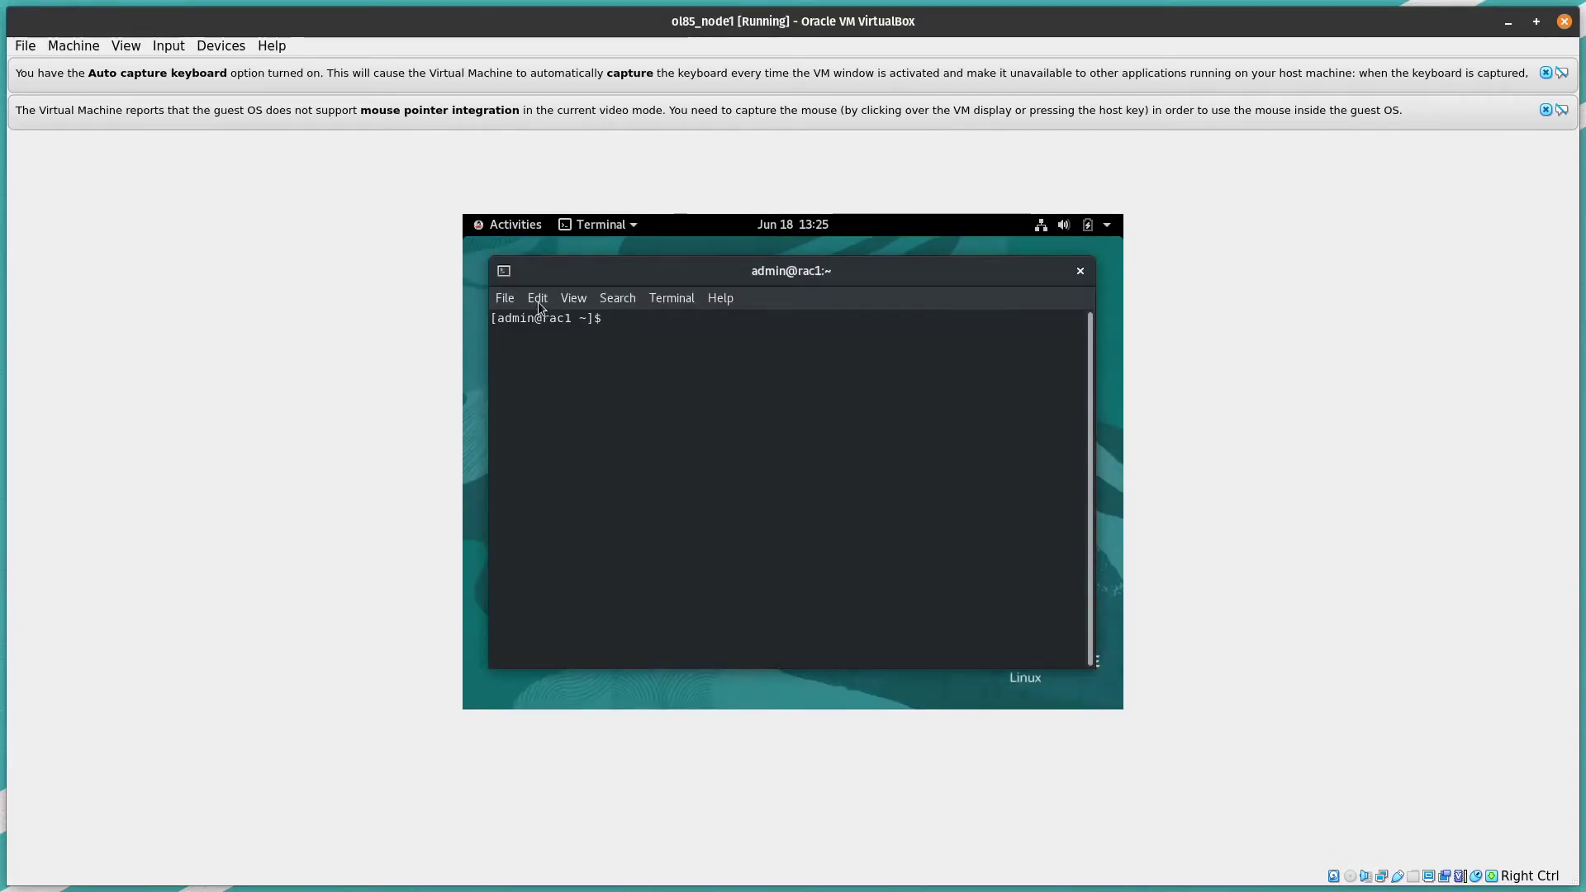
click(538, 302)
click(570, 415)
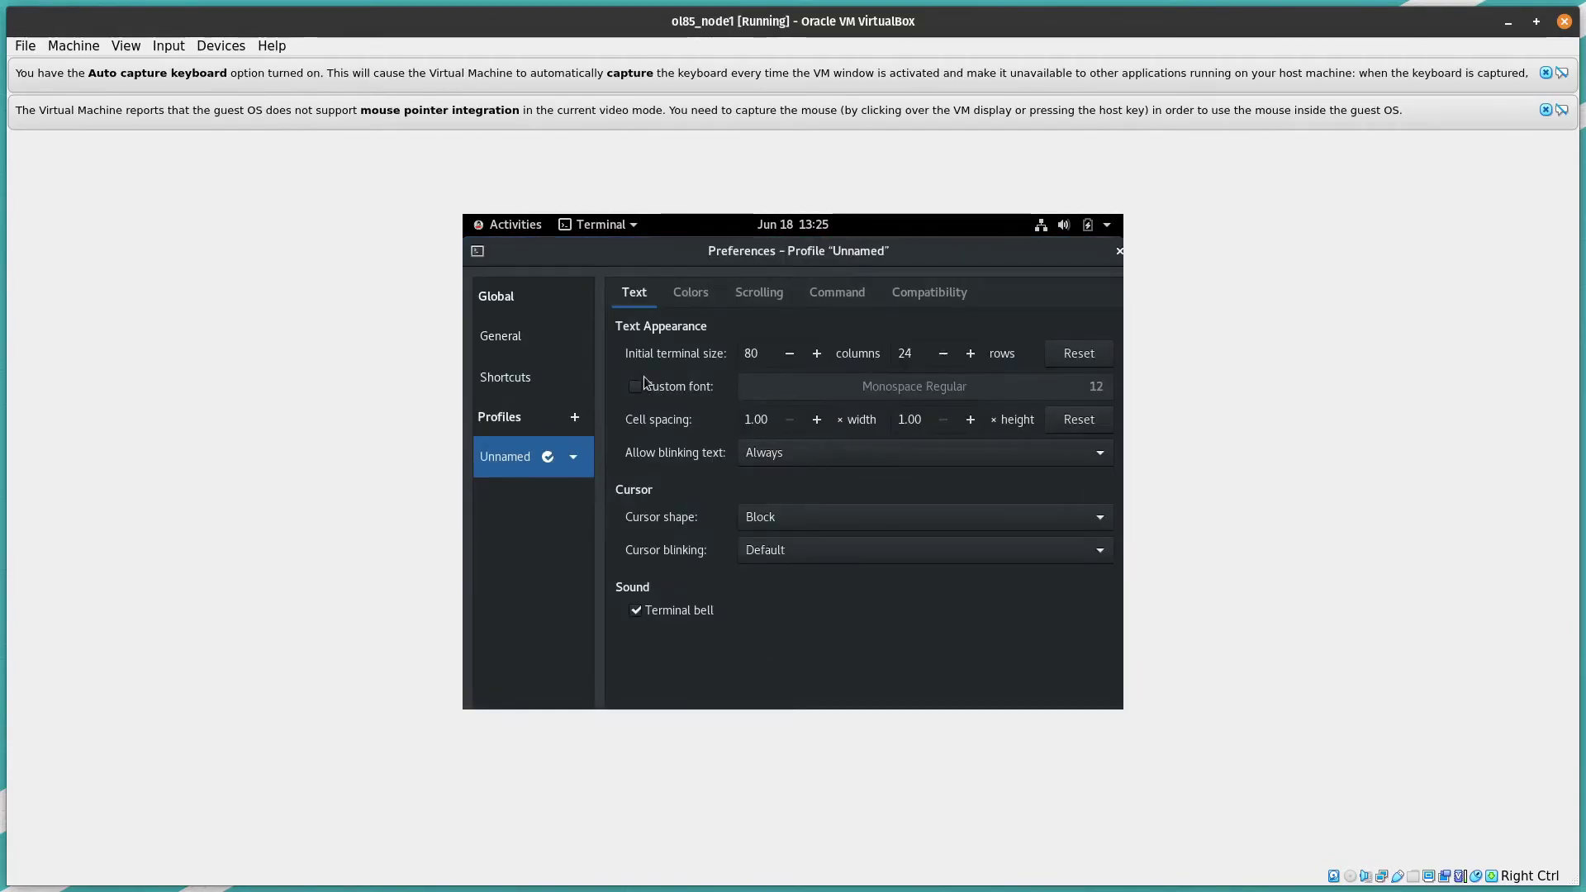
click(635, 386)
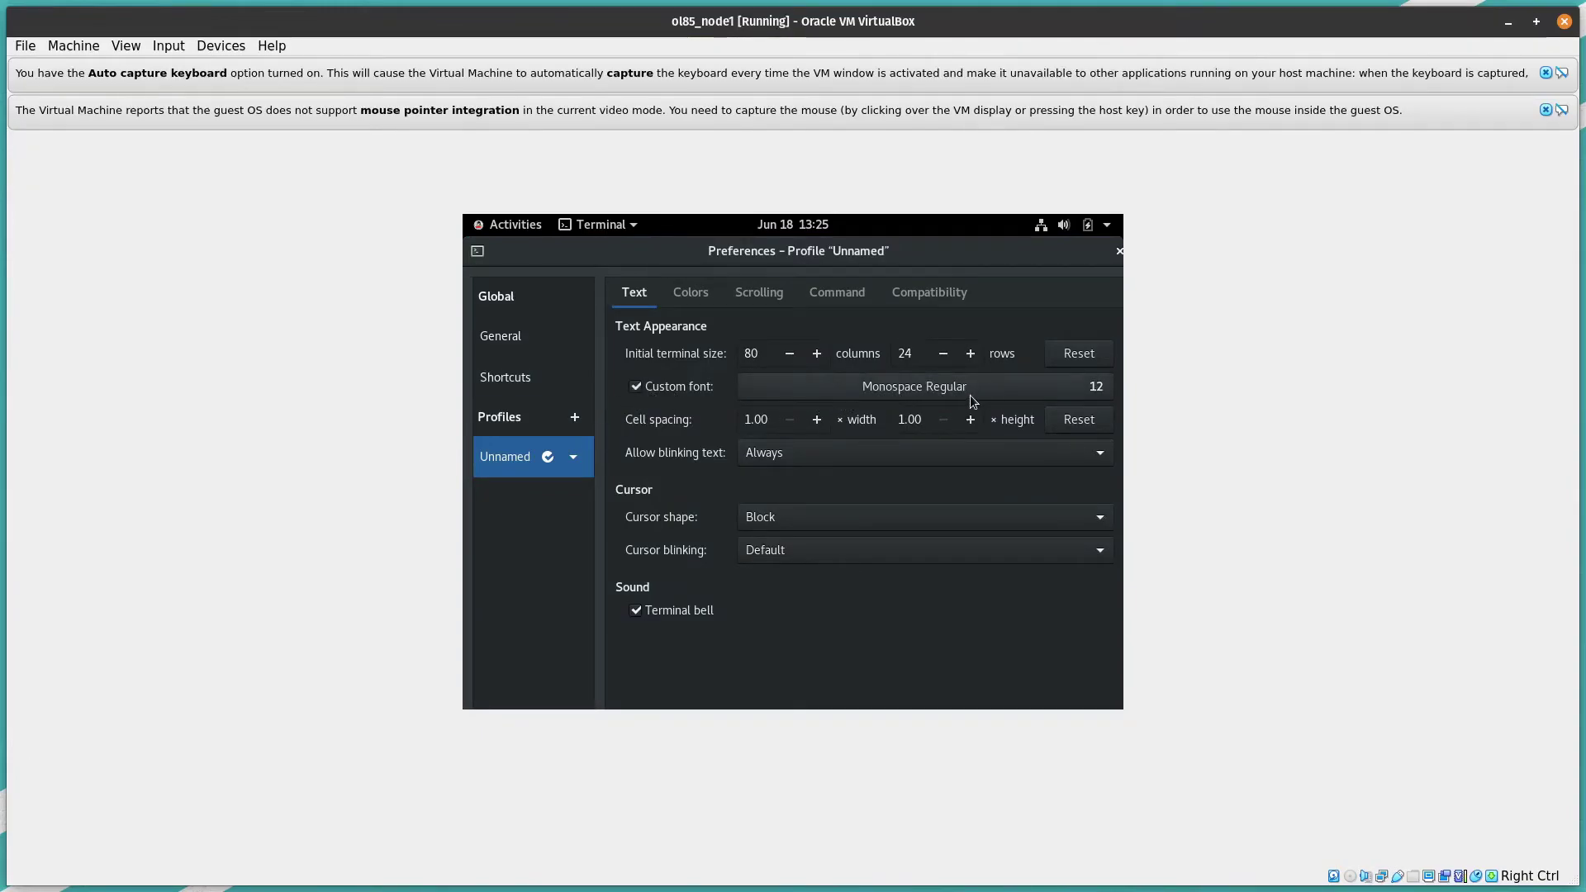
click(1084, 391)
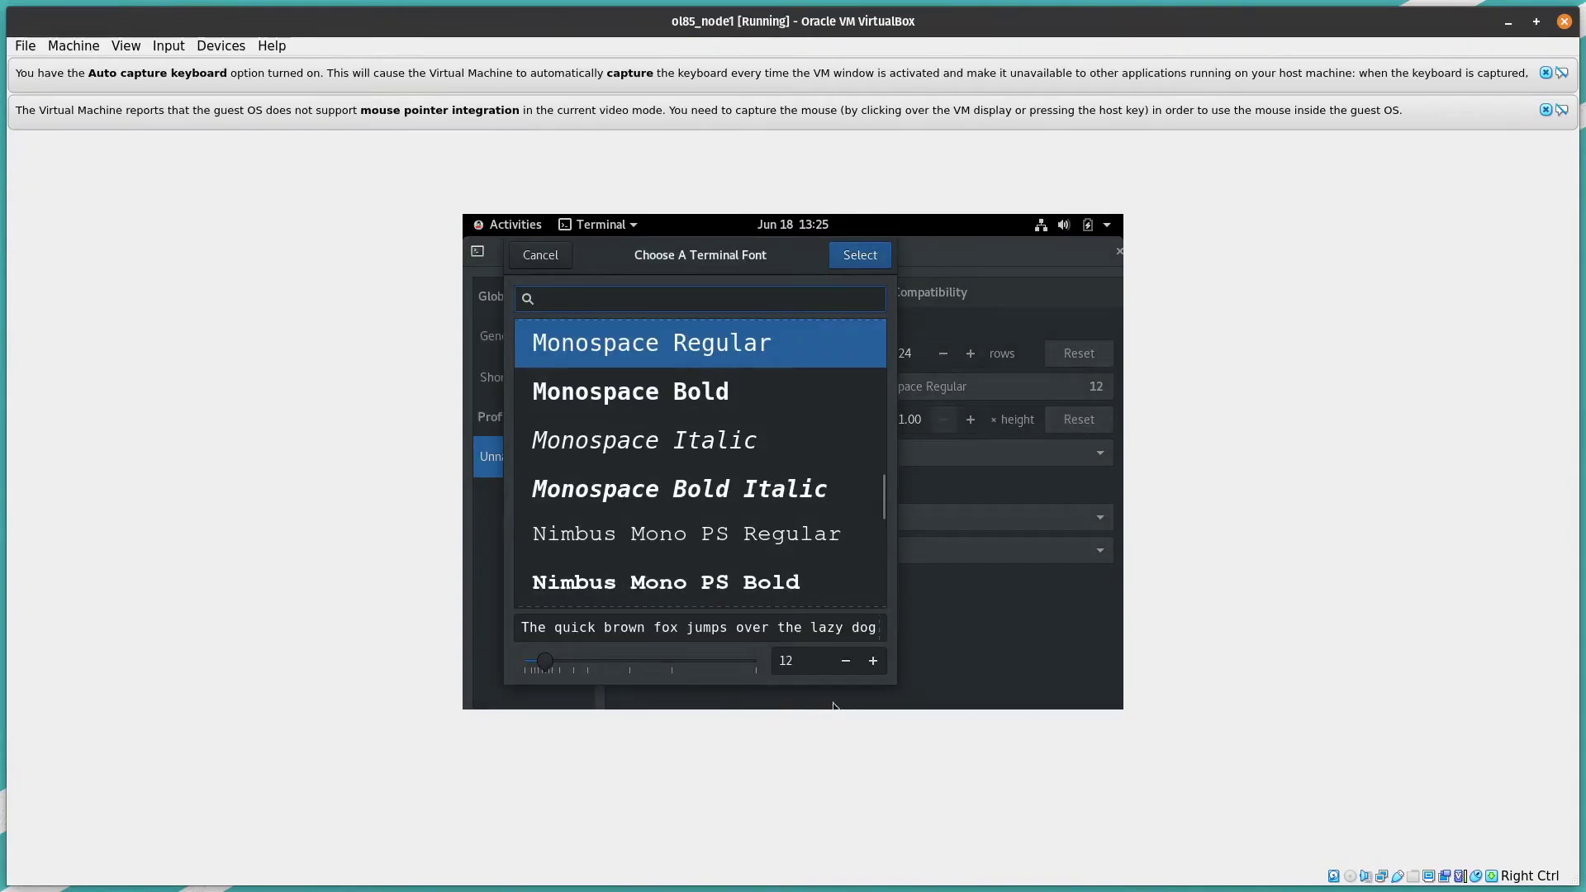
click(873, 661)
click(872, 661)
click(872, 660)
click(873, 661)
click(872, 661)
click(872, 660)
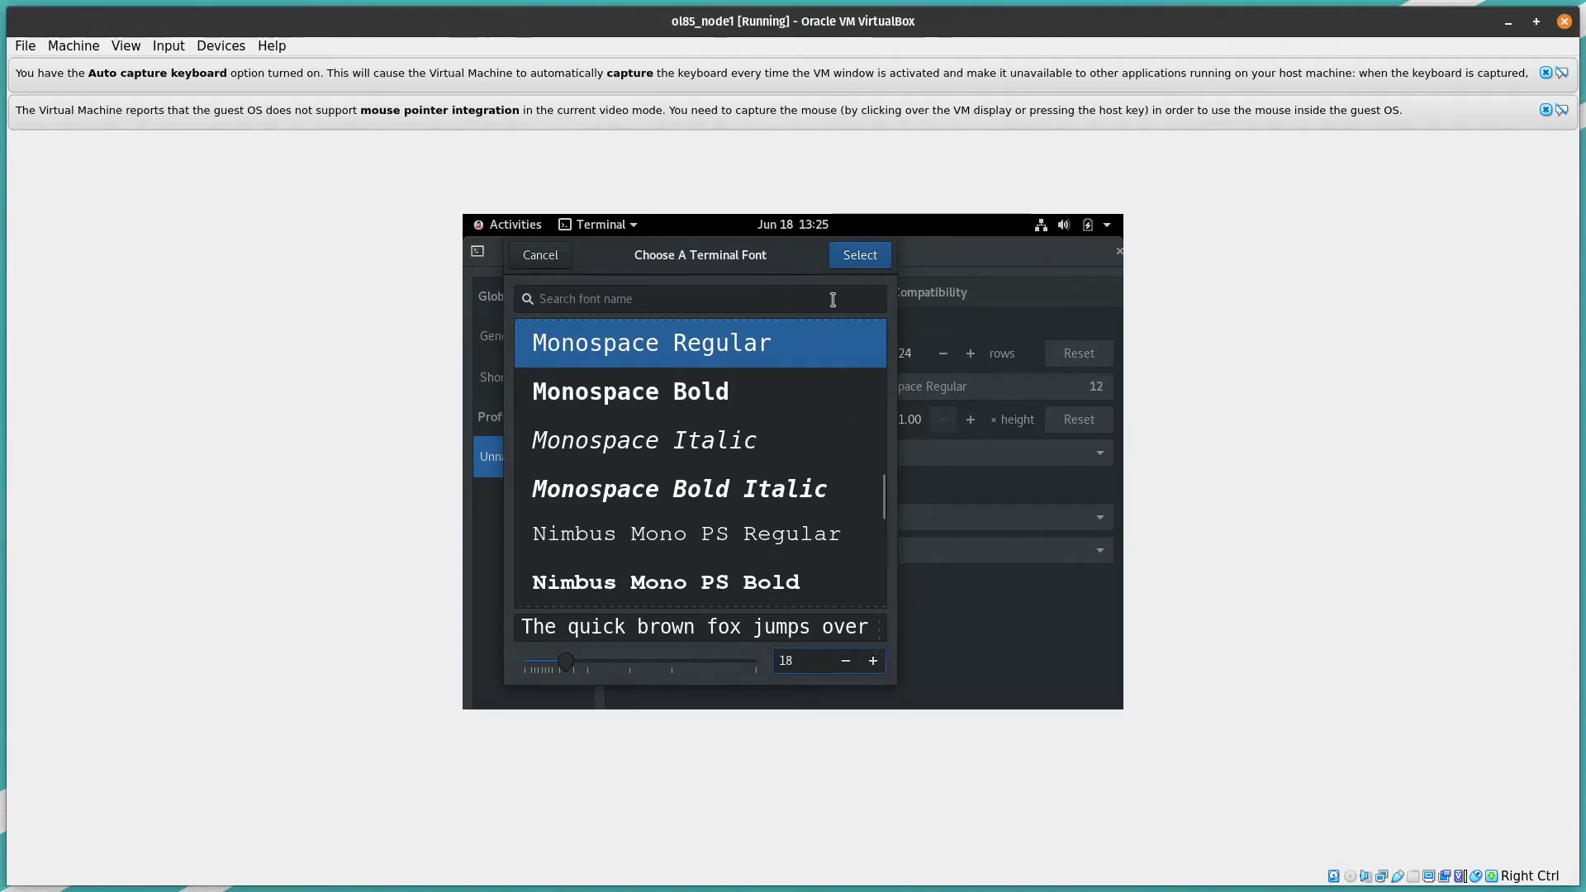
click(856, 256)
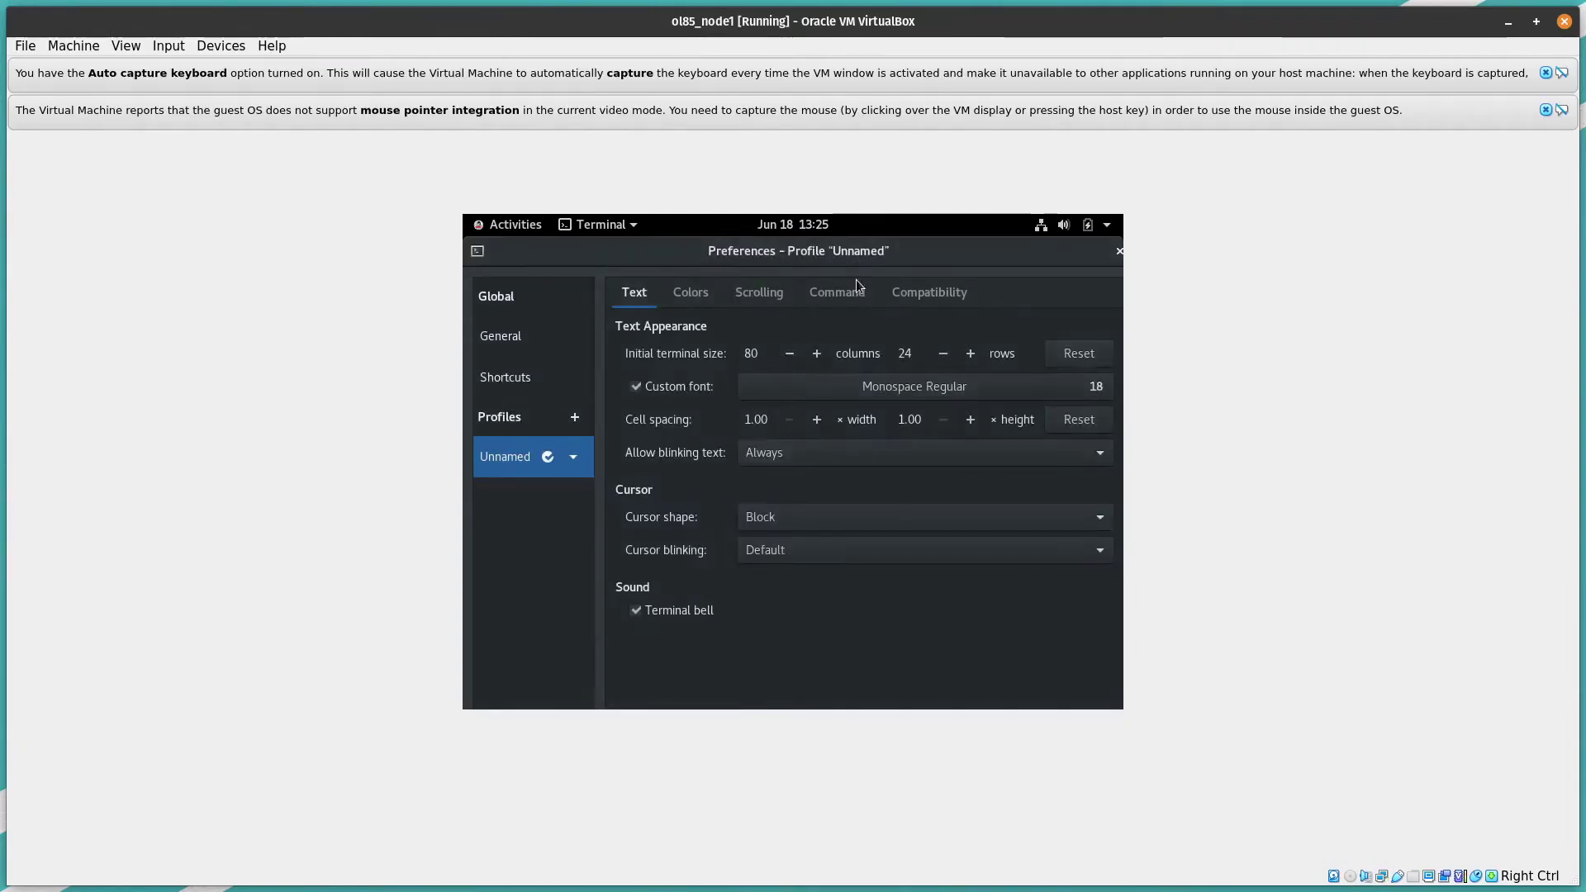
click(1119, 252)
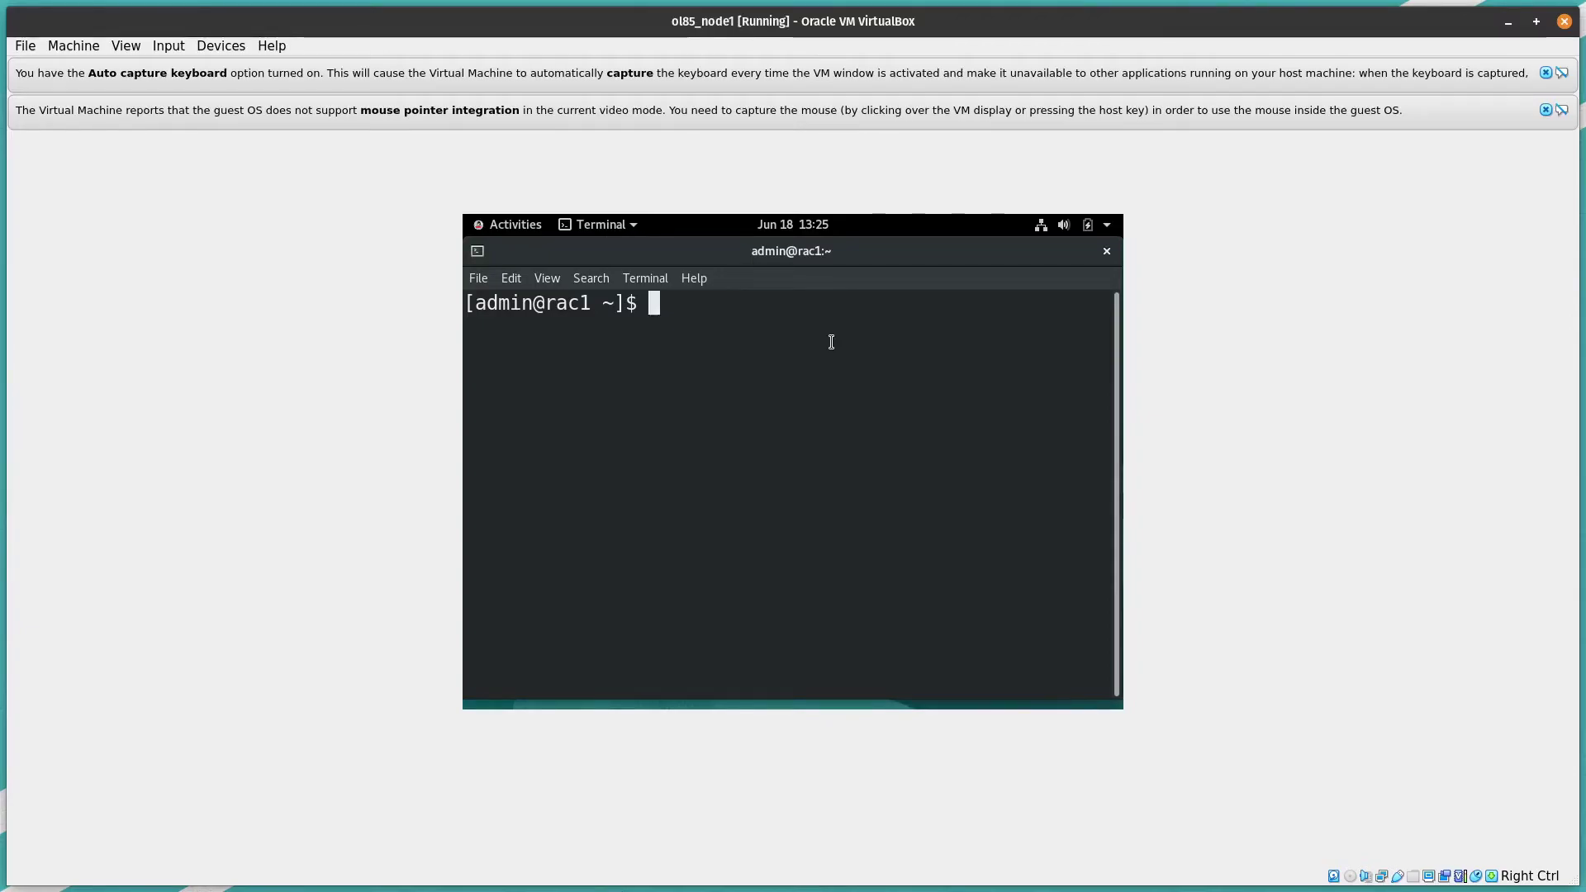
text(ping )
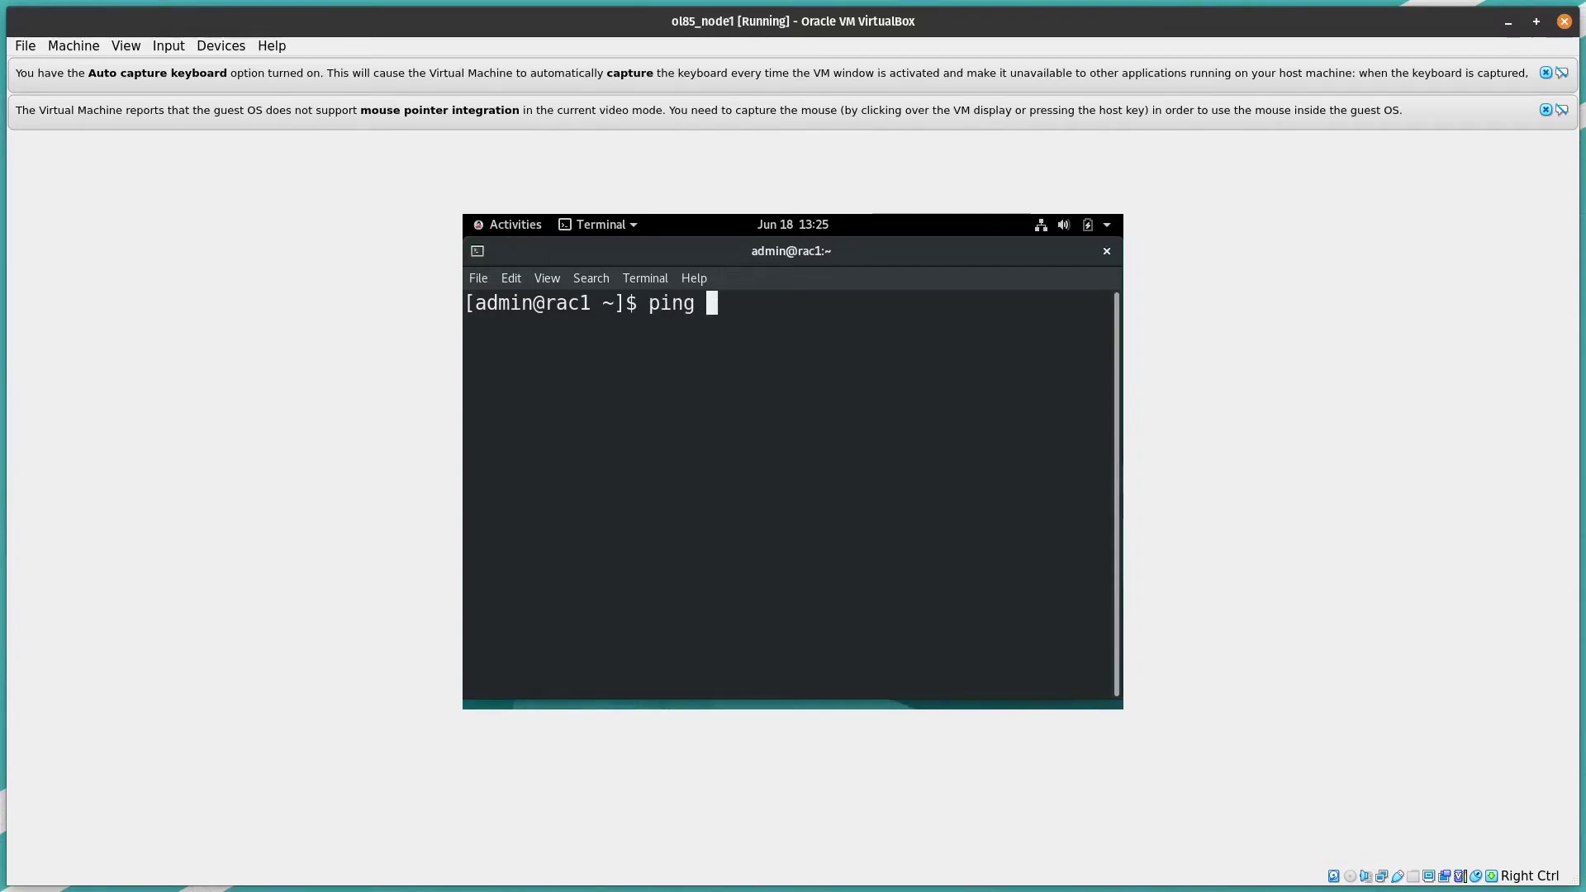
text(www.google.com)
key(Return)
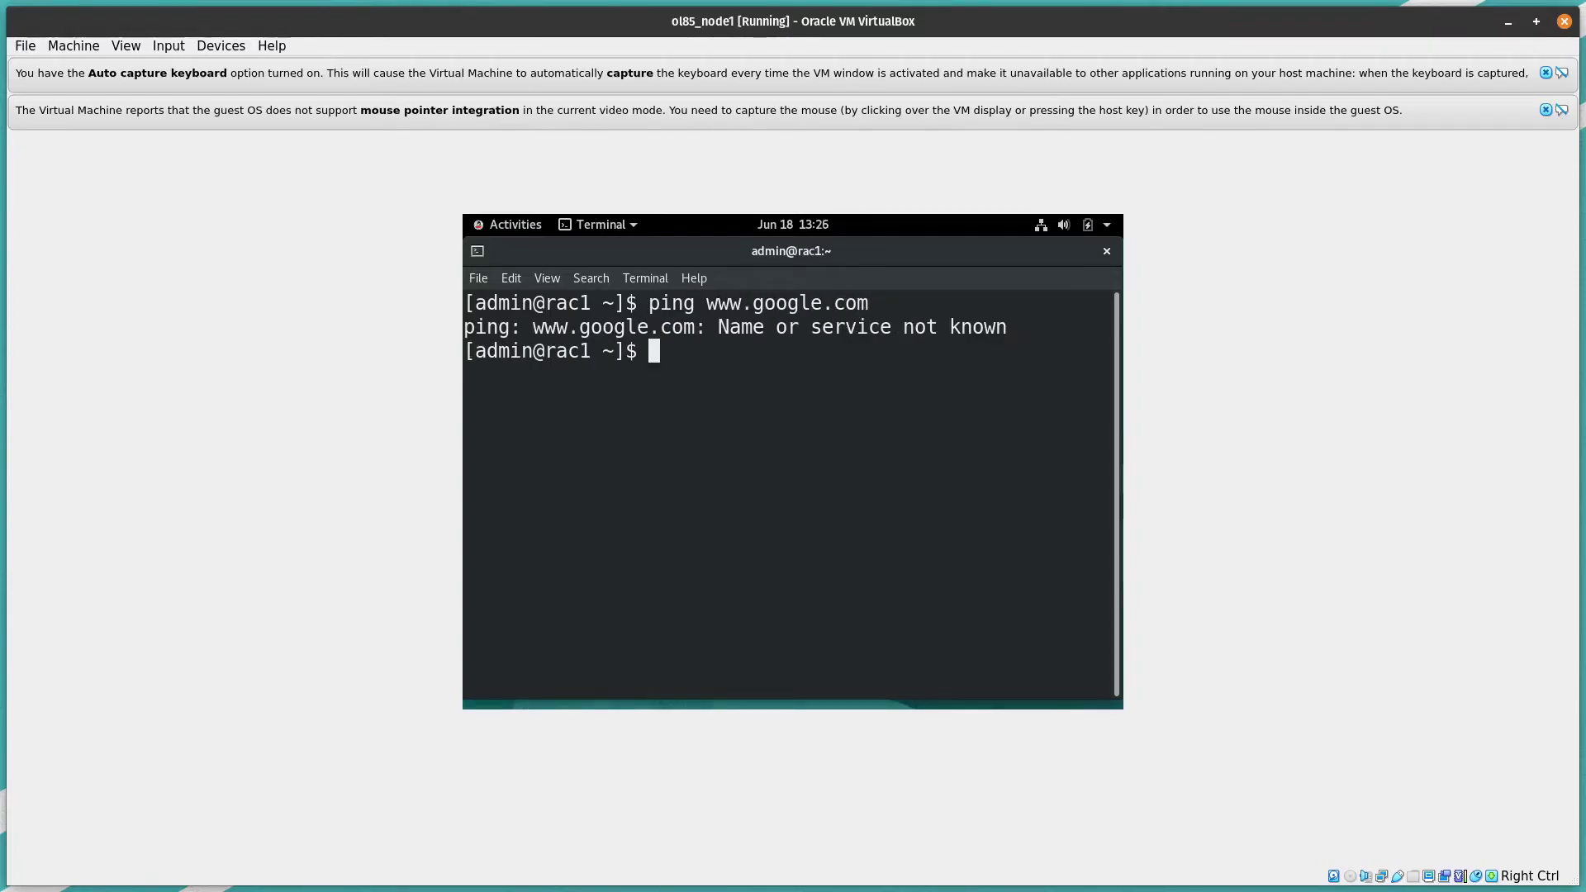
key(Up)
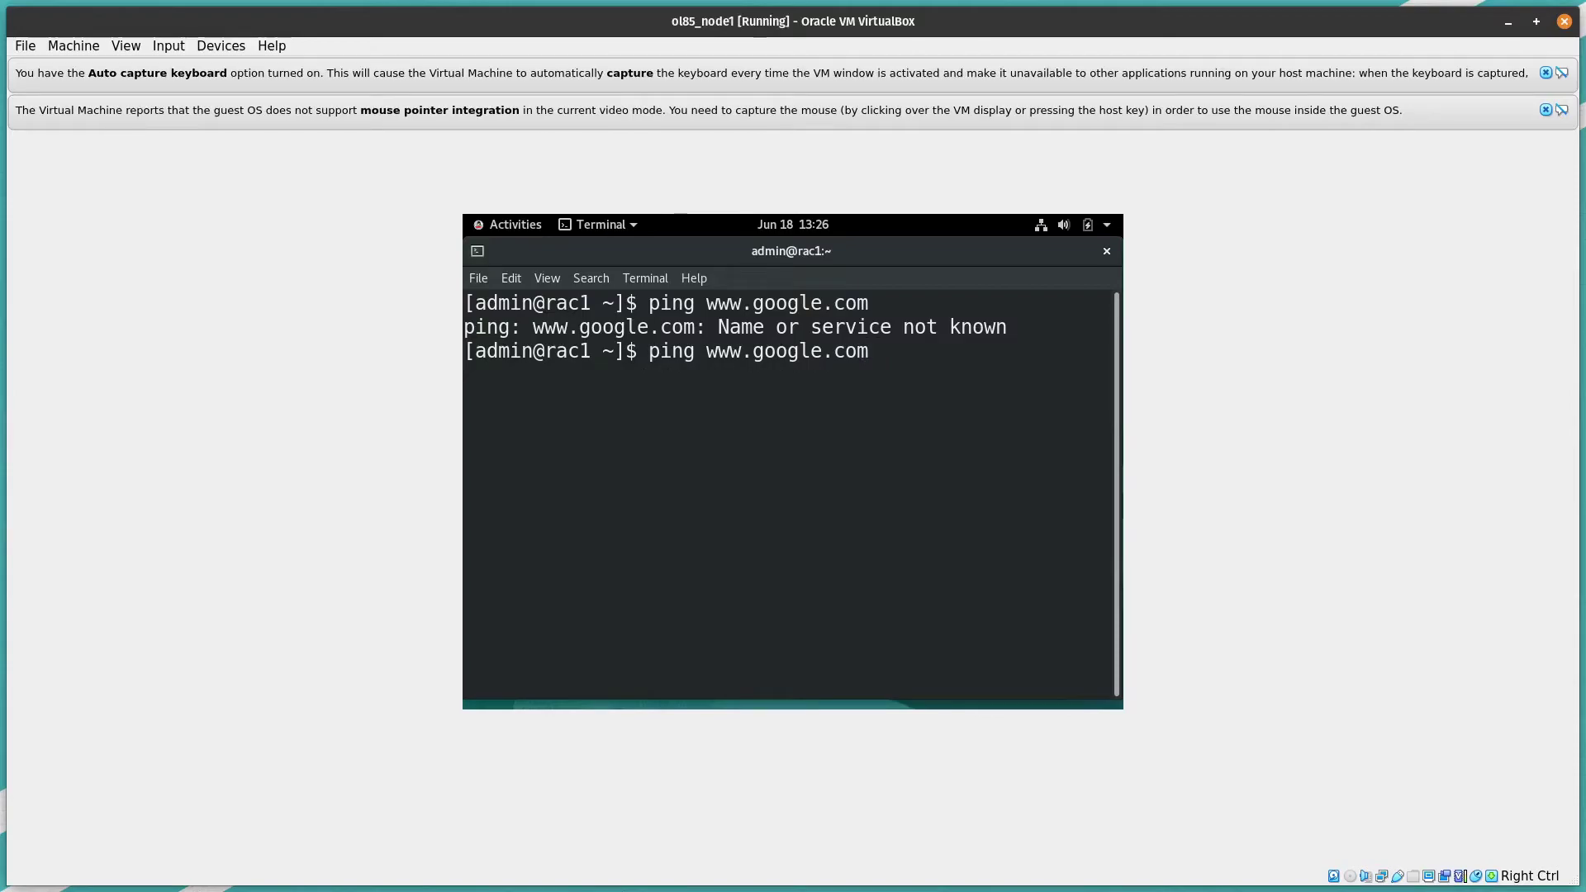
key(Return)
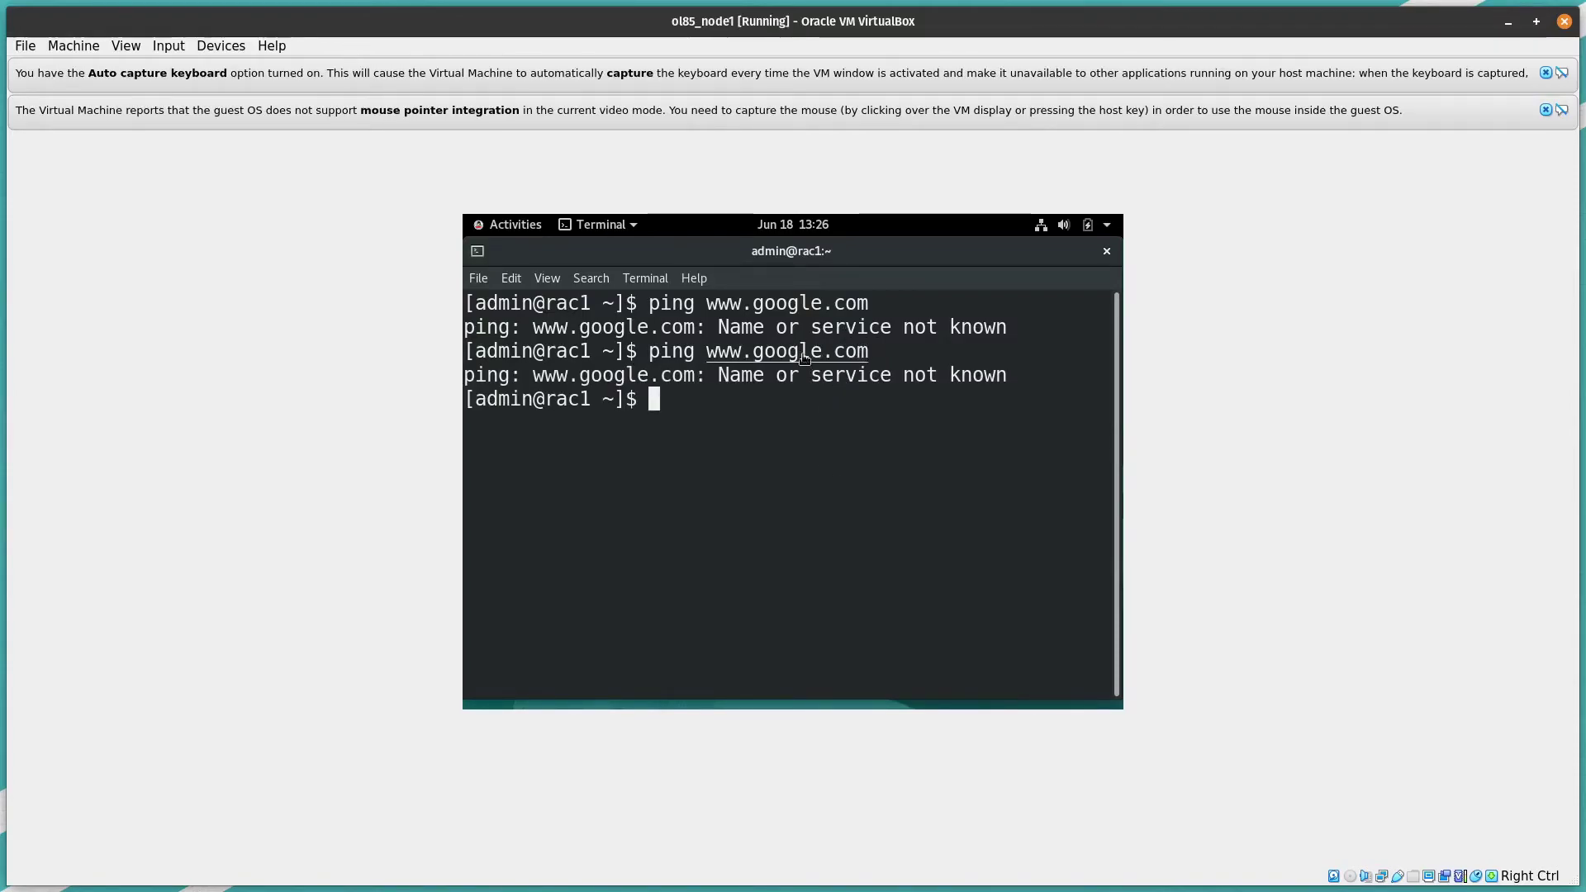
click(1084, 231)
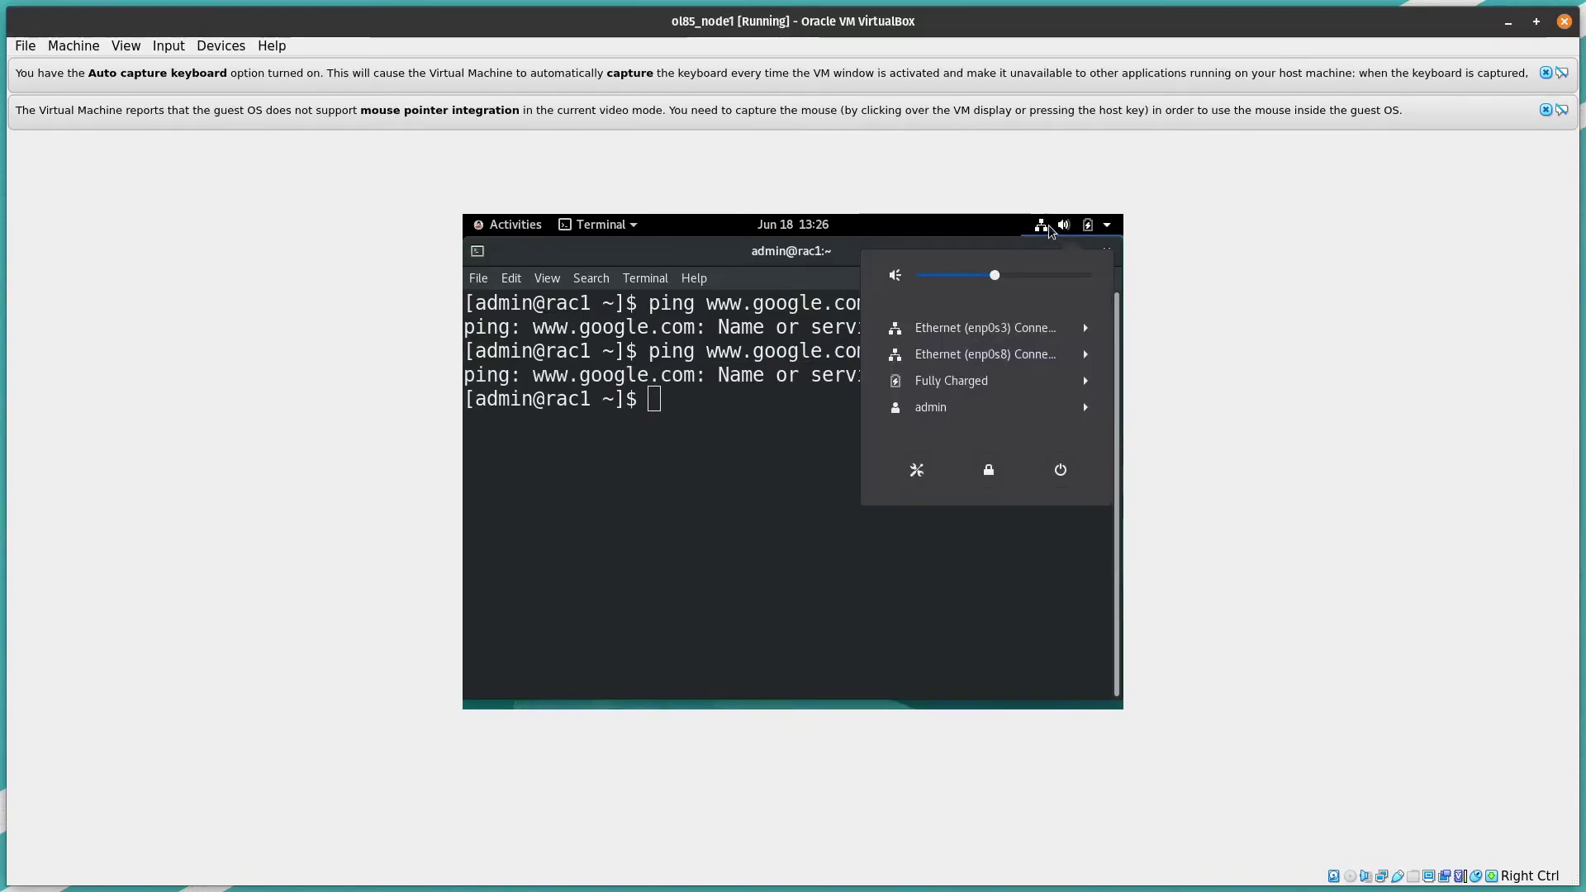
Step: Set the enp0s3 connection's IPv4 DNS servers to 10.10.20.1,8.8.8.8 and apply
click(1042, 332)
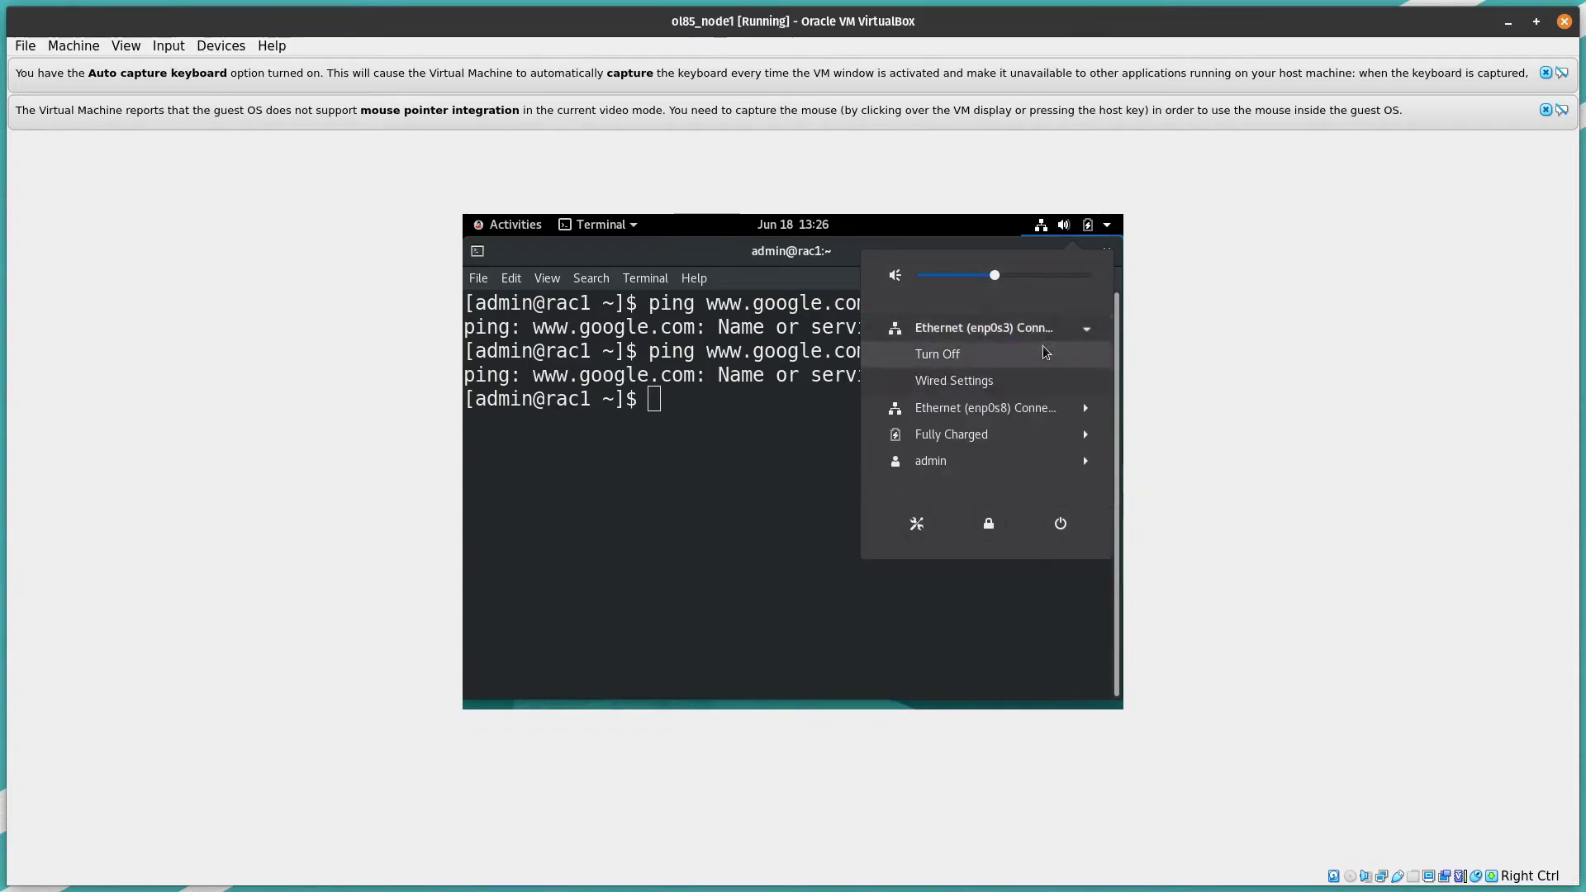
click(1011, 381)
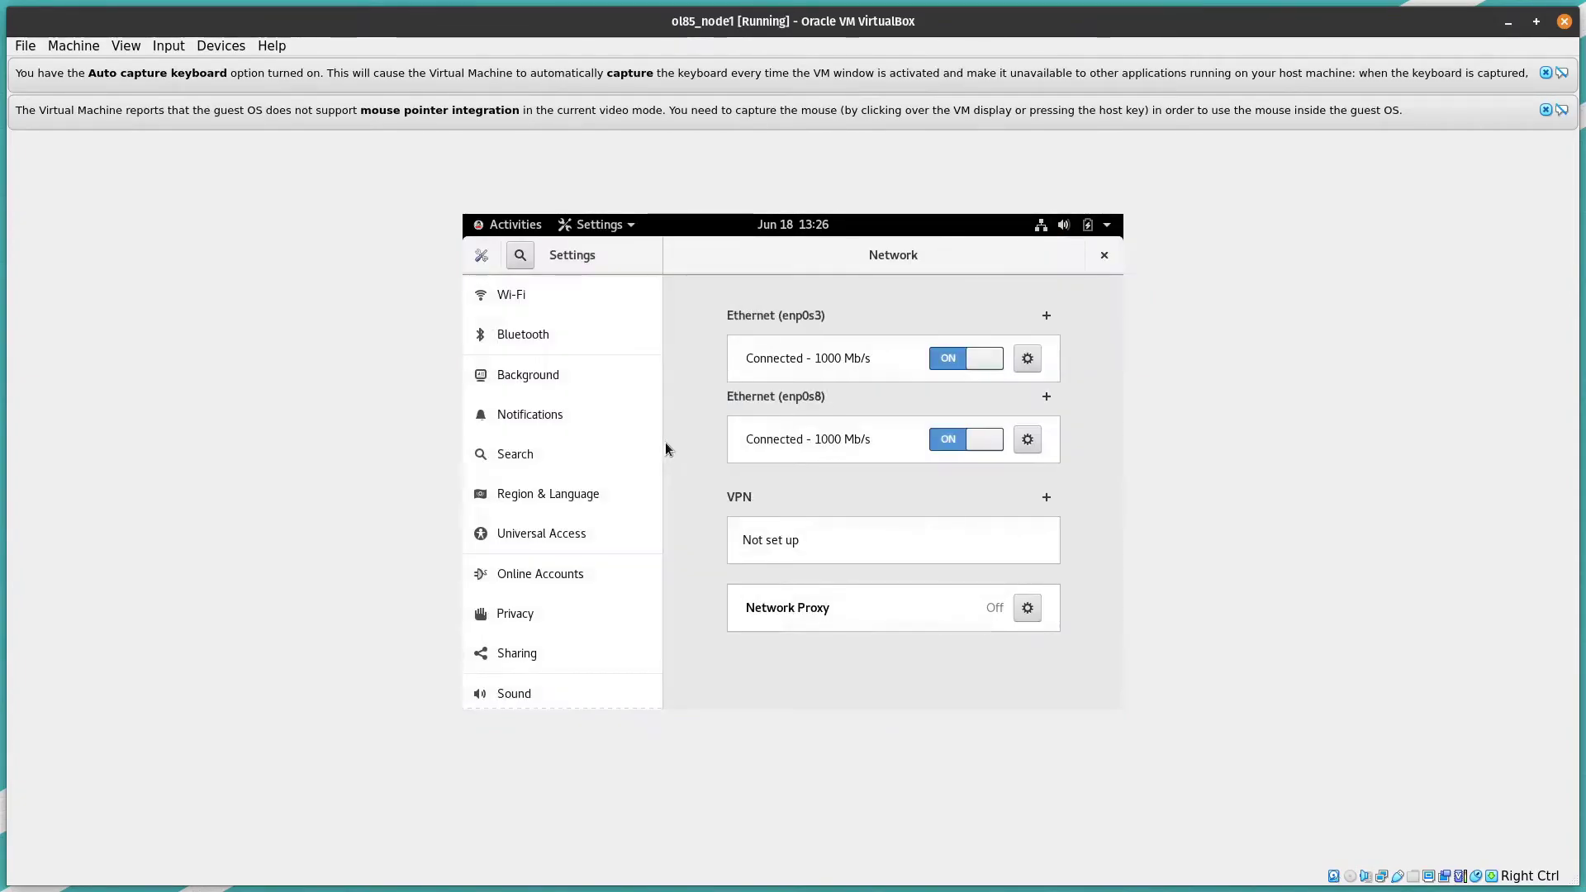
click(1027, 358)
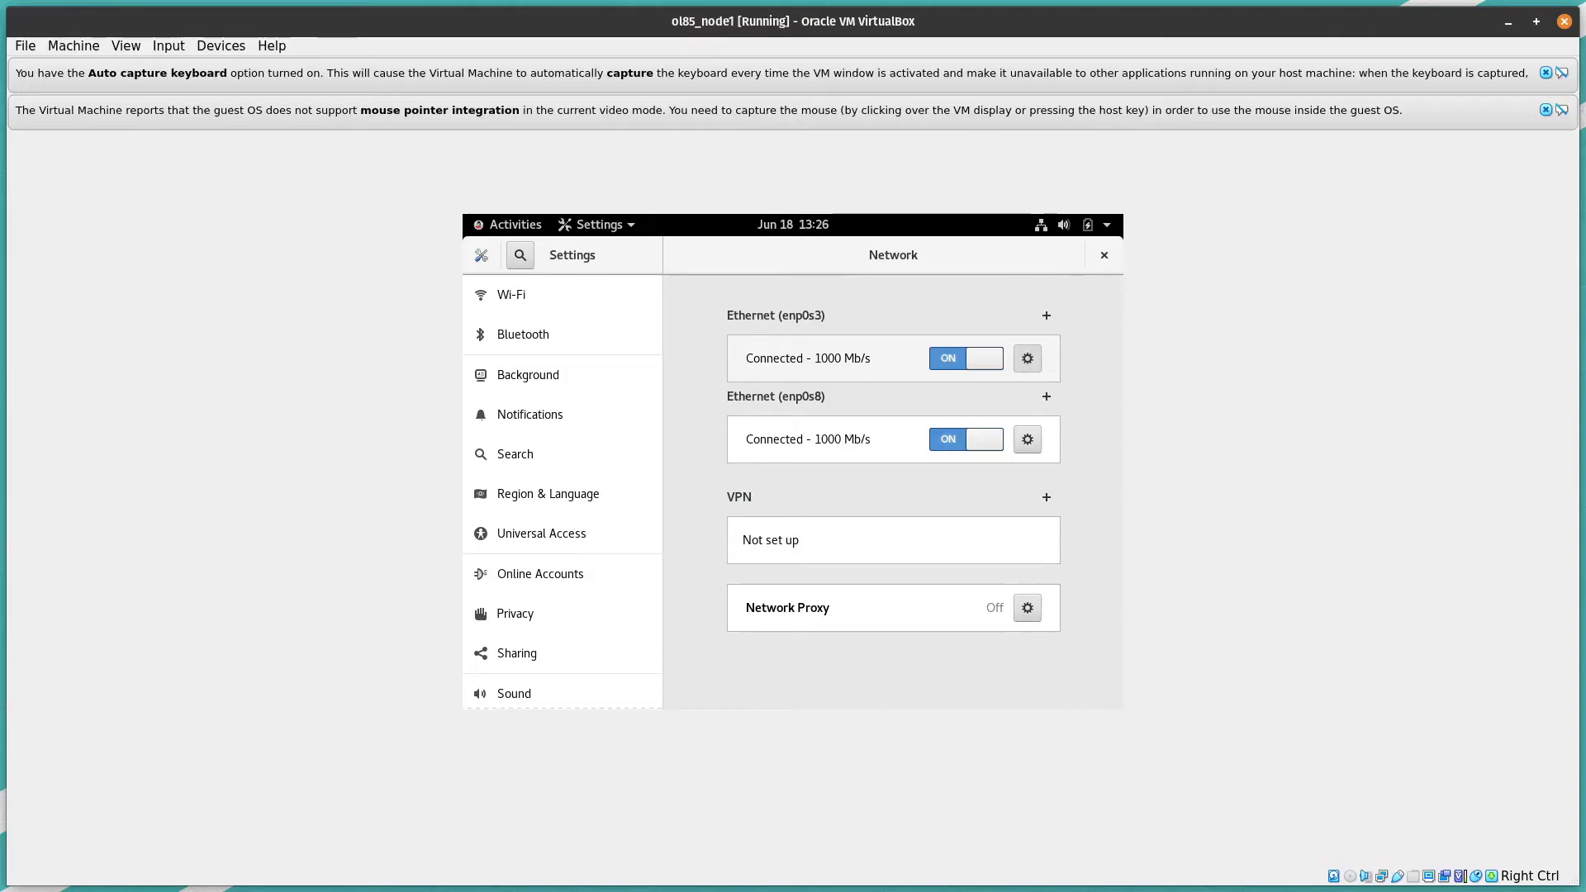
click(658, 302)
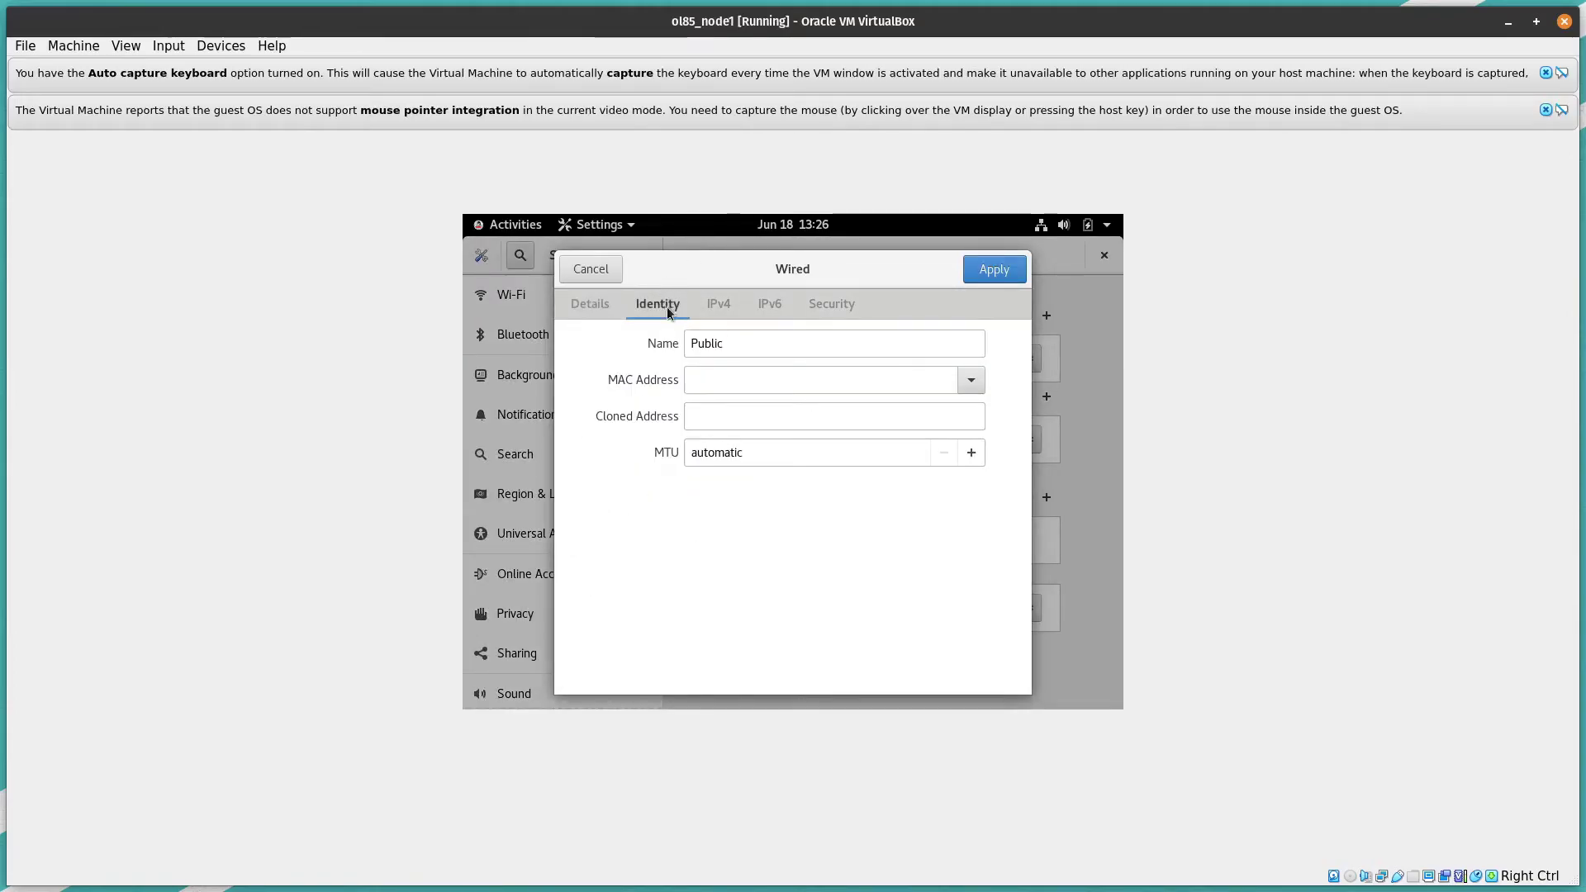
click(718, 305)
click(628, 572)
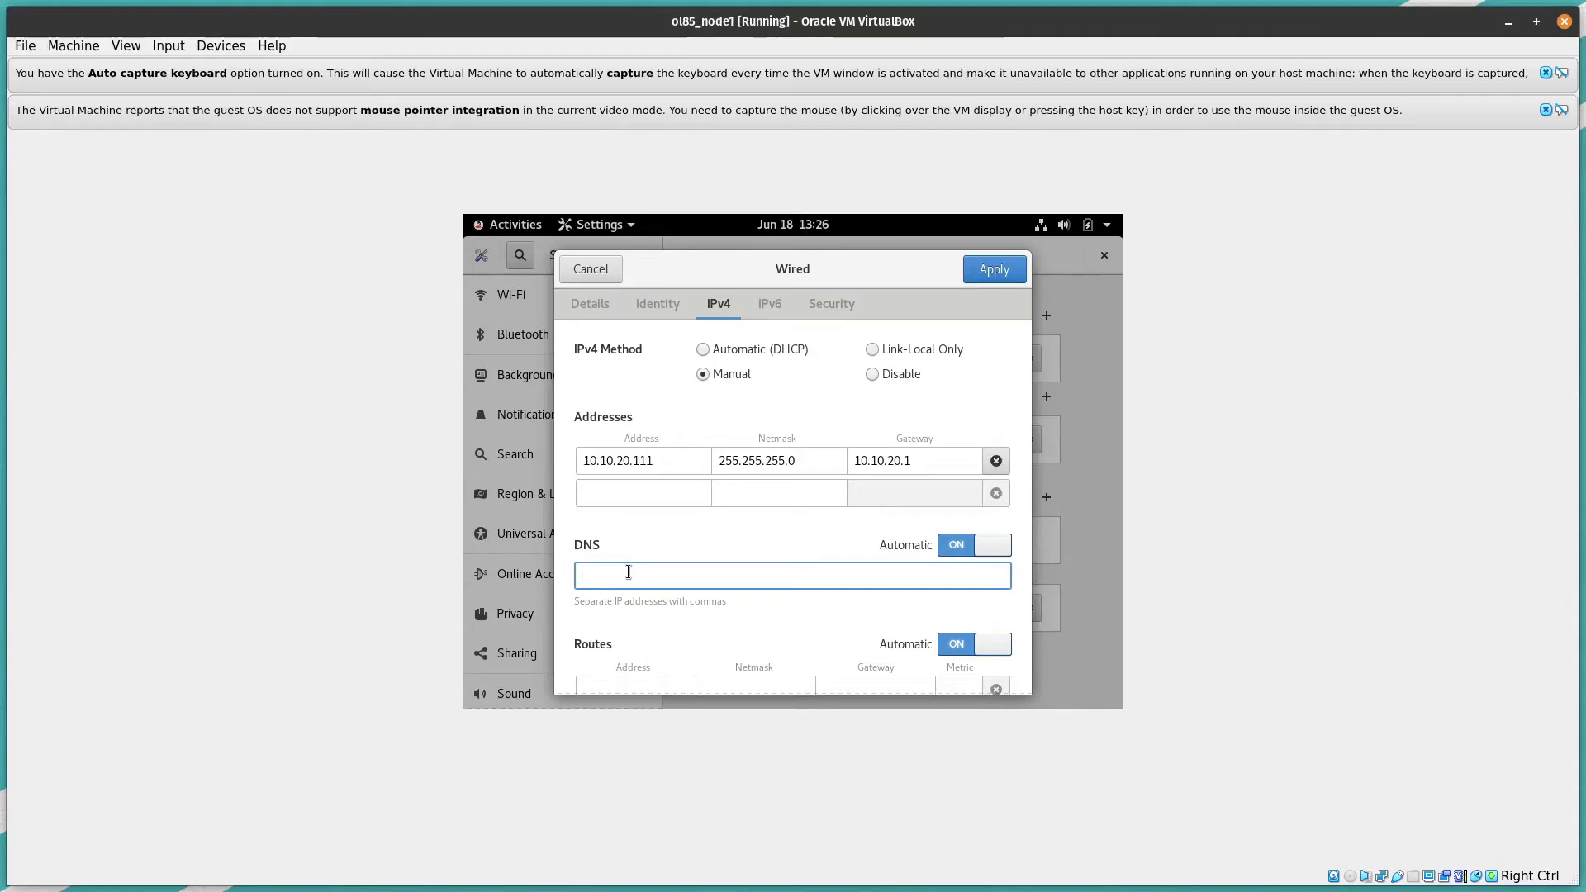
text(10.10.20.1)
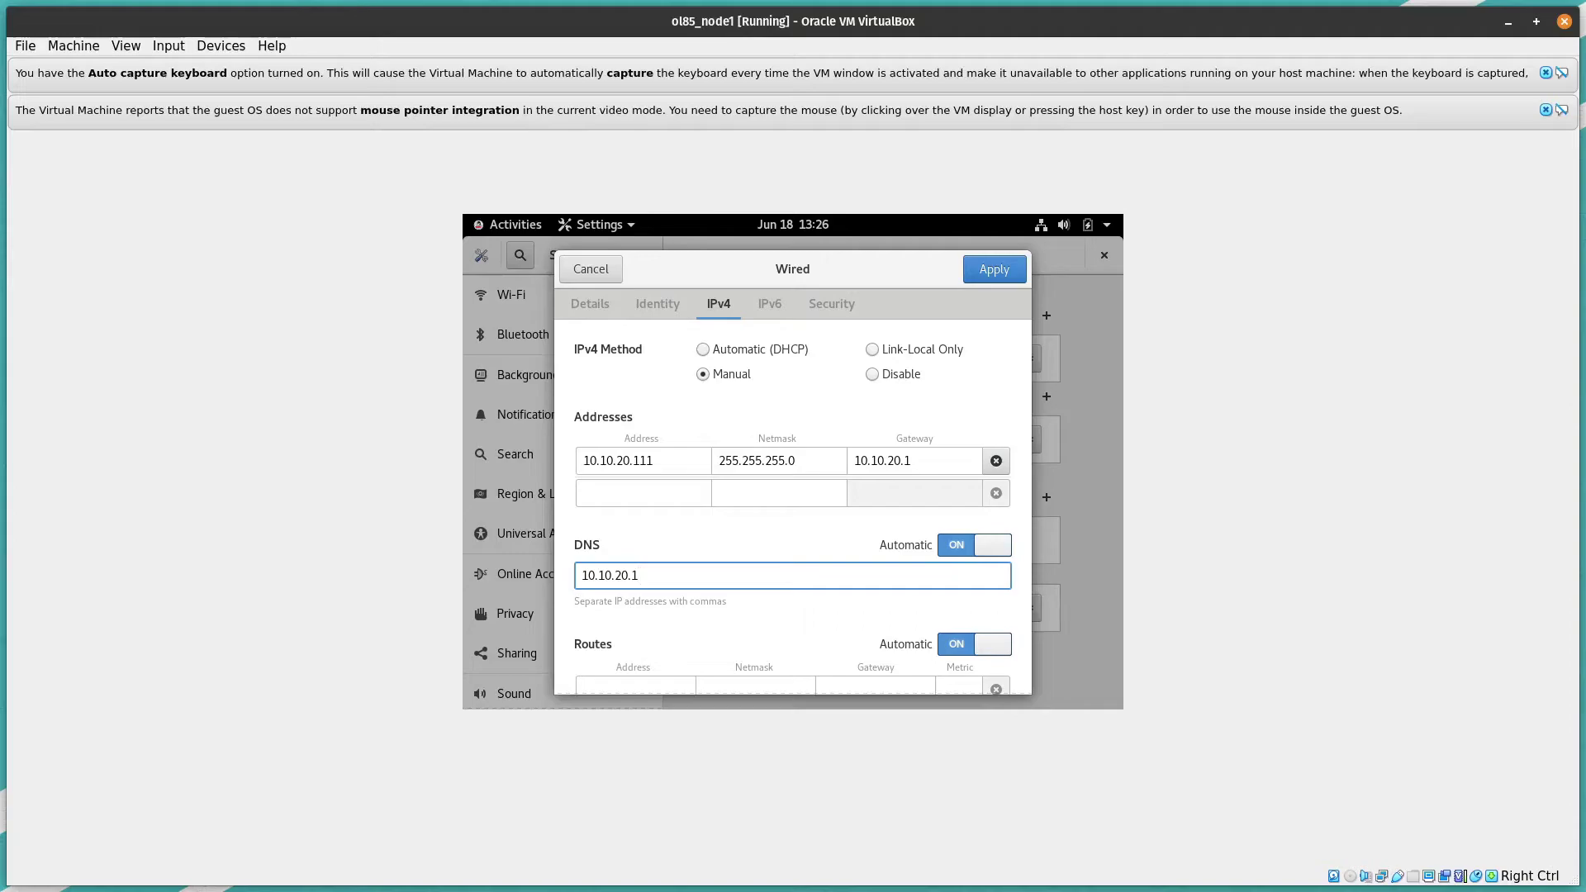
text(,1)
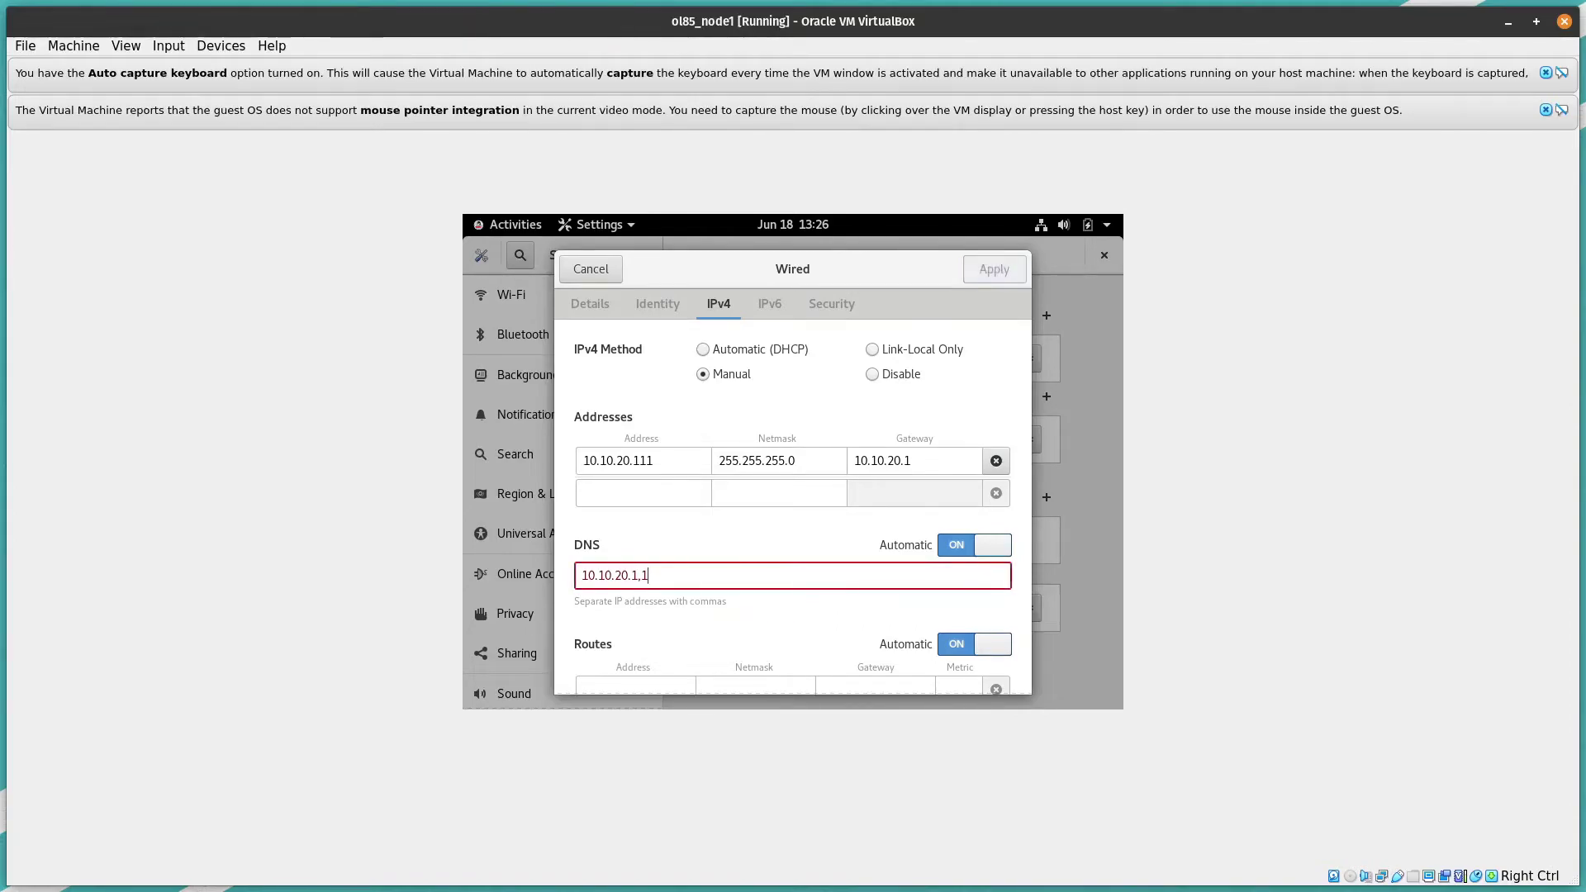
key(BackSpace)
text(8.8.8.8)
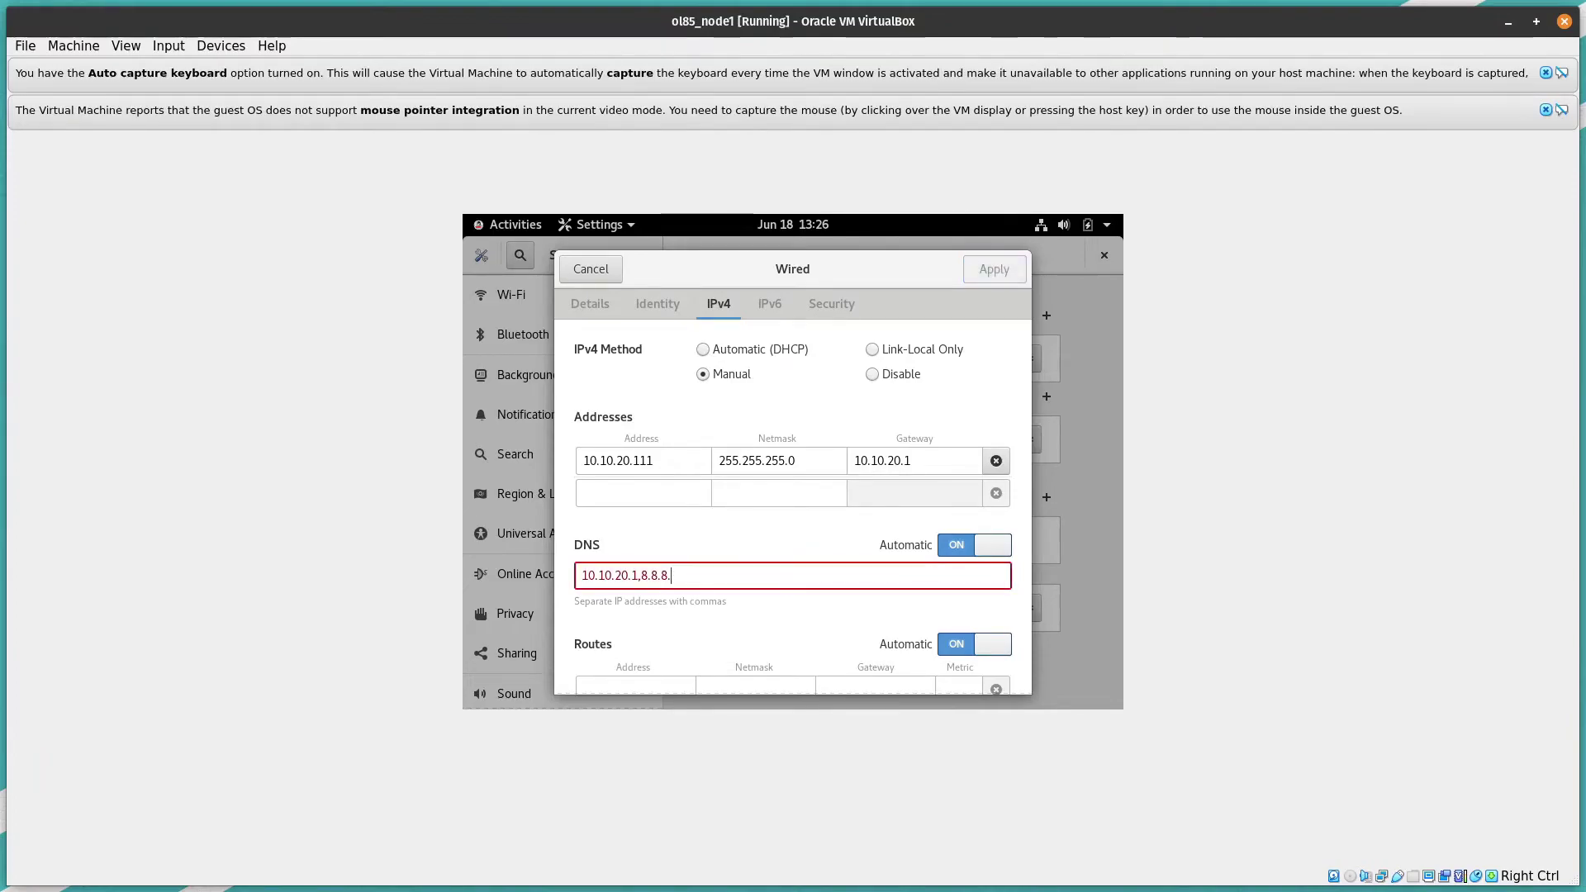
text(.)
key(BackSpace)
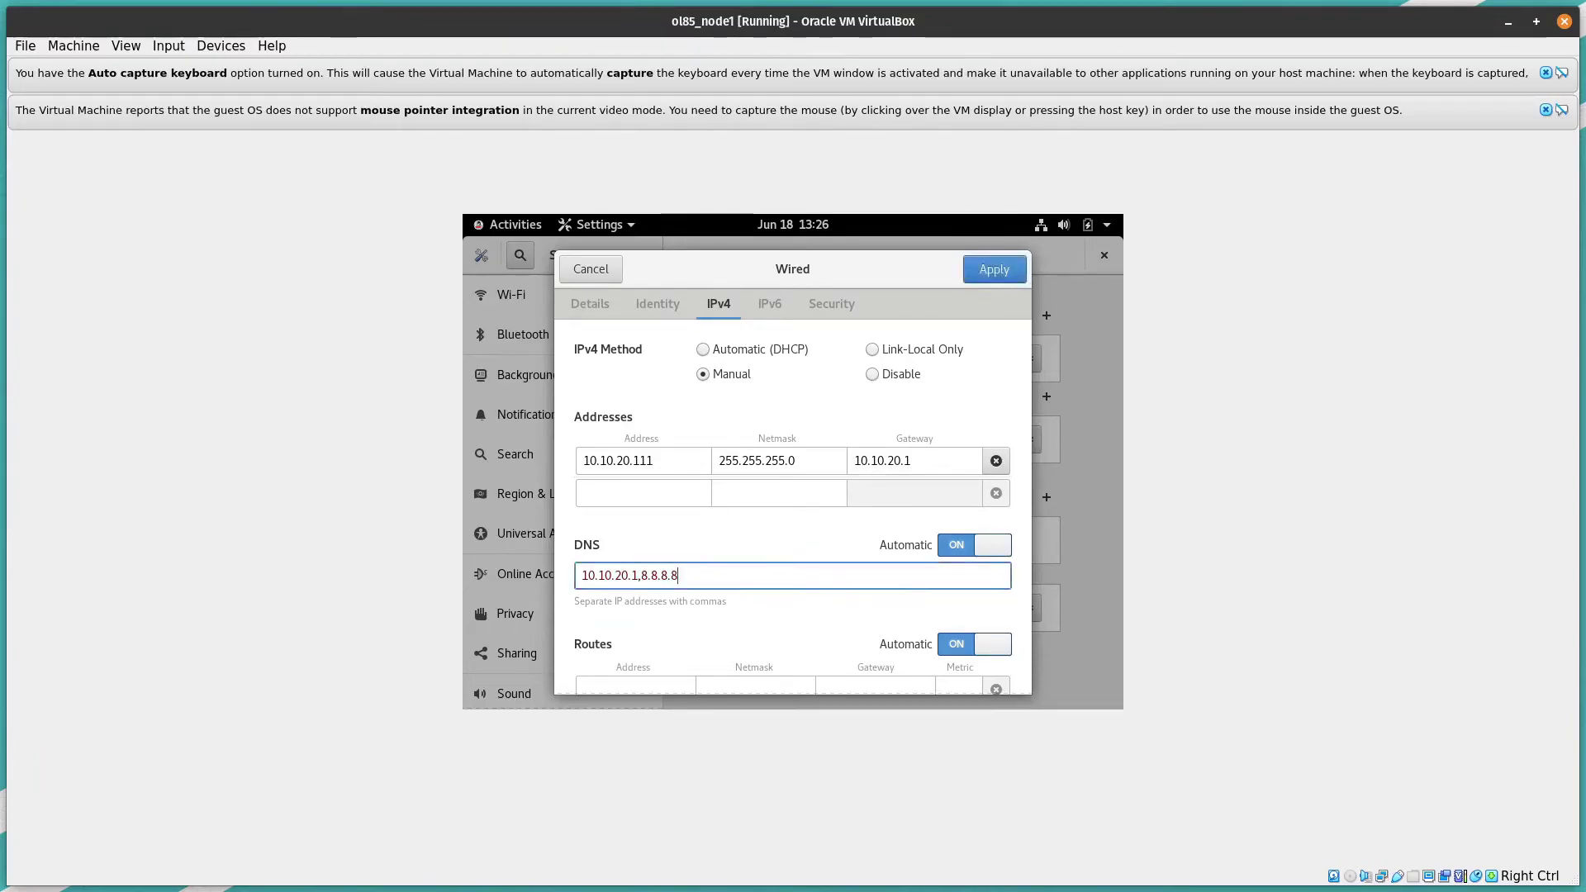
click(994, 269)
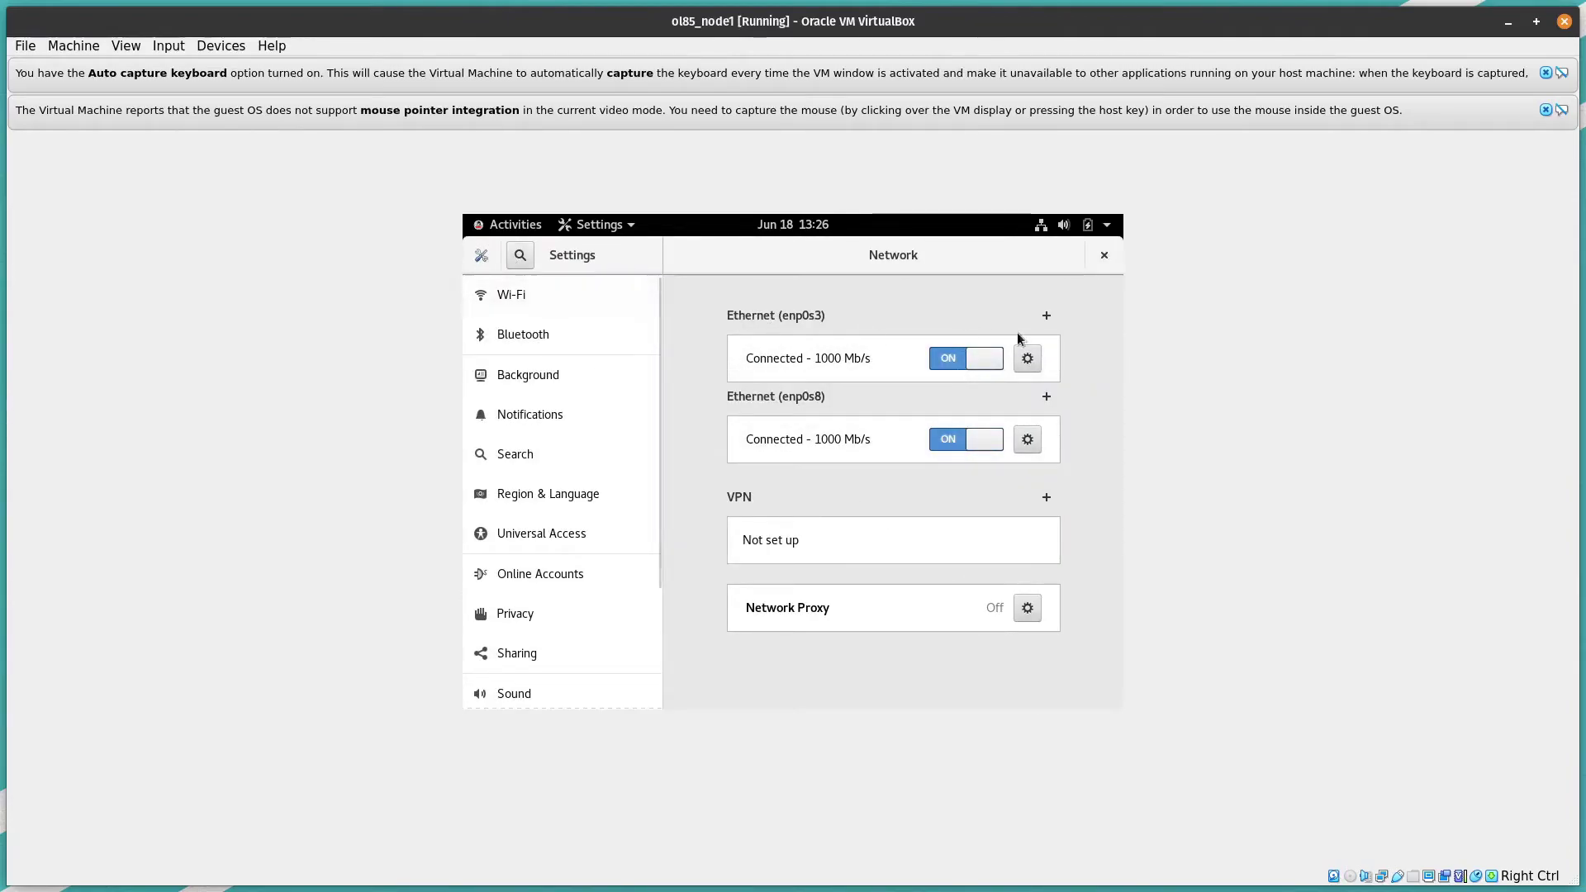
Step: Restart the enp0s3 connection and close Settings
click(966, 360)
click(966, 360)
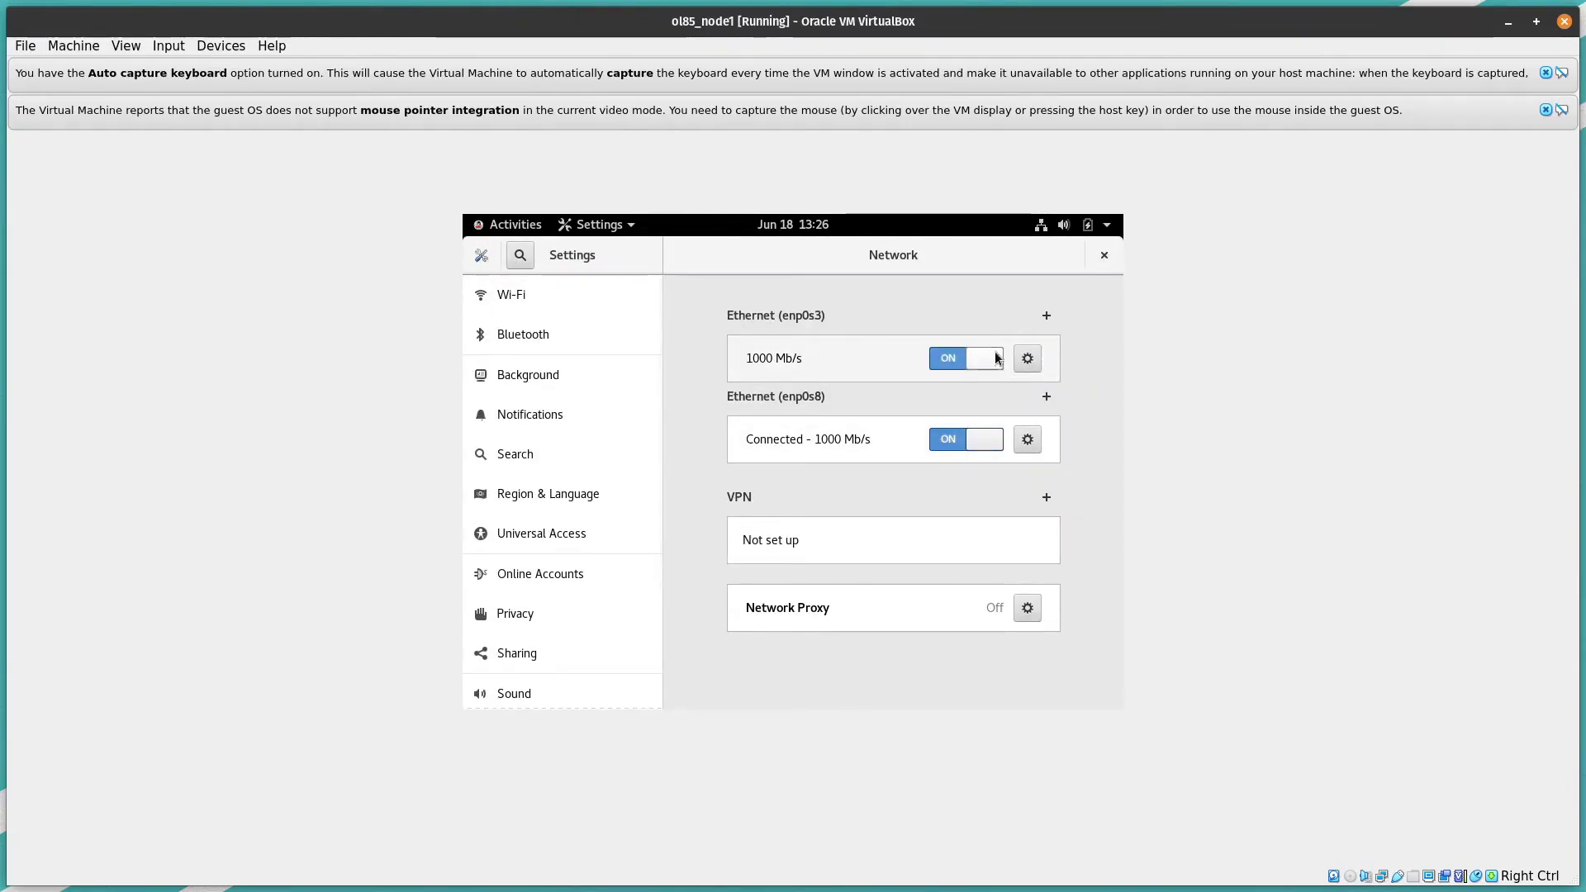
click(1103, 257)
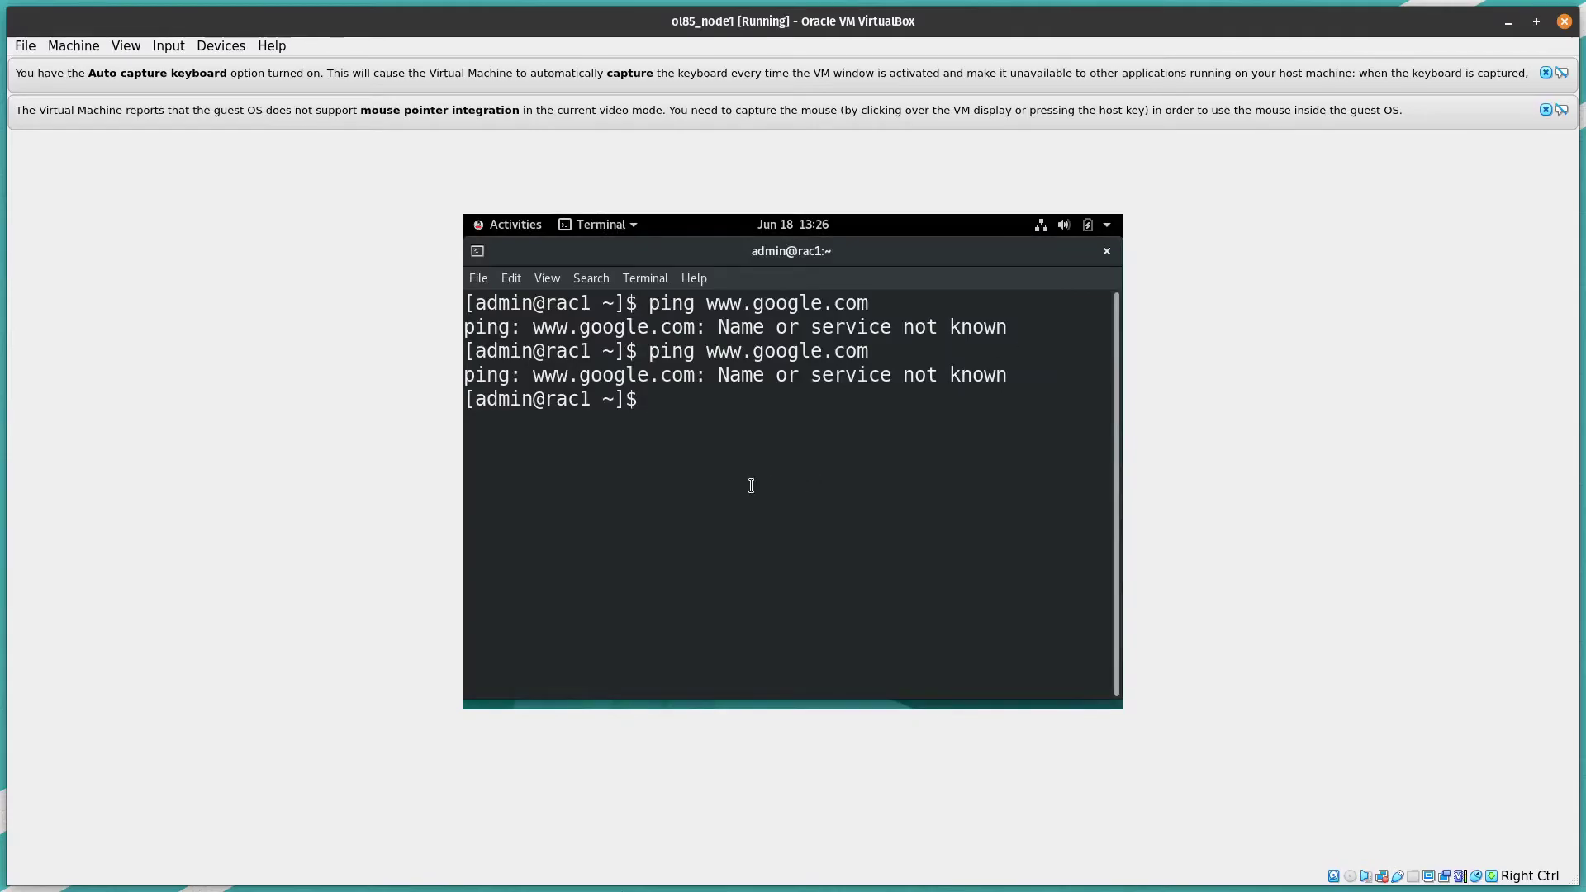
key(Up)
key(Return)
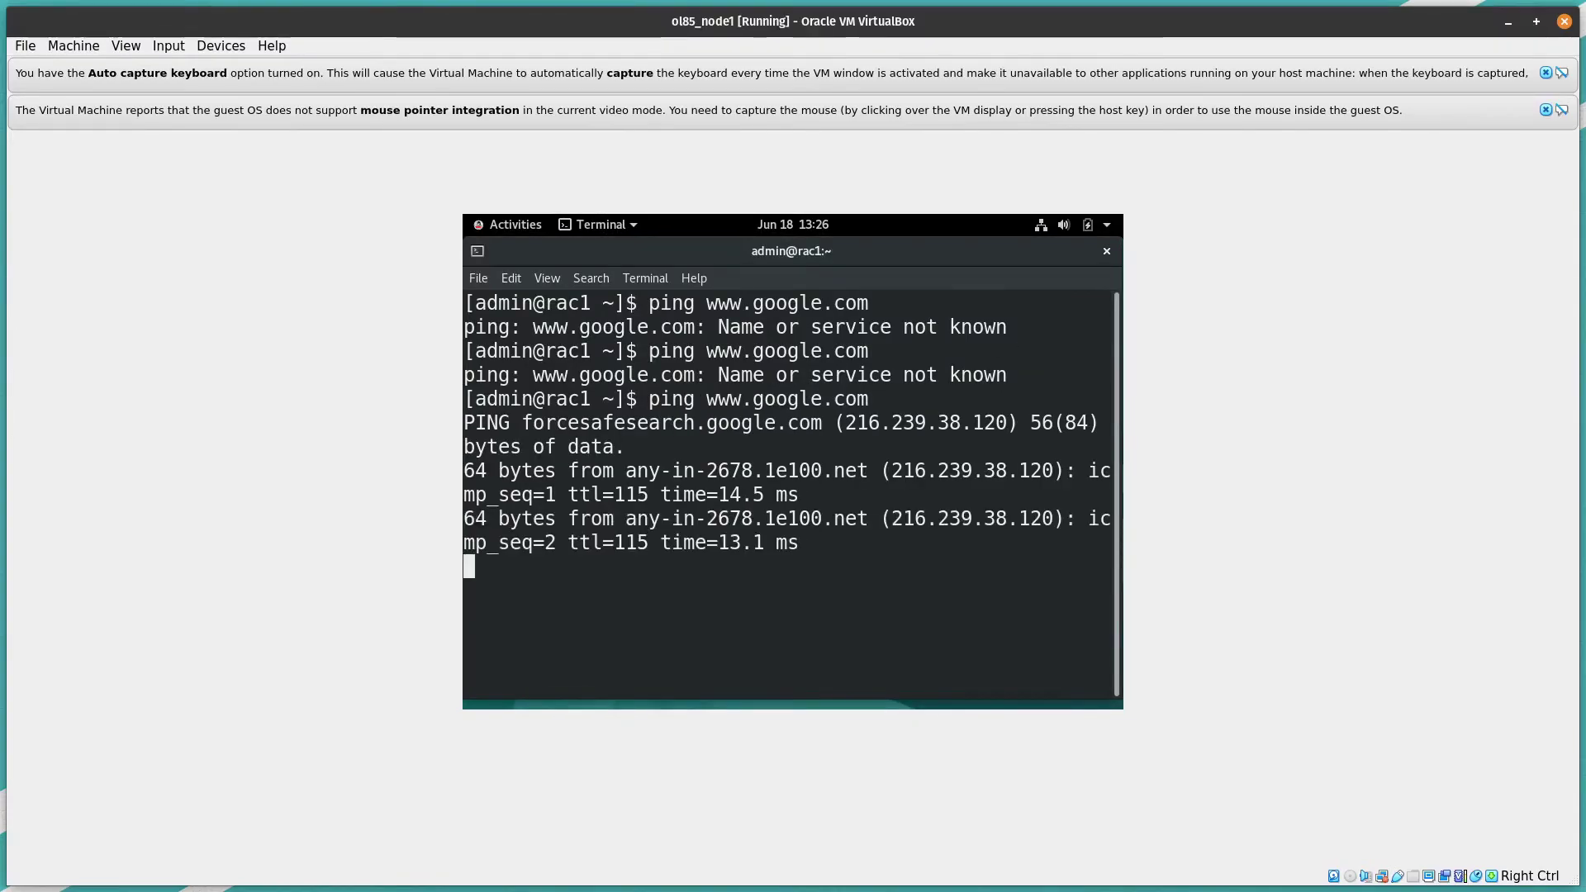
key(ctrl+c)
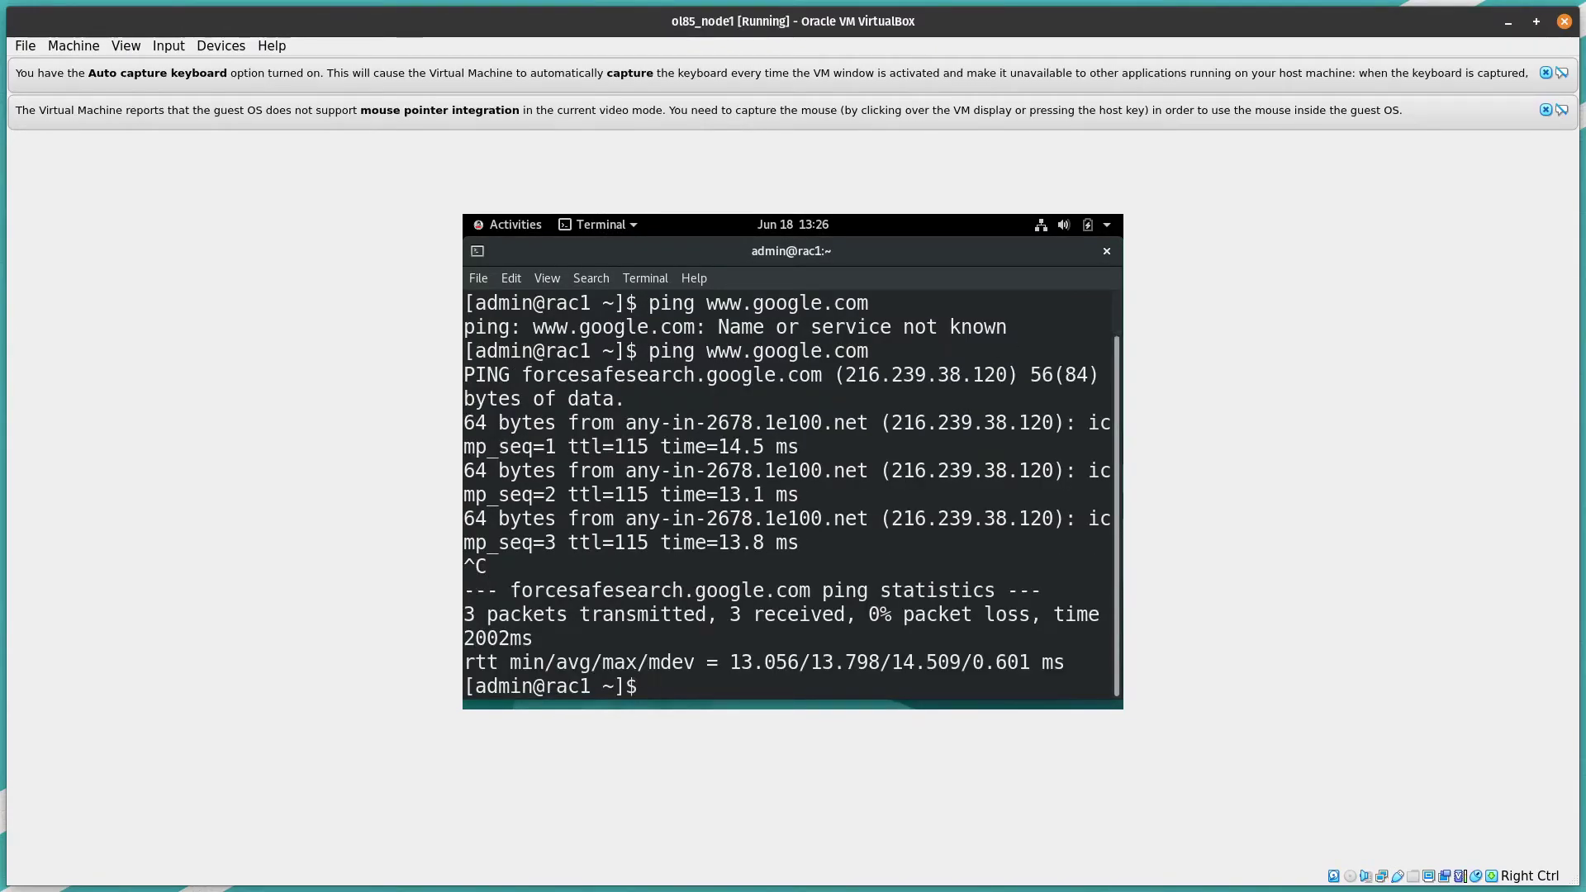
text(clear)
key(Return)
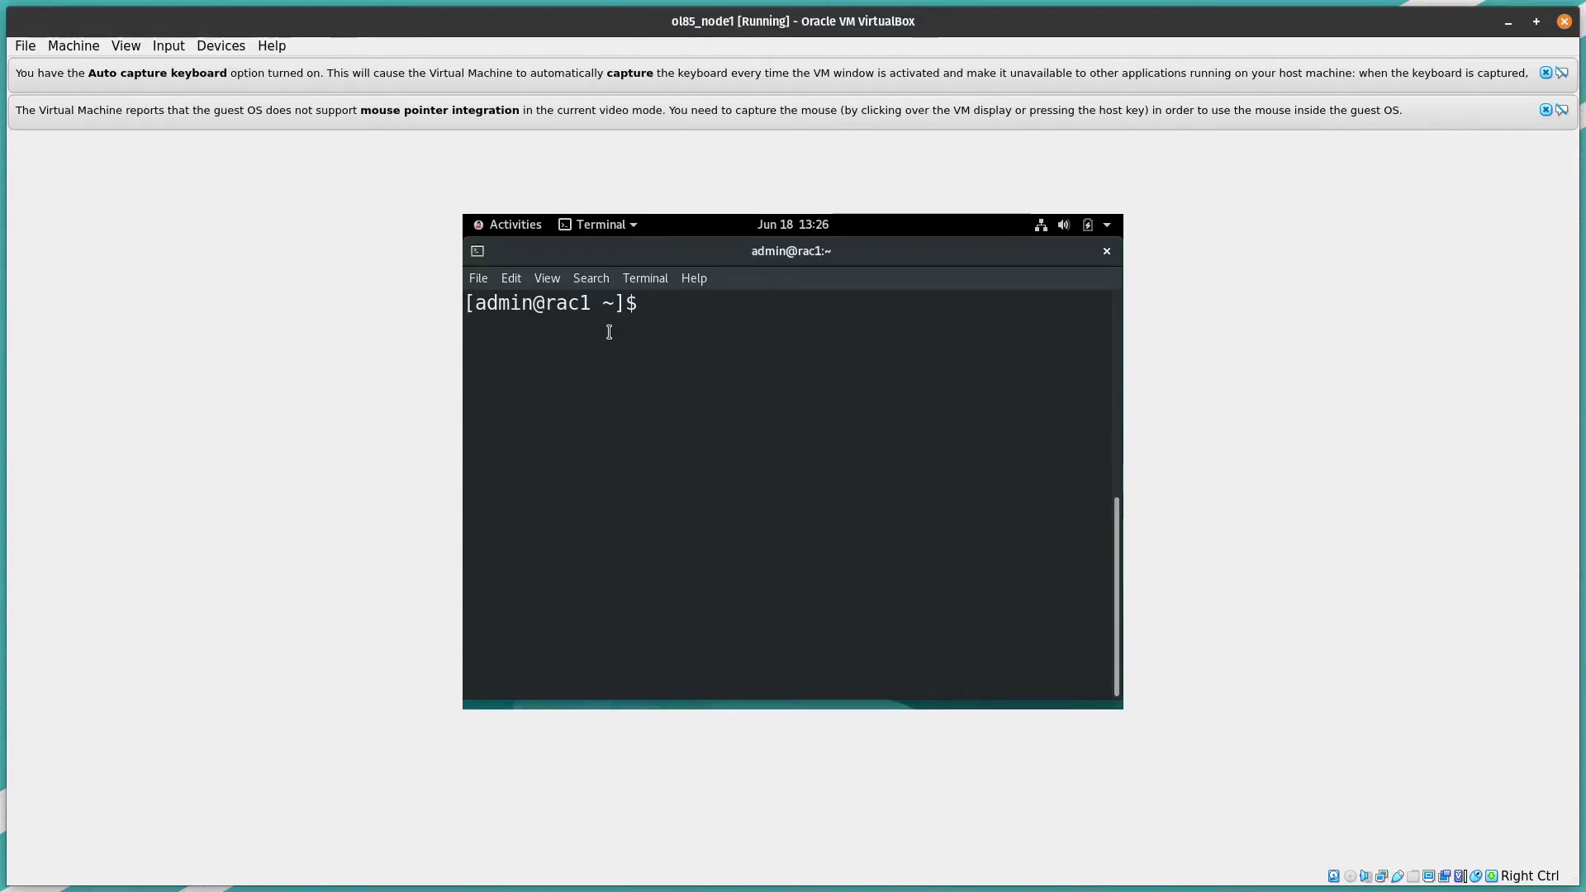
Step: Insert the Guest Additions CD image from the Devices menu and let the VM capture the mouse
click(220, 48)
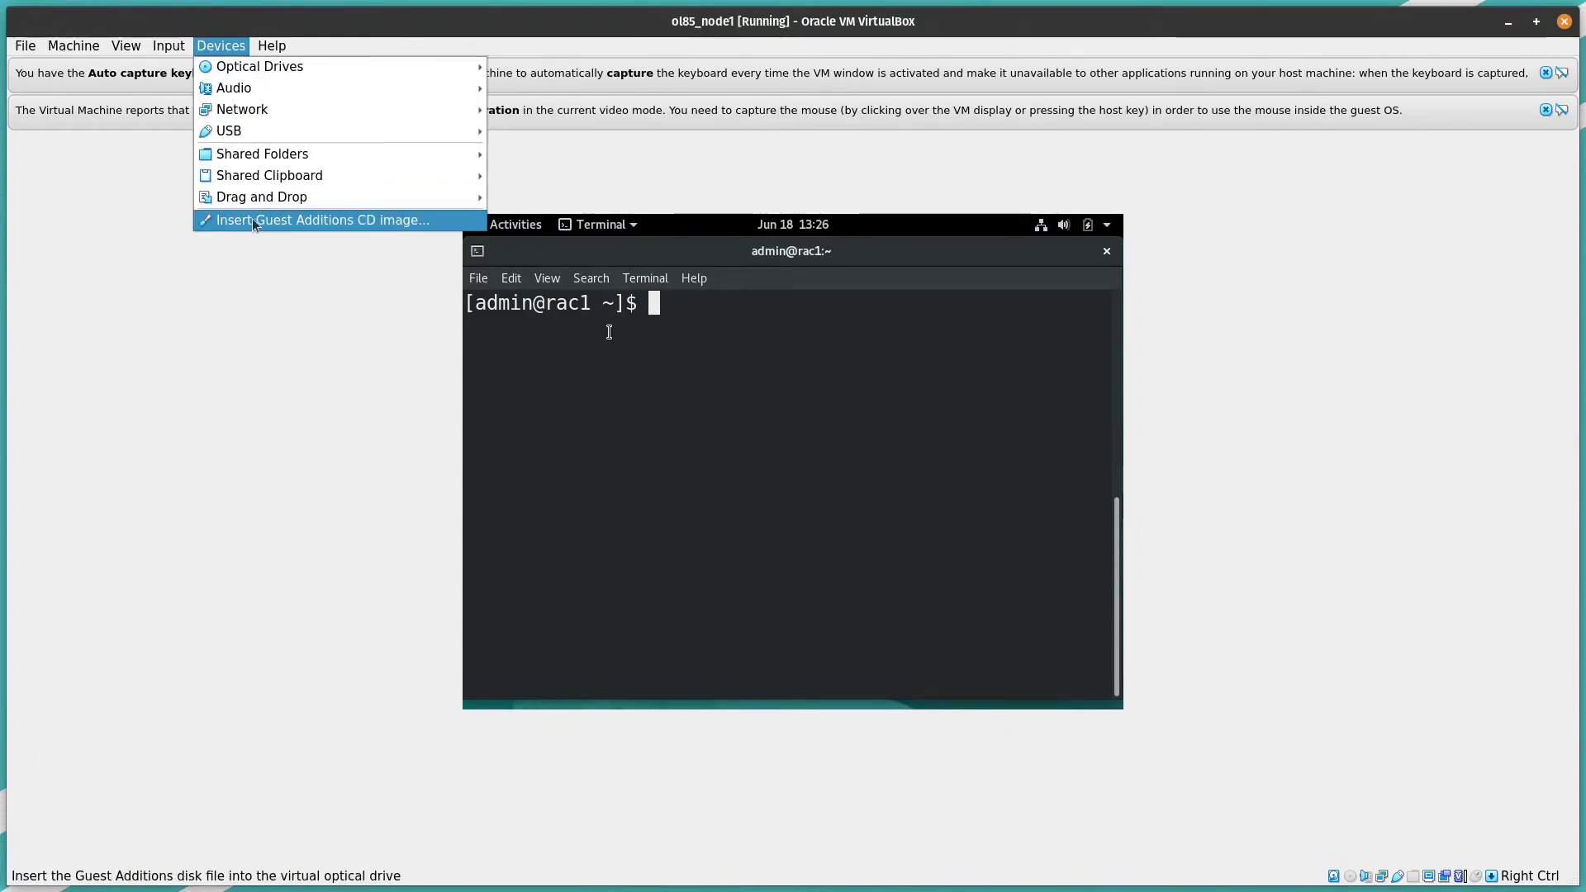
click(353, 219)
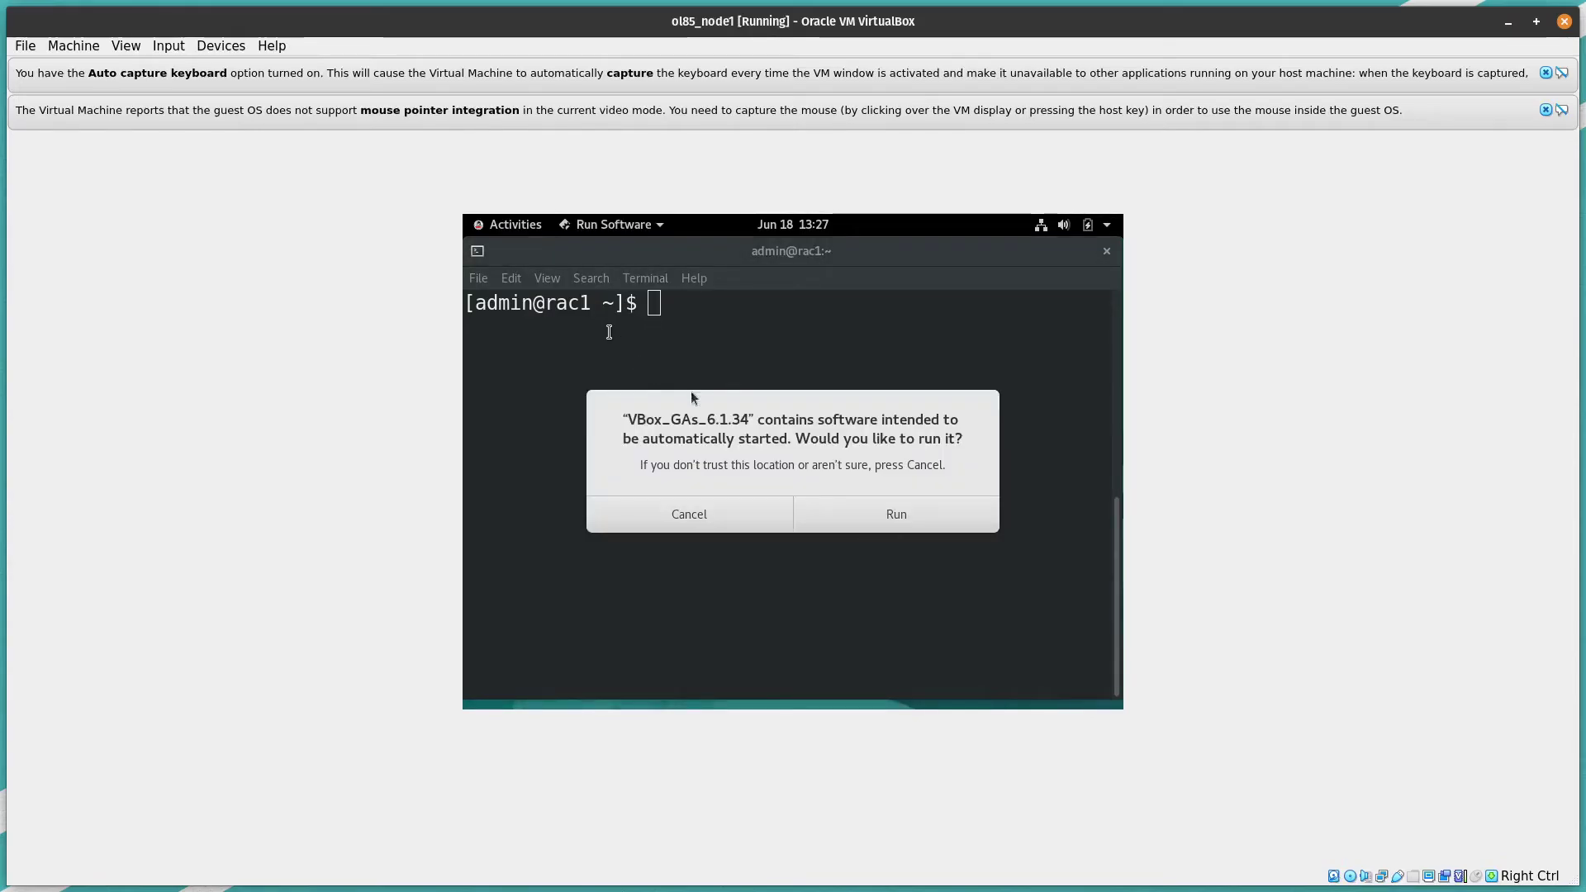
click(701, 522)
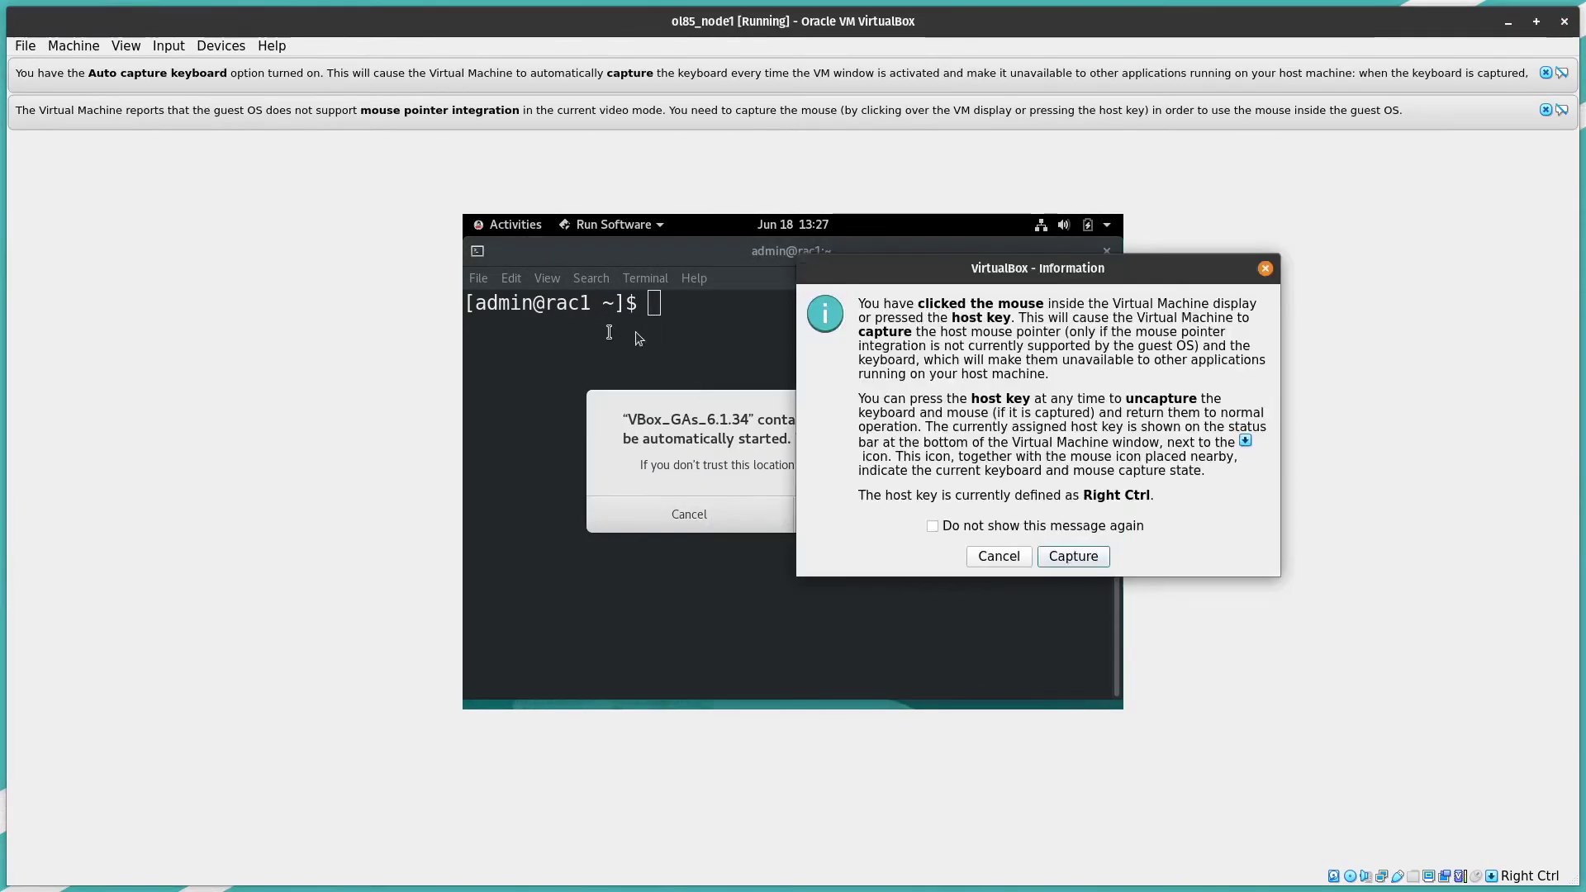
click(1075, 557)
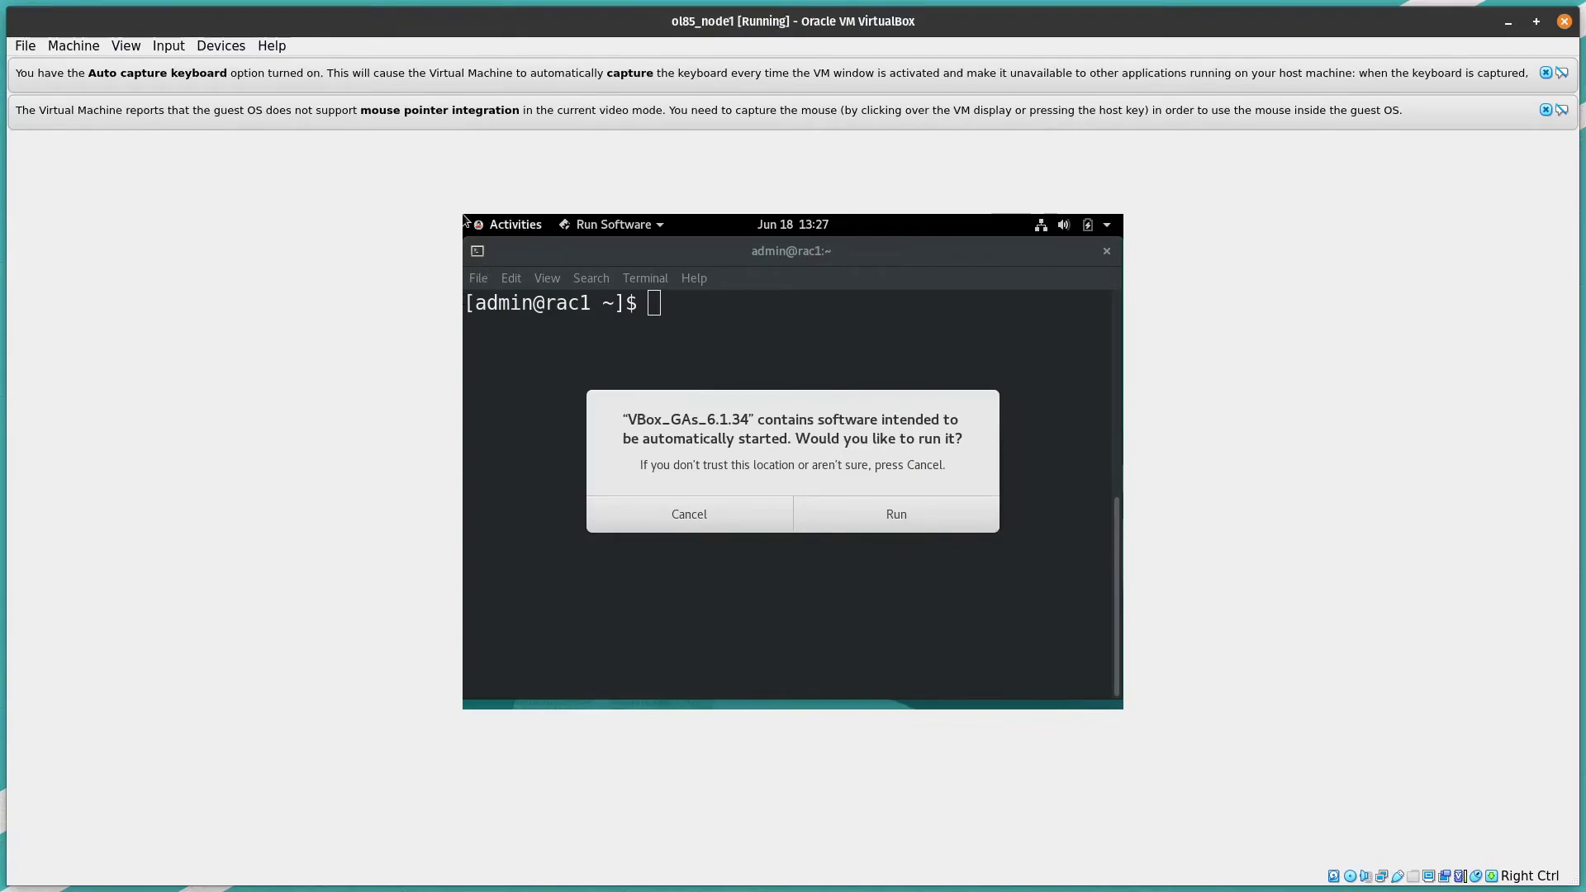
Step: Decline the Guest Additions autorun prompt and become root with sudo su -
click(748, 631)
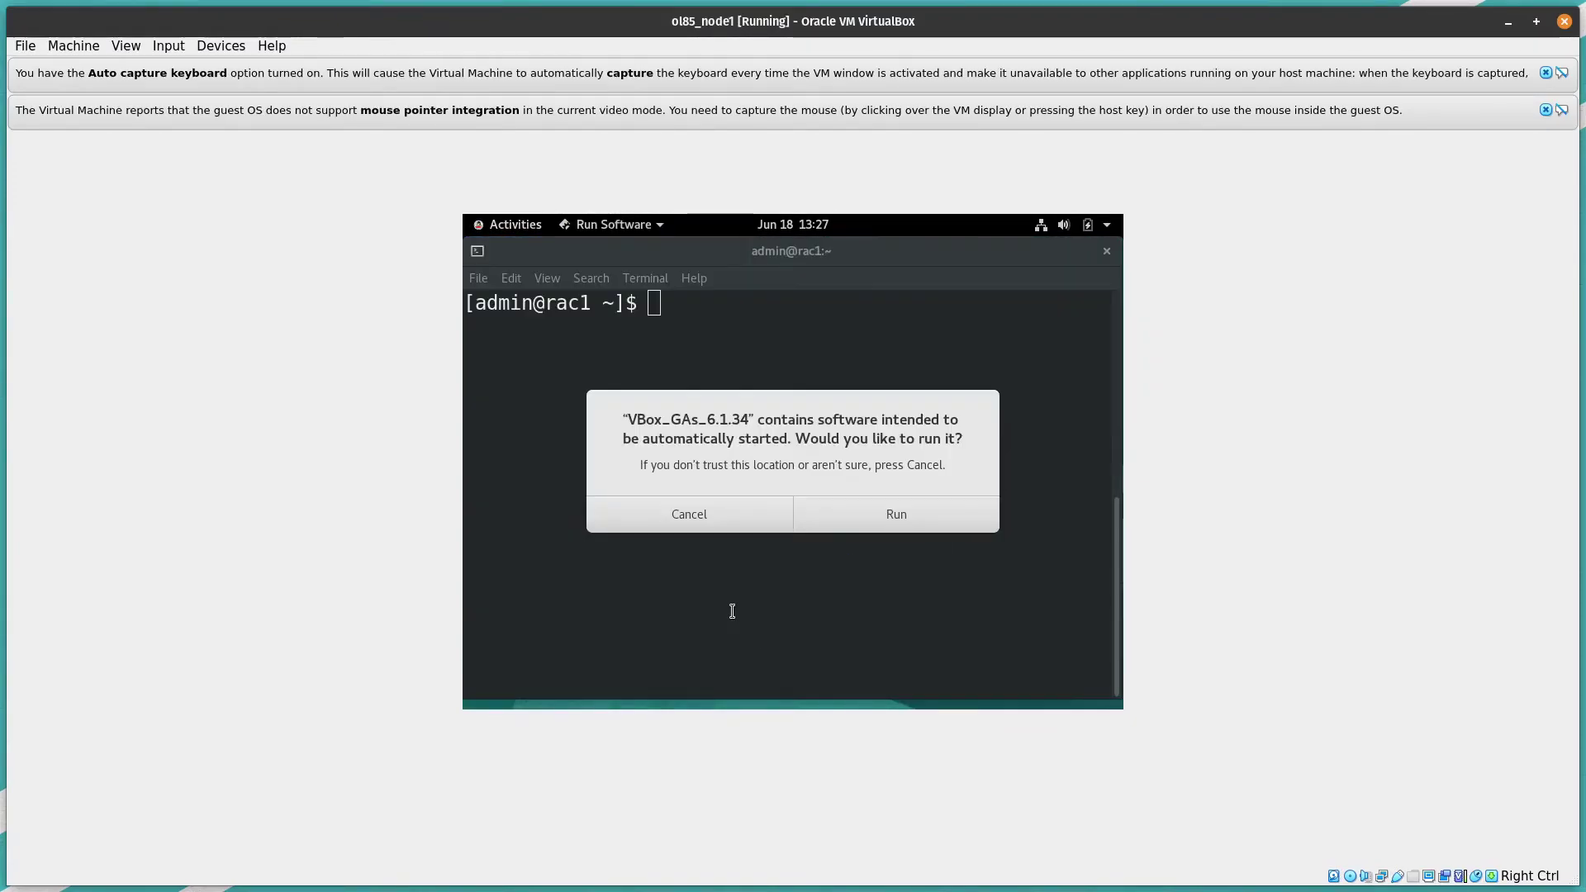
click(713, 518)
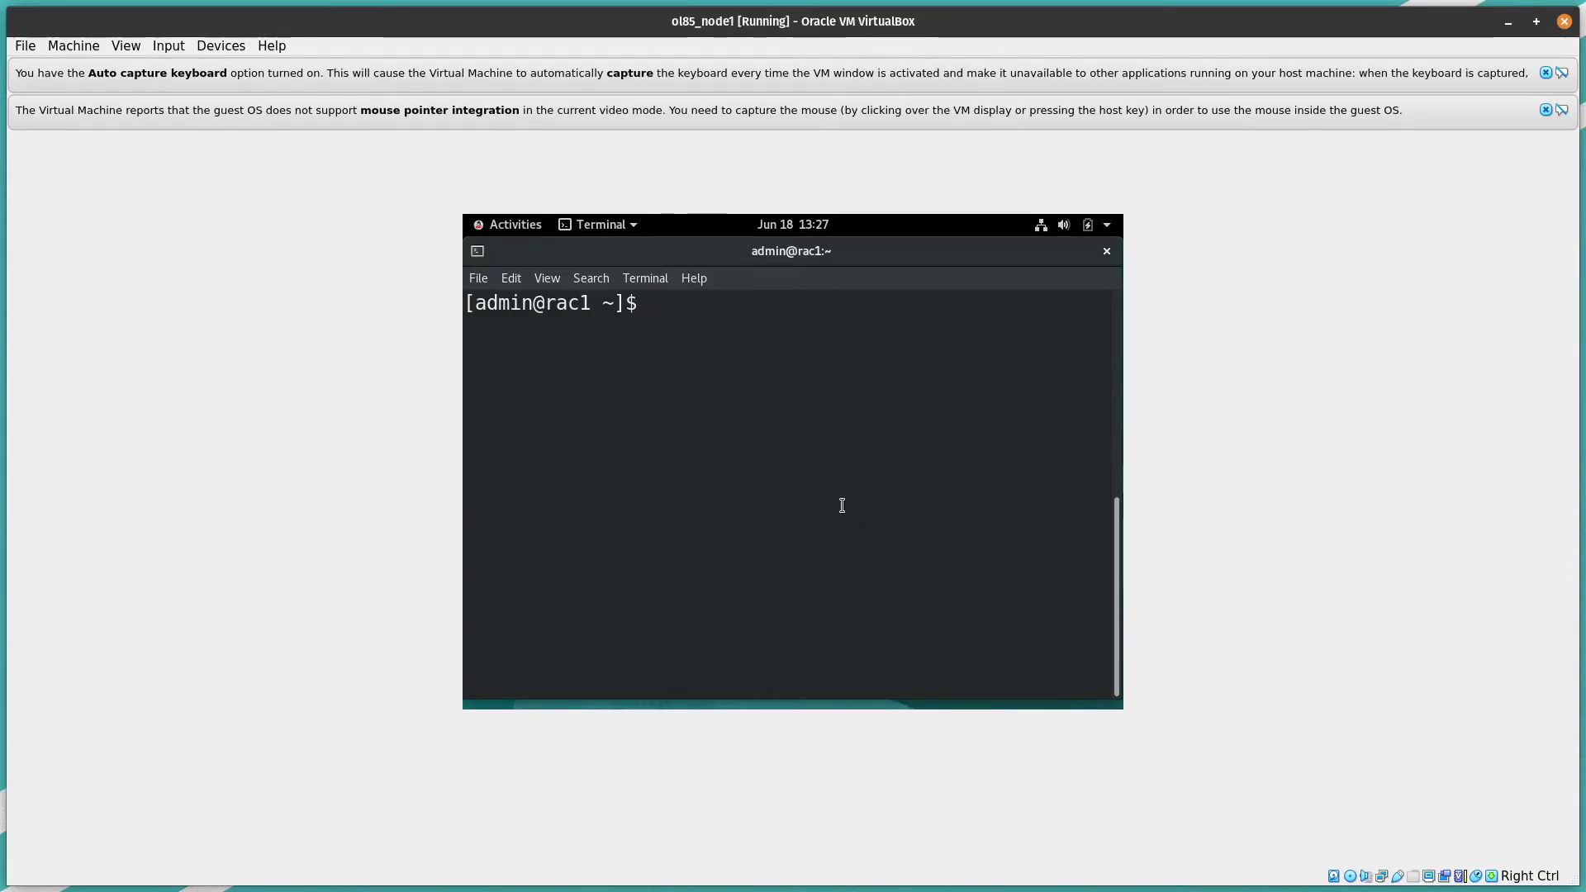
text(sudo )
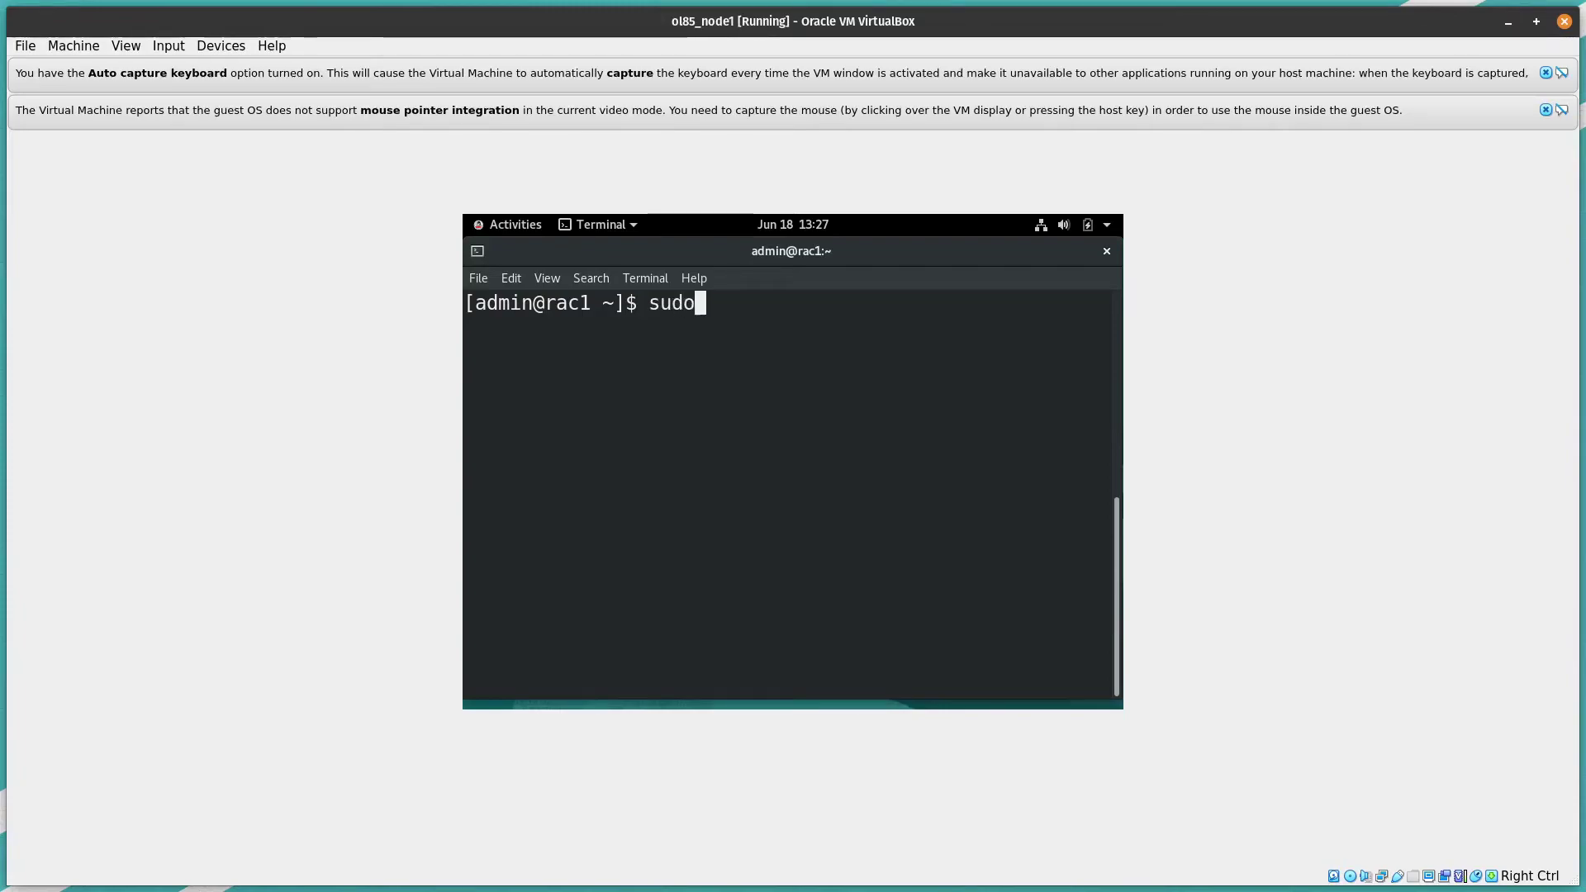
text(su -)
key(Return)
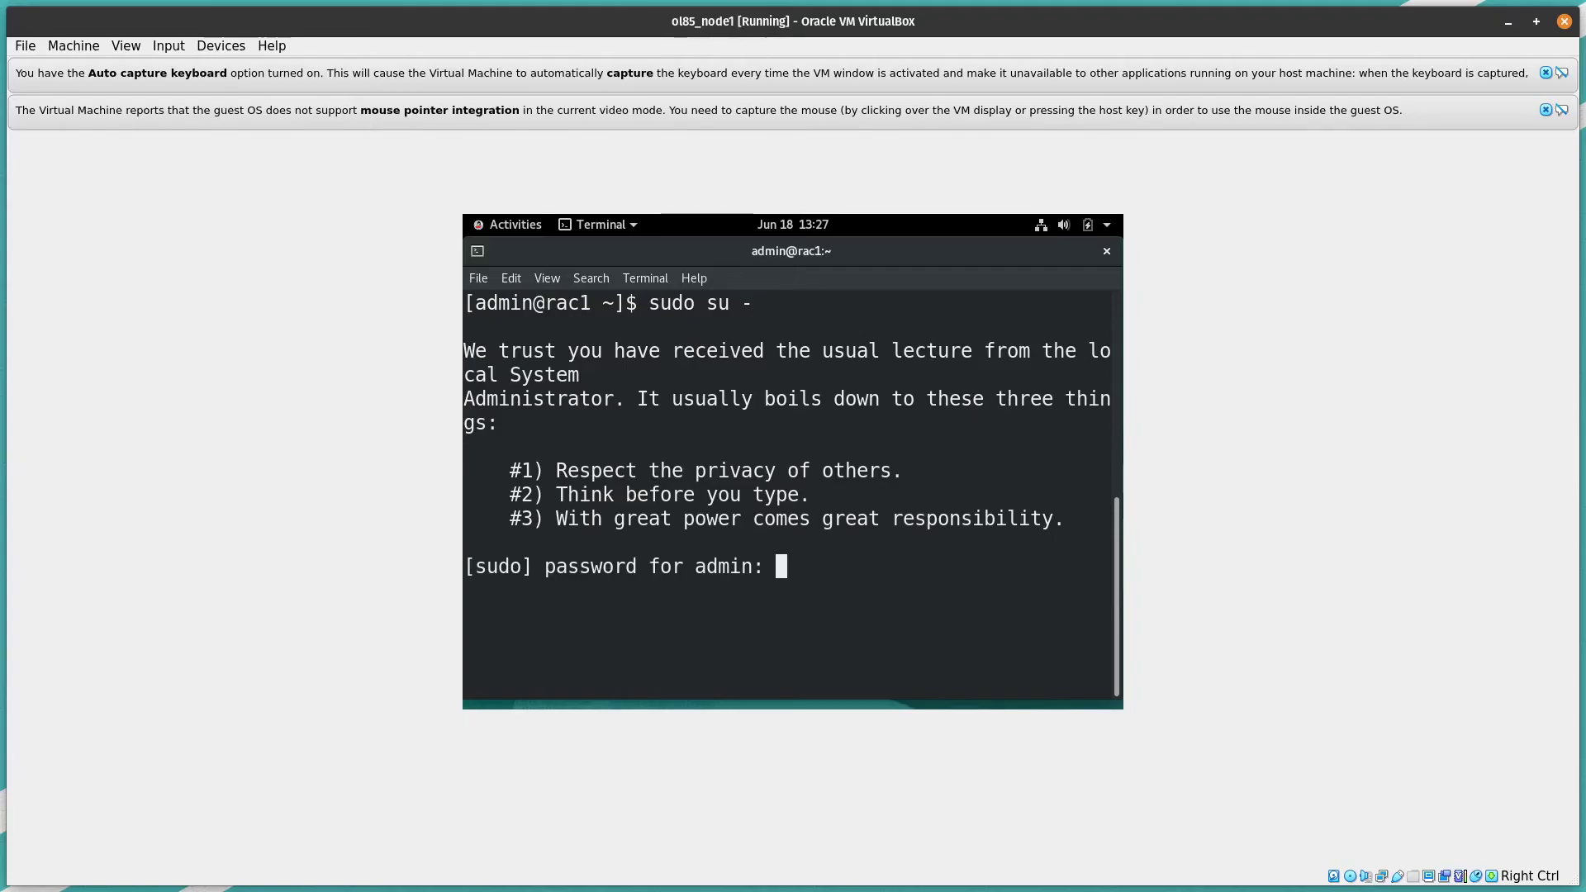
key(Return)
Step: Clear the root terminal and start typing dnf makecache
text(clear)
key(Return)
text(dnf makecache)
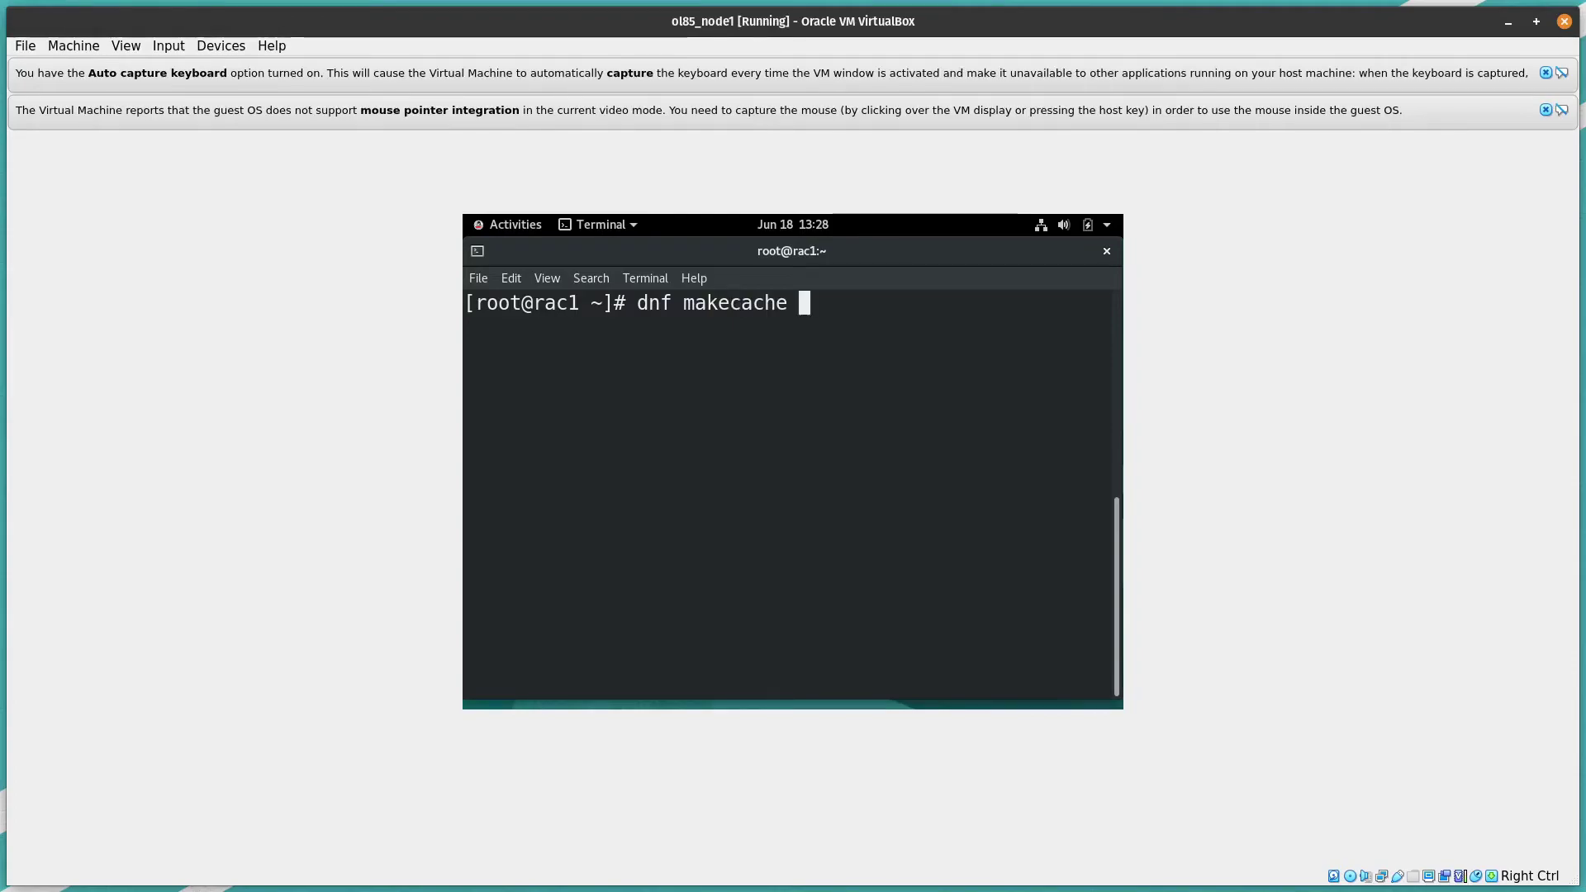
Step: Rebuild the dnf metadata cache with dnf makecache, then clear the screen
key(Return)
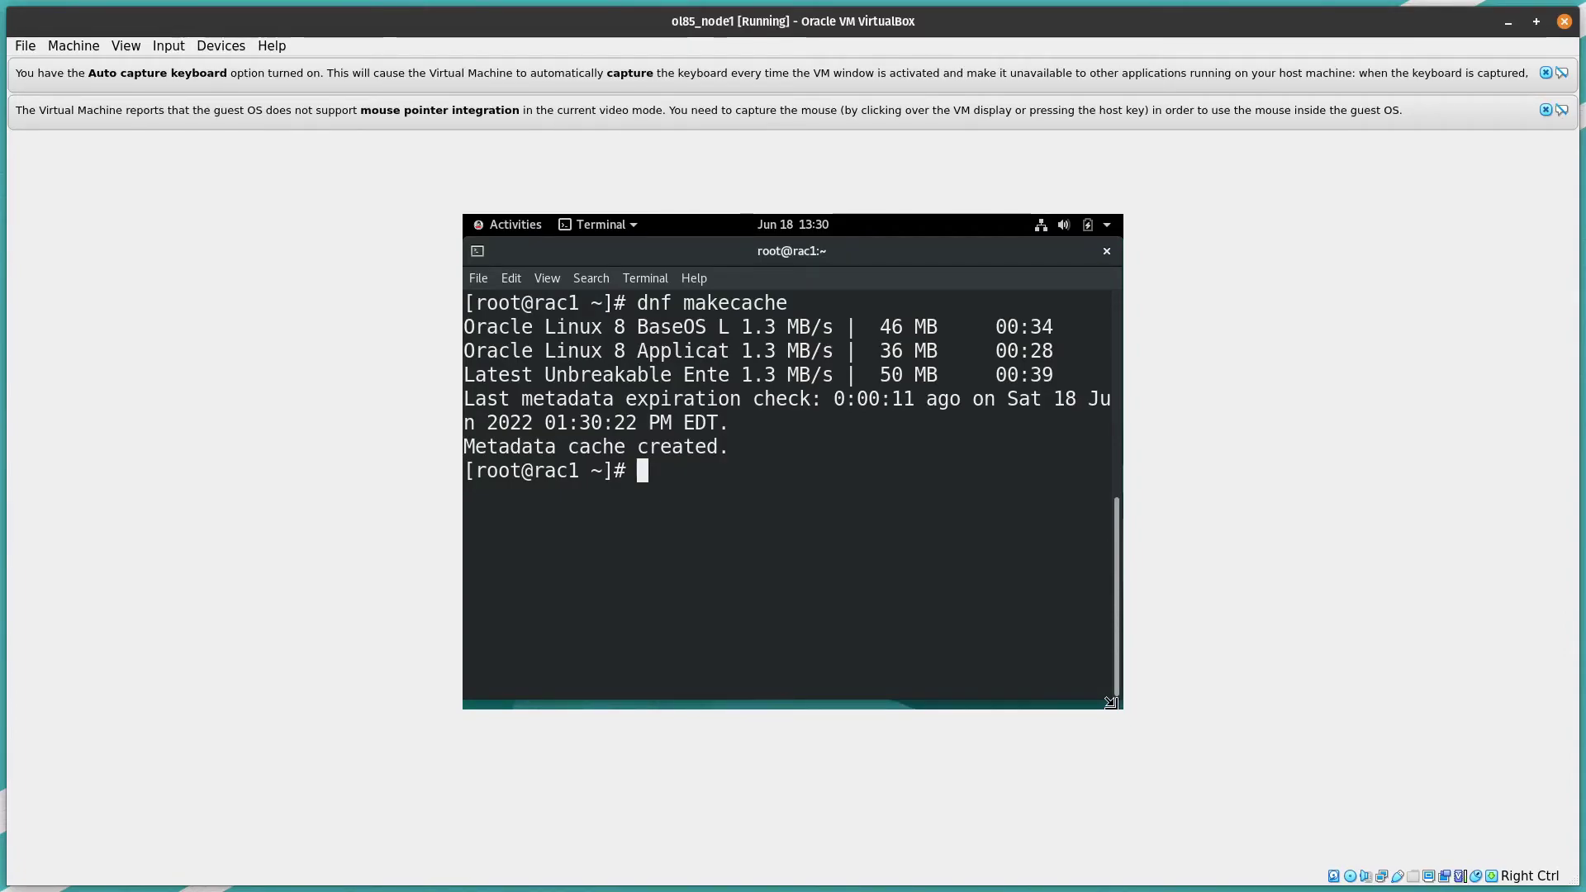
text(clear)
key(Return)
text(dnf install)
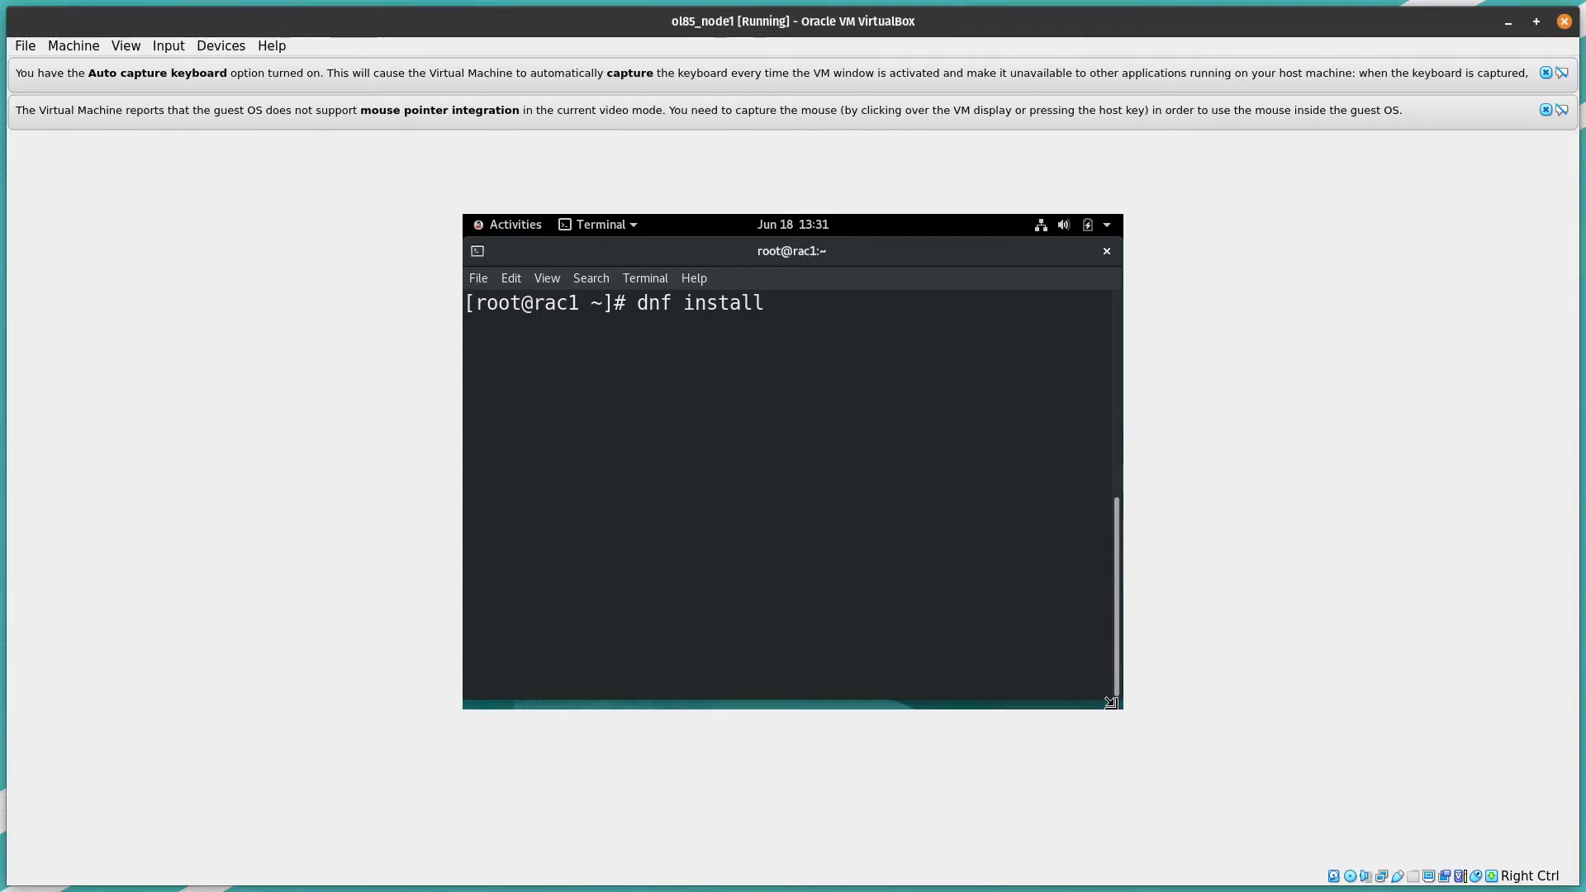
Step: Enter dnf install for kernel-uek-devel-$(uname -r), gcc, binutils, automake, make, perl, bzip2, elfutils-libelf-devel
text(rn)
text(elel)
key(BackSpace)
text(-uek-devel)
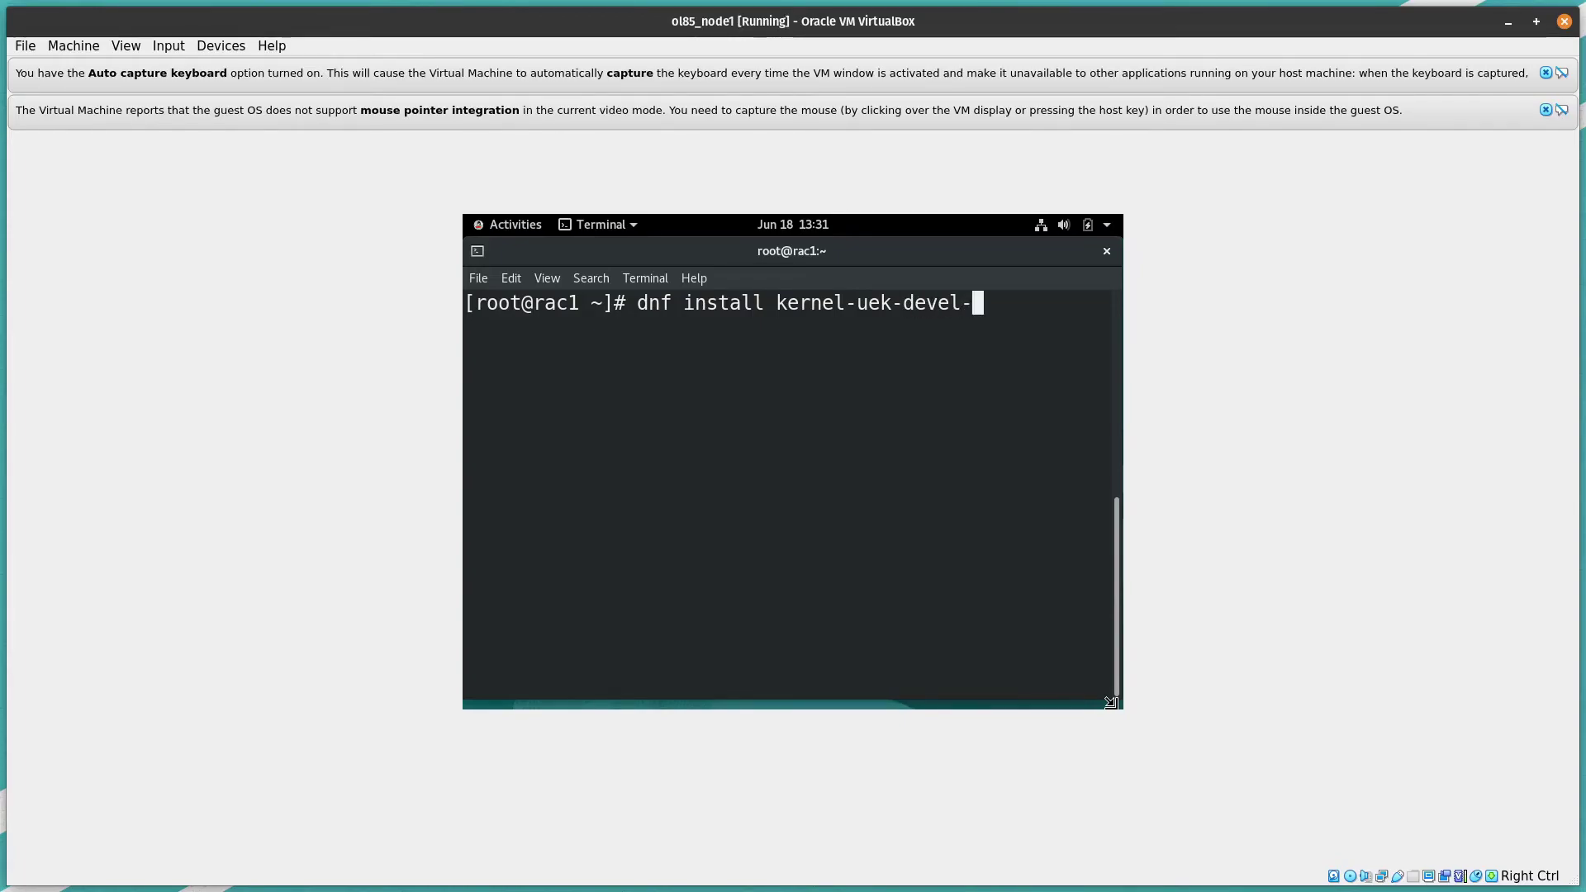
text(-)
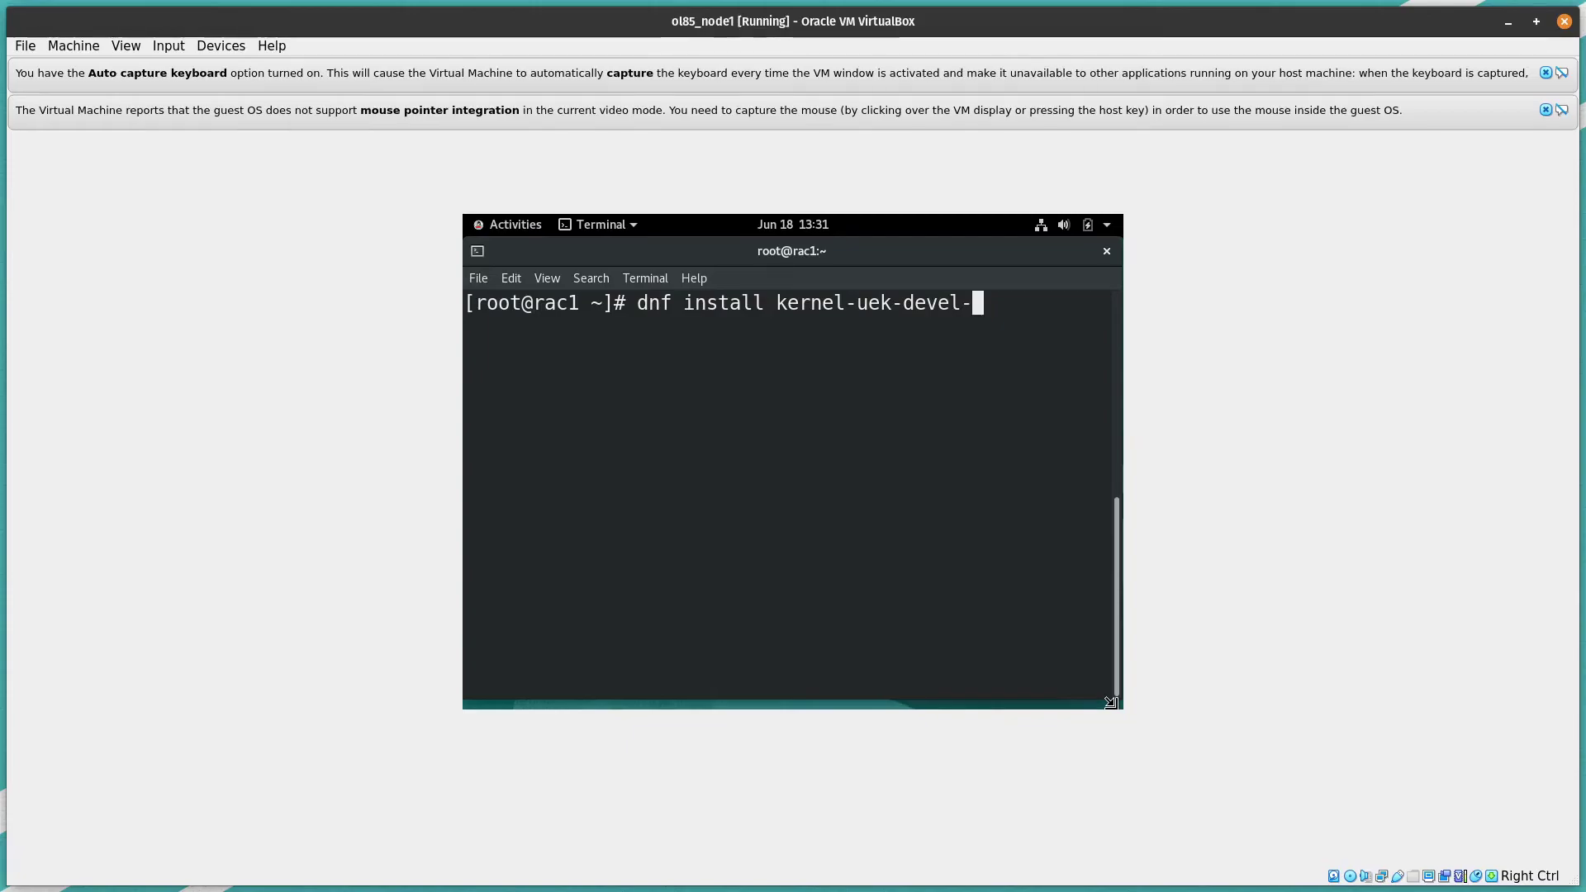
text($()
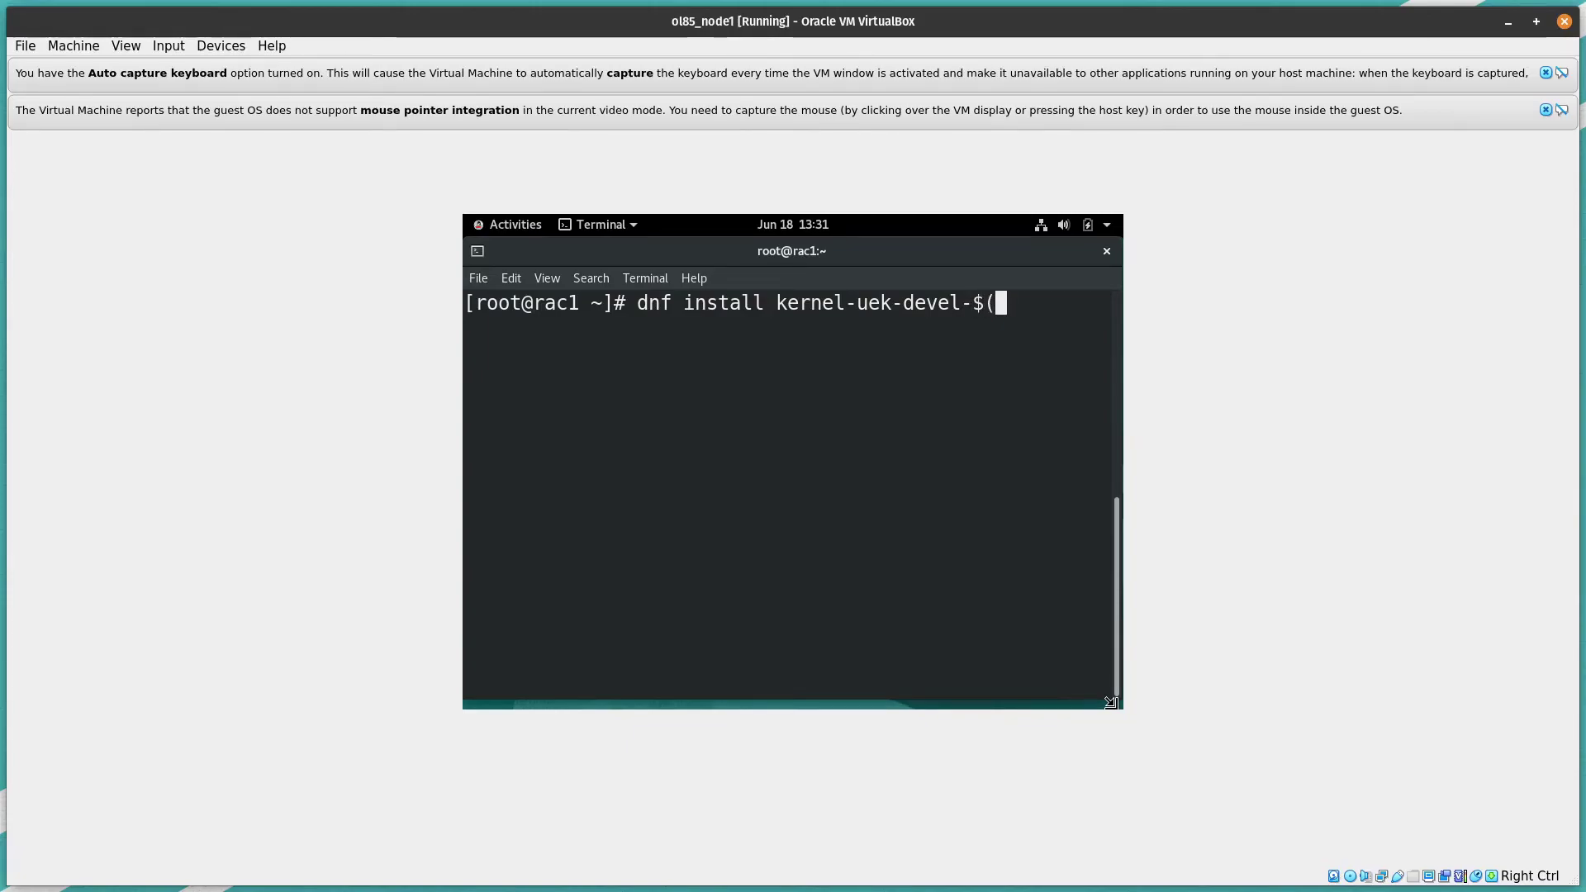
text(uname )
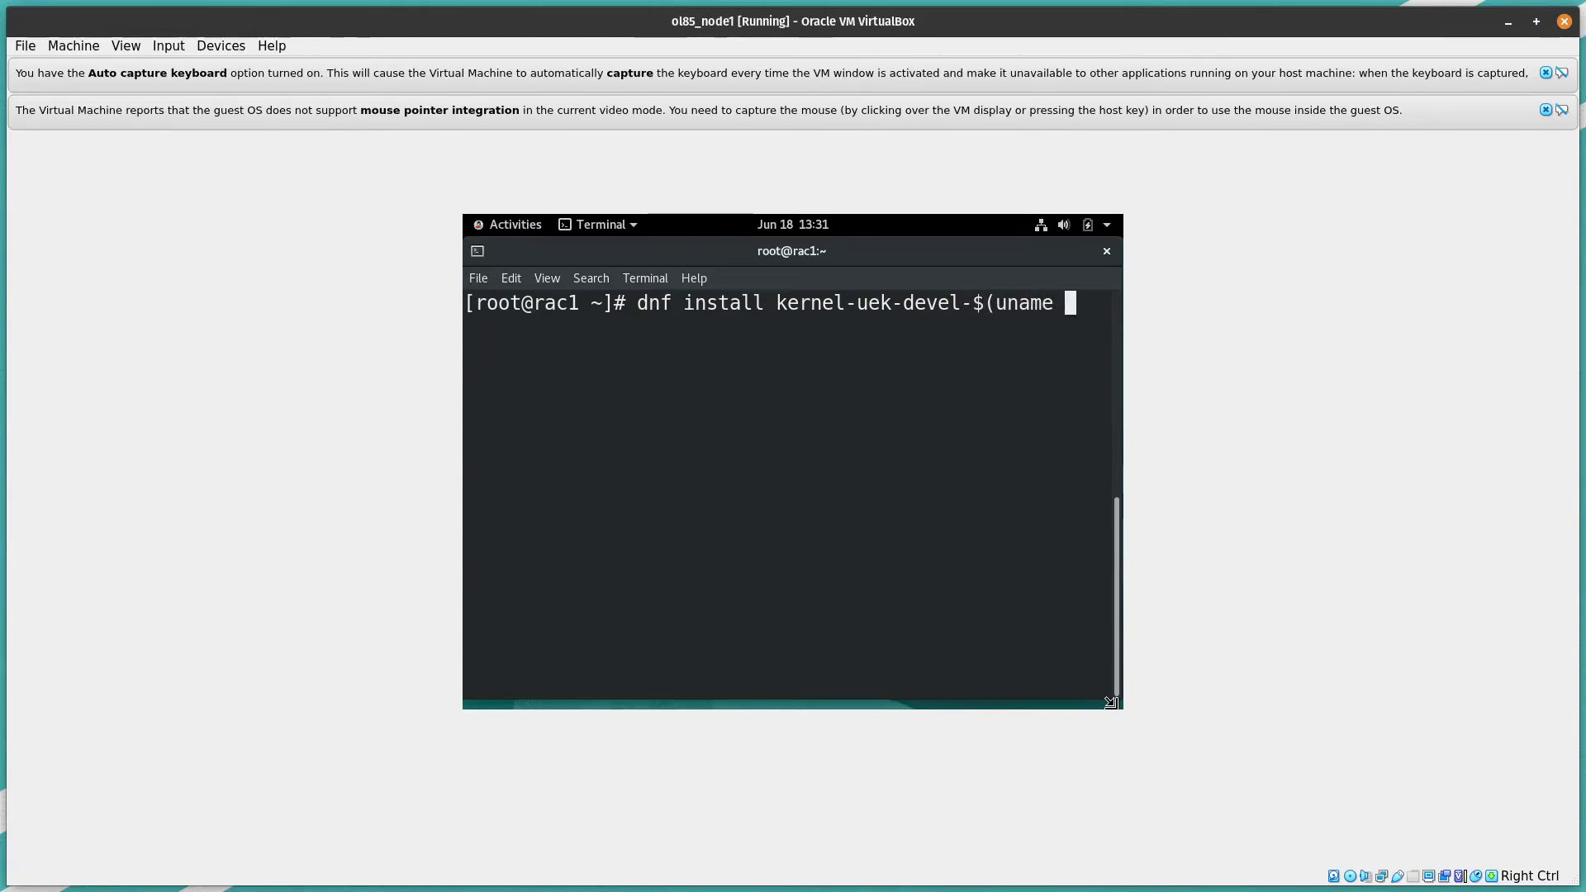
text(-r) gcc )
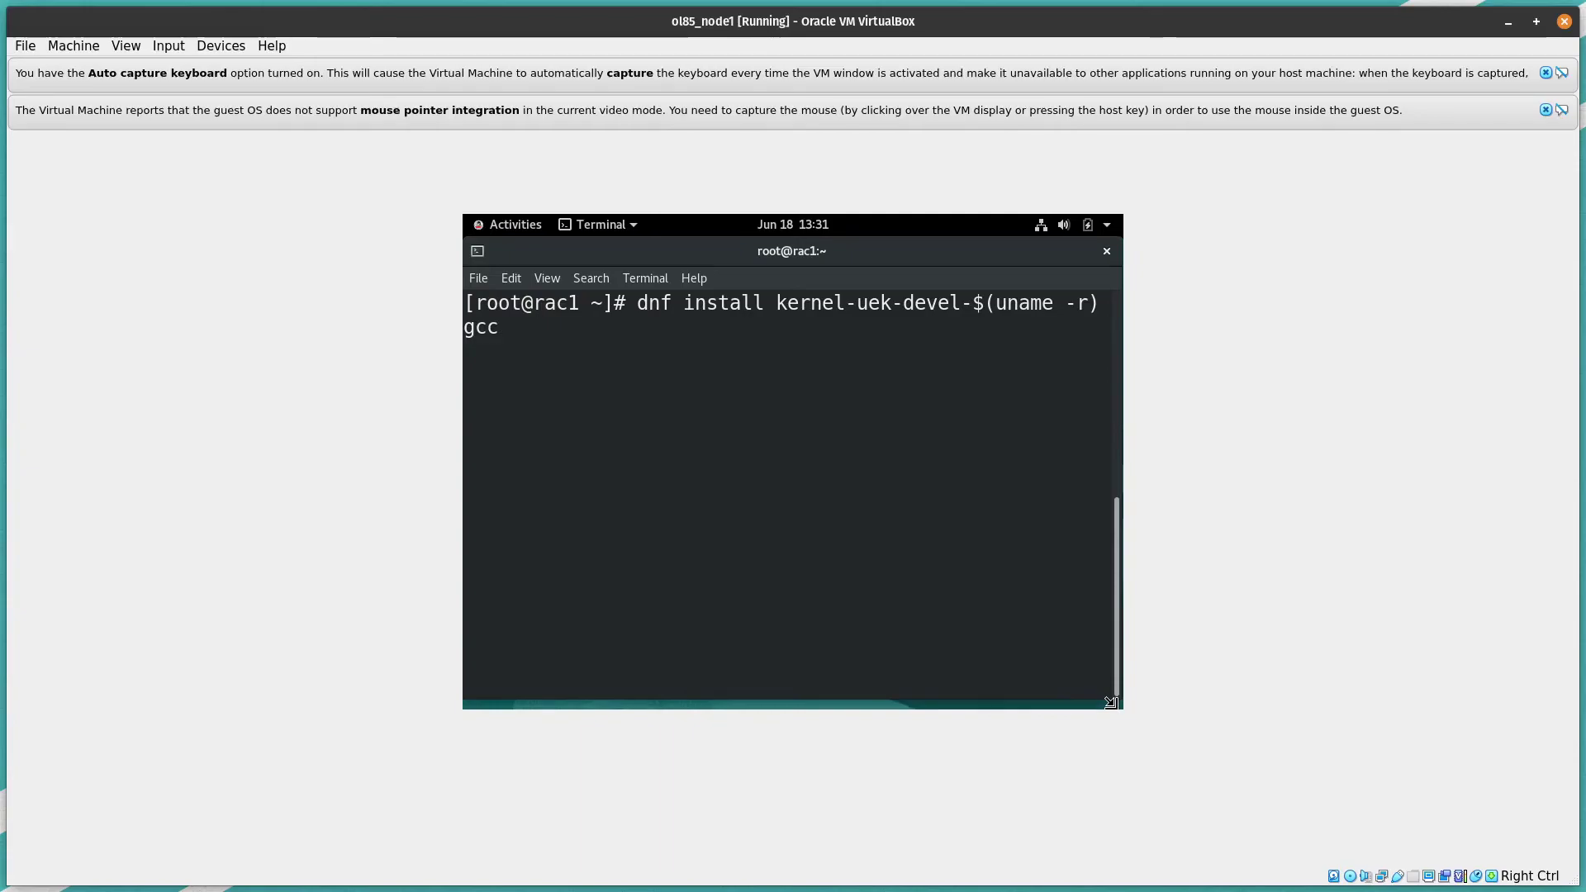
text(binuti)
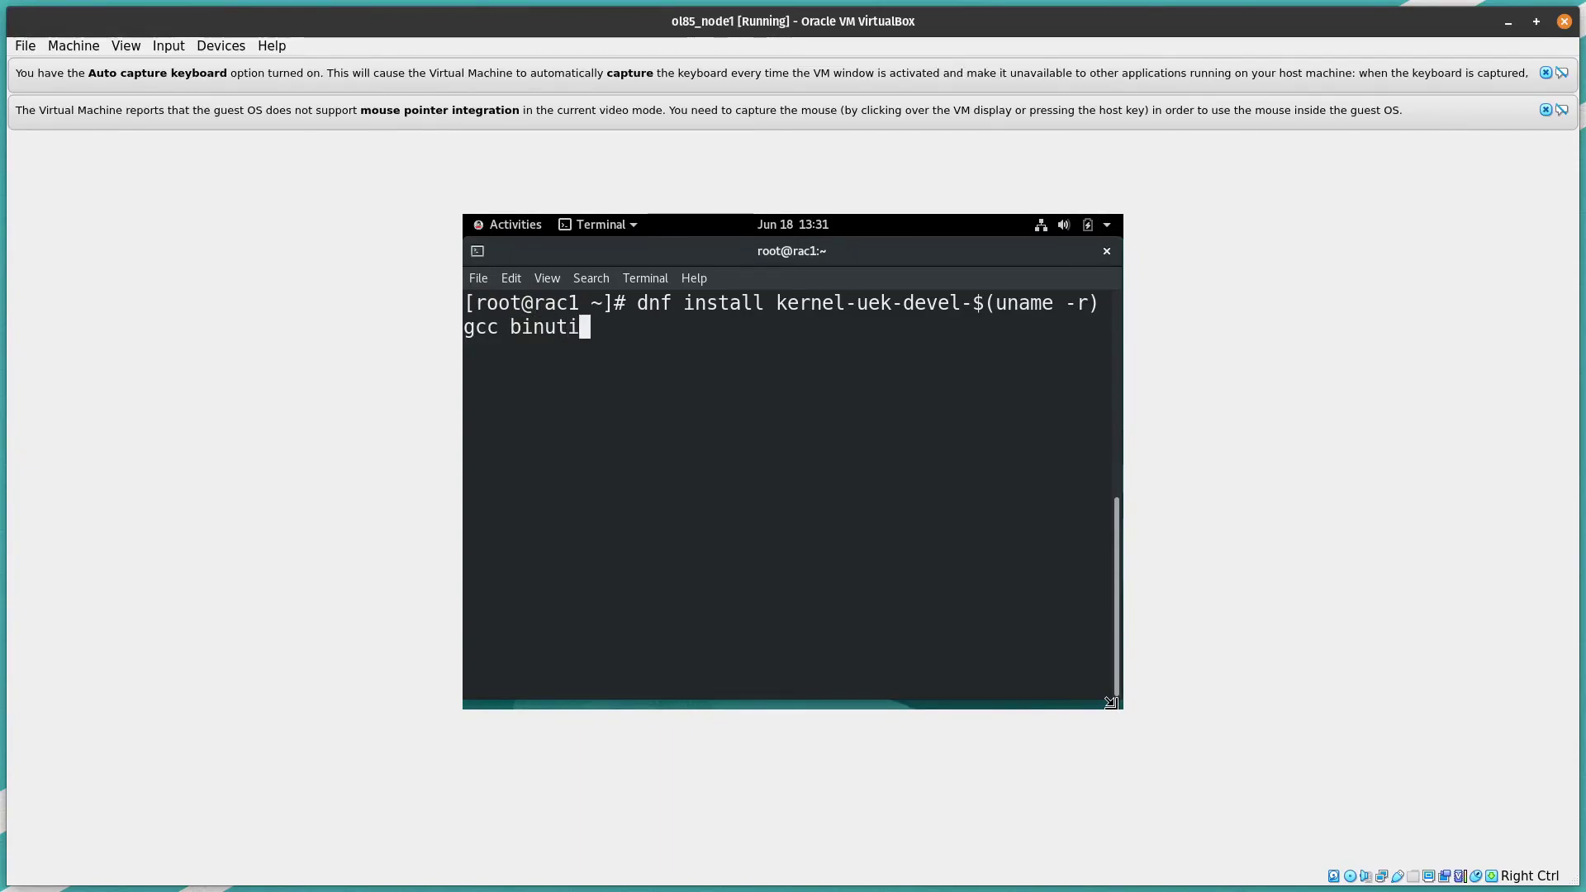
text(ls auti)
key(BackSpace)
text(omake )
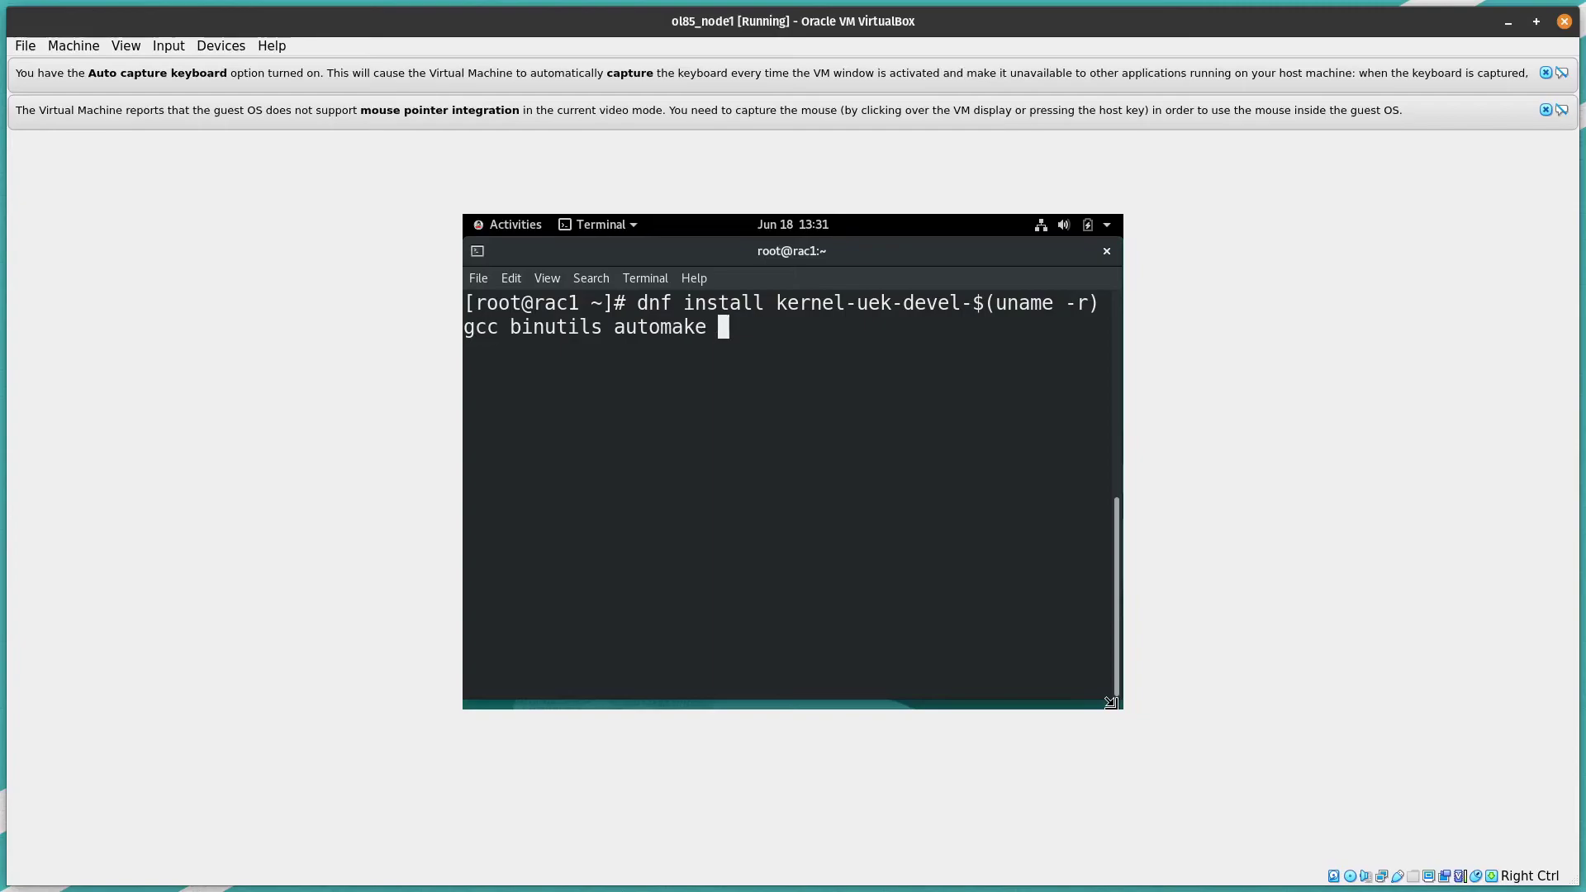
text(make pe)
key(BackSpace)
key(BackSpace)
text(perl )
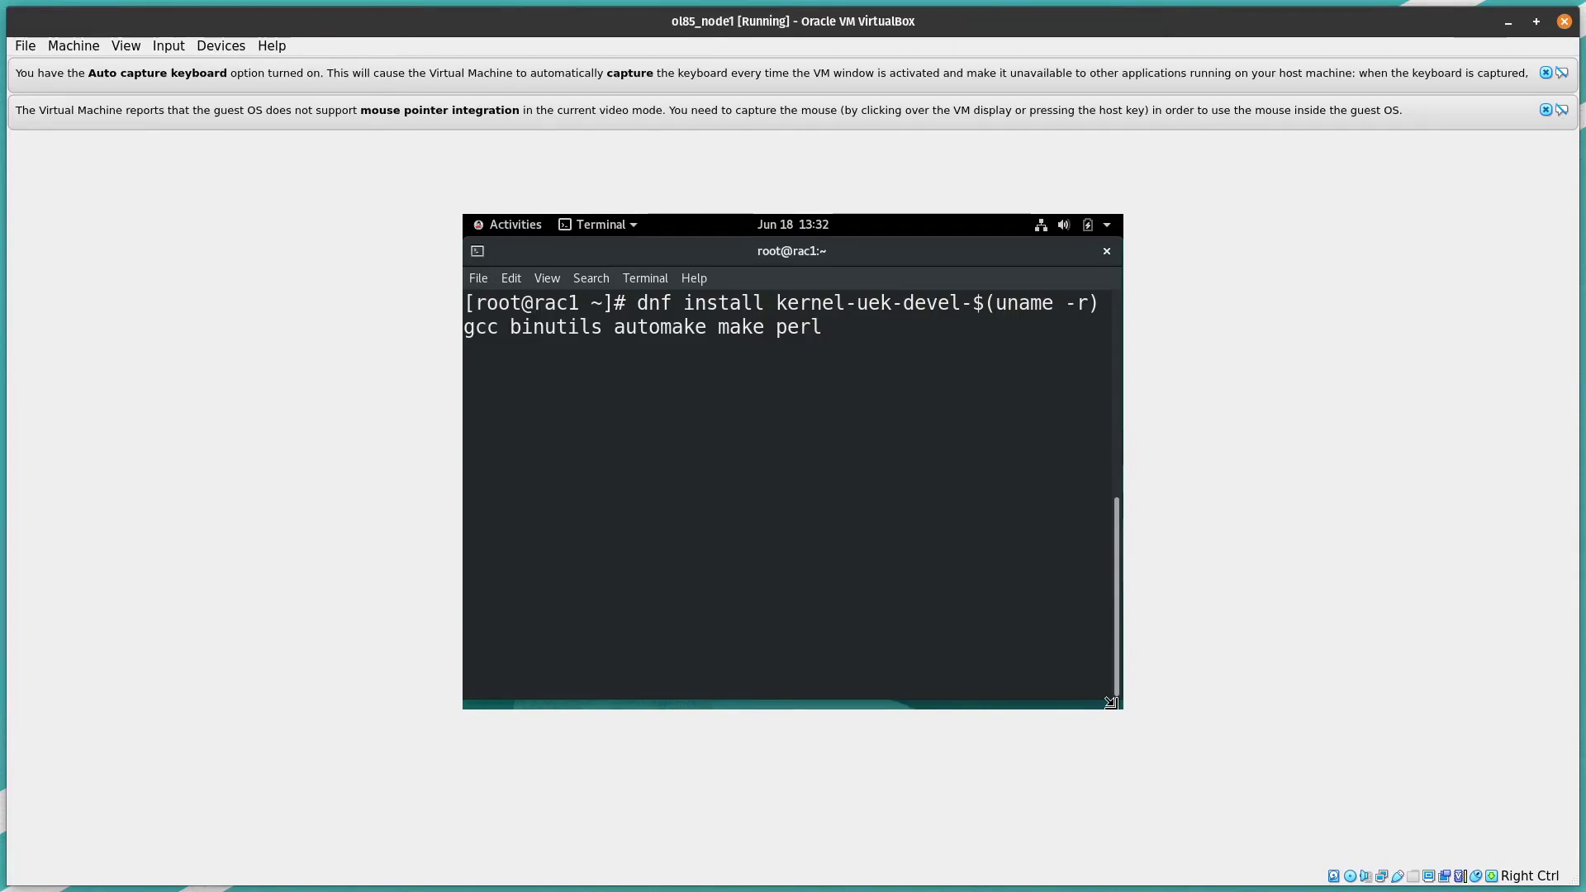
text(bzip2 )
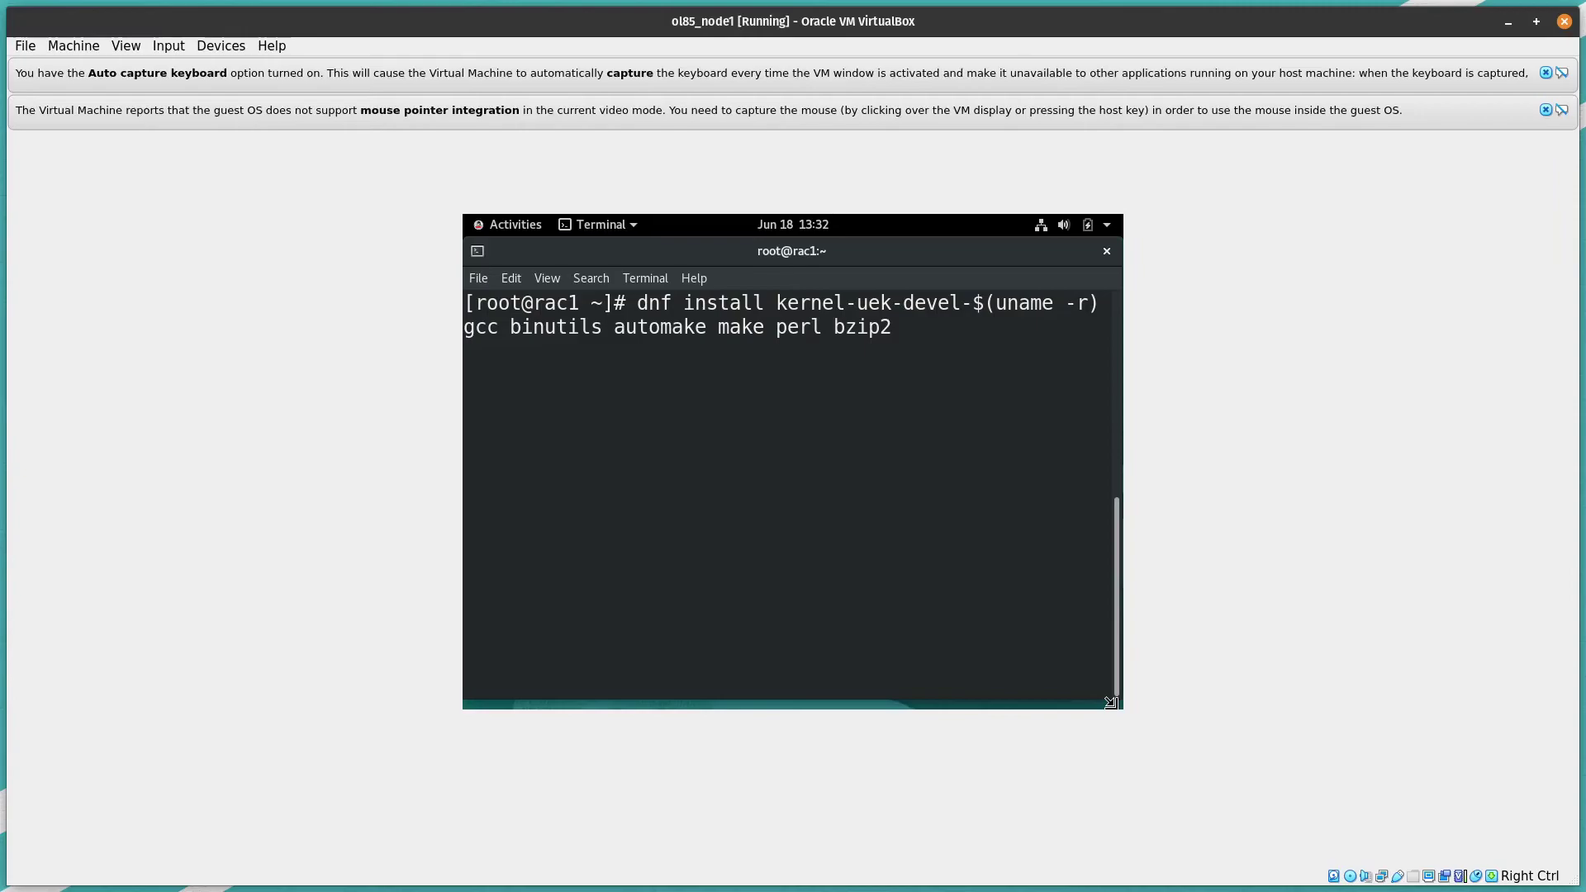
text(elfutils)
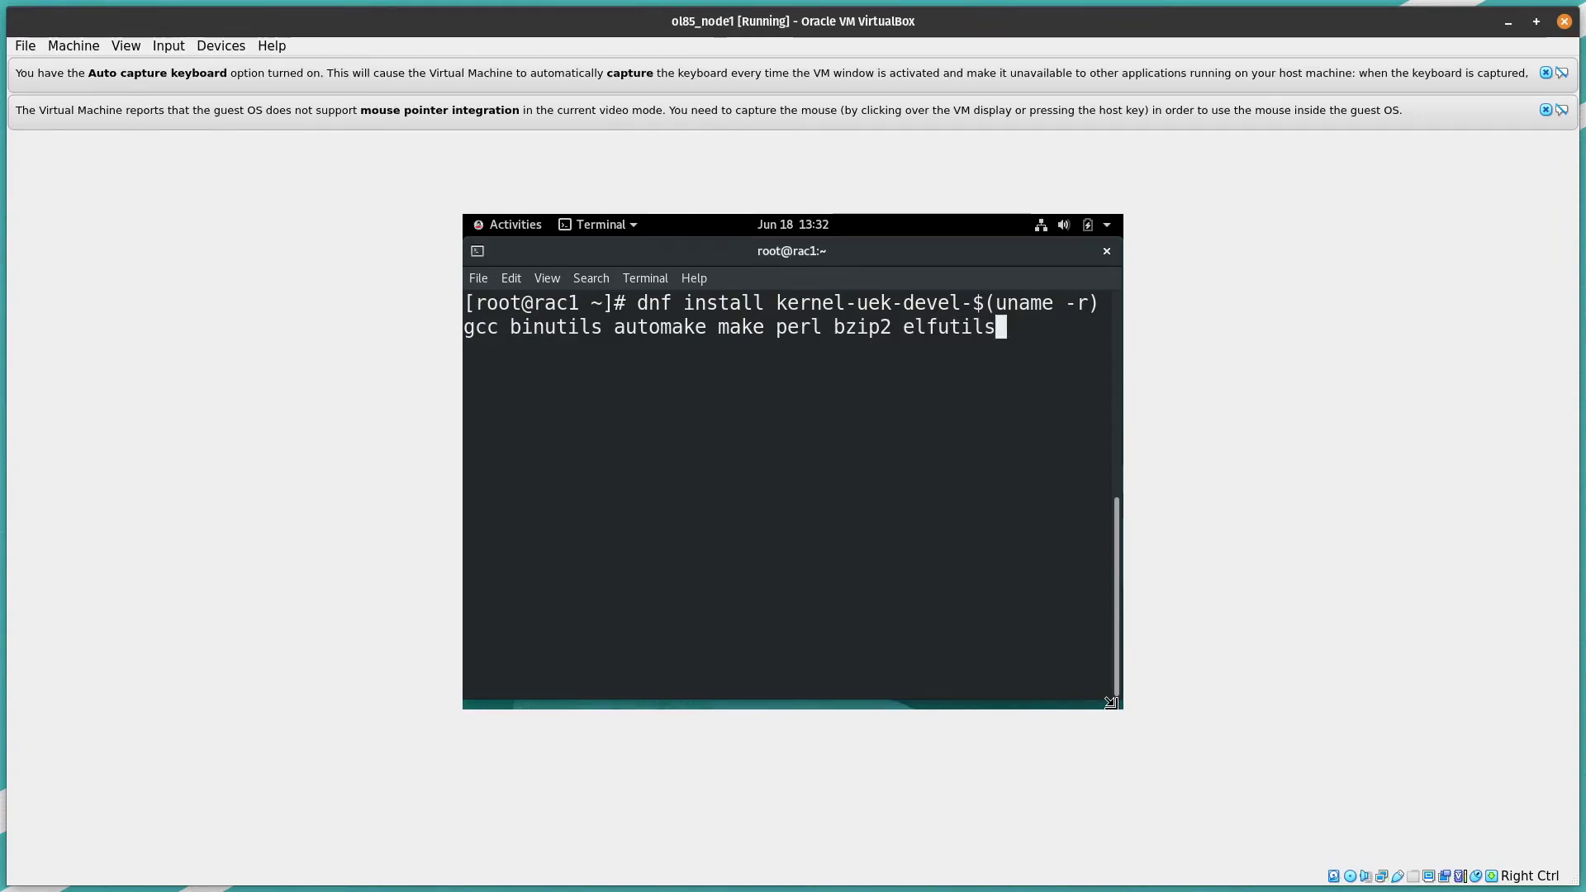
text(-libel)
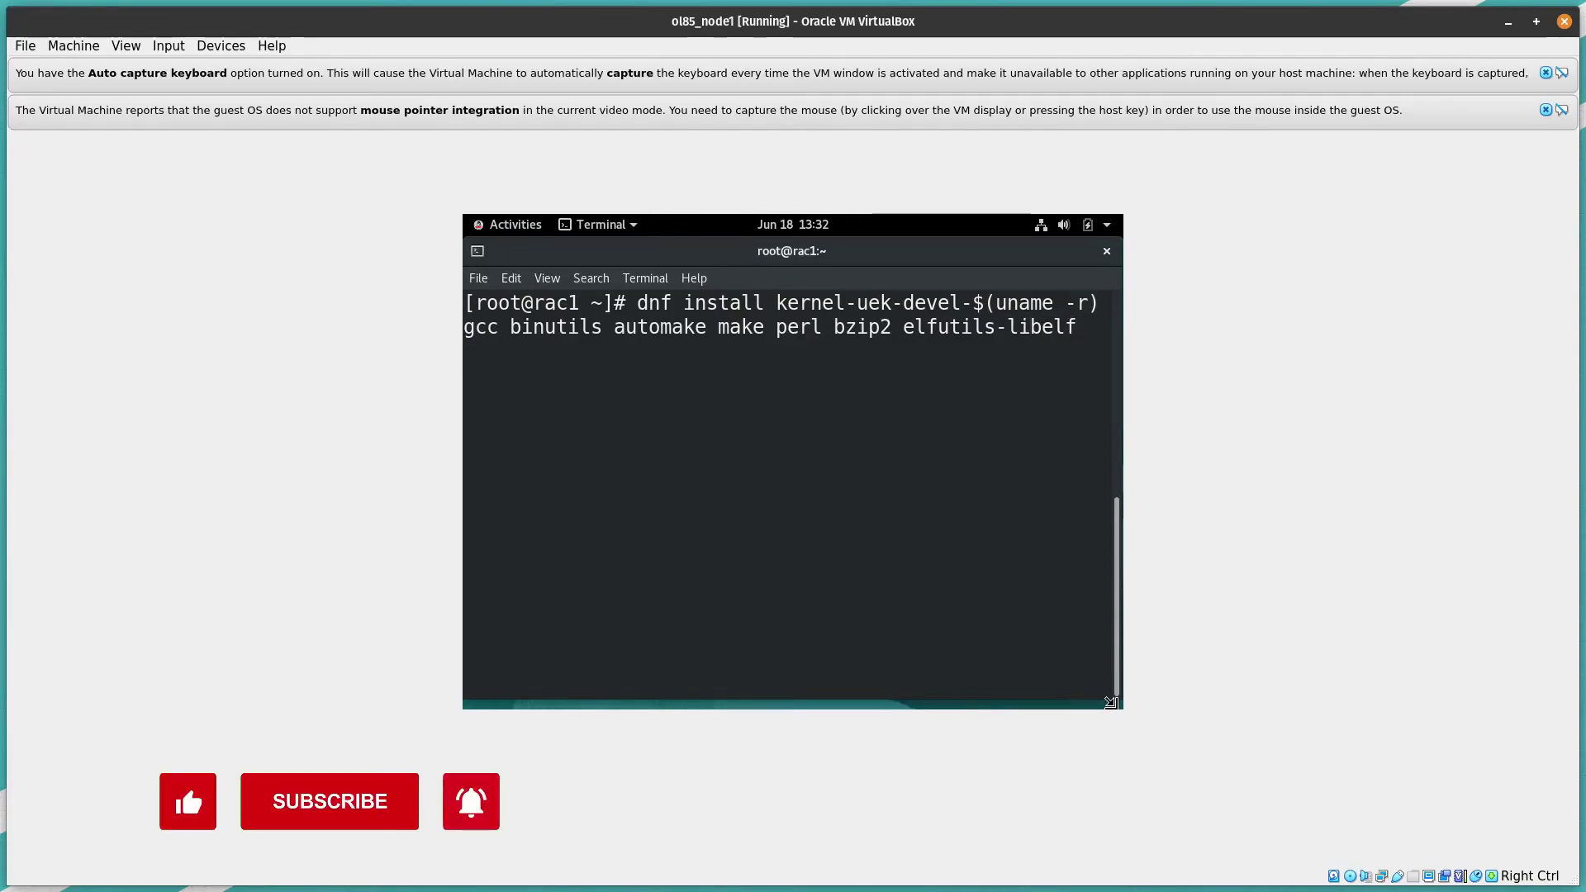
text(f)
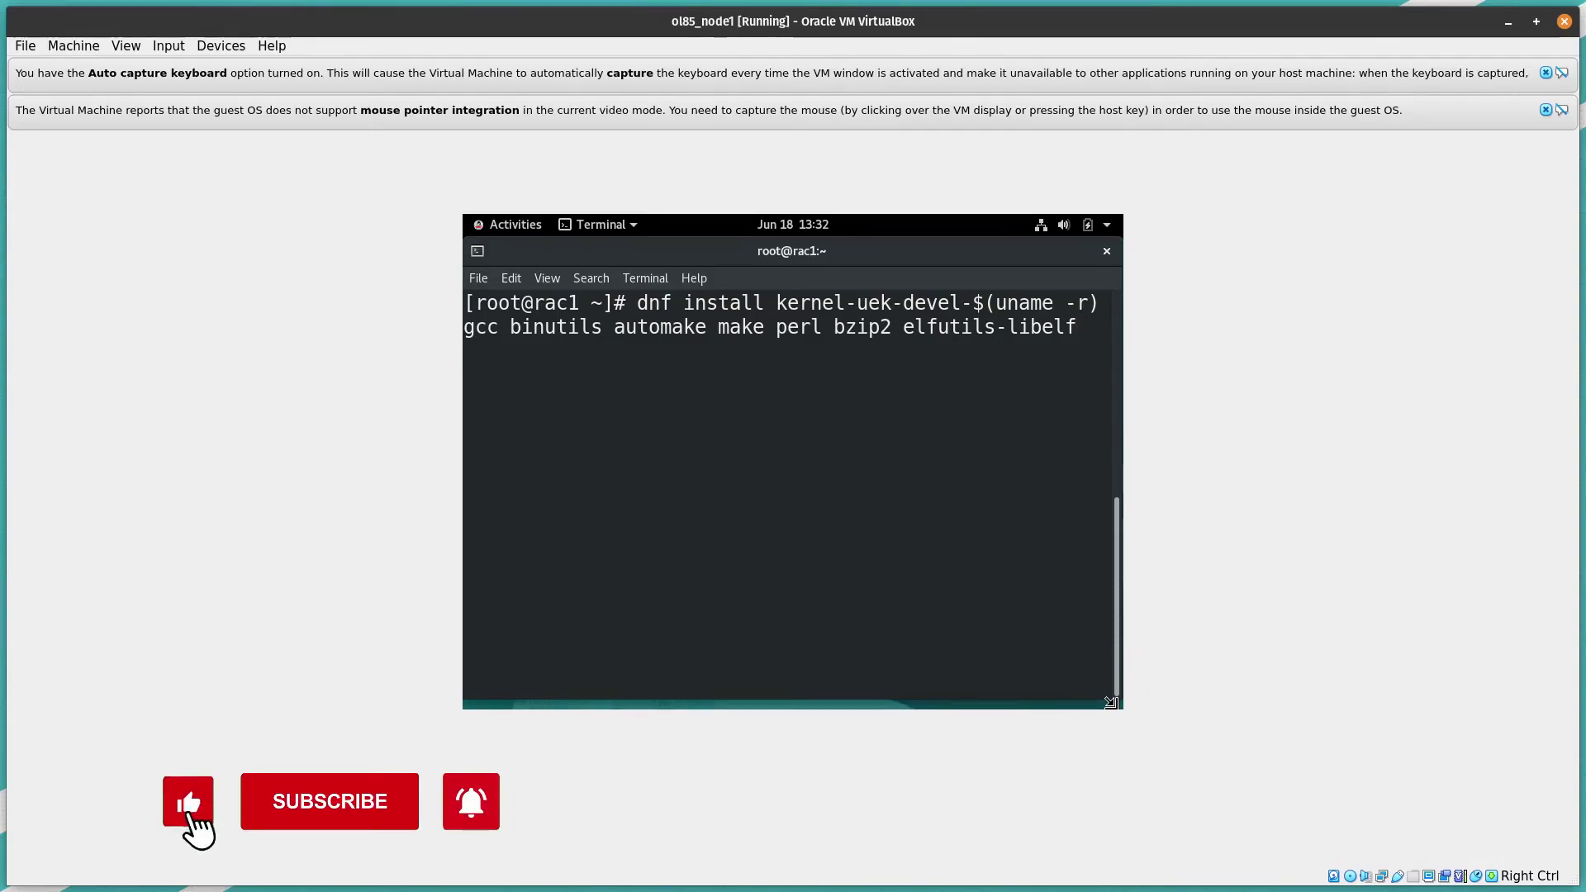
text(-)
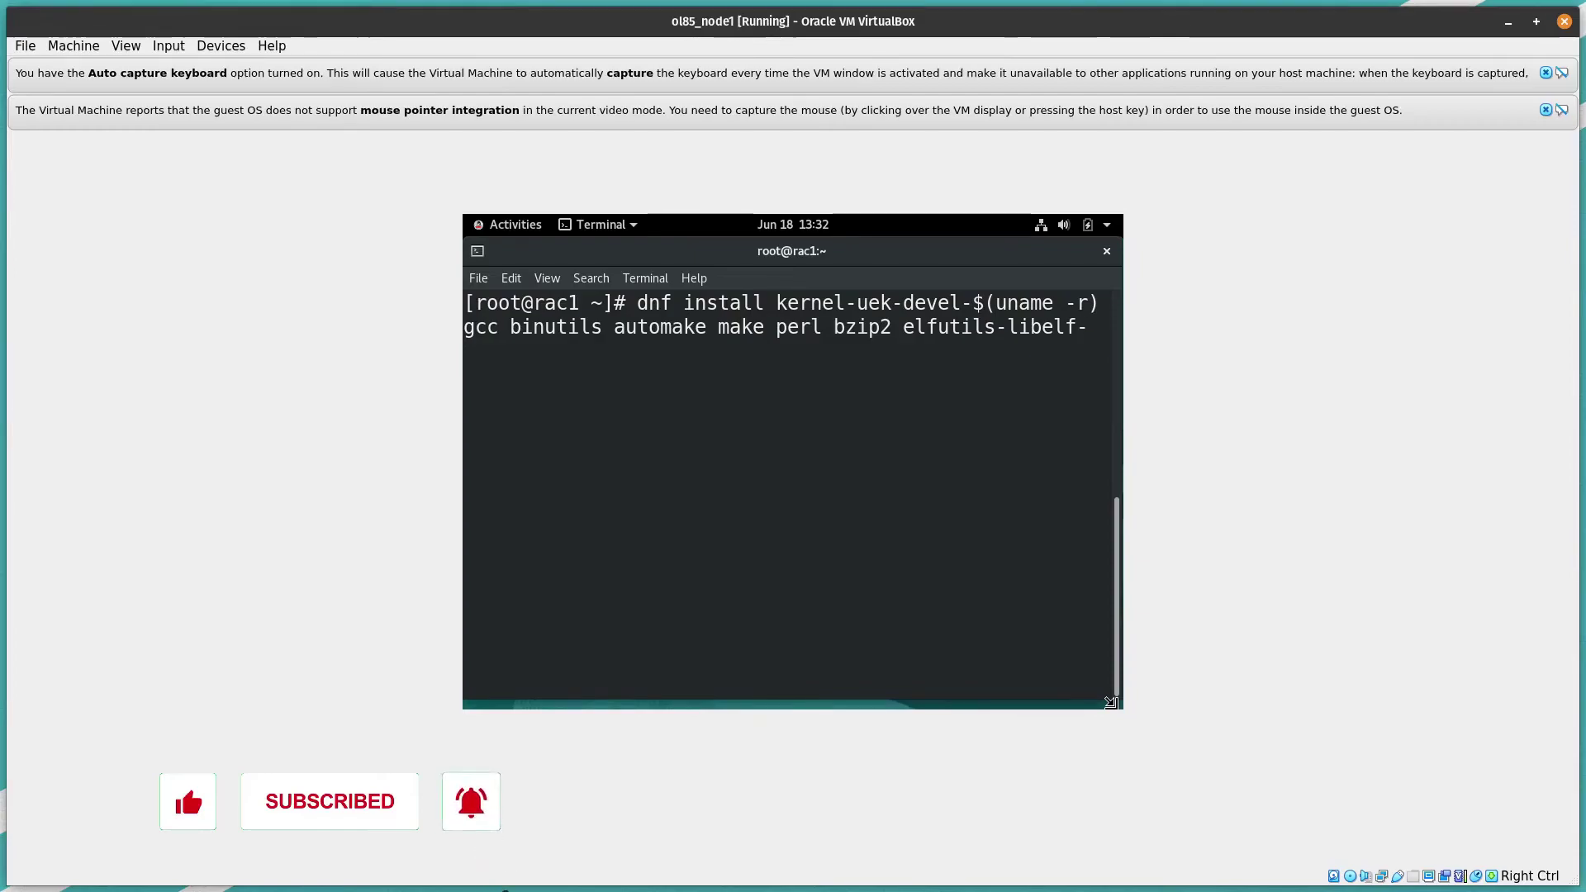
text(de)
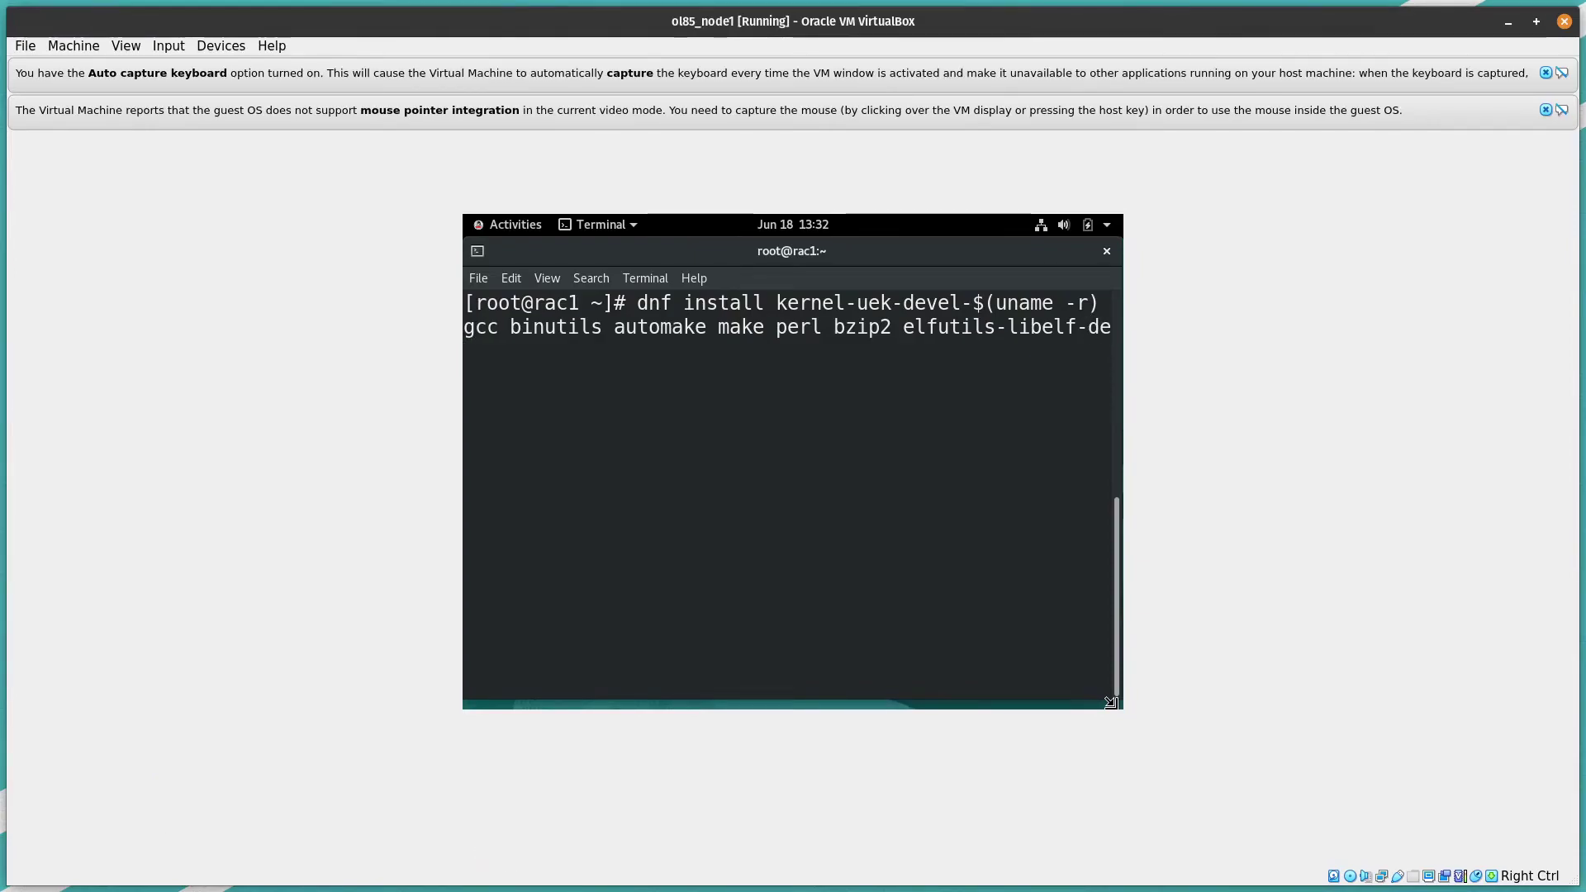
text(vel-0.1)
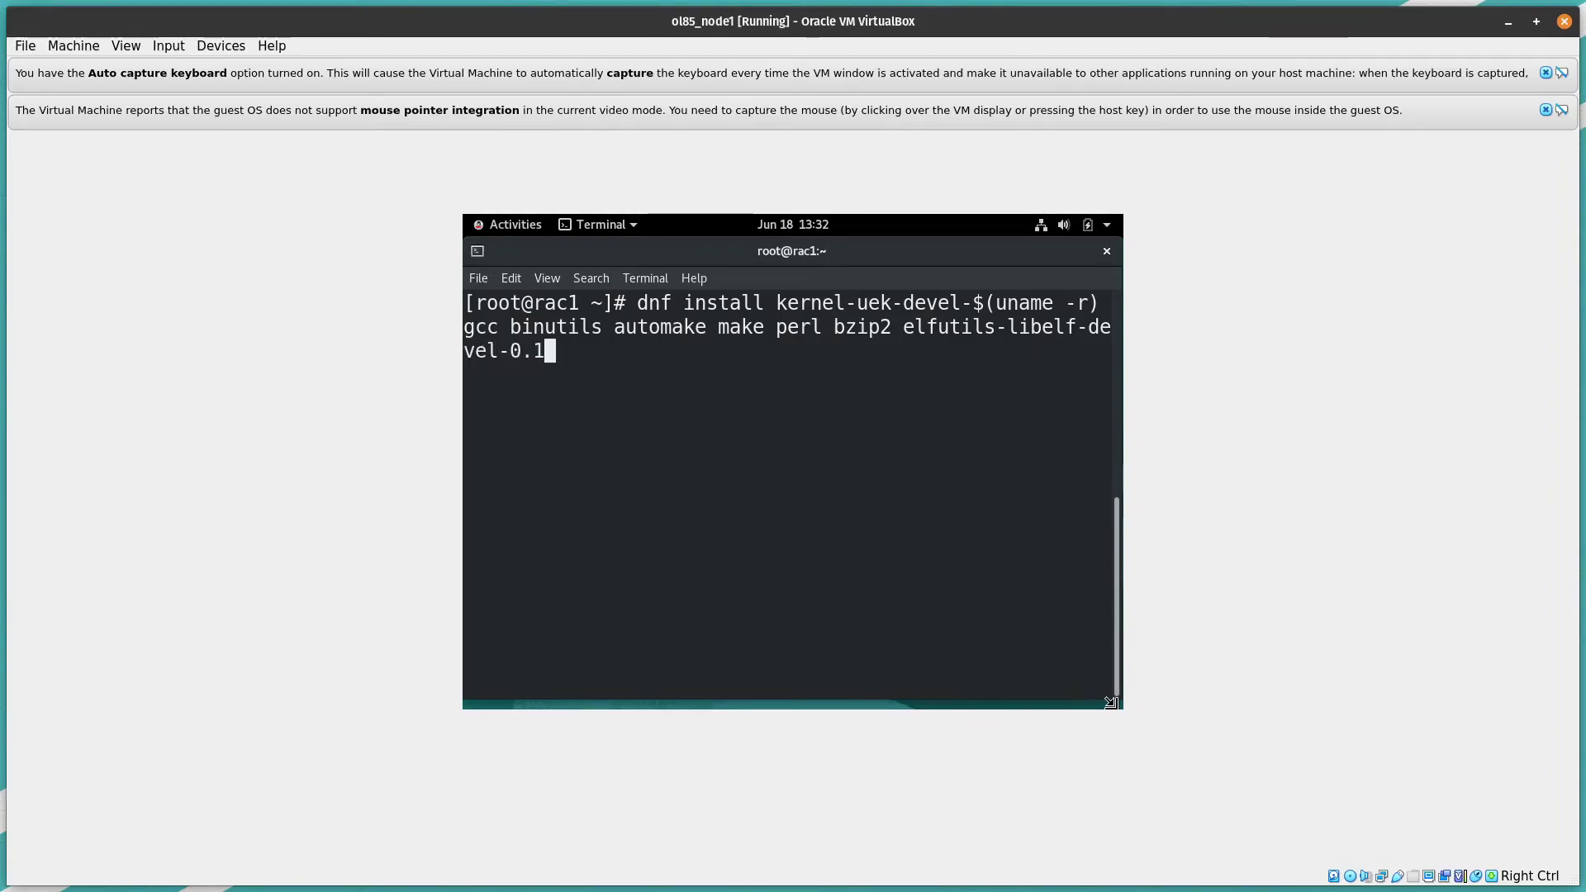
key(BackSpace)
key(BackSpace)
key(BackSpace)
key(BackSpace)
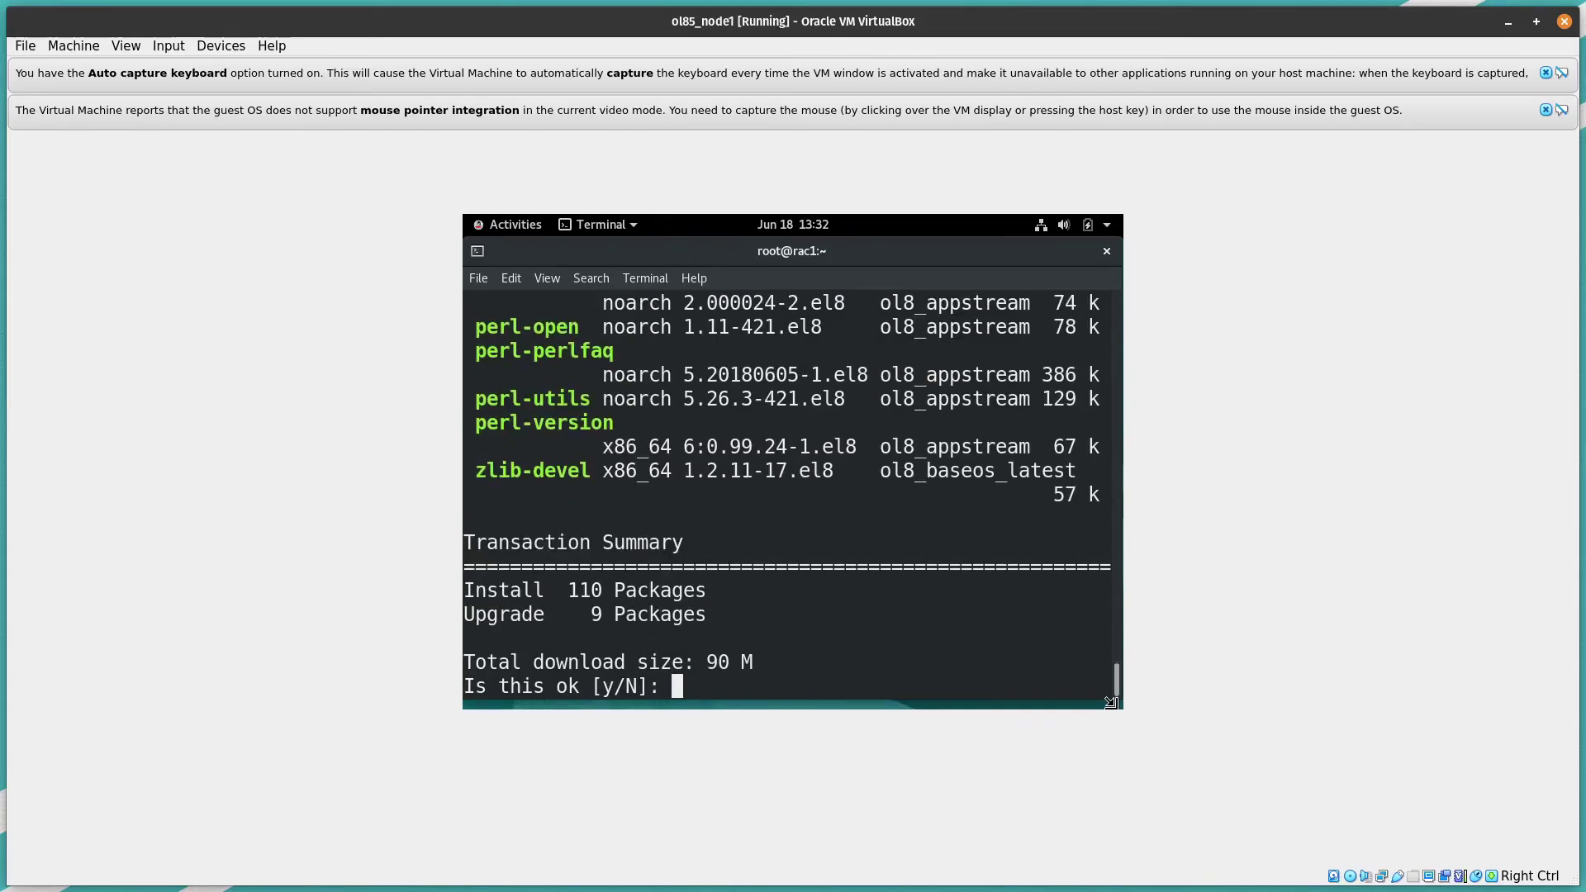
Step: Confirm the installation and accept the GPG key with y until dnf reports Complete
text(Y)
text(y)
key(Return)
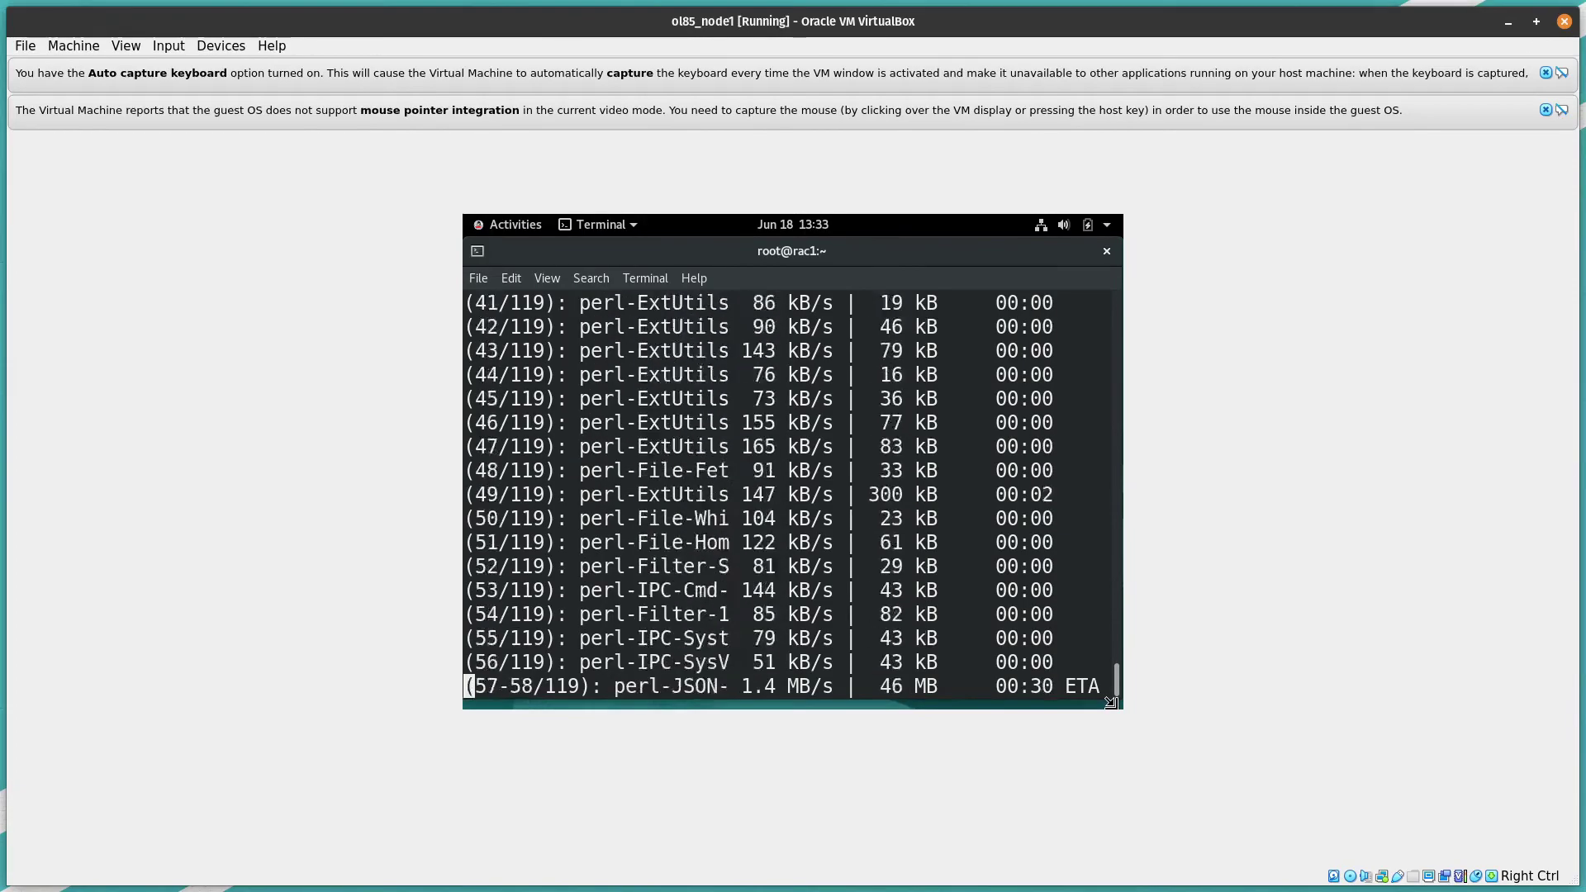
text(y)
key(Return)
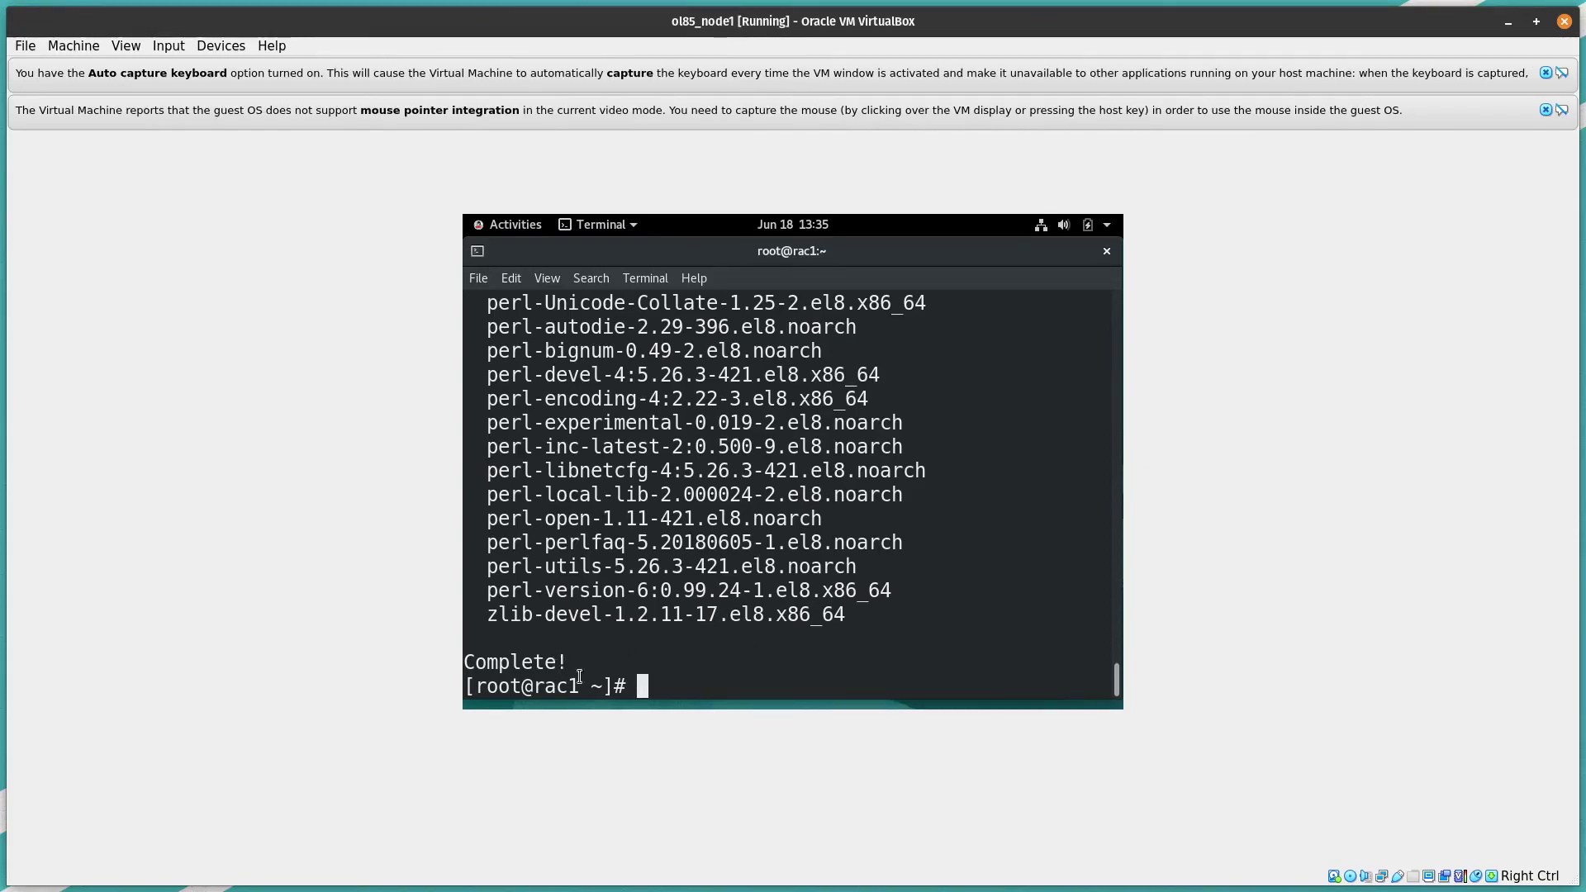
Step: Clear the terminal, change into the user's /run/media folder, and list the mounted discs
text(clear)
key(Return)
text(cd)
text(/run/me)
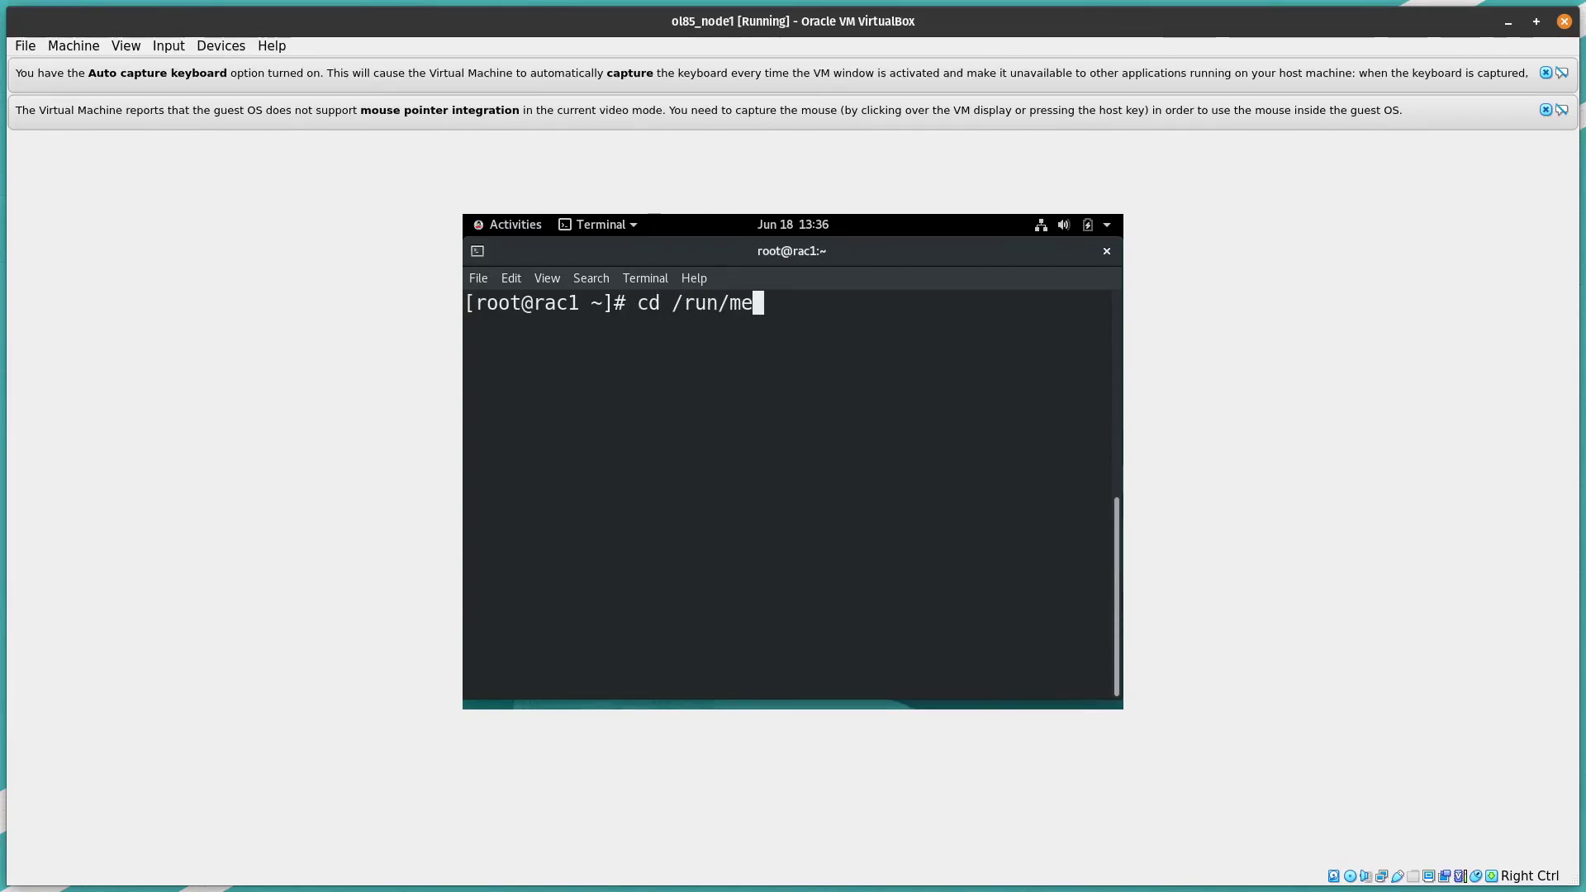
key(Tab)
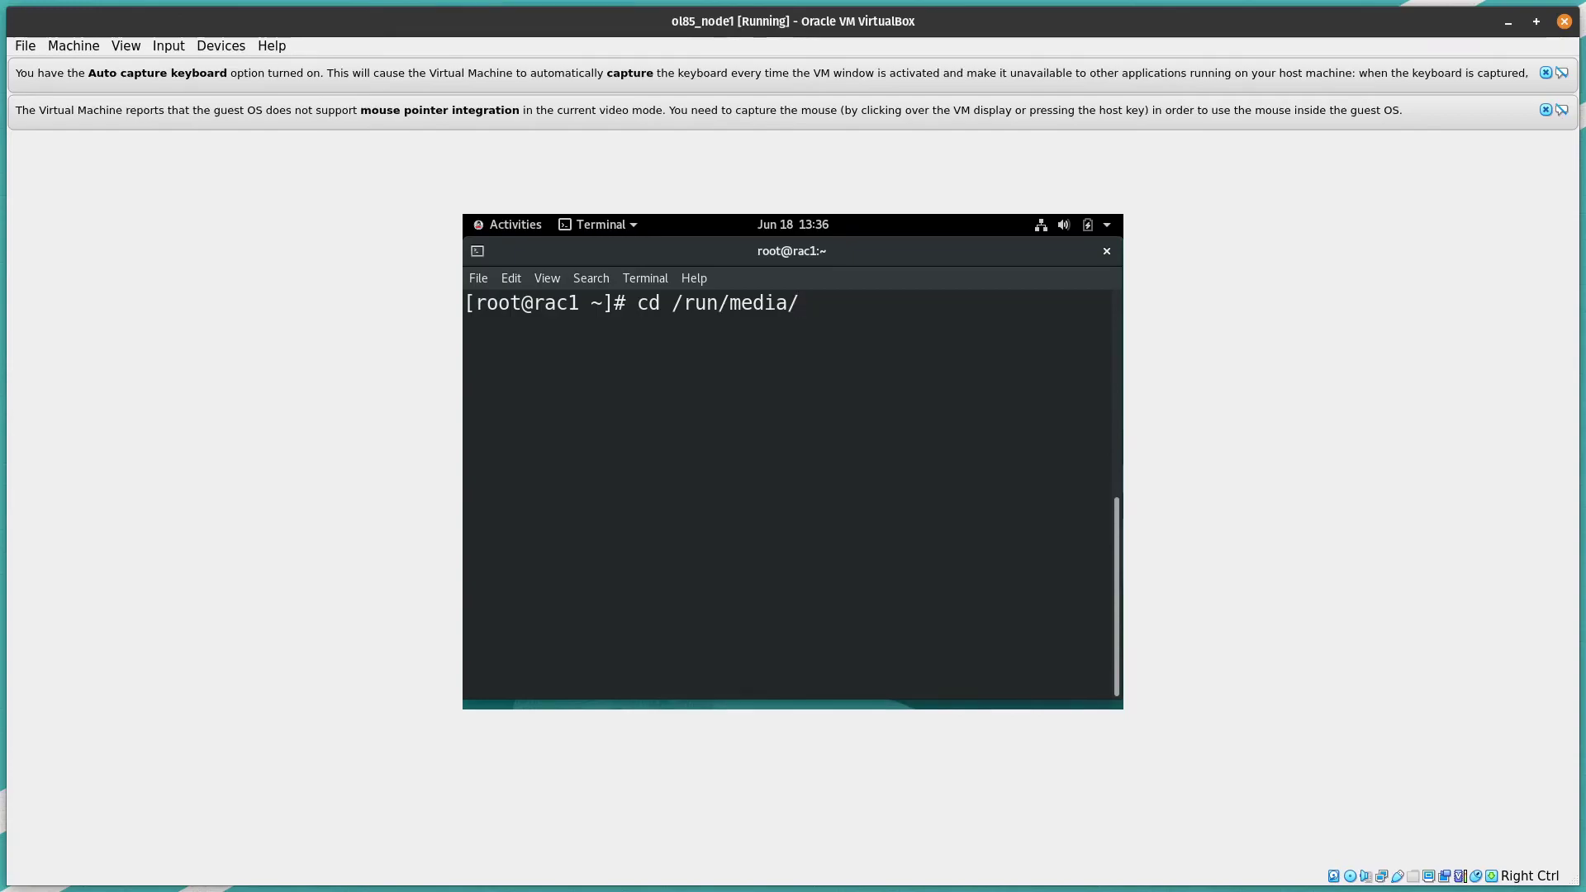
text(a)
key(Tab)
key(Tab)
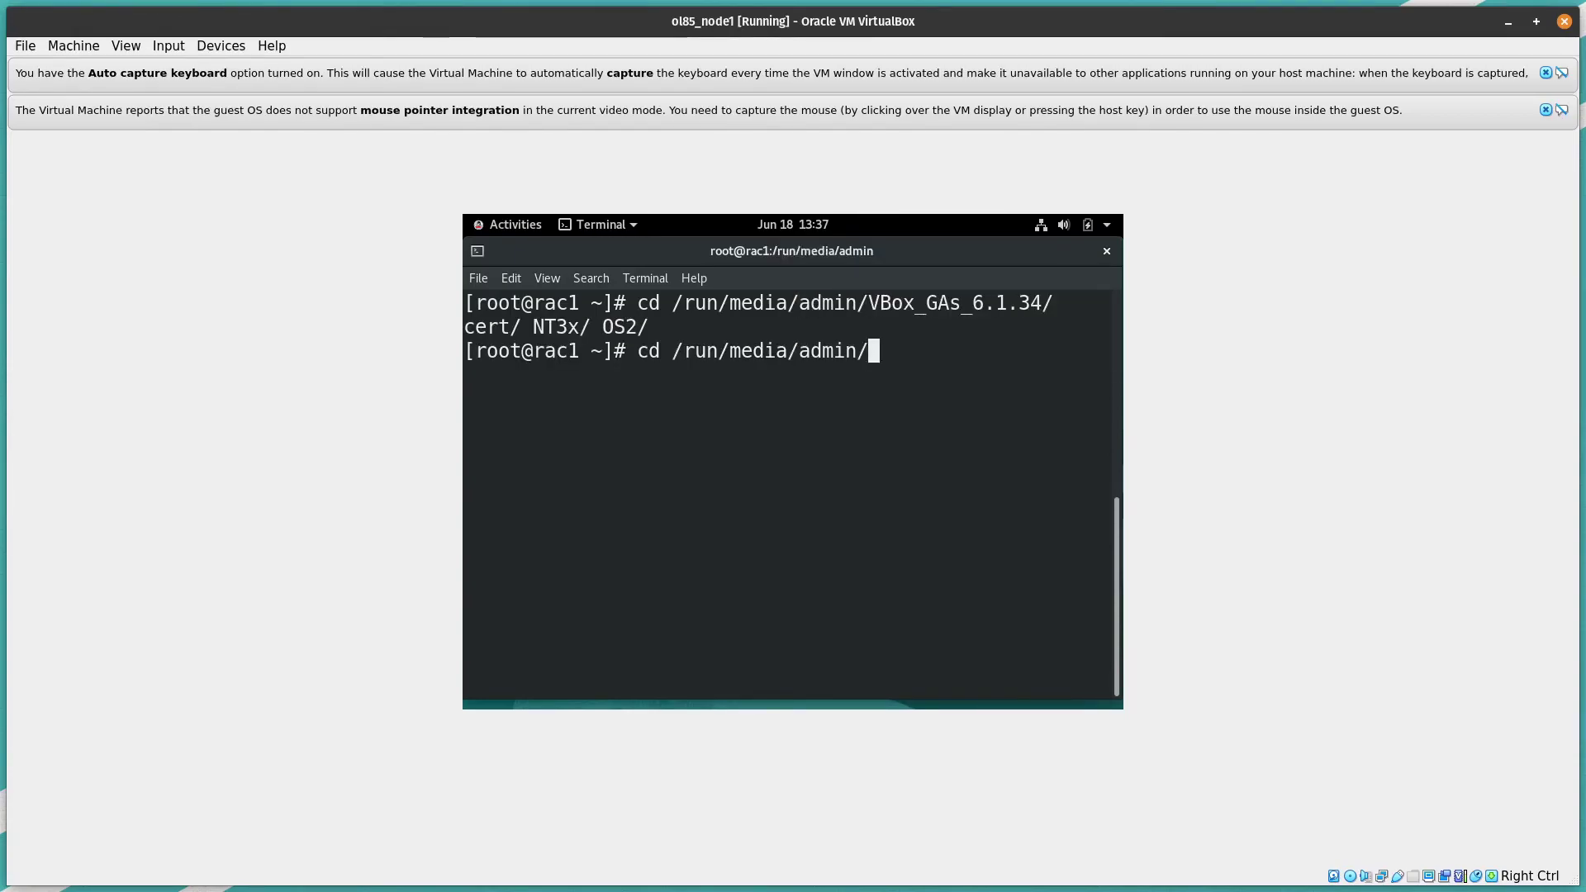
key(Return)
text(ls)
key(Return)
Step: Enter the VBox_GAs_6.1.34 disc folder and list its contents
text(cd VB)
key(Tab)
key(Return)
text(ls)
key(Return)
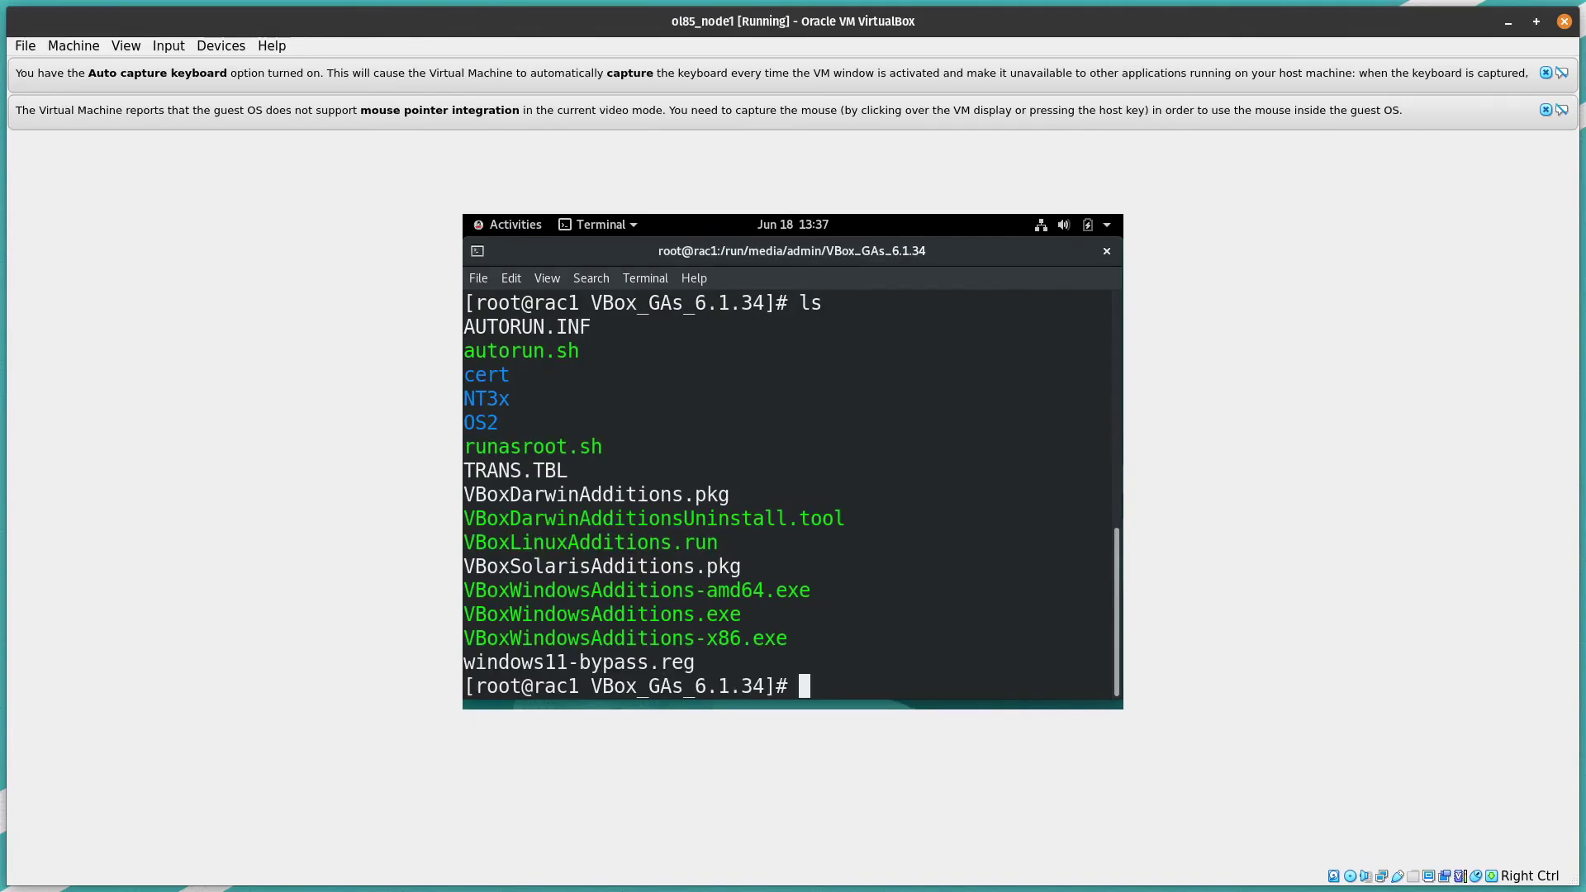
Step: Run ./VBoxLinuxAdditions.run to build the Guest Additions modules, then type reboot
text(./)
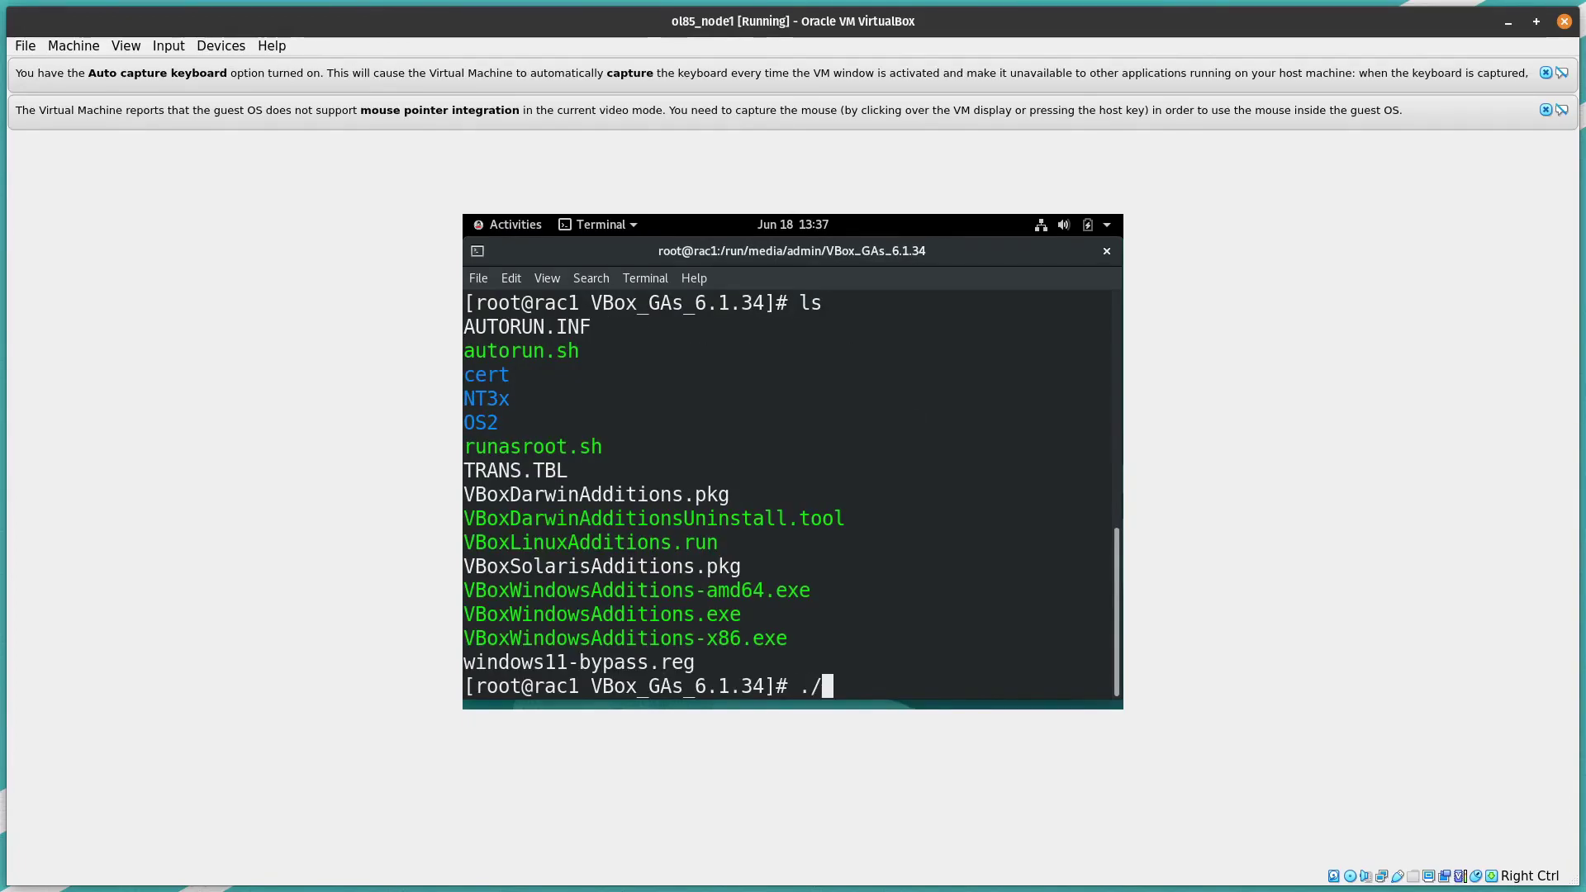
text(VBox)
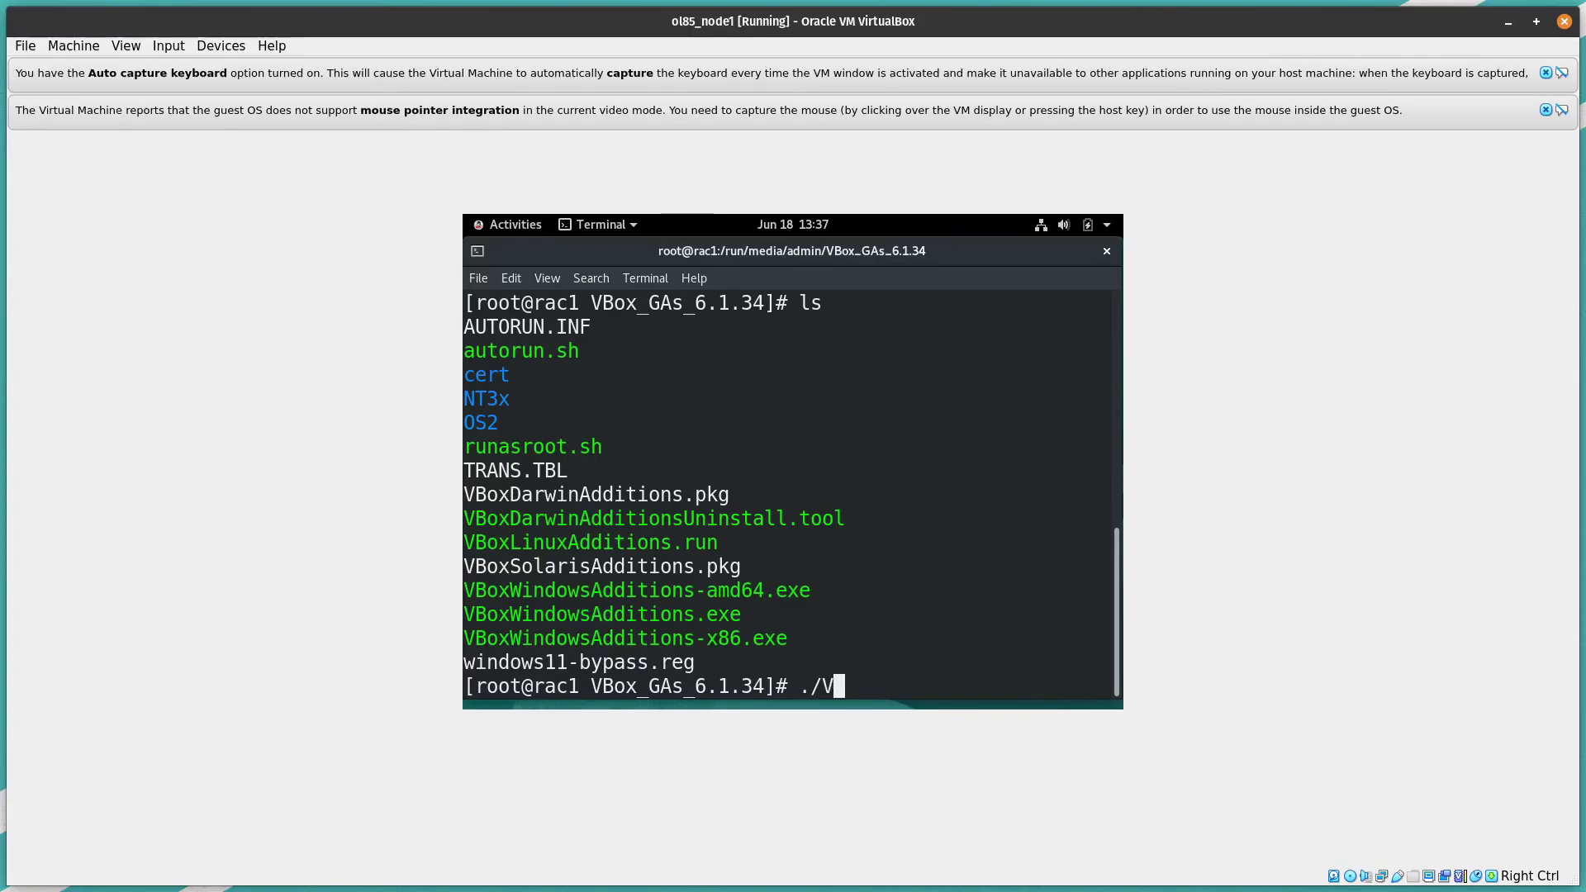
text(L)
key(Tab)
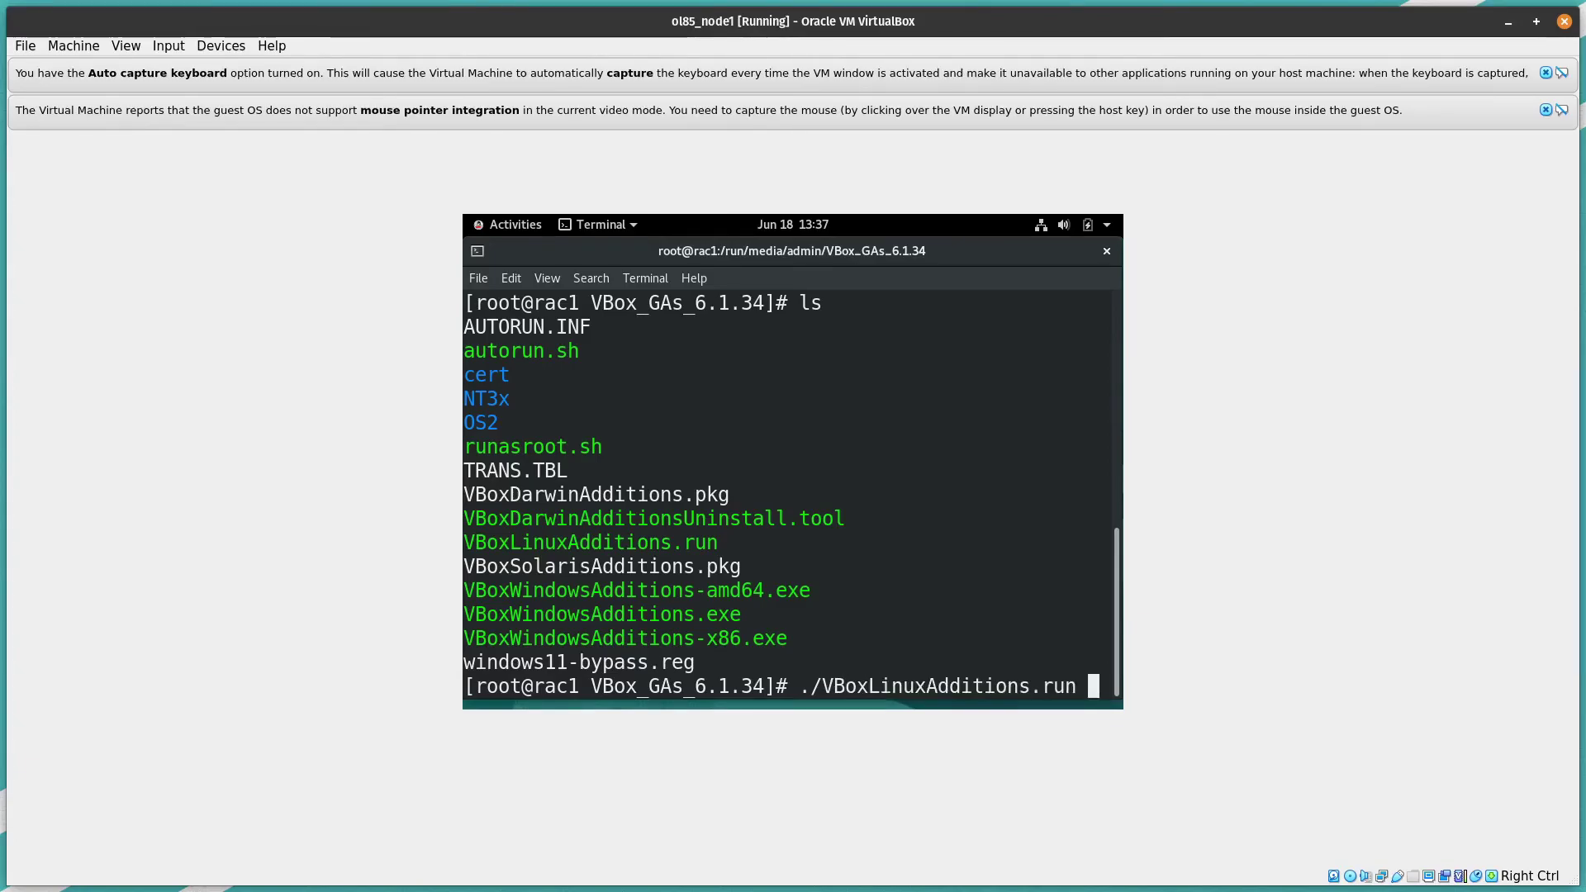
key(Return)
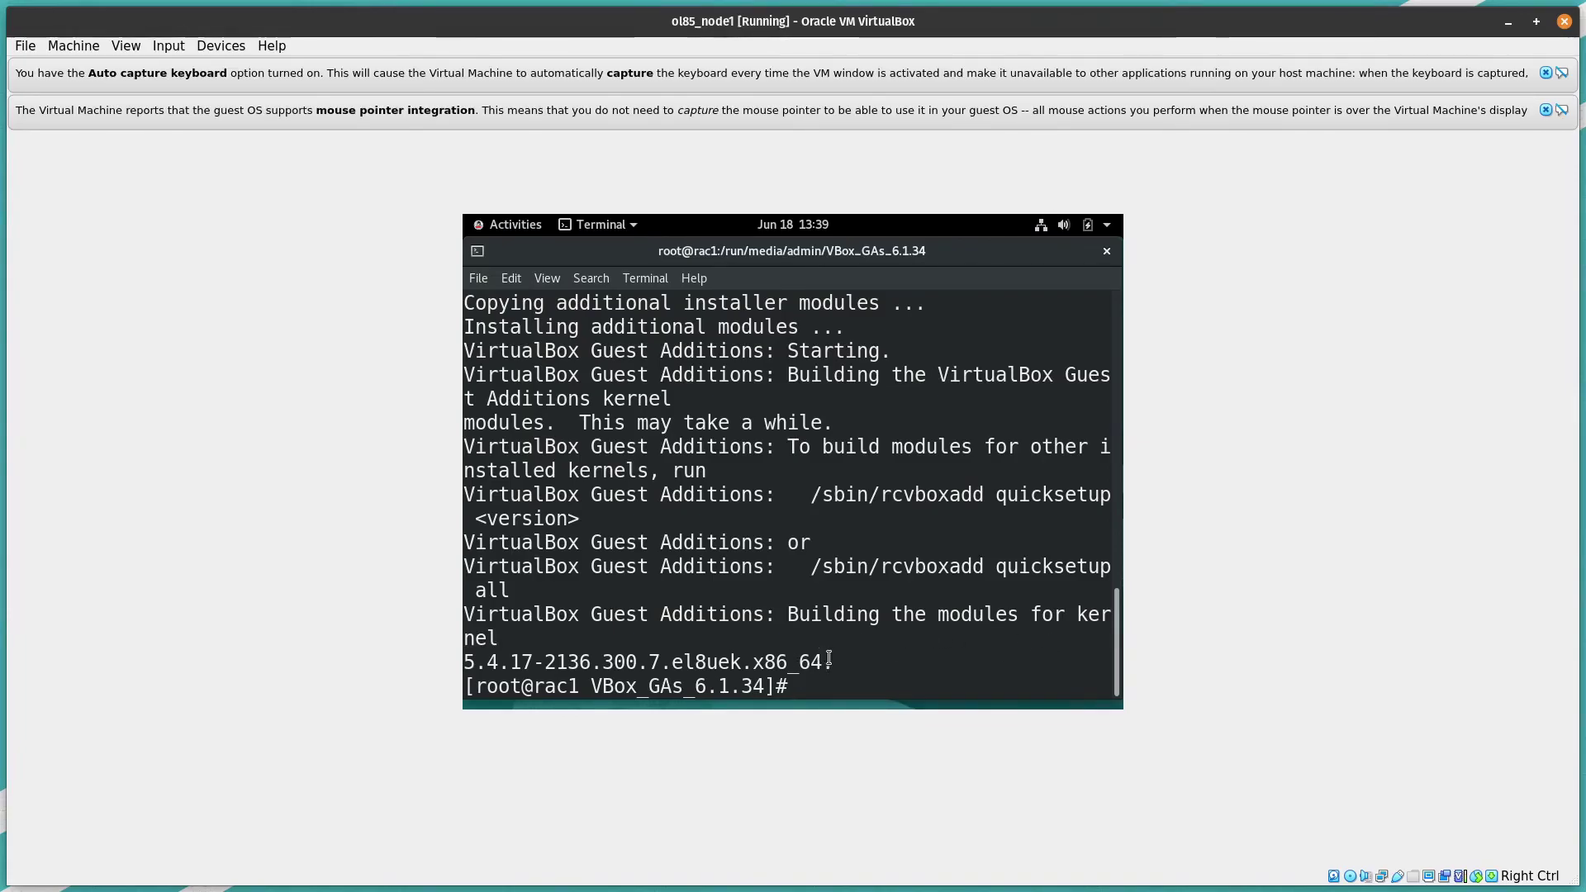
text(reboot)
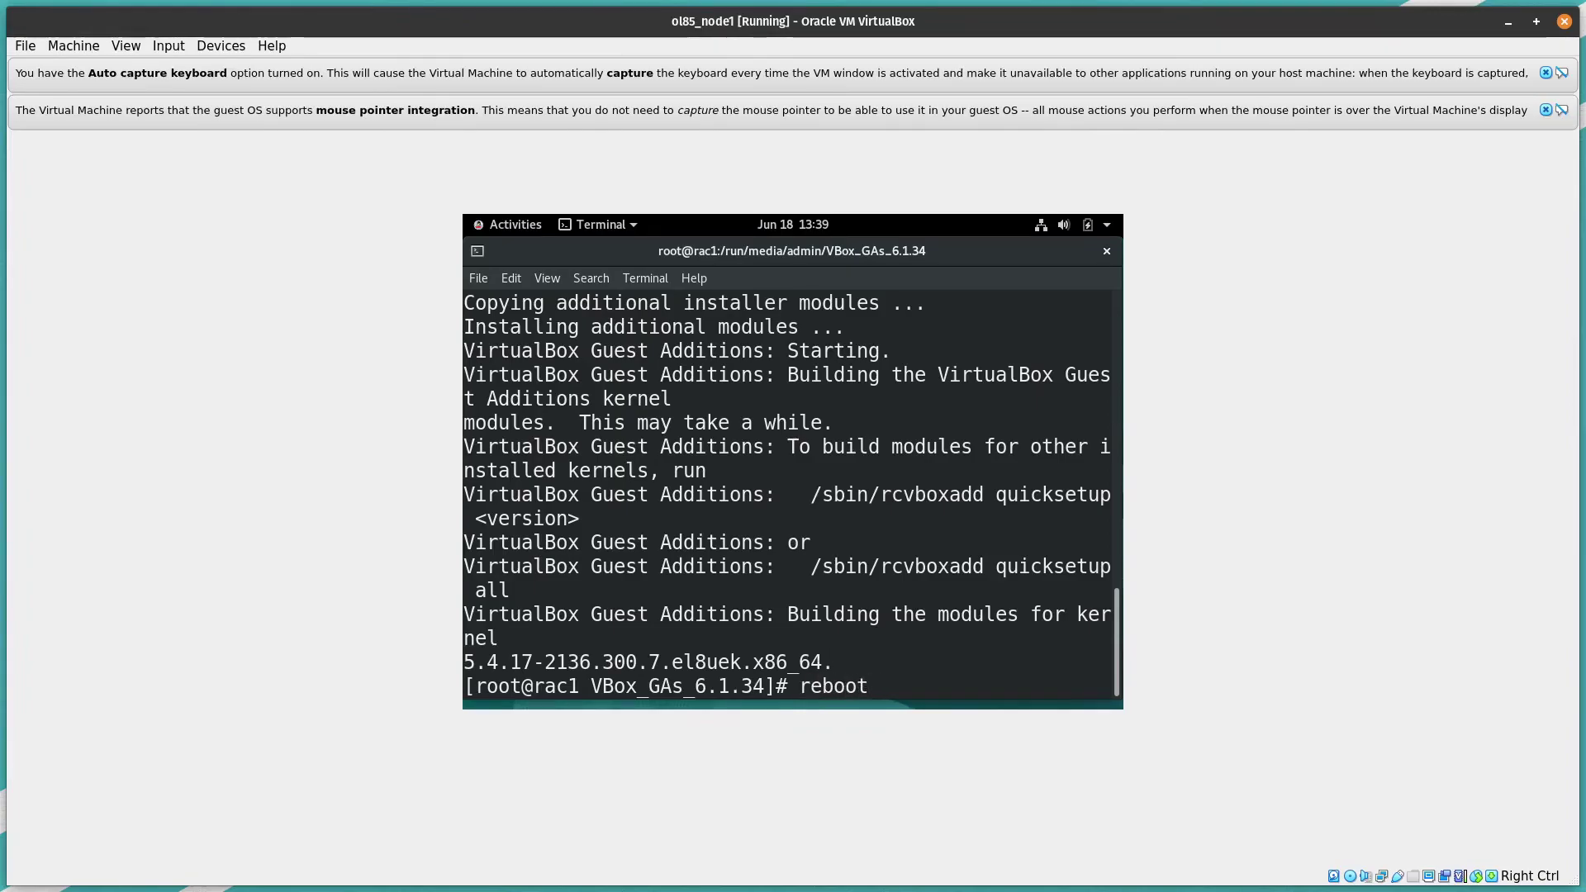
Step: Reboot the guest and sign back in with the account password
key(Return)
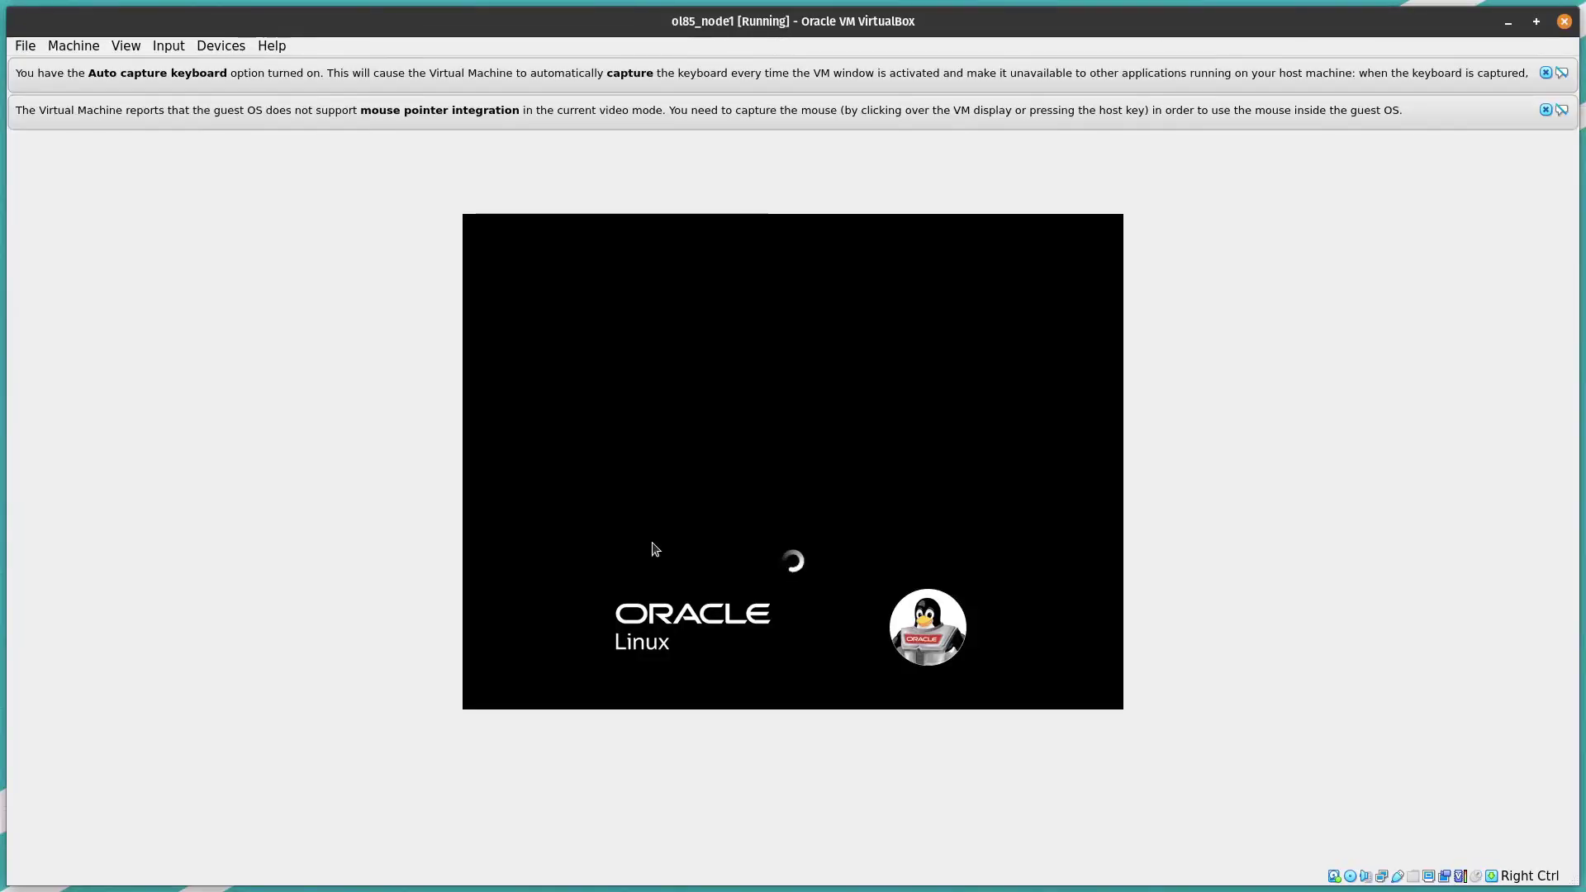
text(********)
key(Return)
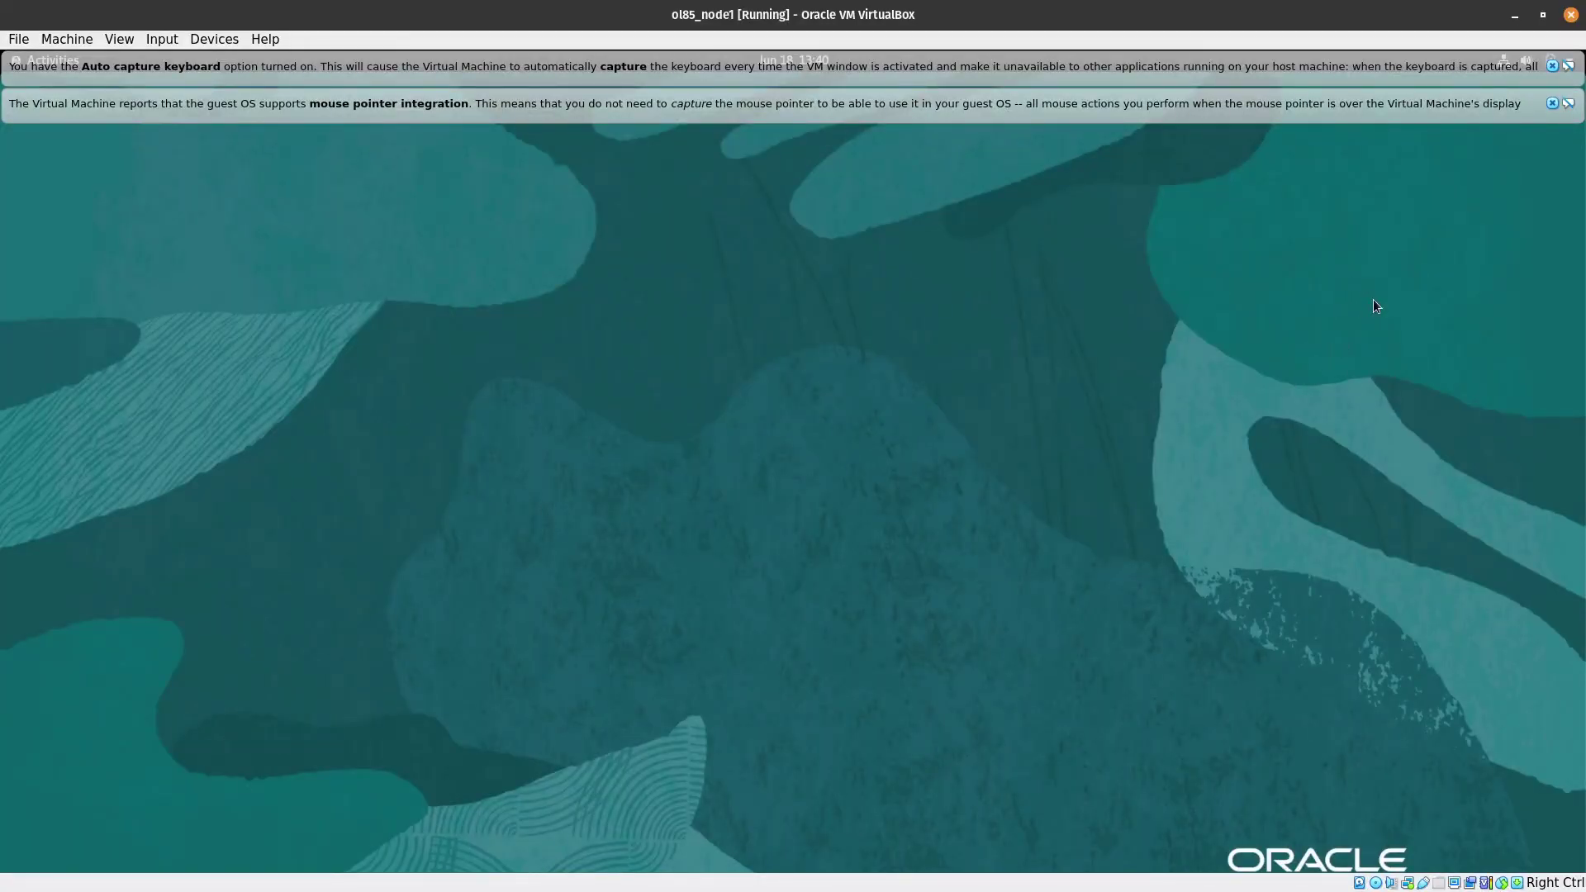
Step: Make the VM window fill the screen, dismiss the keyboard and mouse banners, and show Activities
click(1542, 14)
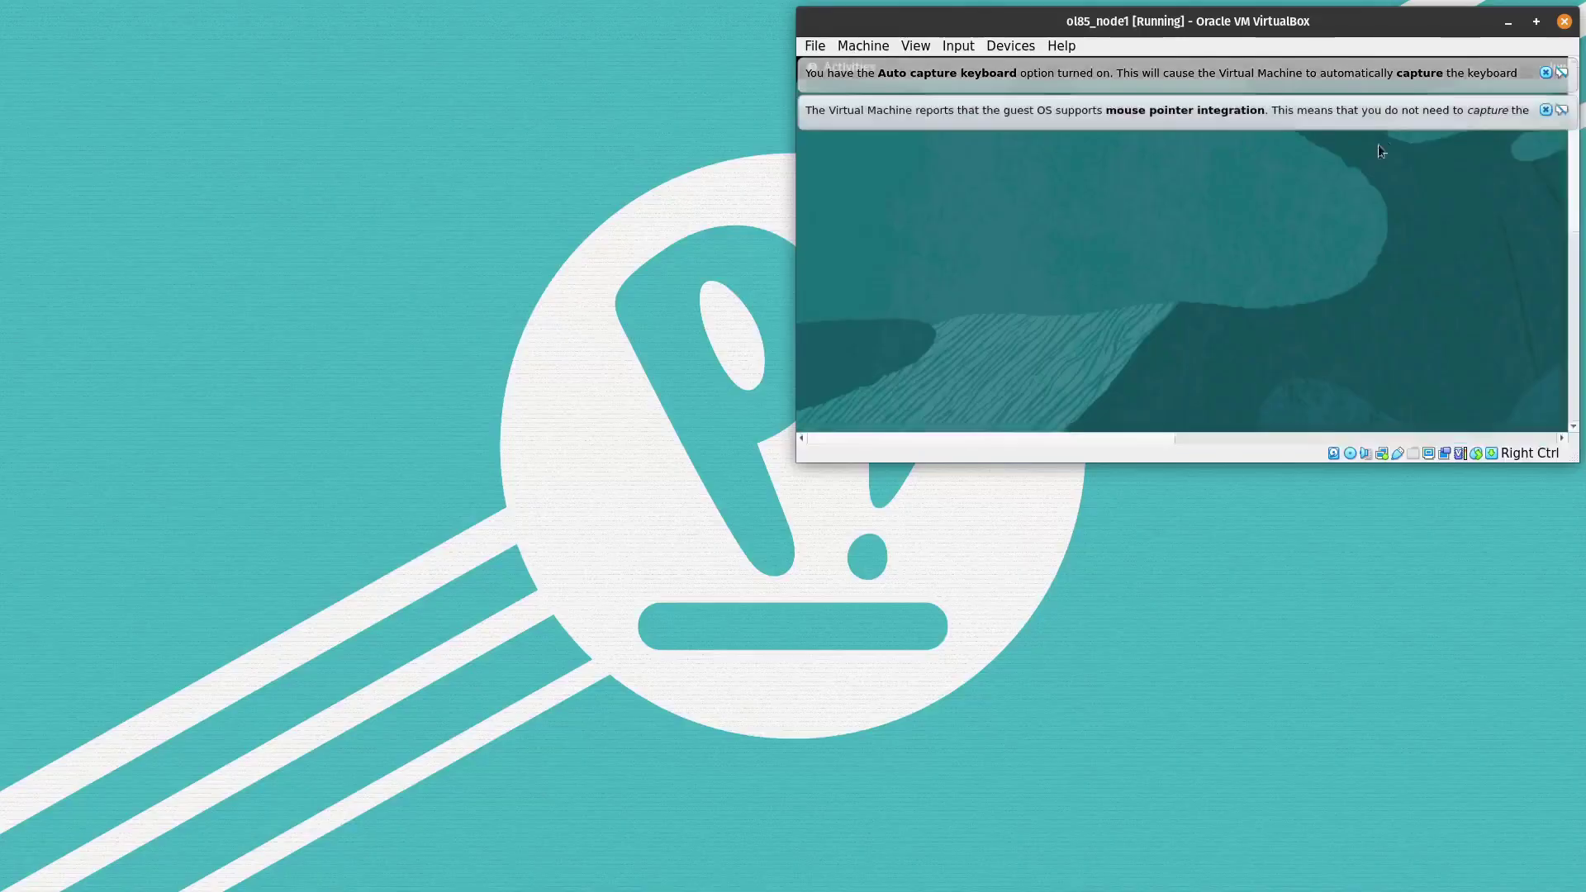
click(1535, 21)
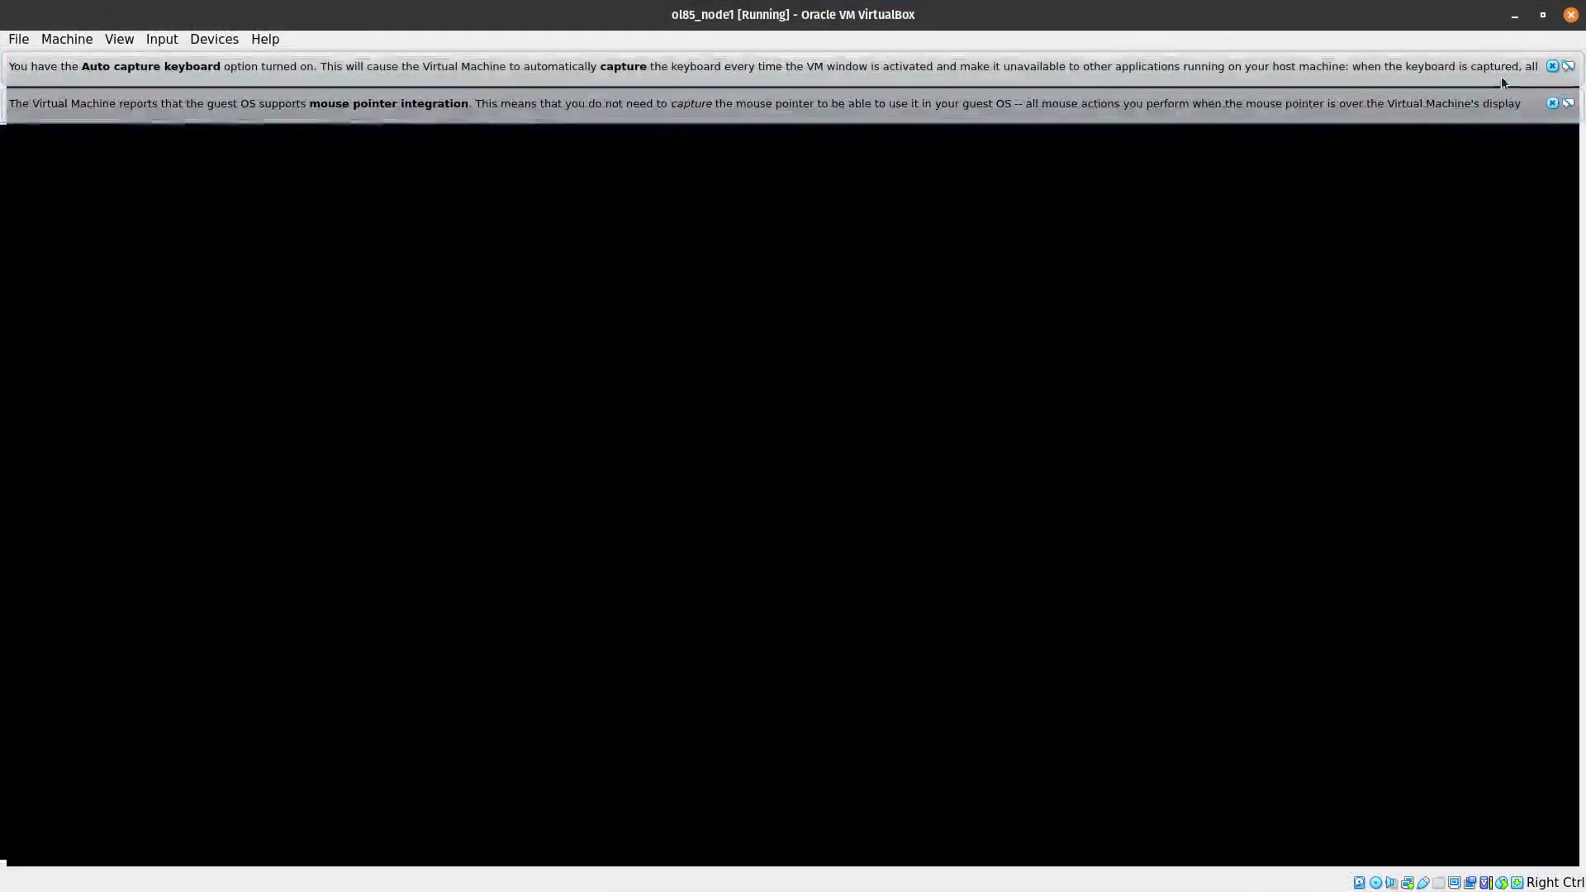
click(1552, 66)
click(1552, 66)
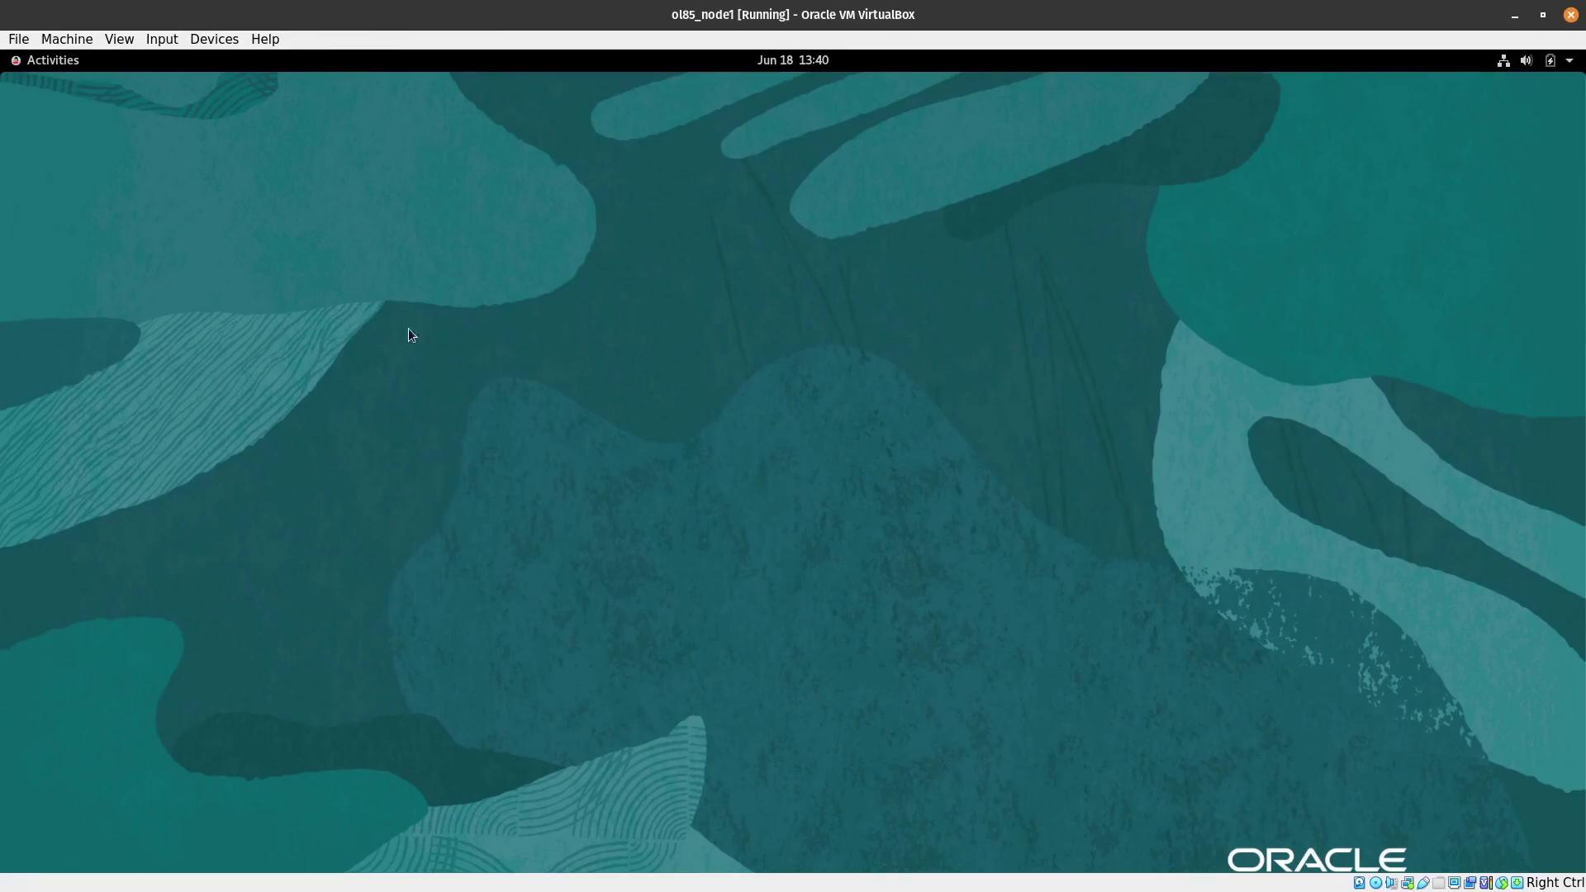
click(53, 60)
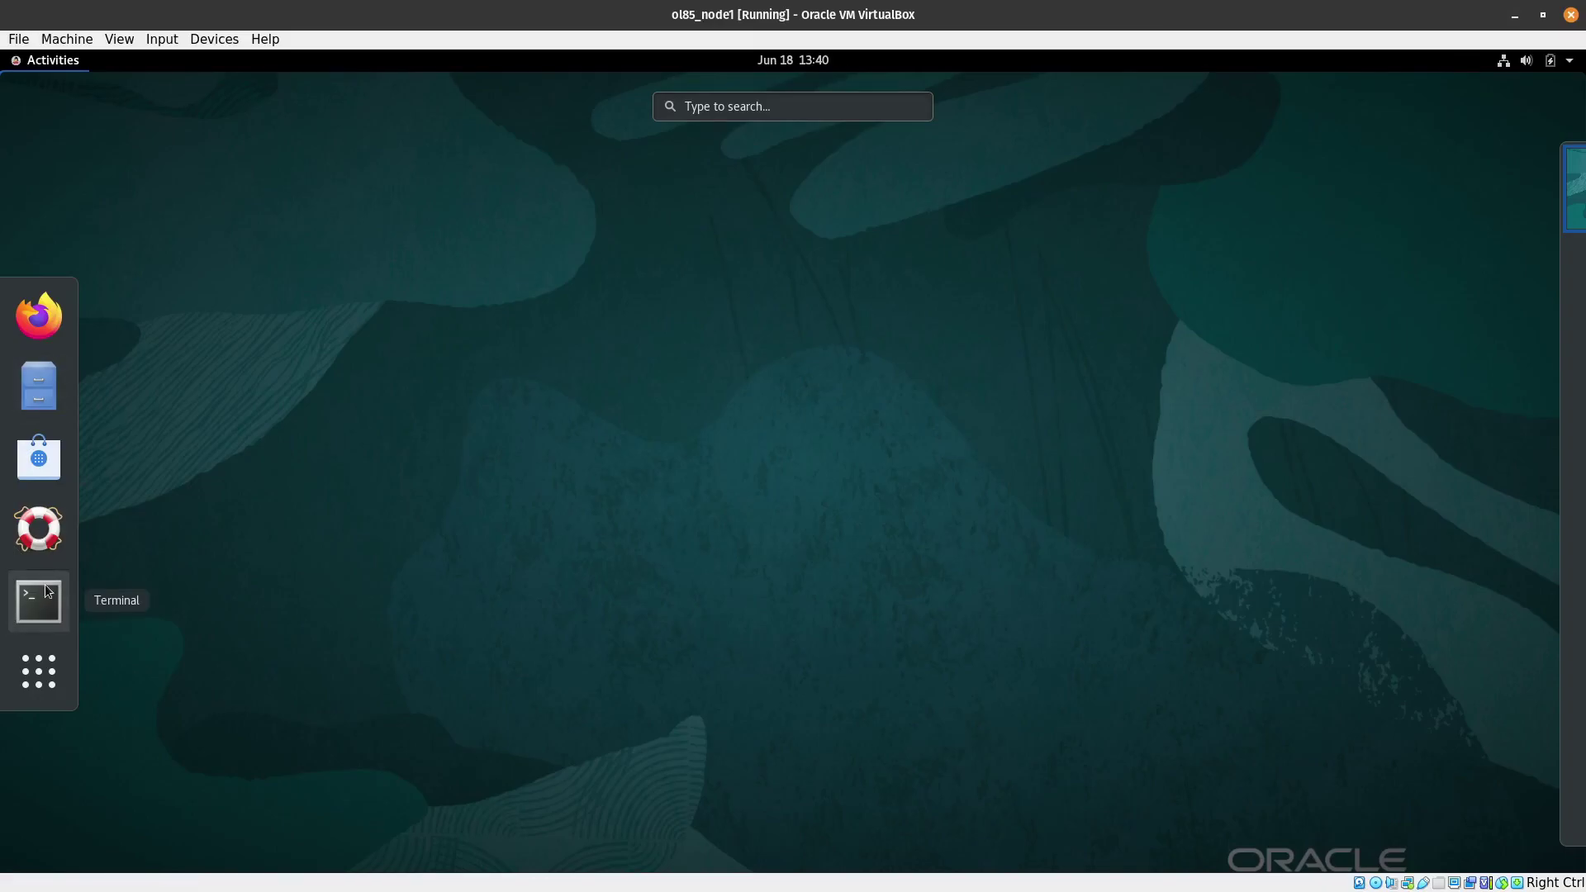
Step: Launch a Terminal window in the guest and move it slightly left
click(38, 599)
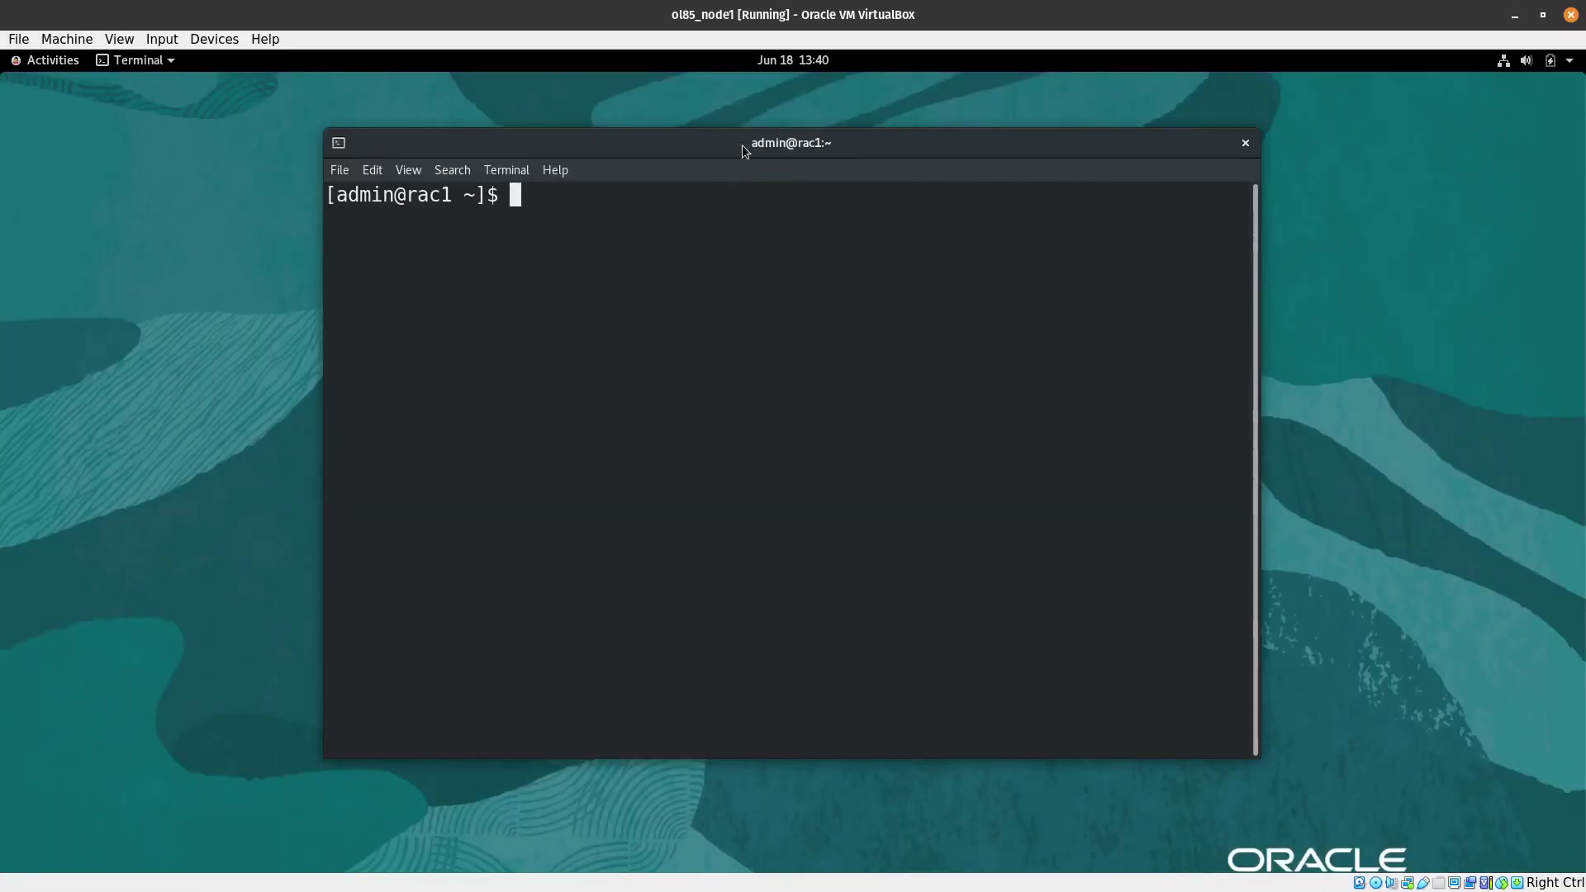
drag(746, 145, 683, 141)
click(1536, 61)
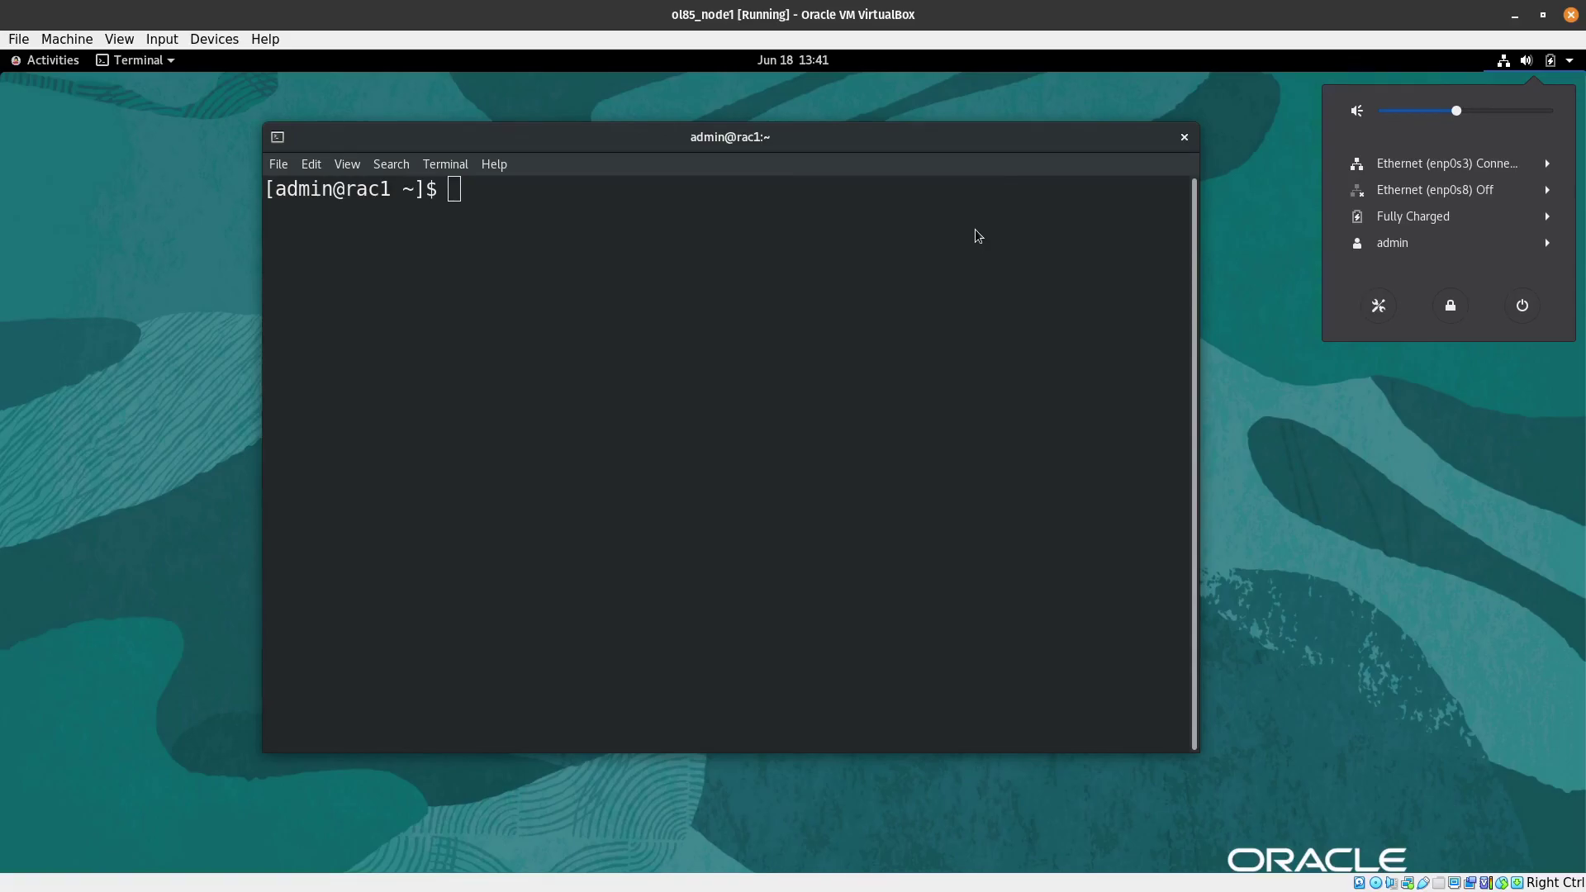
click(868, 253)
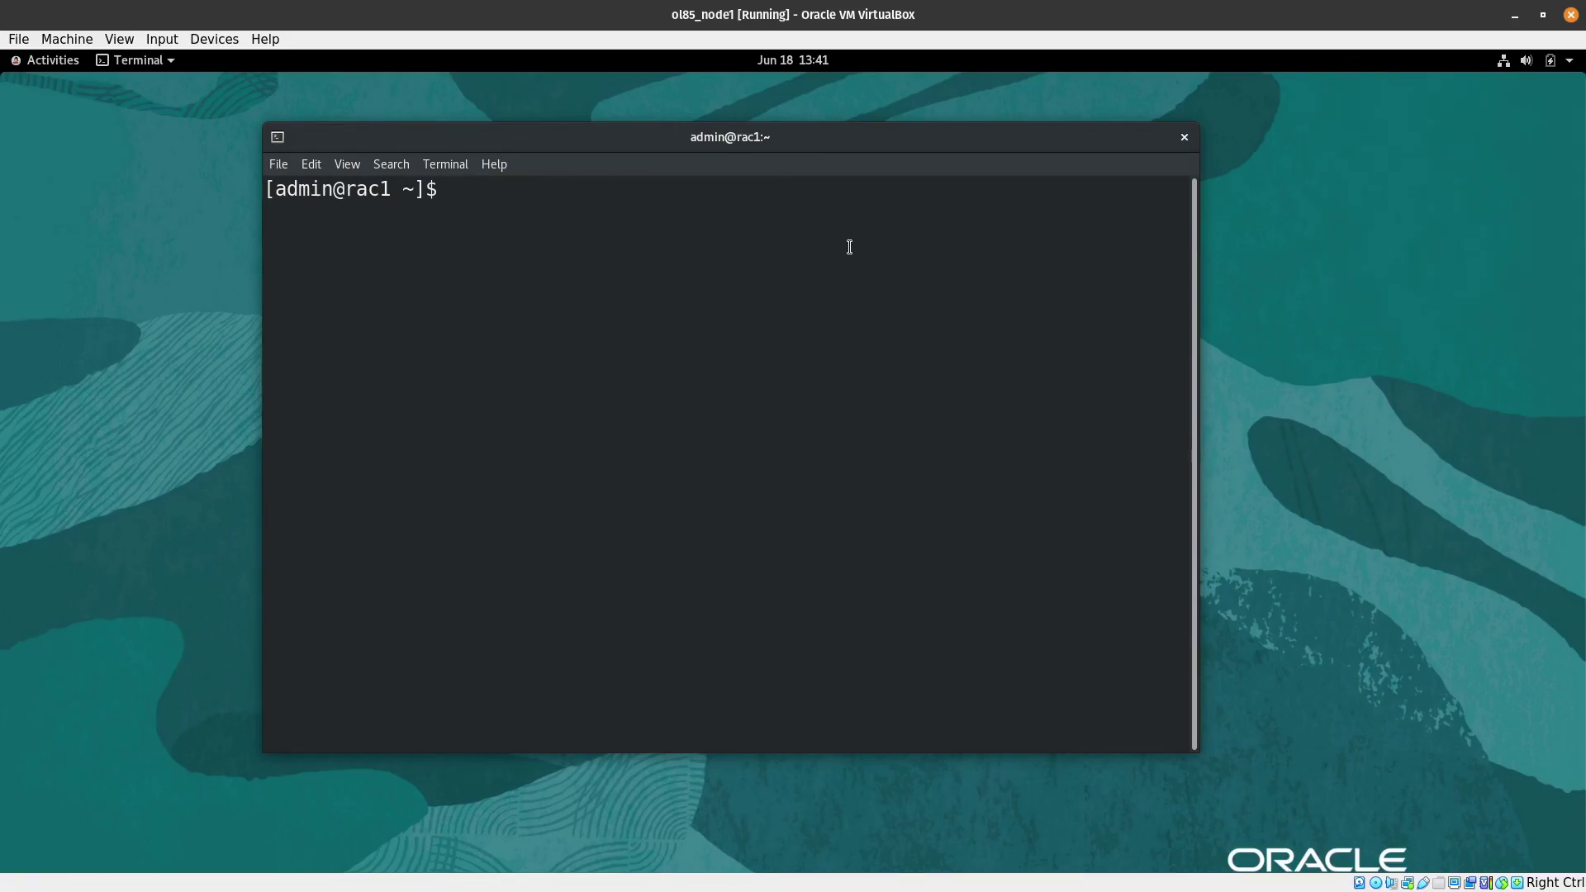
text(ping www.goog.)
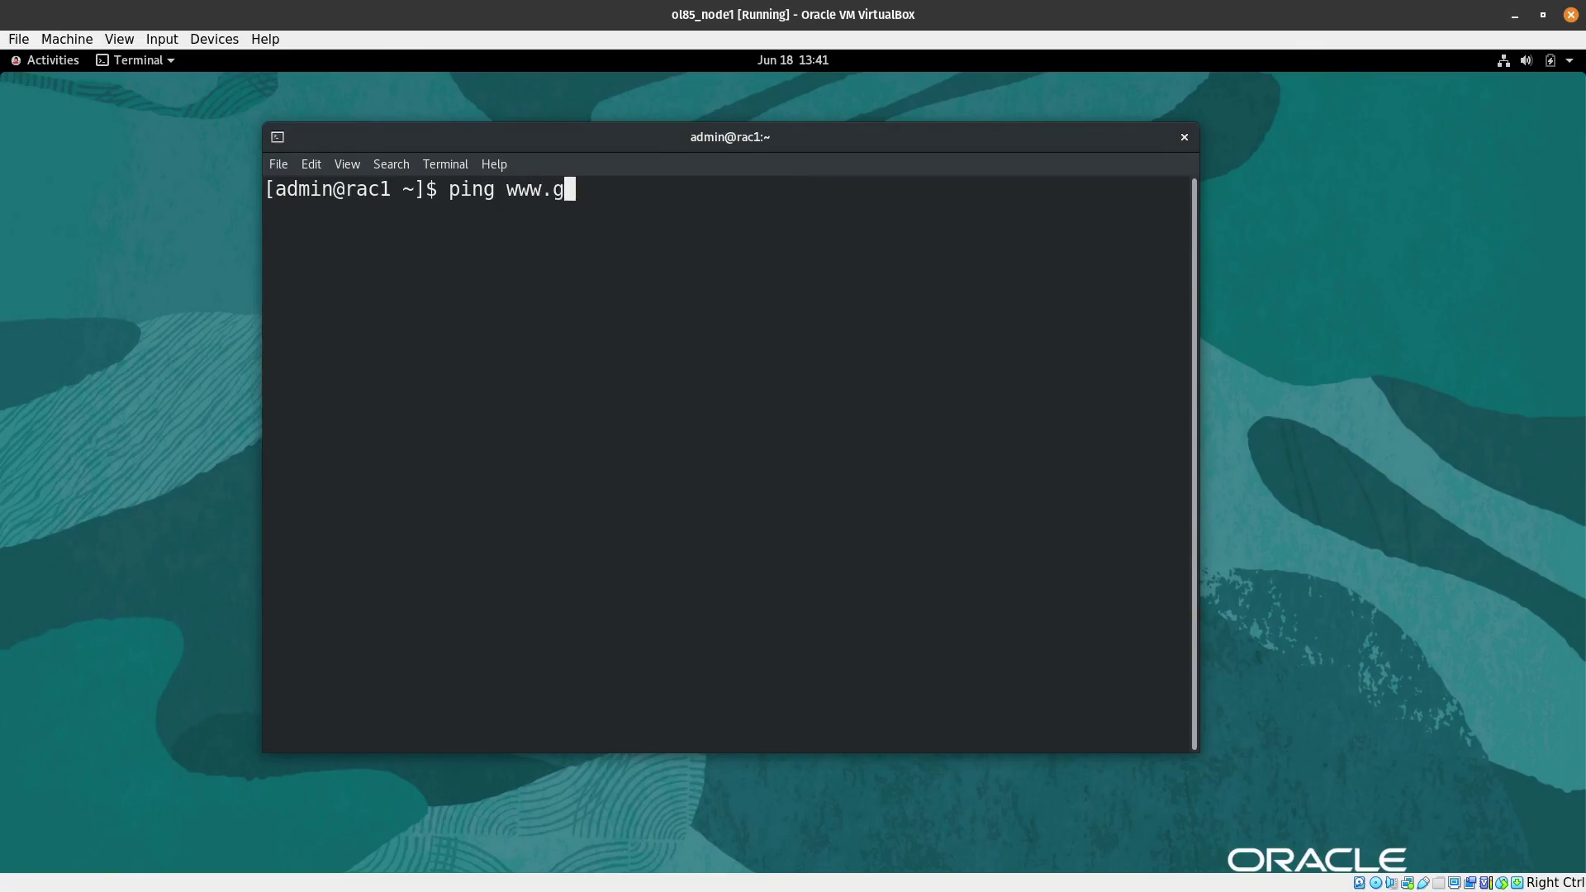
key(BackSpace)
text(le.com)
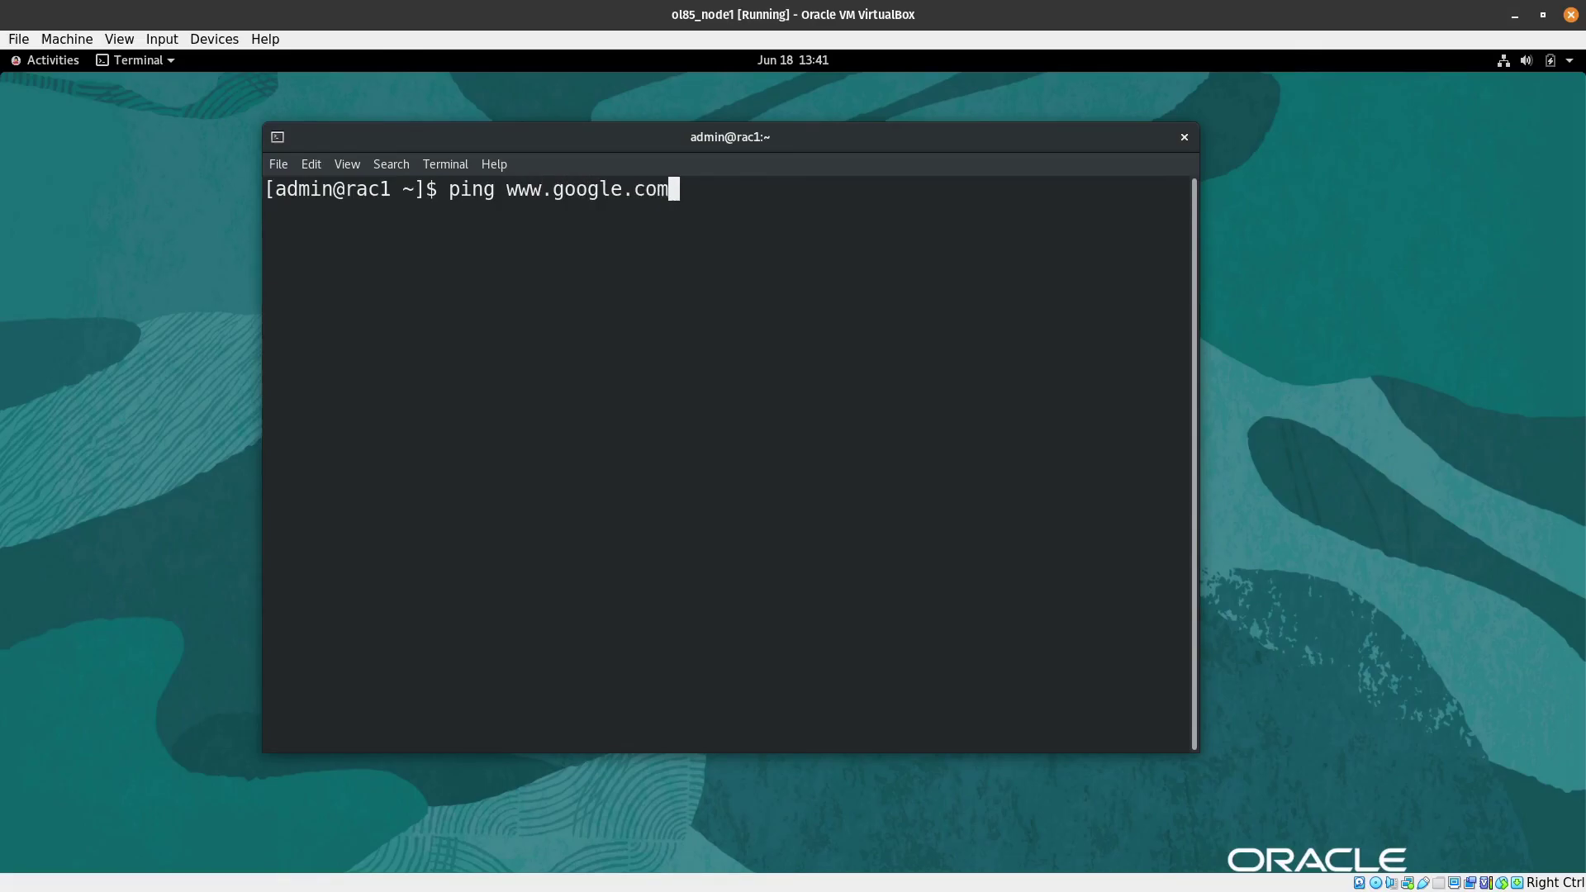
key(Return)
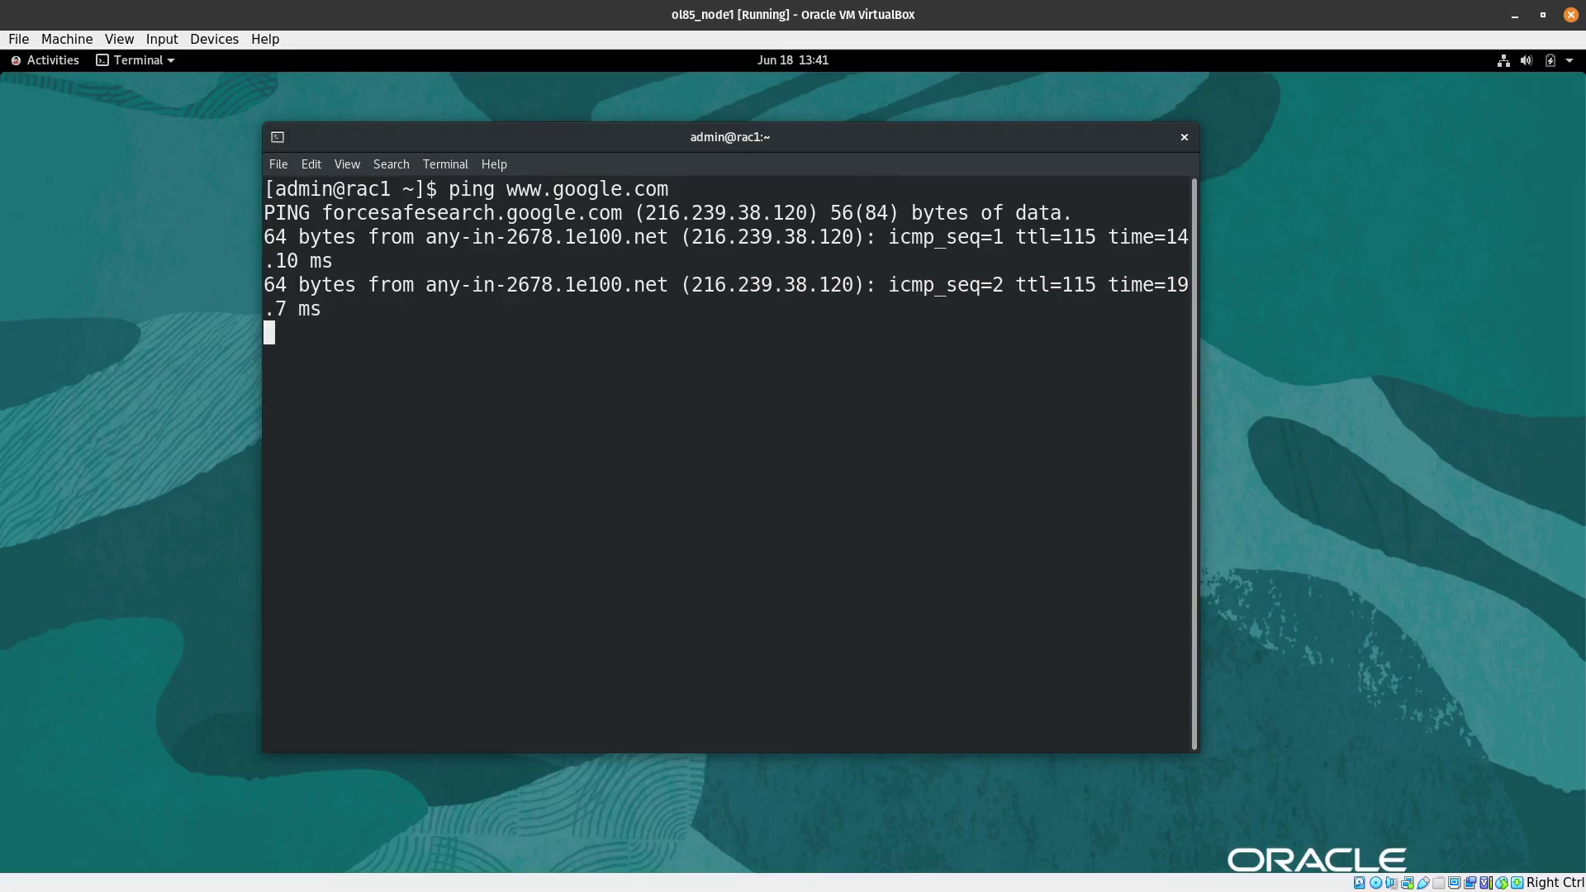
key(ctrl+c)
text(clear)
key(Return)
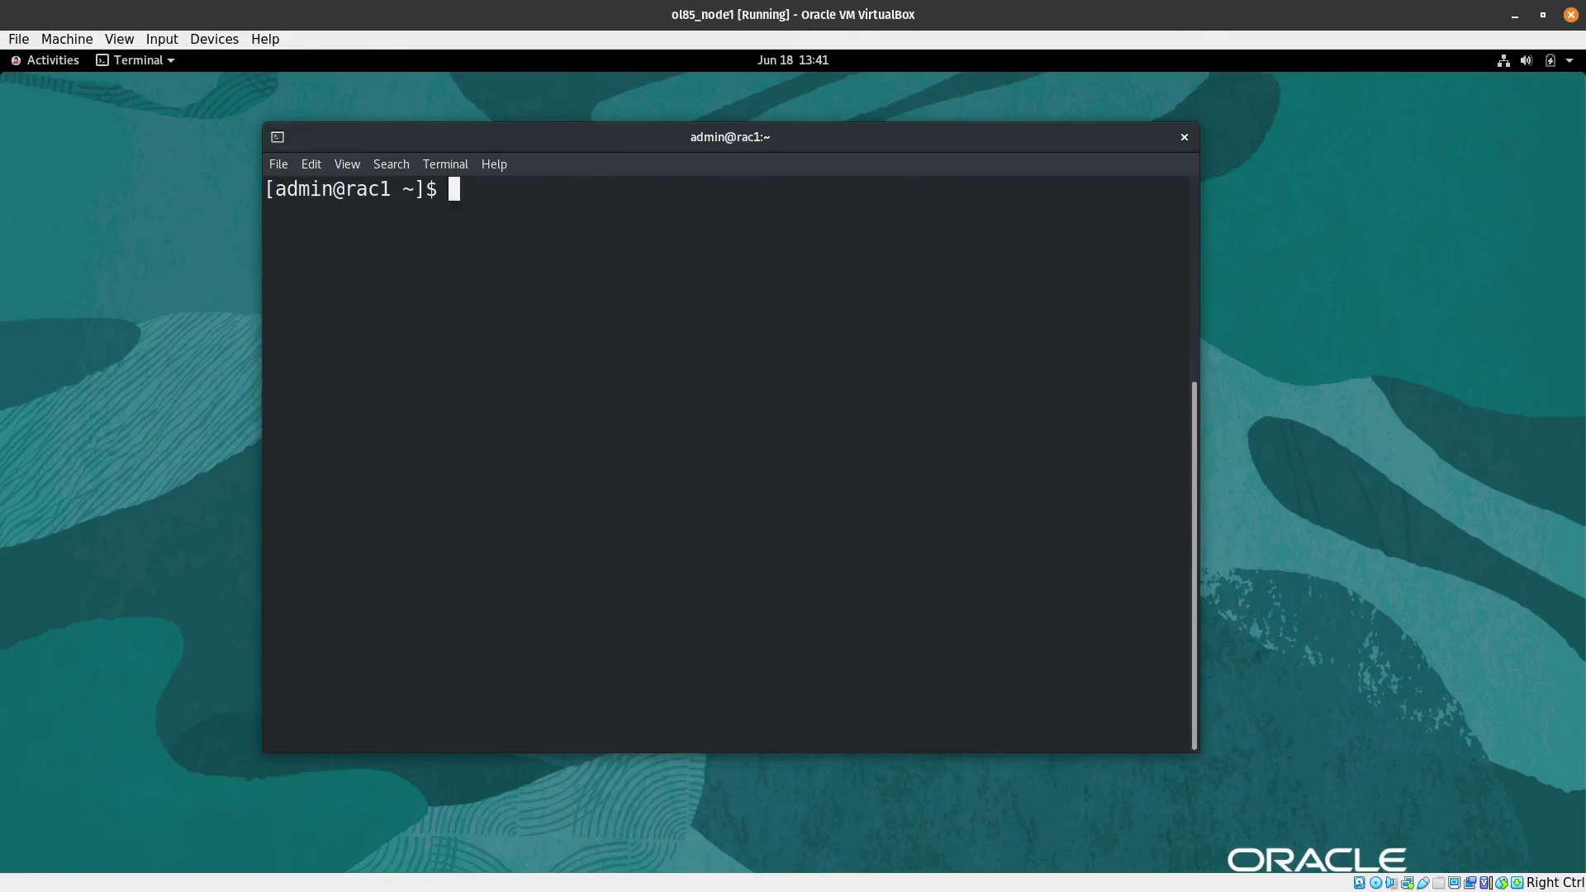